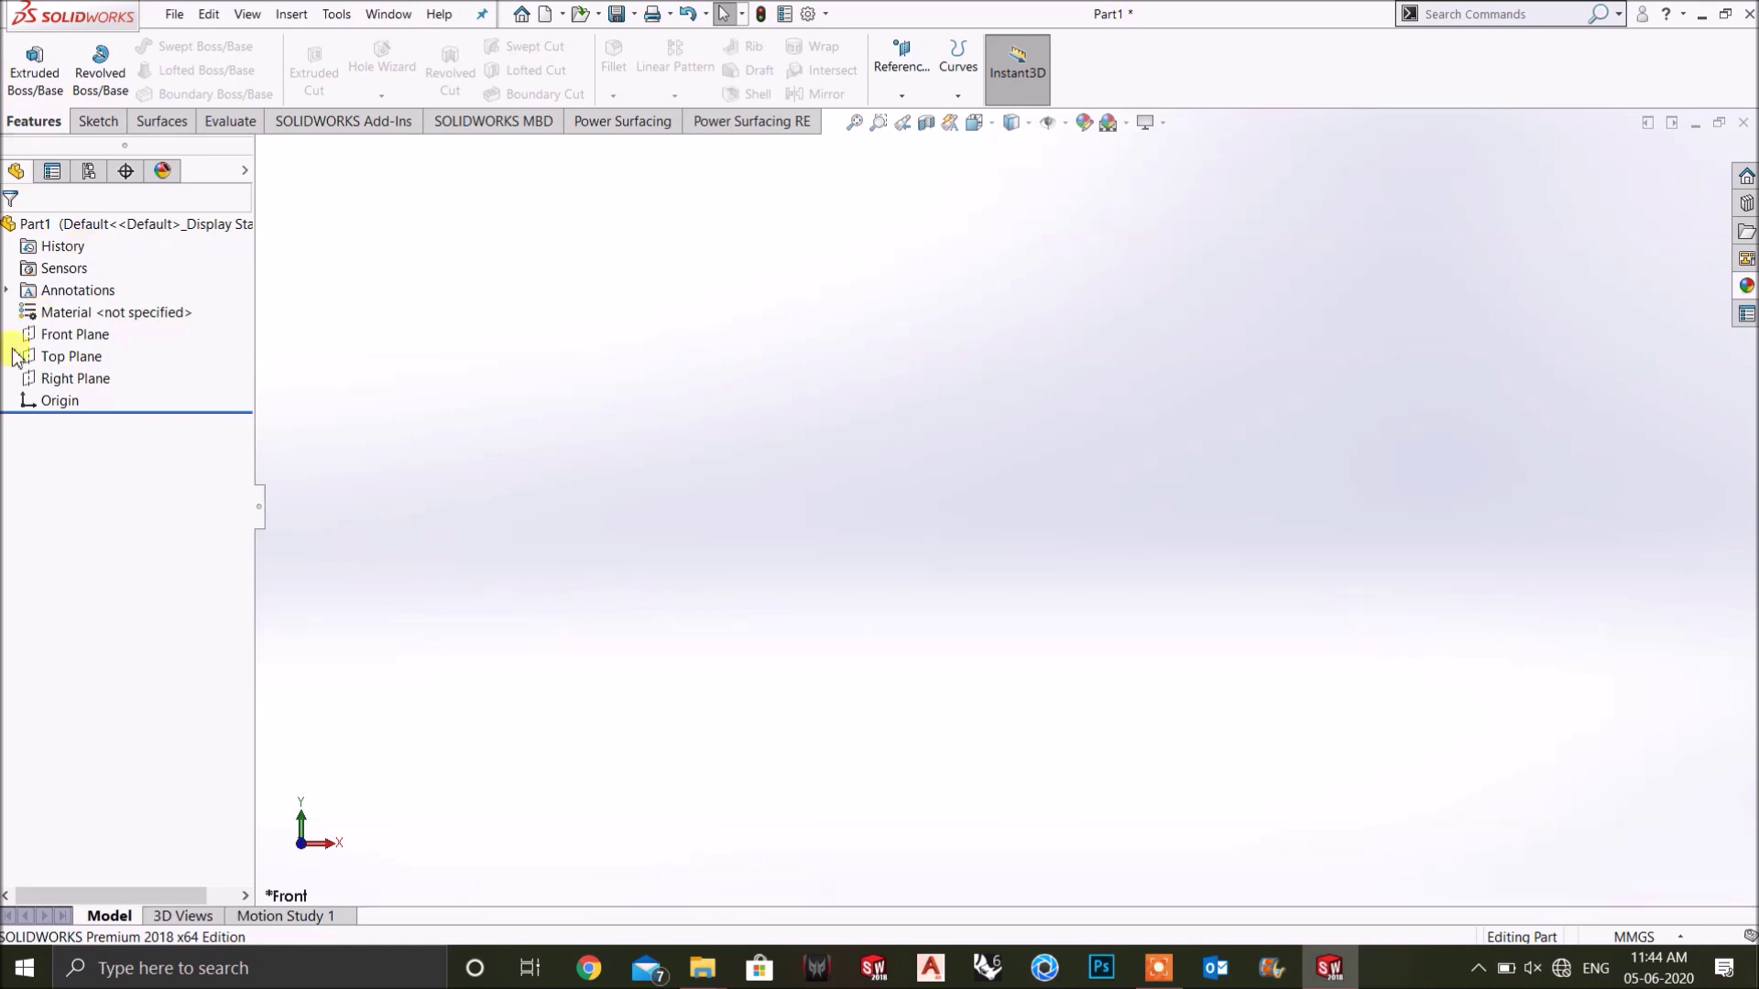
Start a sketch on the Front Plane and draw a slanted line about 155 mm long at about 33°.
{"action": "left_click", "coordinate": [62, 335]}
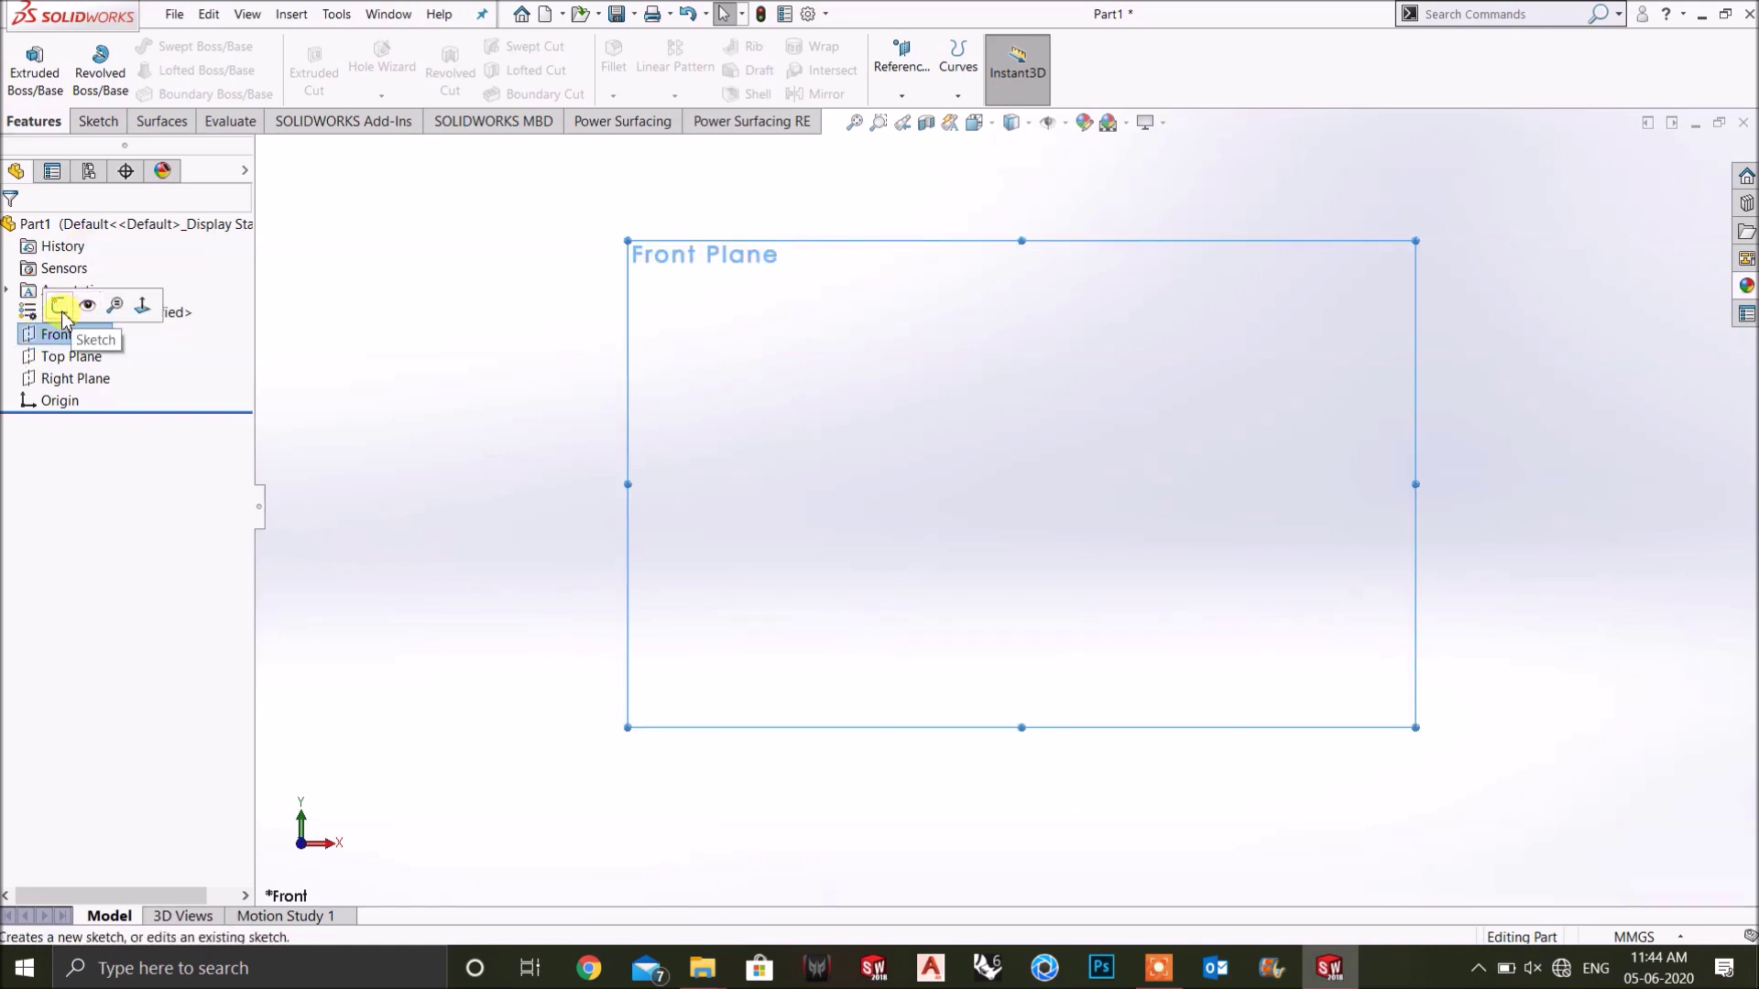
{"action": "left_click", "coordinate": [64, 307]}
{"action": "key", "text": "l"}
{"action": "mouse_move", "coordinate": [647, 595]}
{"action": "left_mouse_down"}
{"action": "mouse_move", "coordinate": [836, 491]}
{"action": "mouse_move", "coordinate": [1093, 302]}
{"action": "left_mouse_up"}
{"action": "key", "text": "Escape"}
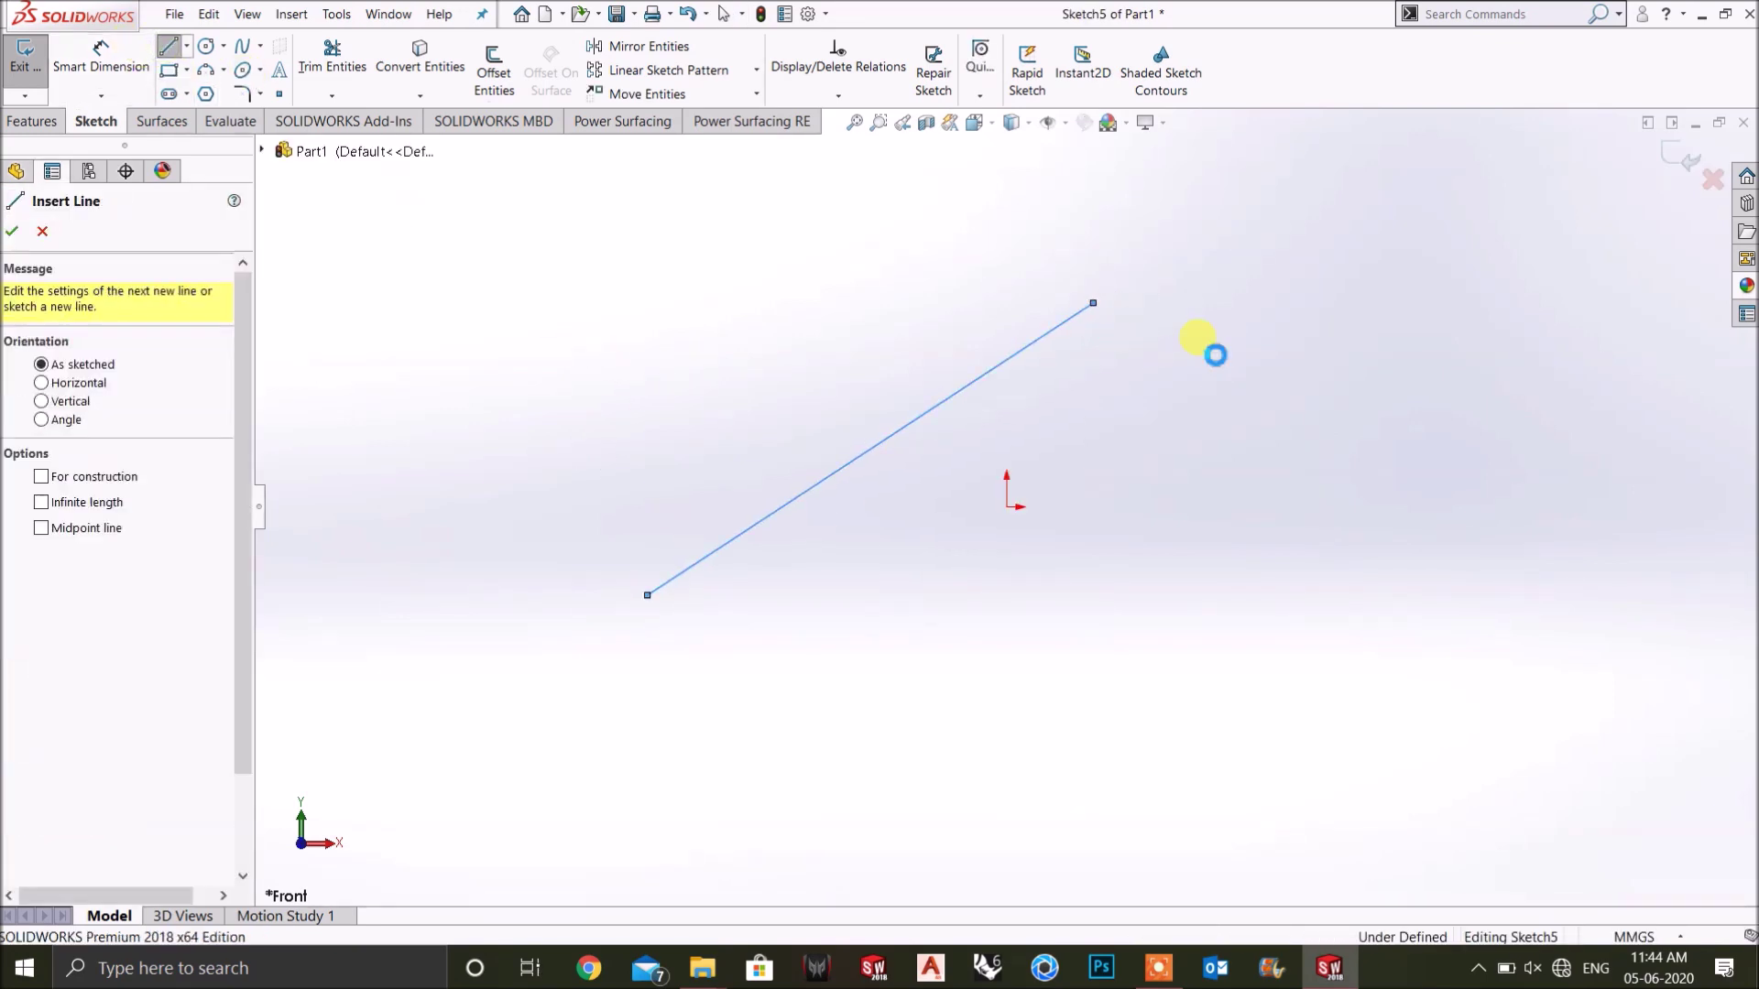
{"action": "key", "text": "Escape"}
Try a Horizontal relation and a Vertical relation on the slanted line, undoing each one.
{"action": "left_click", "coordinate": [971, 385]}
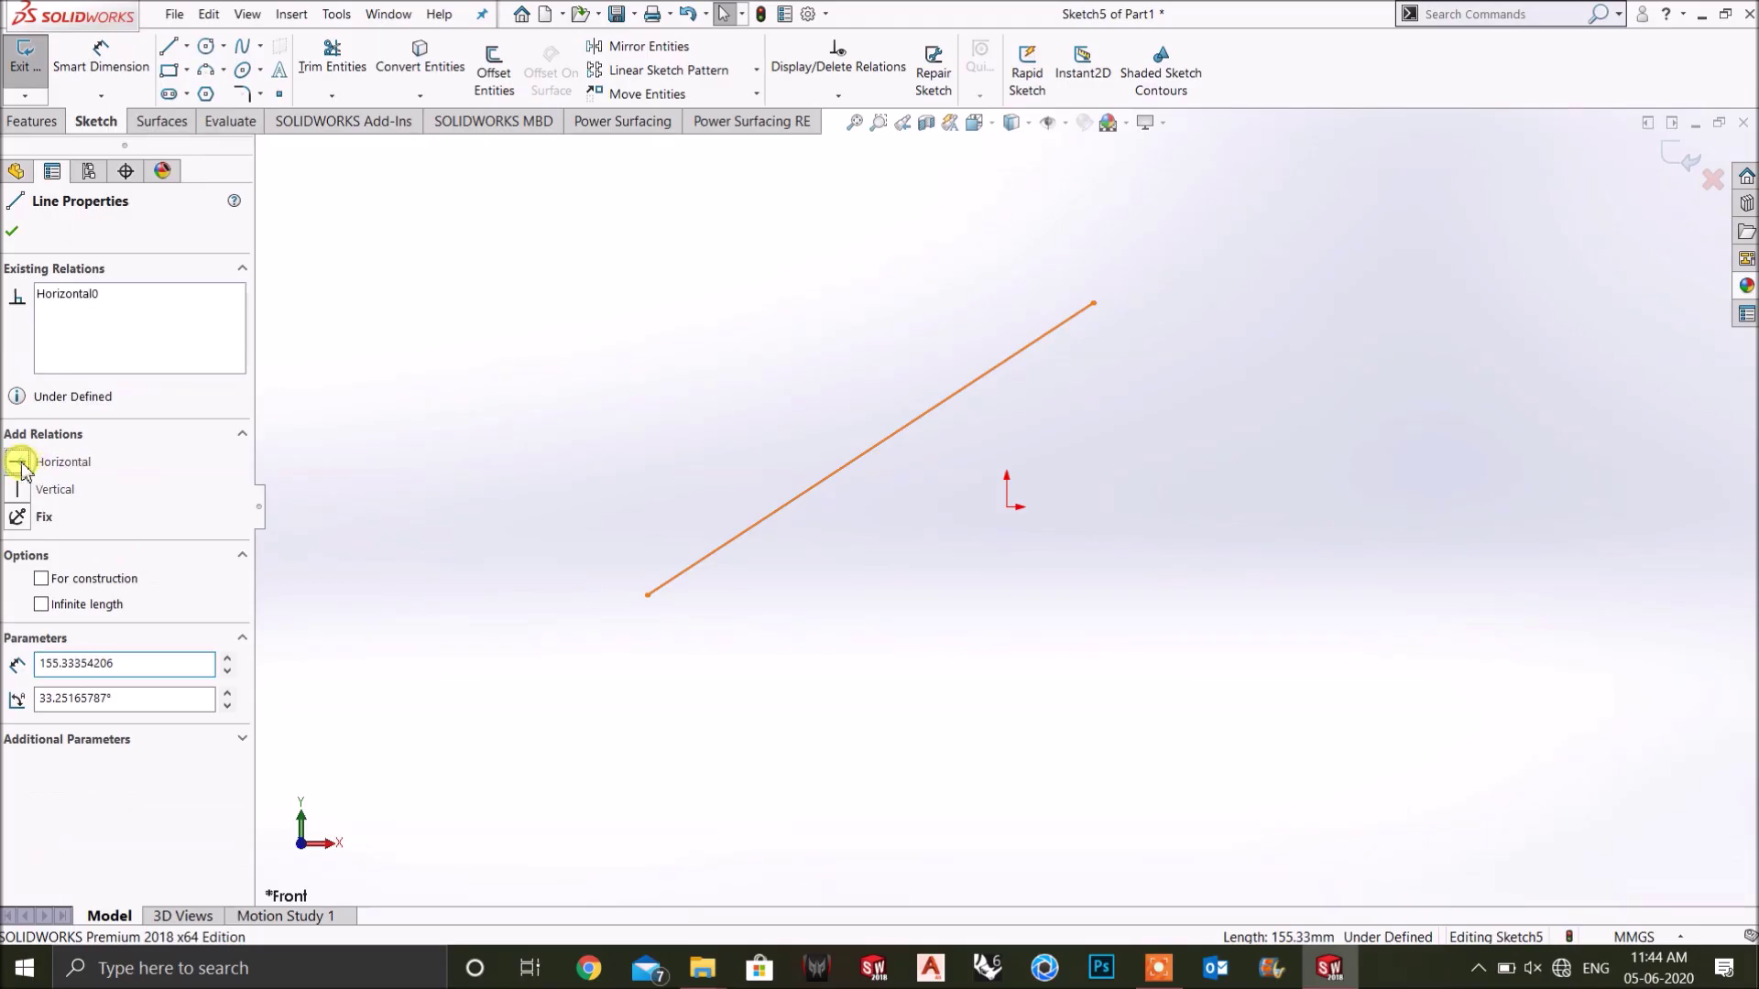
{"action": "left_click", "coordinate": [22, 466]}
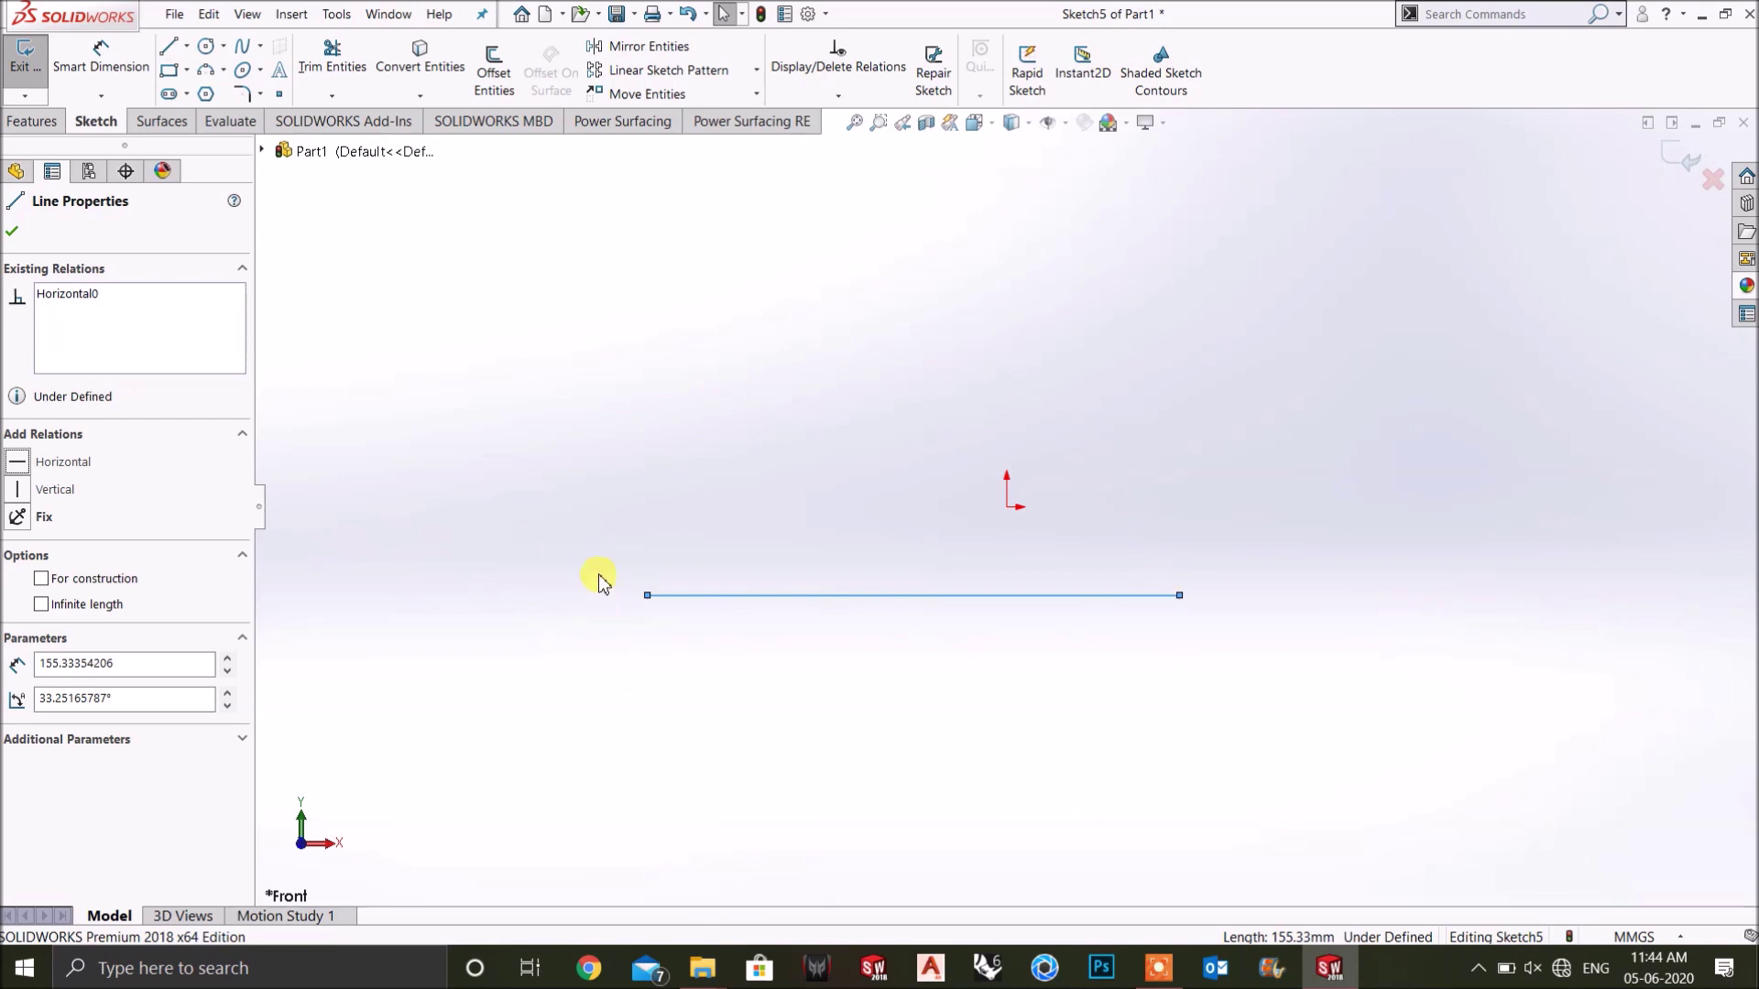
{"action": "key", "text": "ctrl+z"}
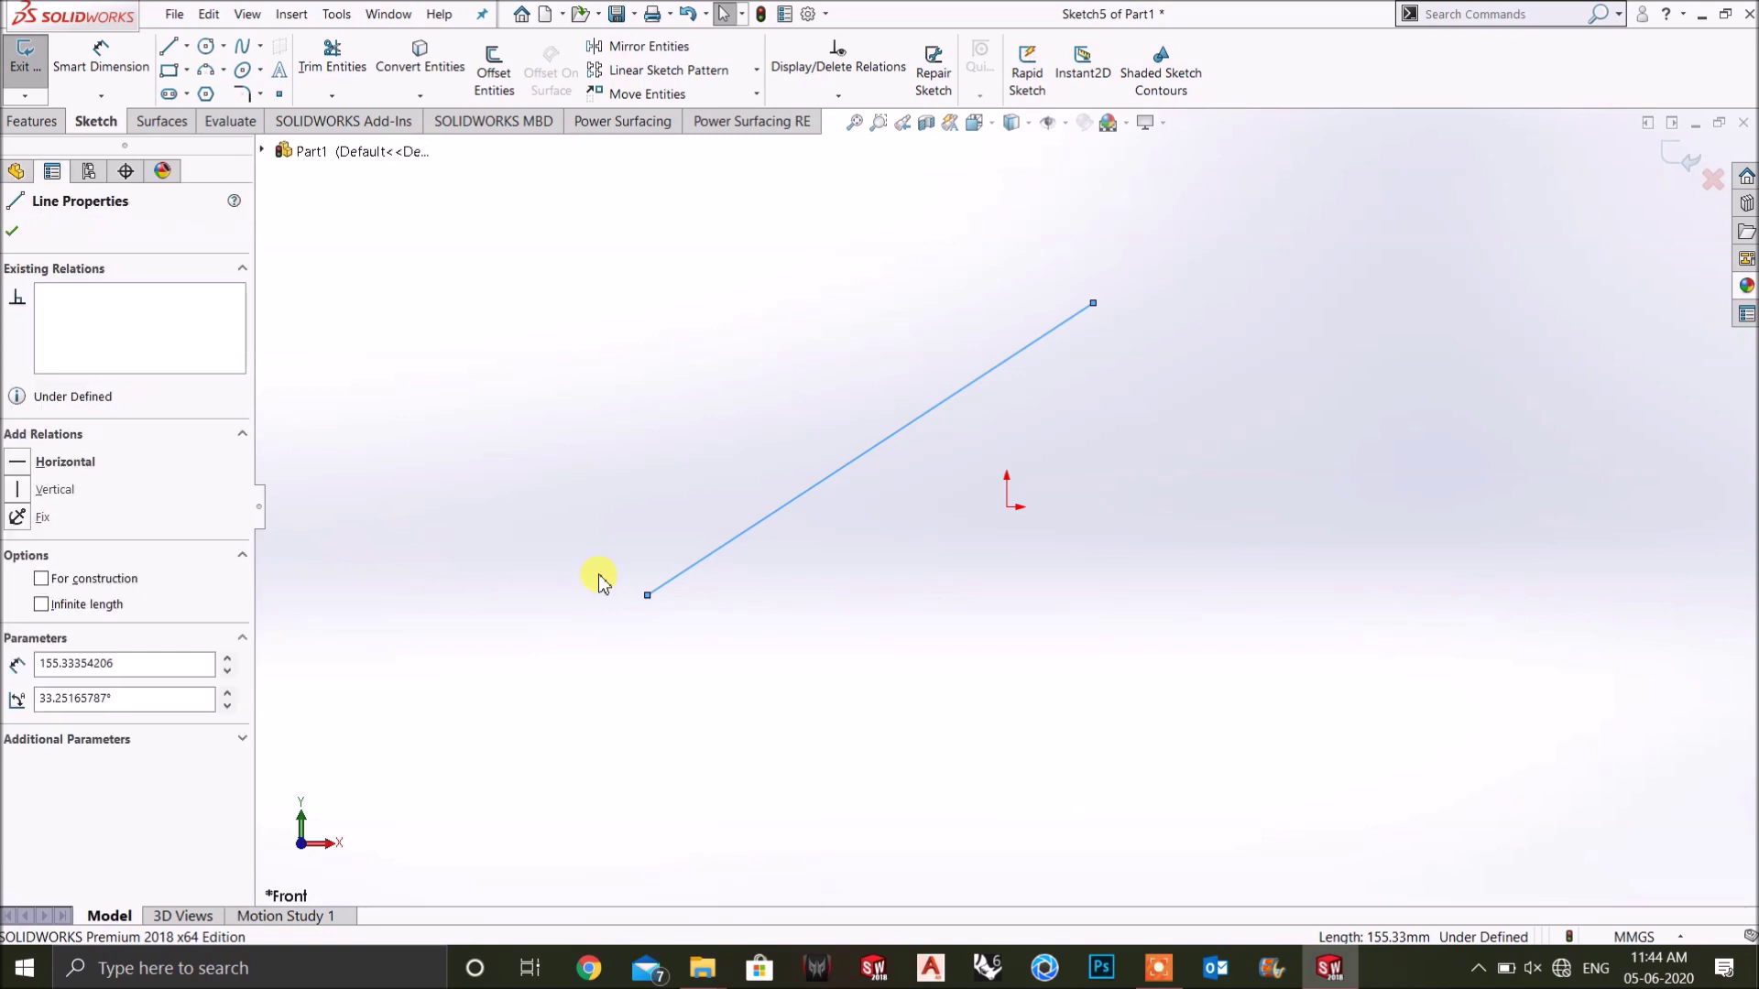
{"action": "left_click", "coordinate": [16, 492]}
{"action": "scroll", "coordinate": [817, 510], "scroll_direction": "up", "scroll_amount": 2}
{"action": "scroll", "coordinate": [797, 298], "scroll_direction": "down", "scroll_amount": 2}
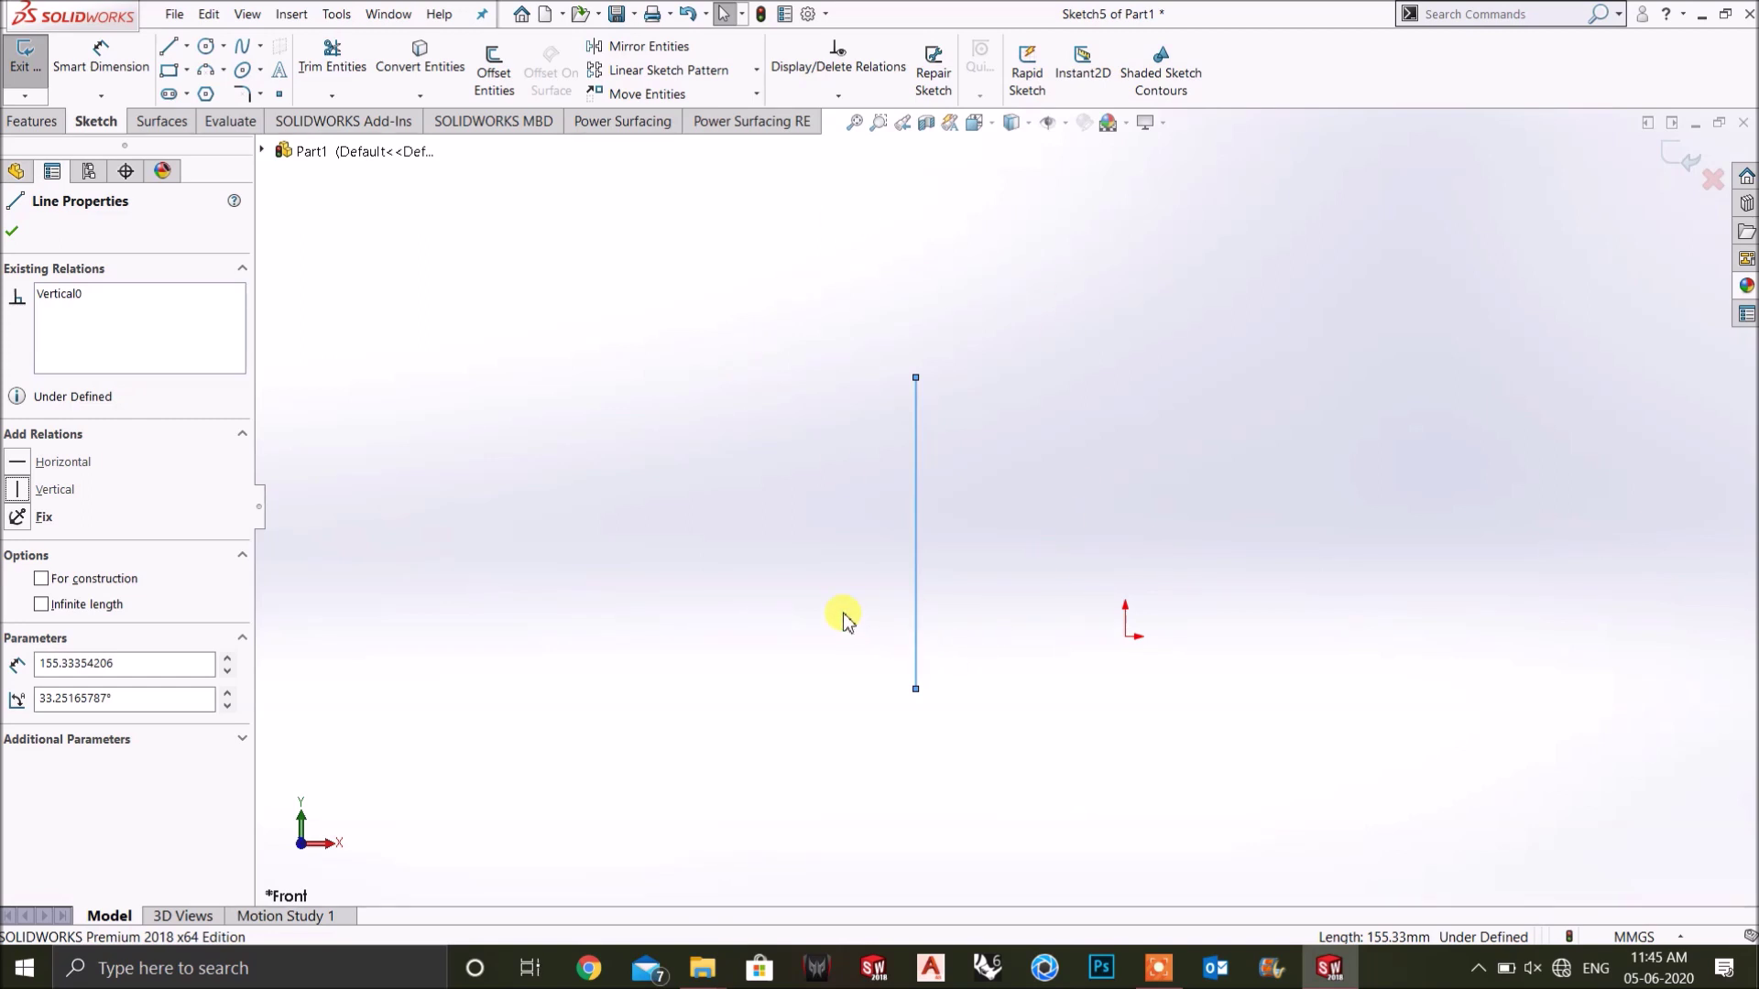
{"action": "key", "text": "ctrl+z"}
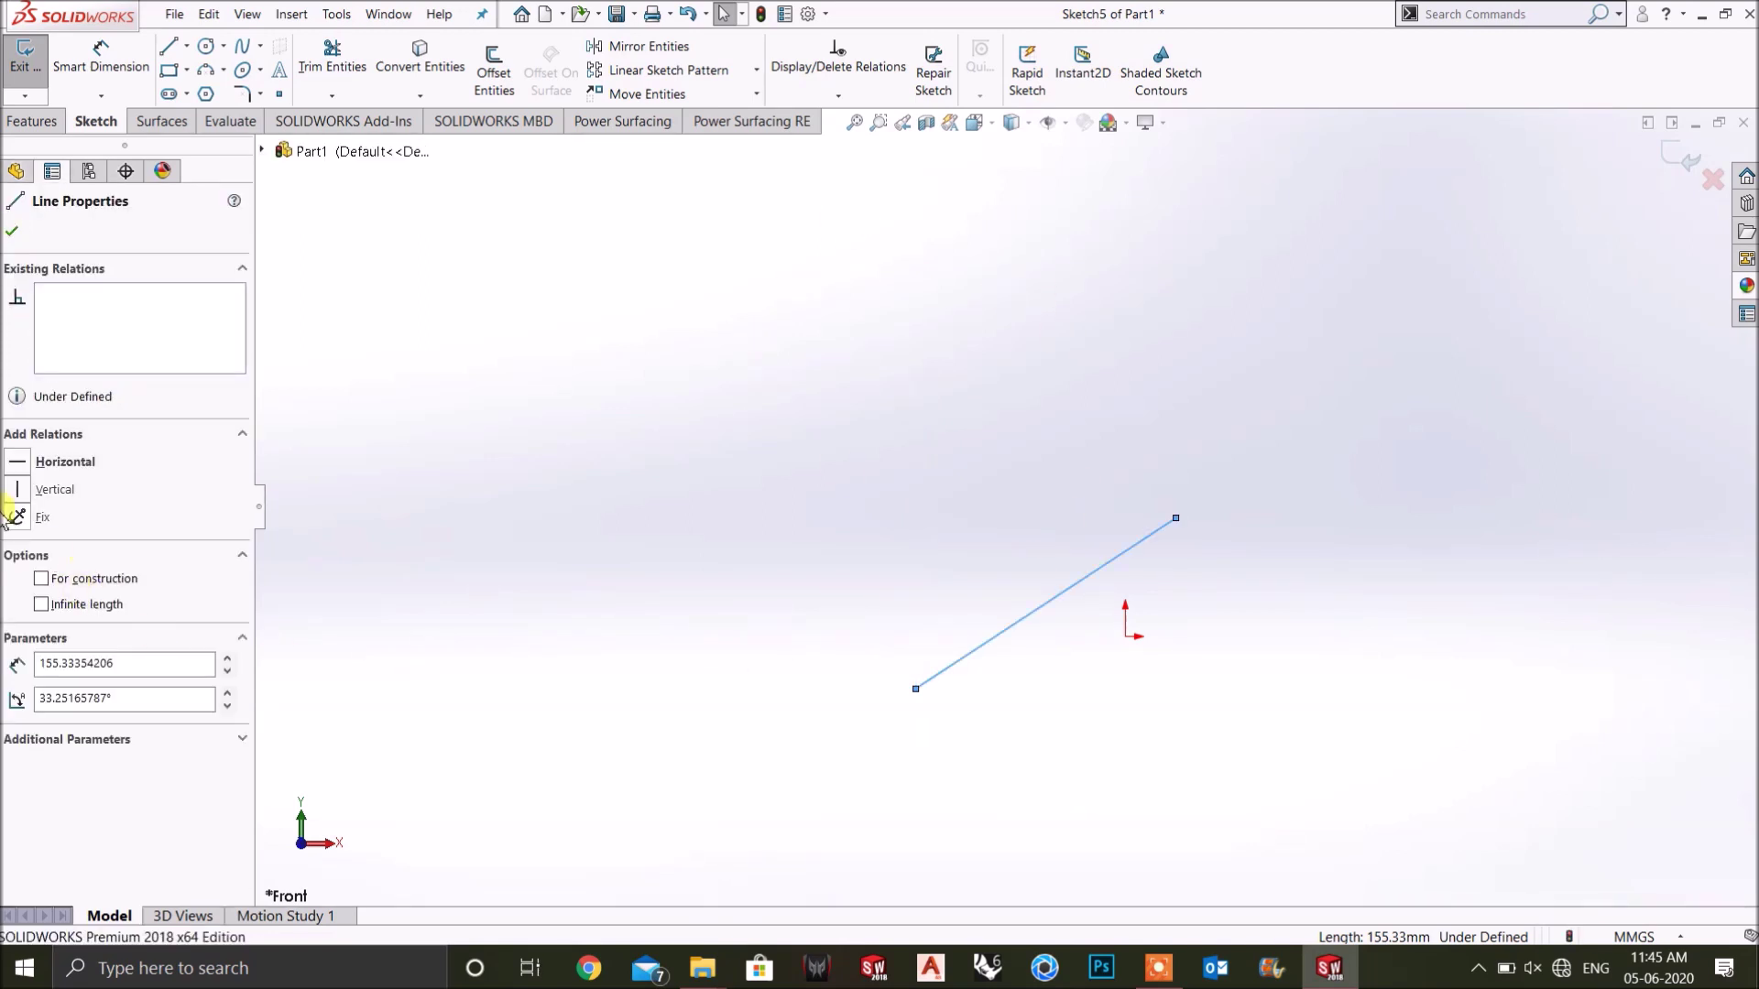
Lock the slanted line in place with a Fix relation.
{"action": "left_click", "coordinate": [18, 519]}
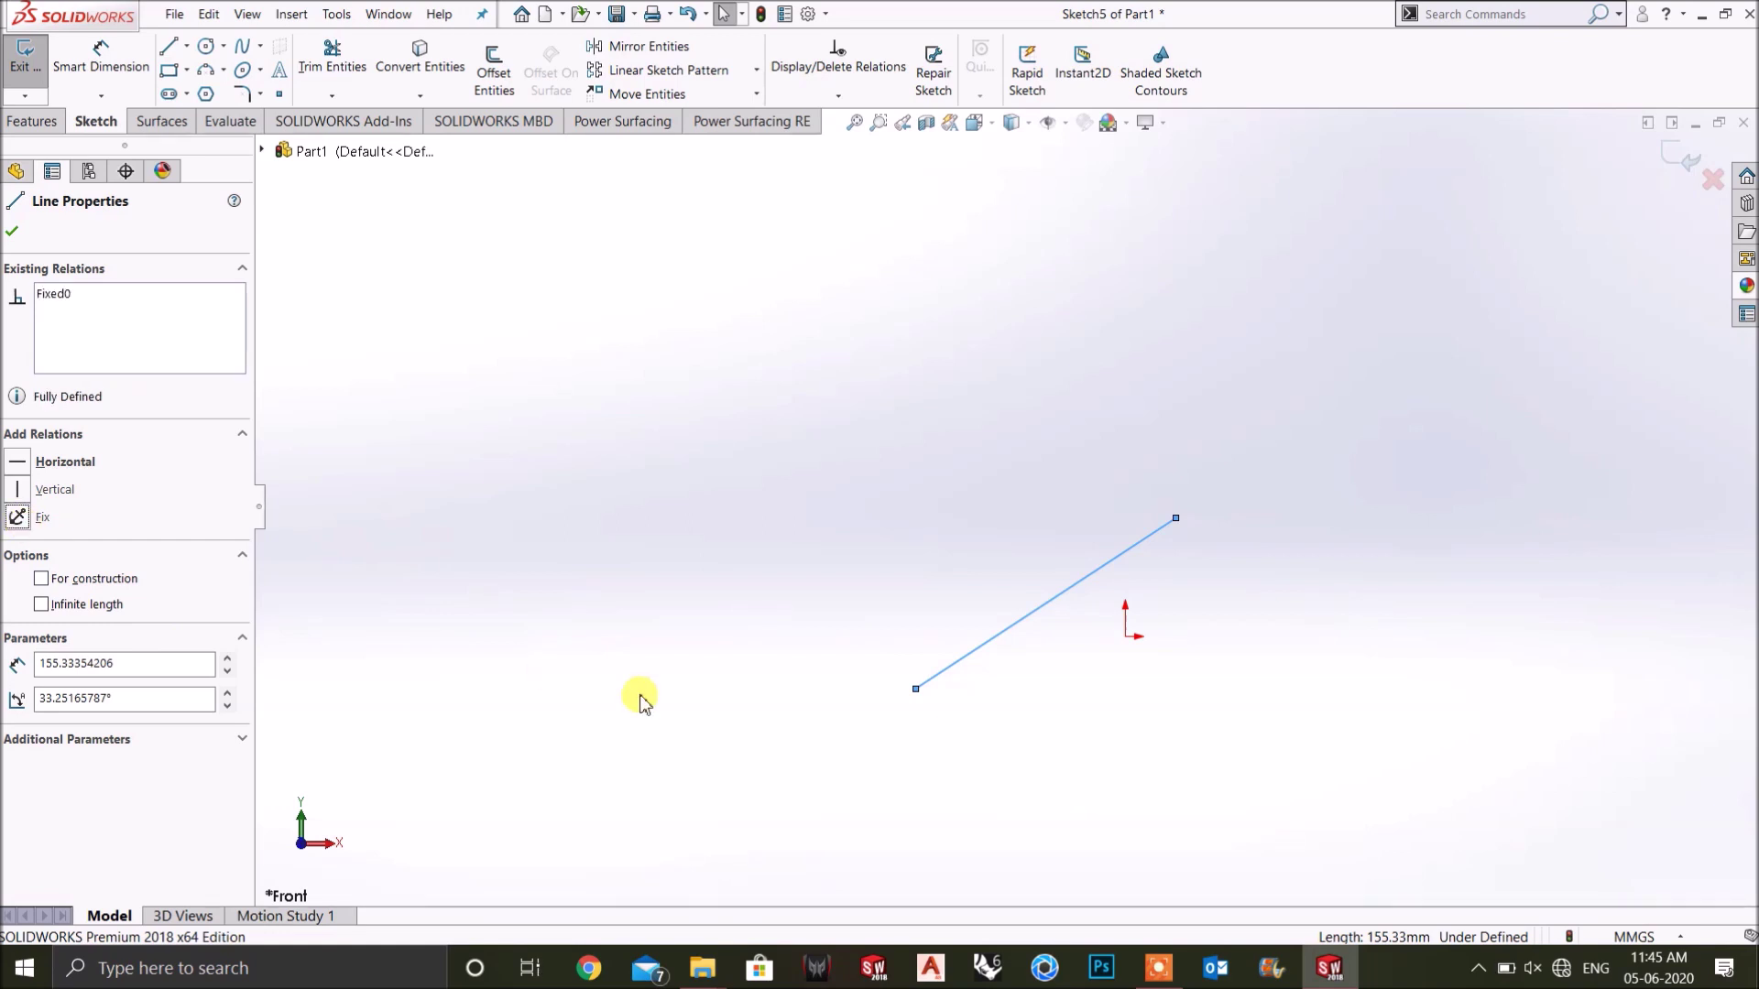
{"action": "left_click", "coordinate": [829, 742]}
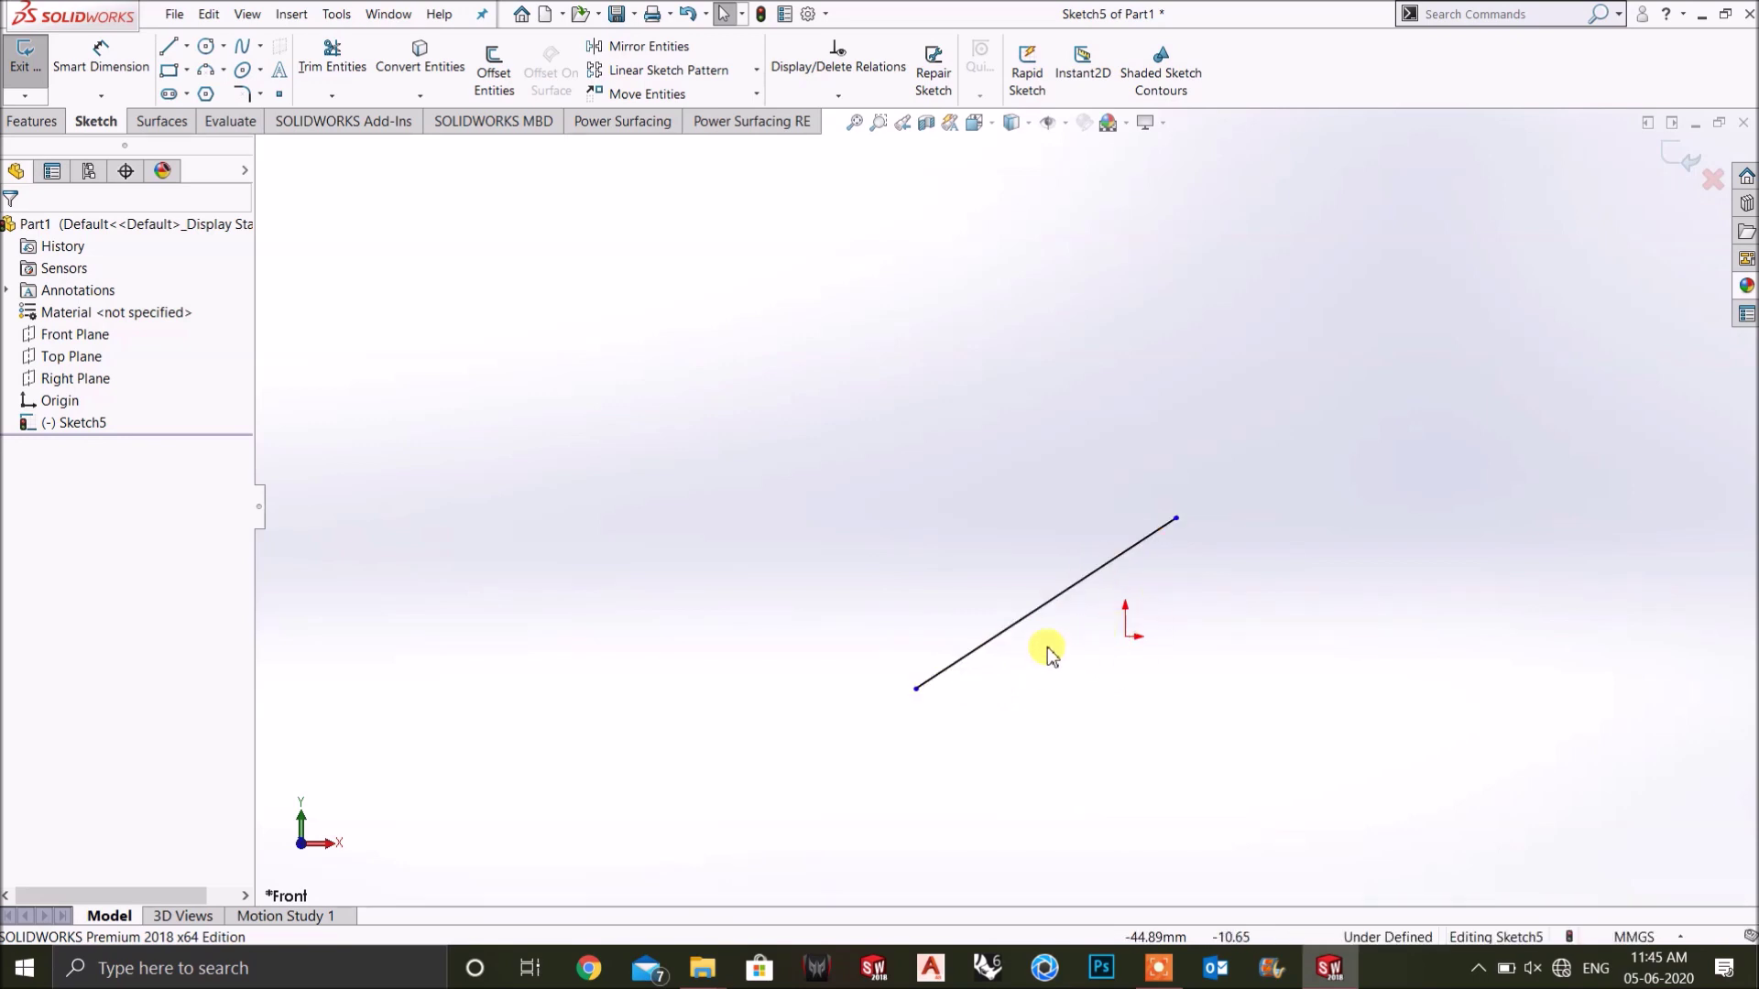
Add both Horizontal and Vertical relations to the slanted line, and delete all of its relations.
{"action": "left_click", "coordinate": [1159, 541]}
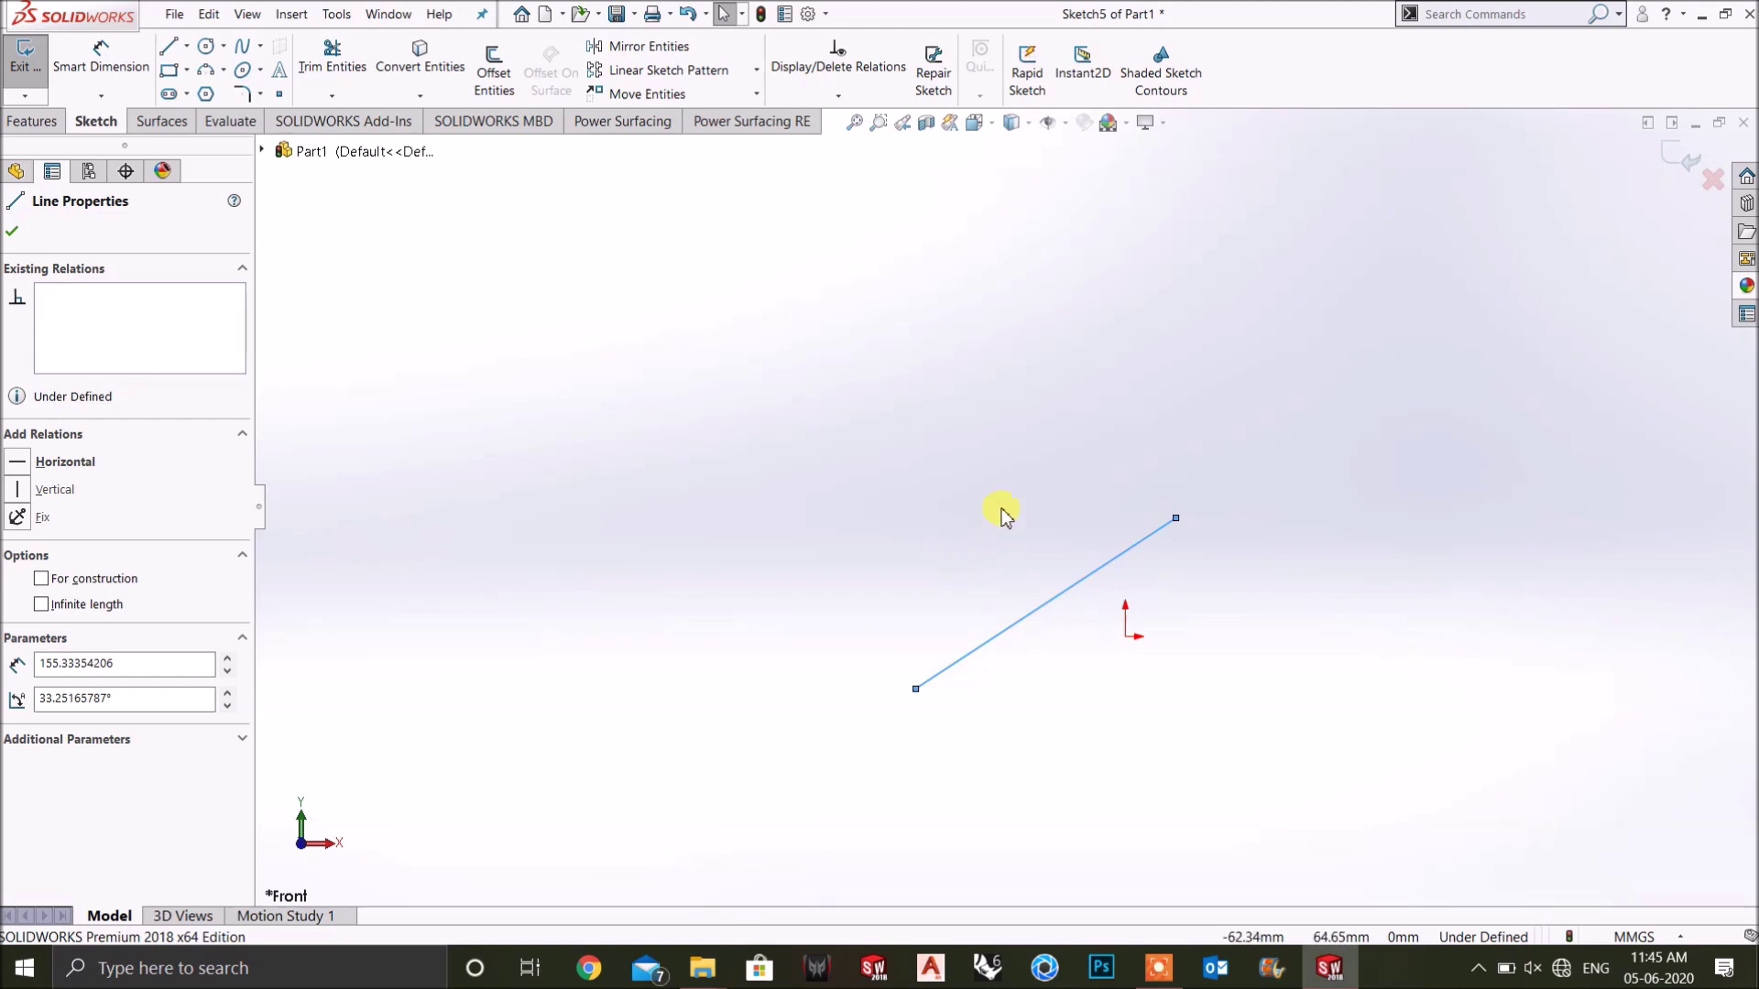
{"action": "left_click", "coordinate": [22, 465]}
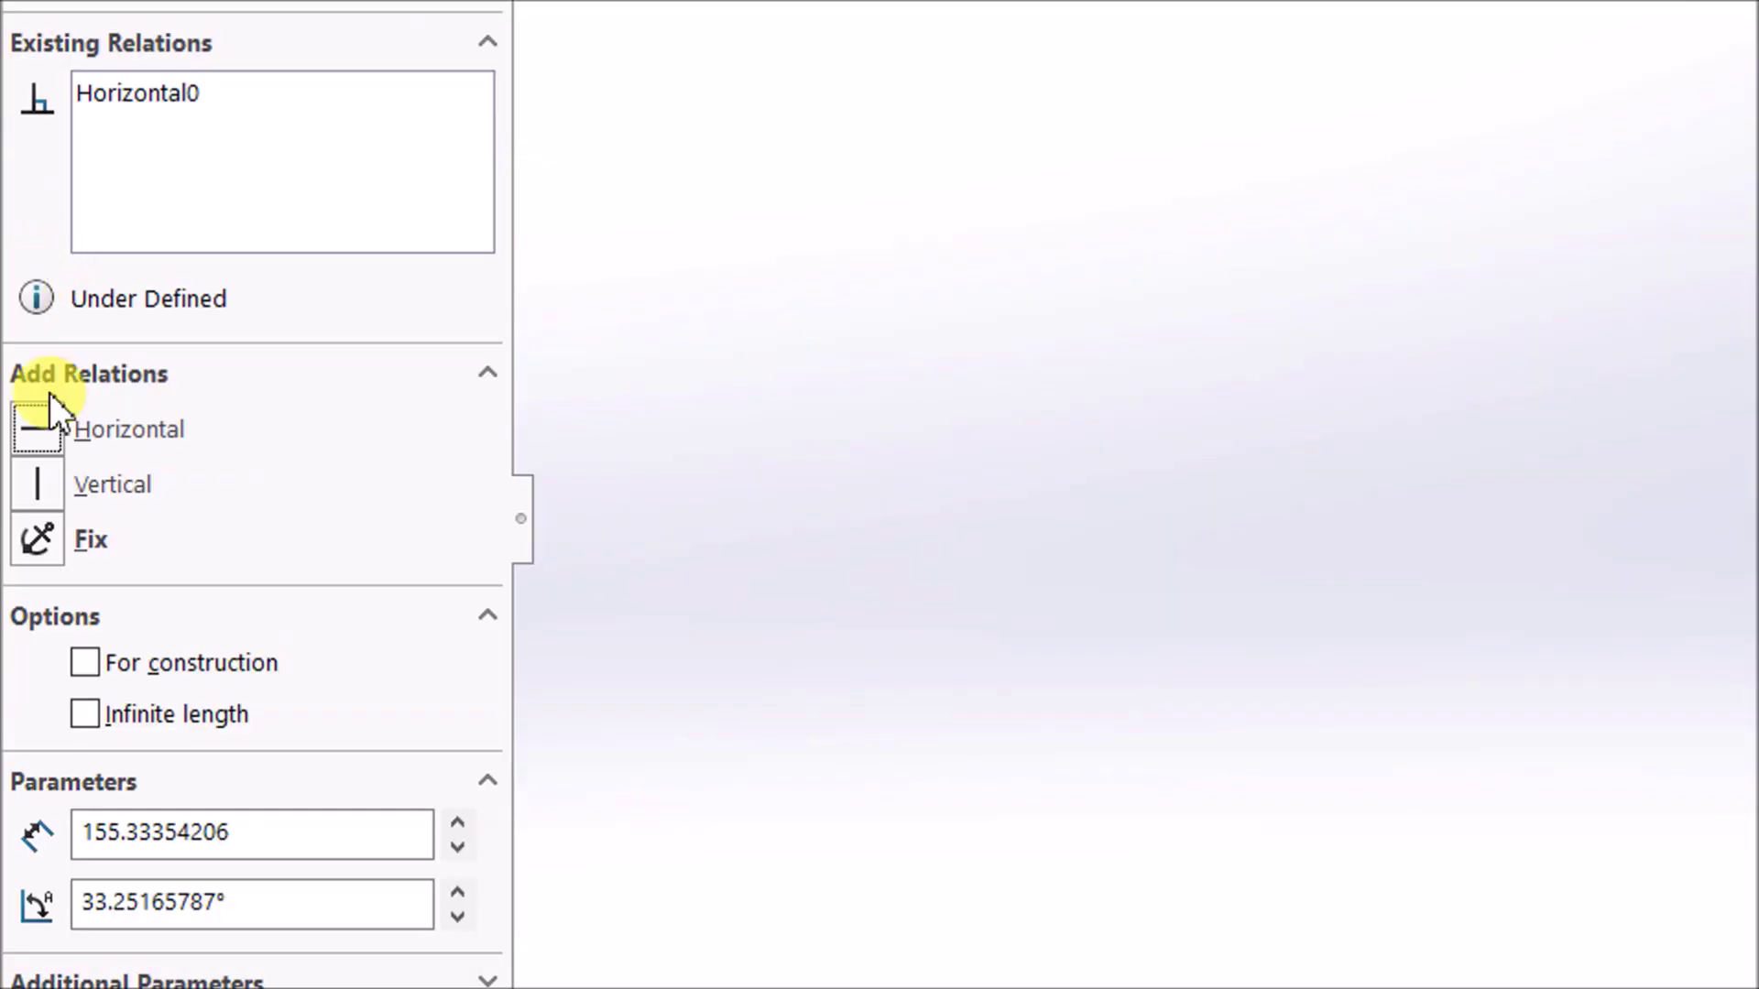
{"action": "left_click", "coordinate": [39, 475]}
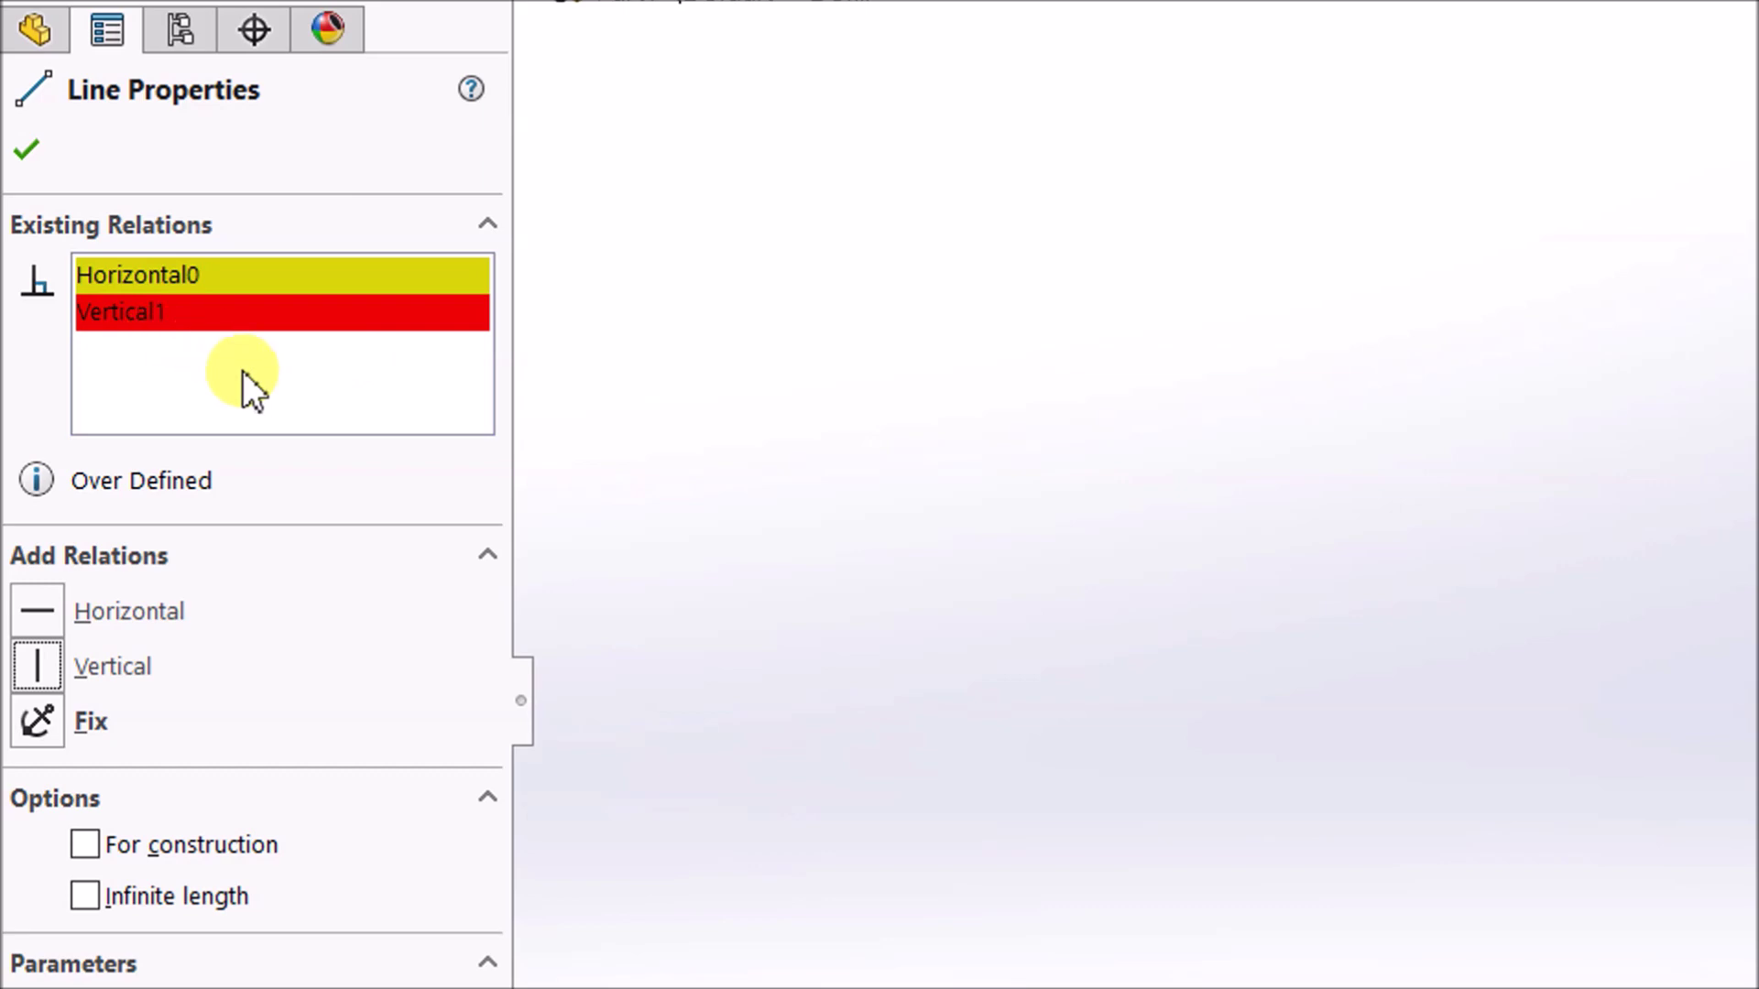
{"action": "right_click", "coordinate": [226, 350]}
{"action": "left_click", "coordinate": [288, 368]}
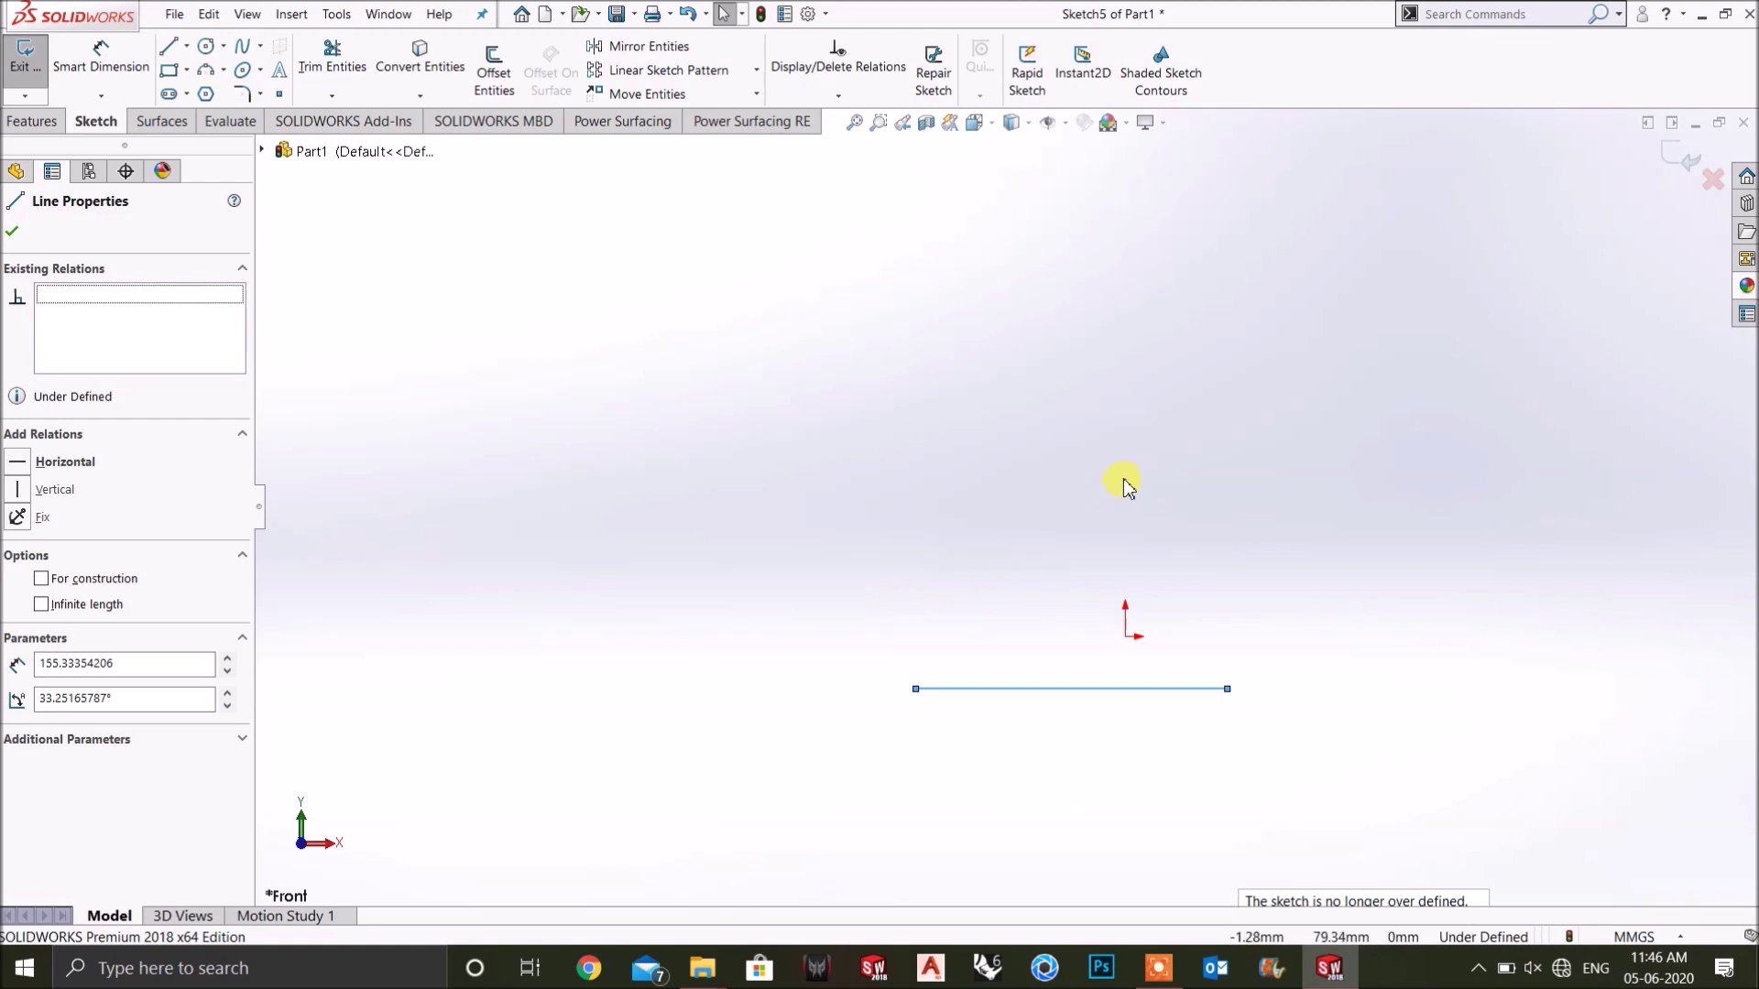
{"action": "left_click", "coordinate": [360, 179]}
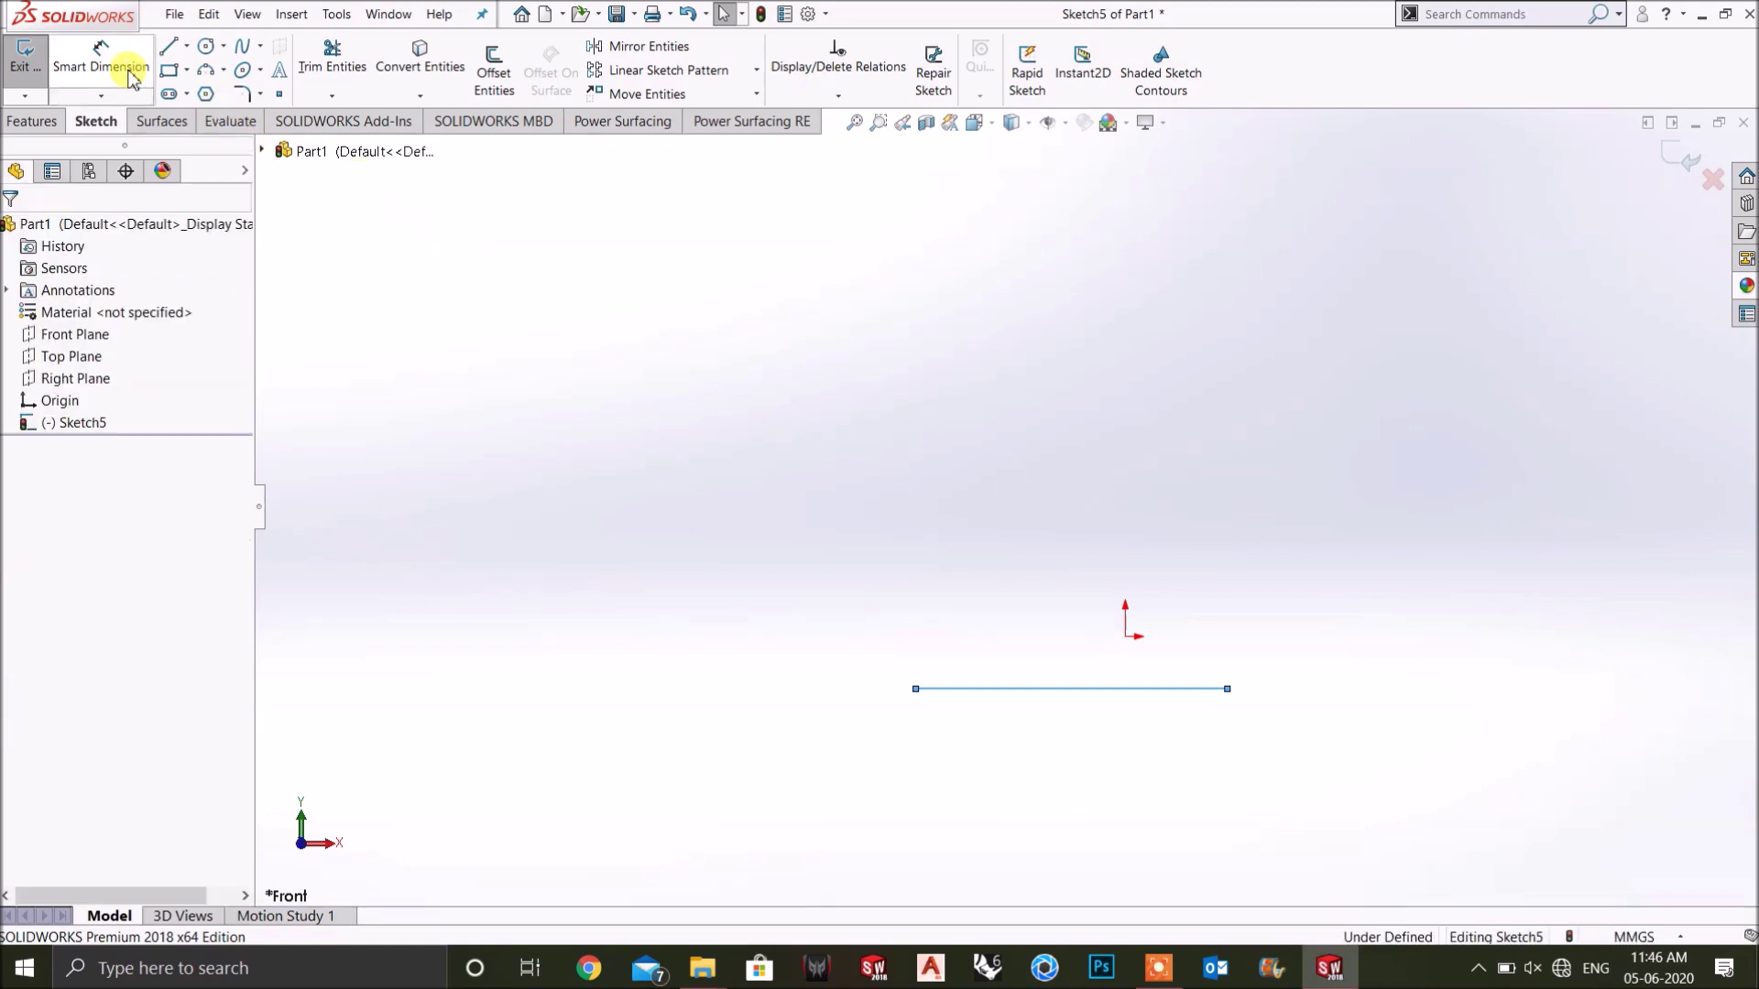
Draw two slanted lines above the horizontal one: a rising line about 190 mm long and a falling line about 223 mm long.
{"action": "left_click", "coordinate": [168, 47]}
{"action": "left_click_drag", "start_coordinate": [546, 610], "coordinate": [829, 358]}
{"action": "mouse_move", "coordinate": [1162, 326]}
{"action": "left_mouse_down"}
{"action": "mouse_move", "coordinate": [1358, 179]}
{"action": "mouse_move", "coordinate": [1528, 341]}
{"action": "mouse_move", "coordinate": [1507, 610]}
{"action": "left_mouse_up"}
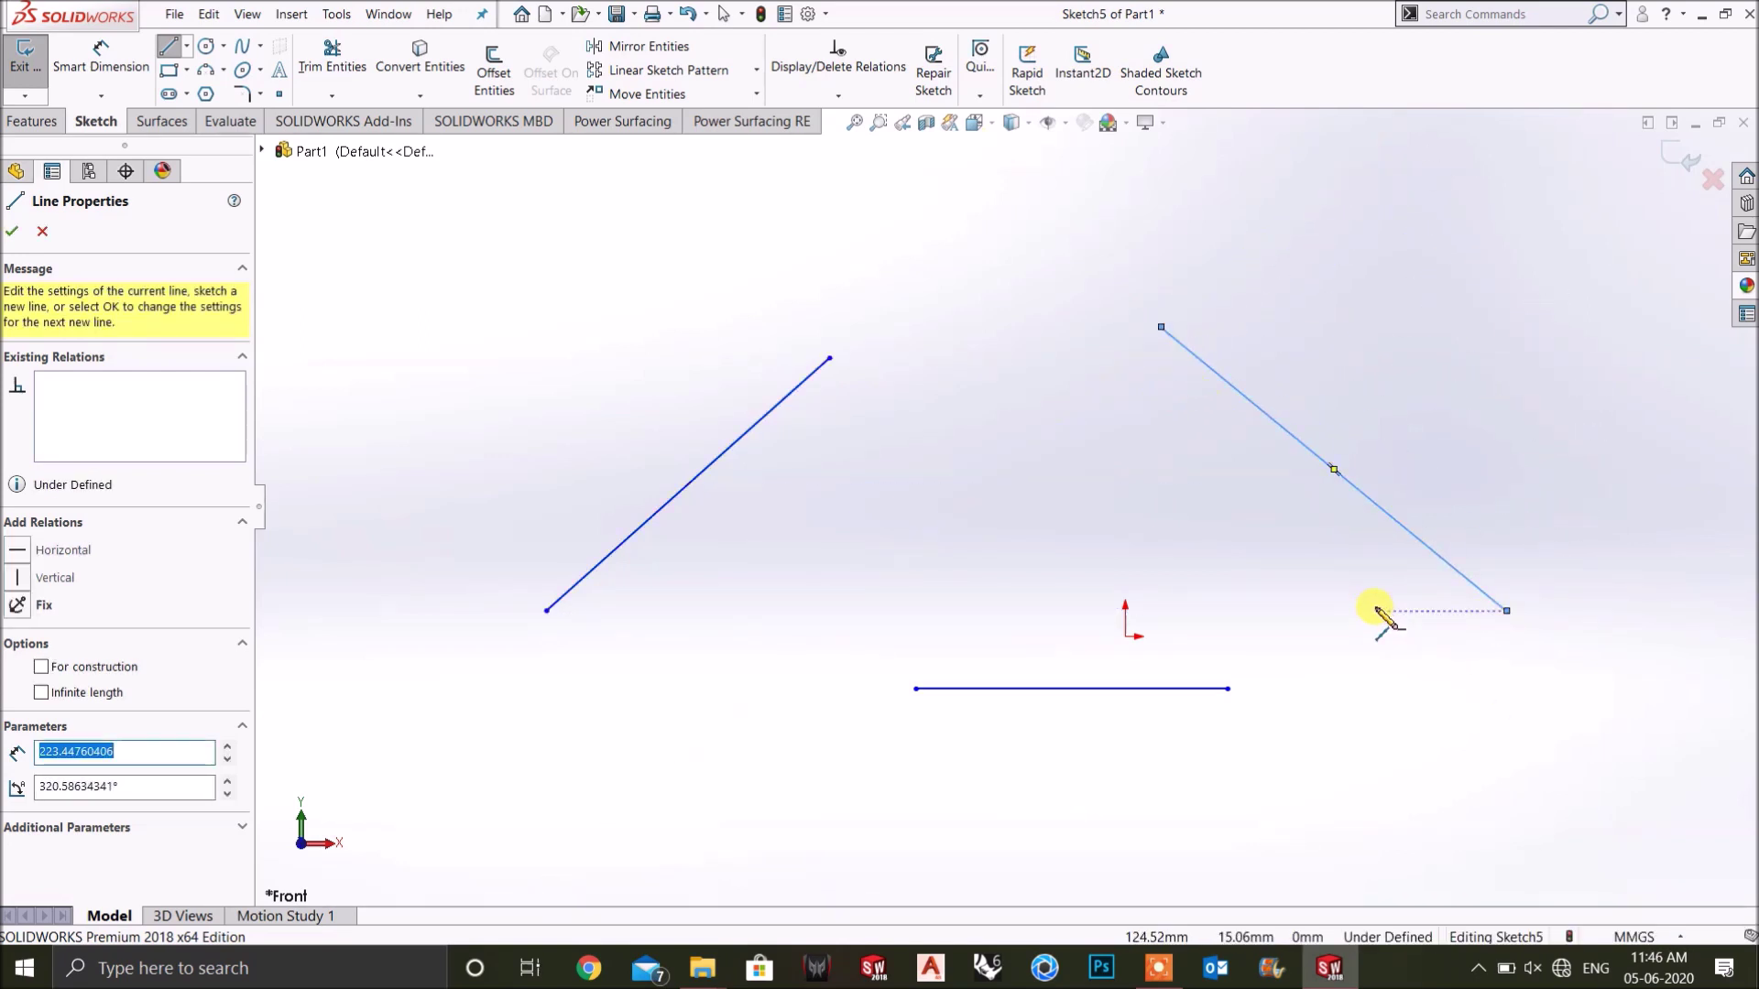
{"action": "key", "text": "Escape"}
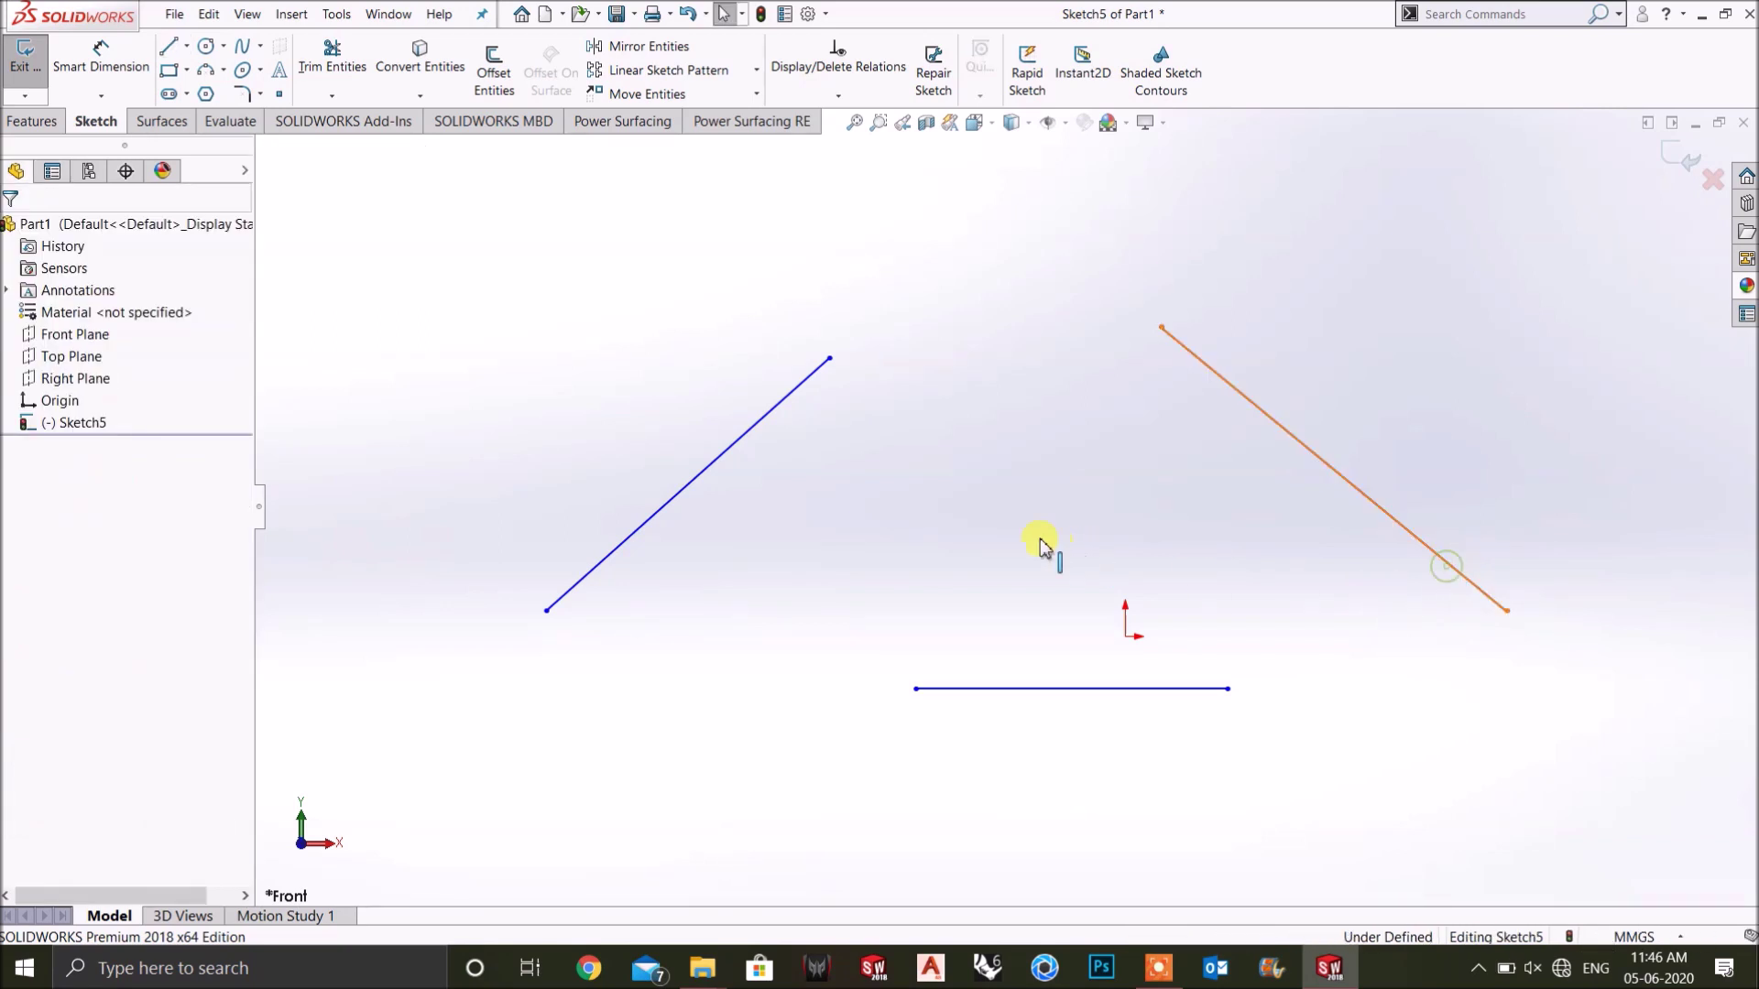
Try a Horizontal relation and a Vertical relation on both slanted lines together, undoing each one.
{"action": "left_click", "coordinate": [728, 449], "text": "ctrl"}
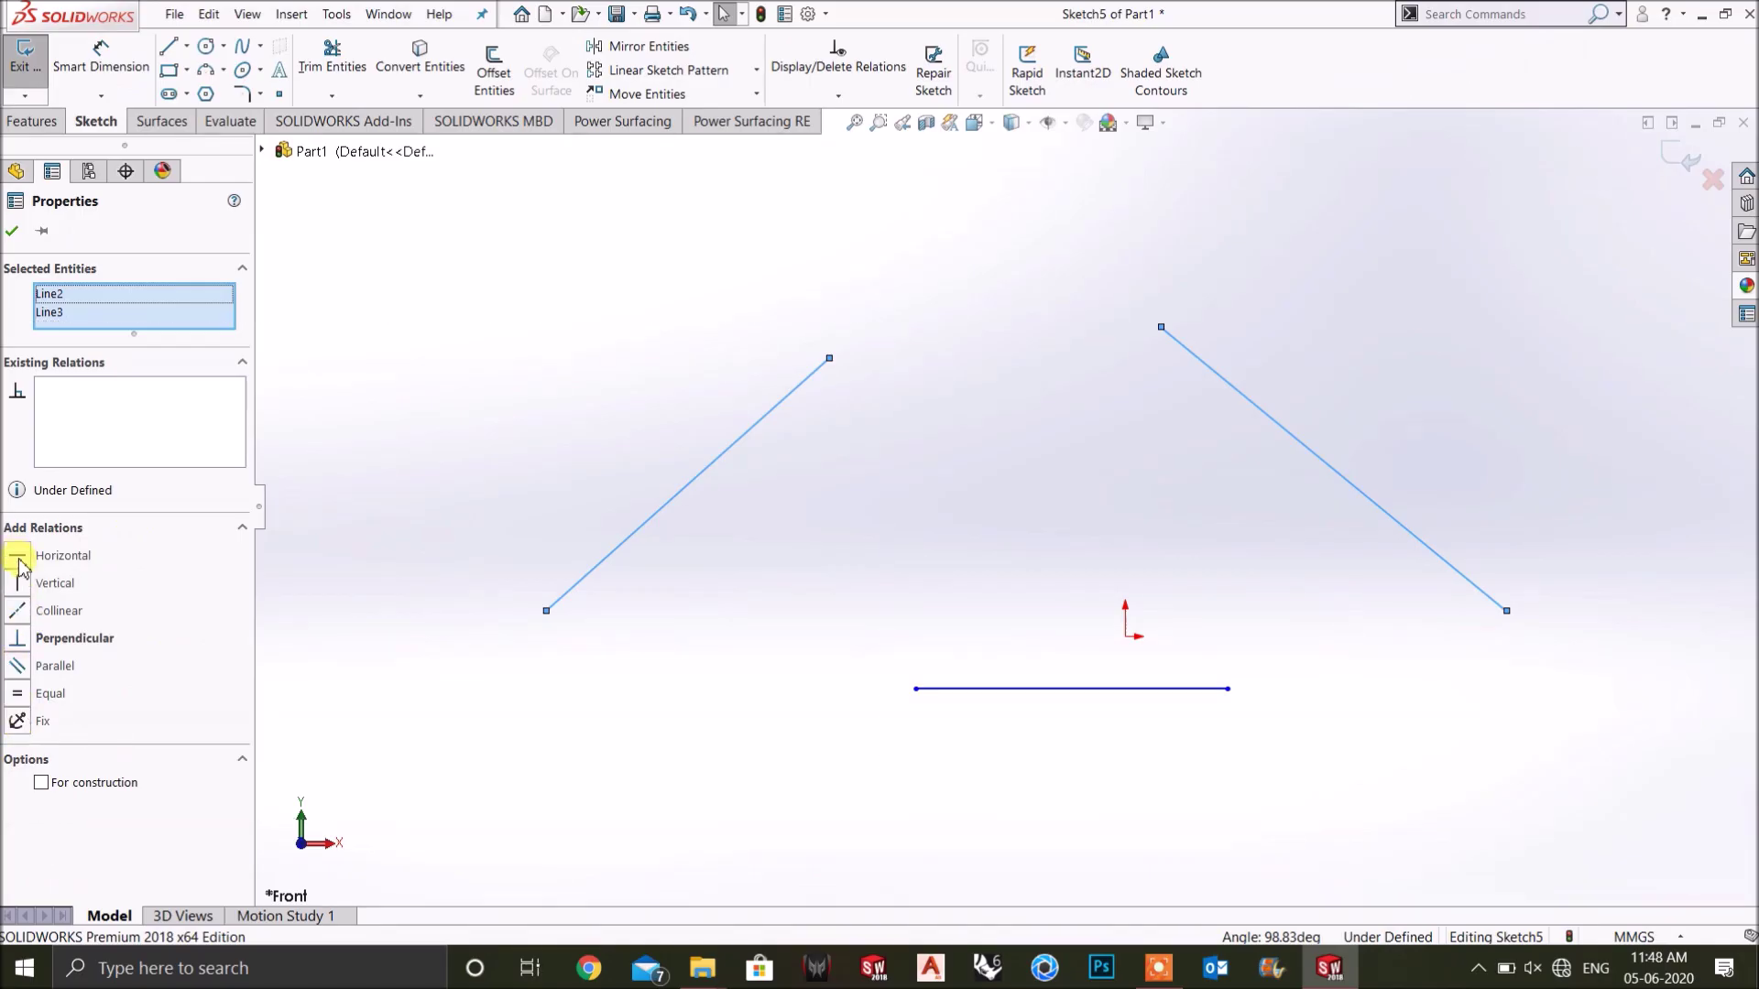
{"action": "left_click", "coordinate": [18, 558]}
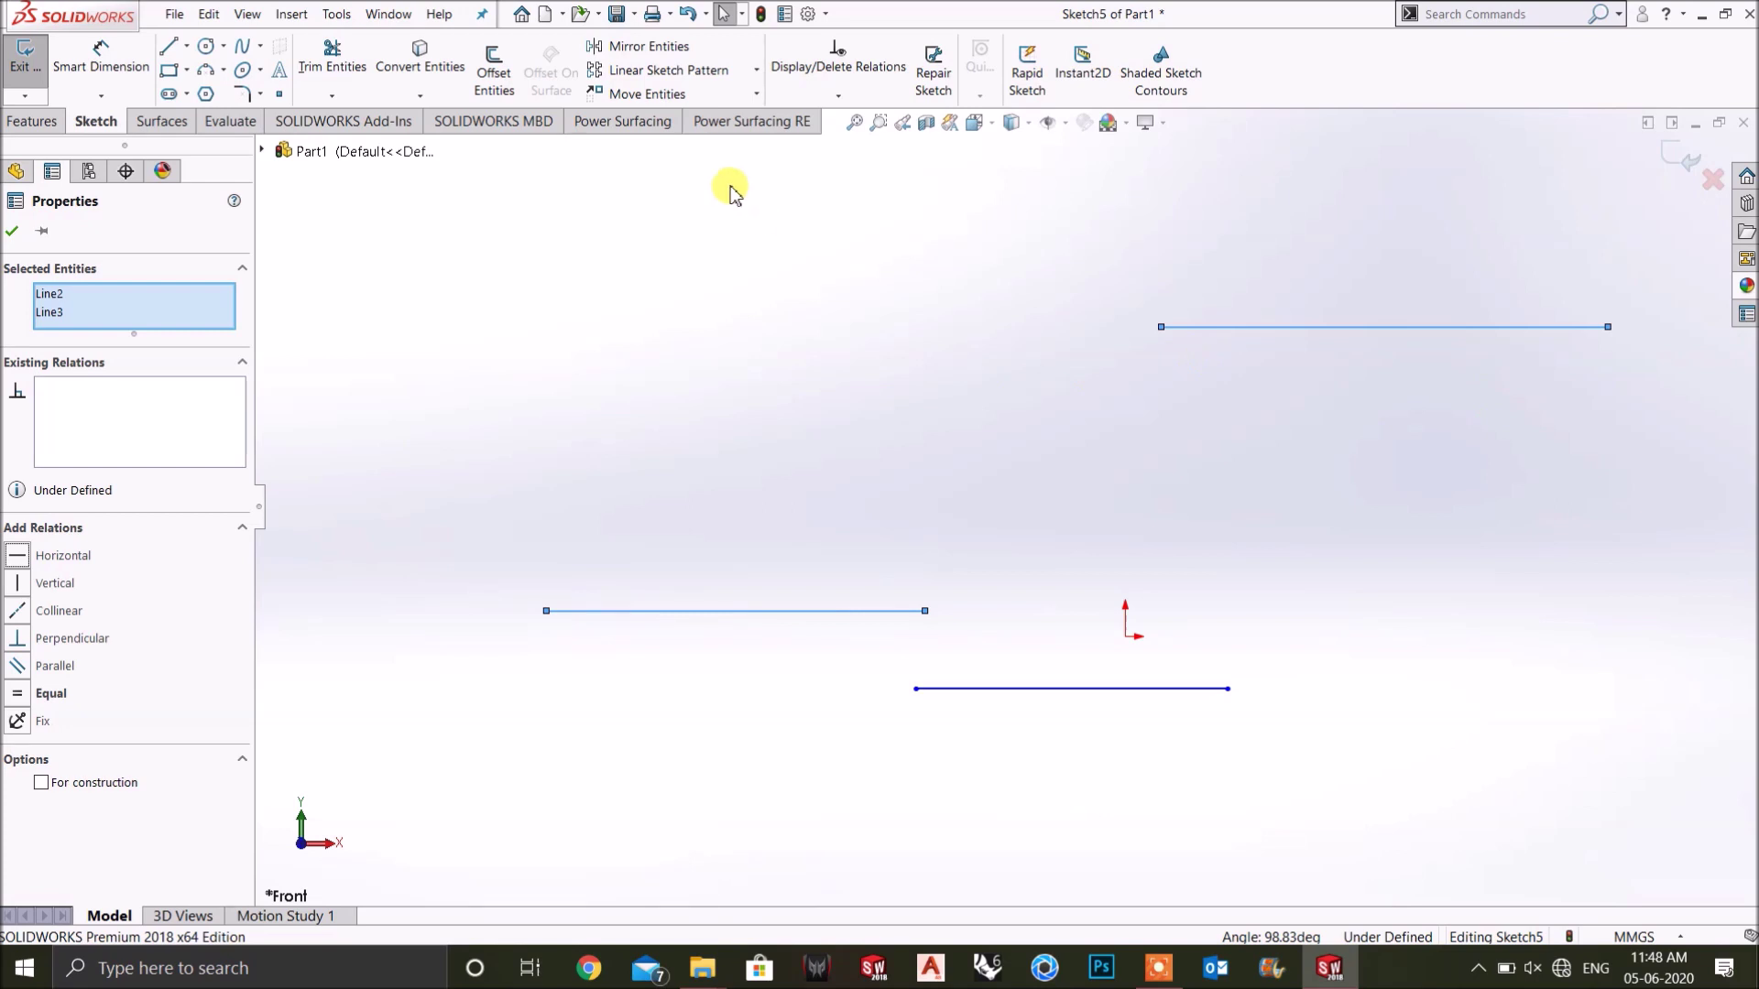
{"action": "key", "text": "ctrl+z"}
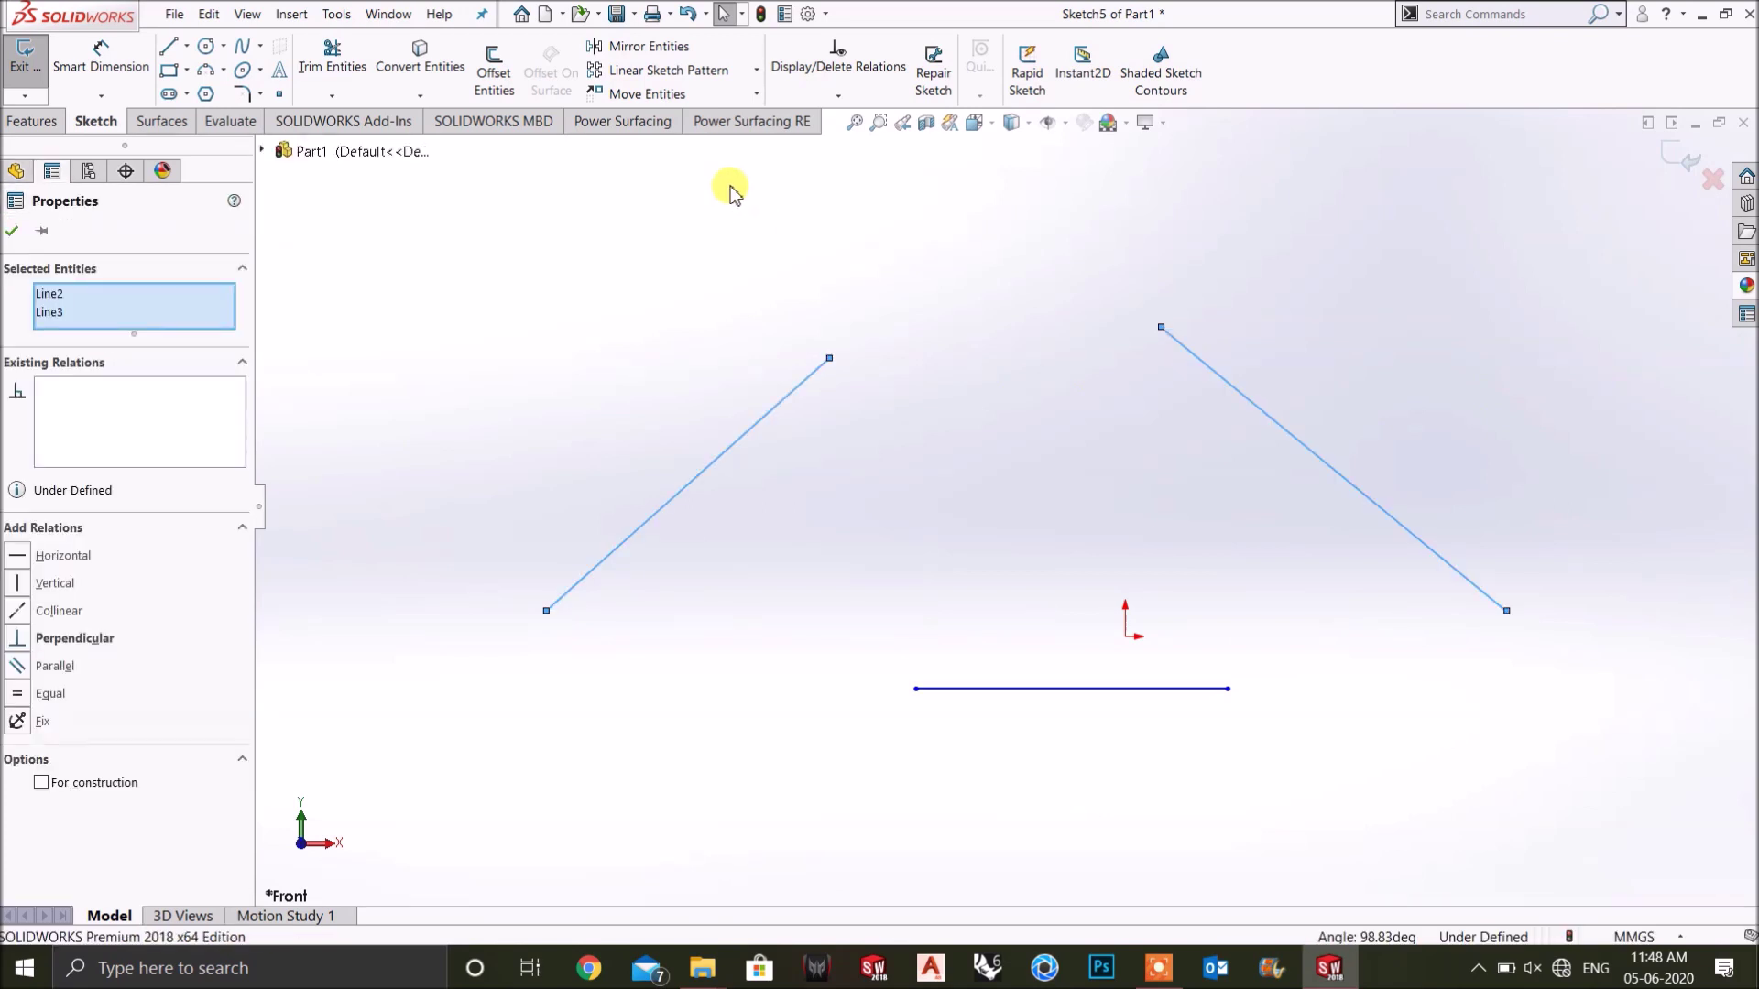
{"action": "left_click", "coordinate": [29, 591]}
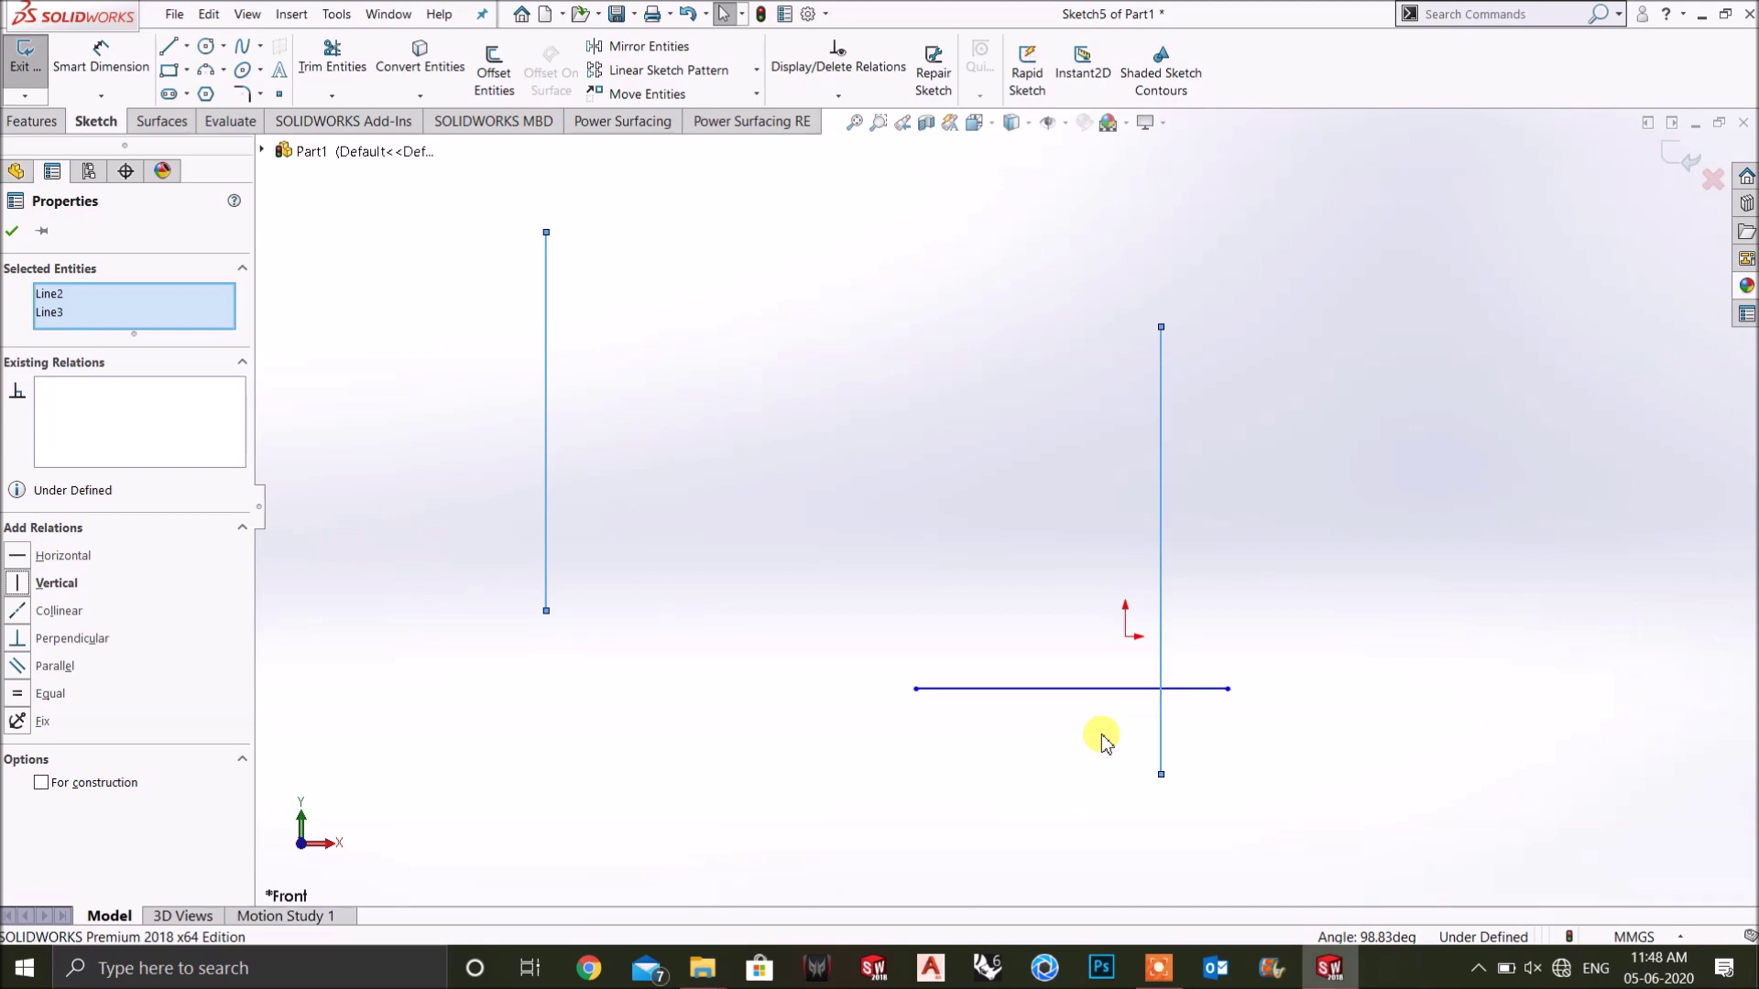
{"action": "key", "text": "ctrl+z"}
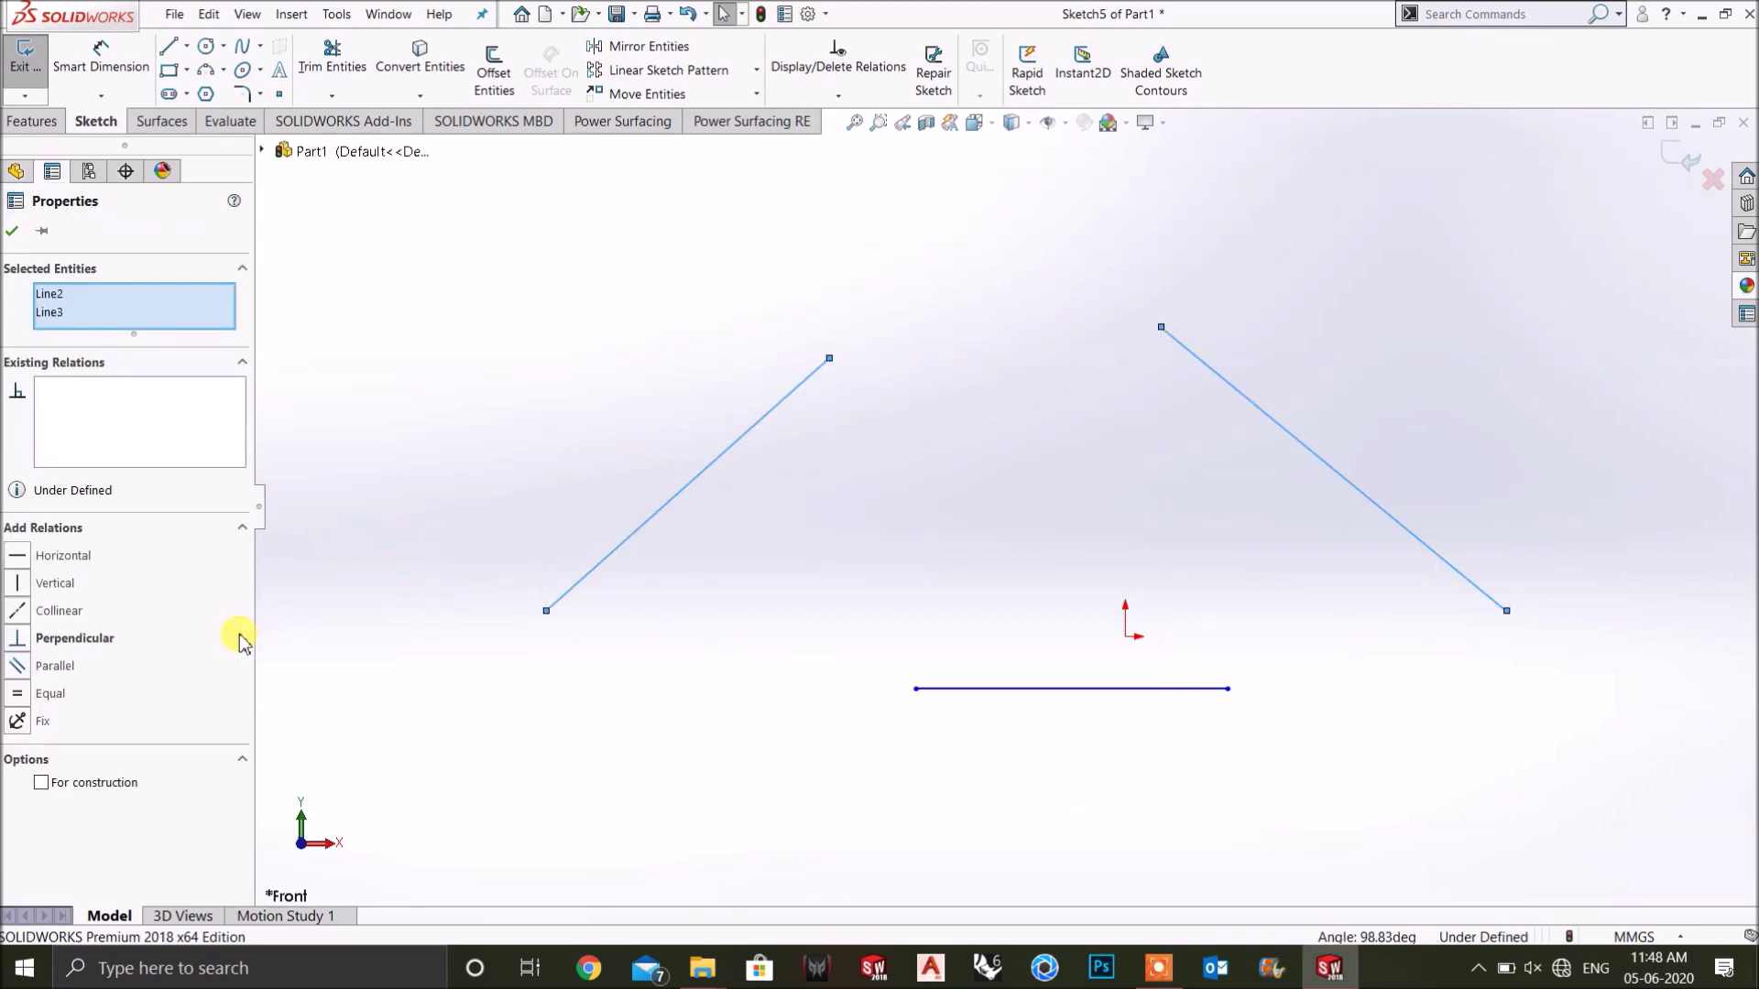
Try a Collinear relation between the two slanted lines, inspect their alignment, and undo it.
{"action": "left_click", "coordinate": [18, 612]}
{"action": "scroll", "coordinate": [1005, 508], "scroll_direction": "up", "scroll_amount": 3}
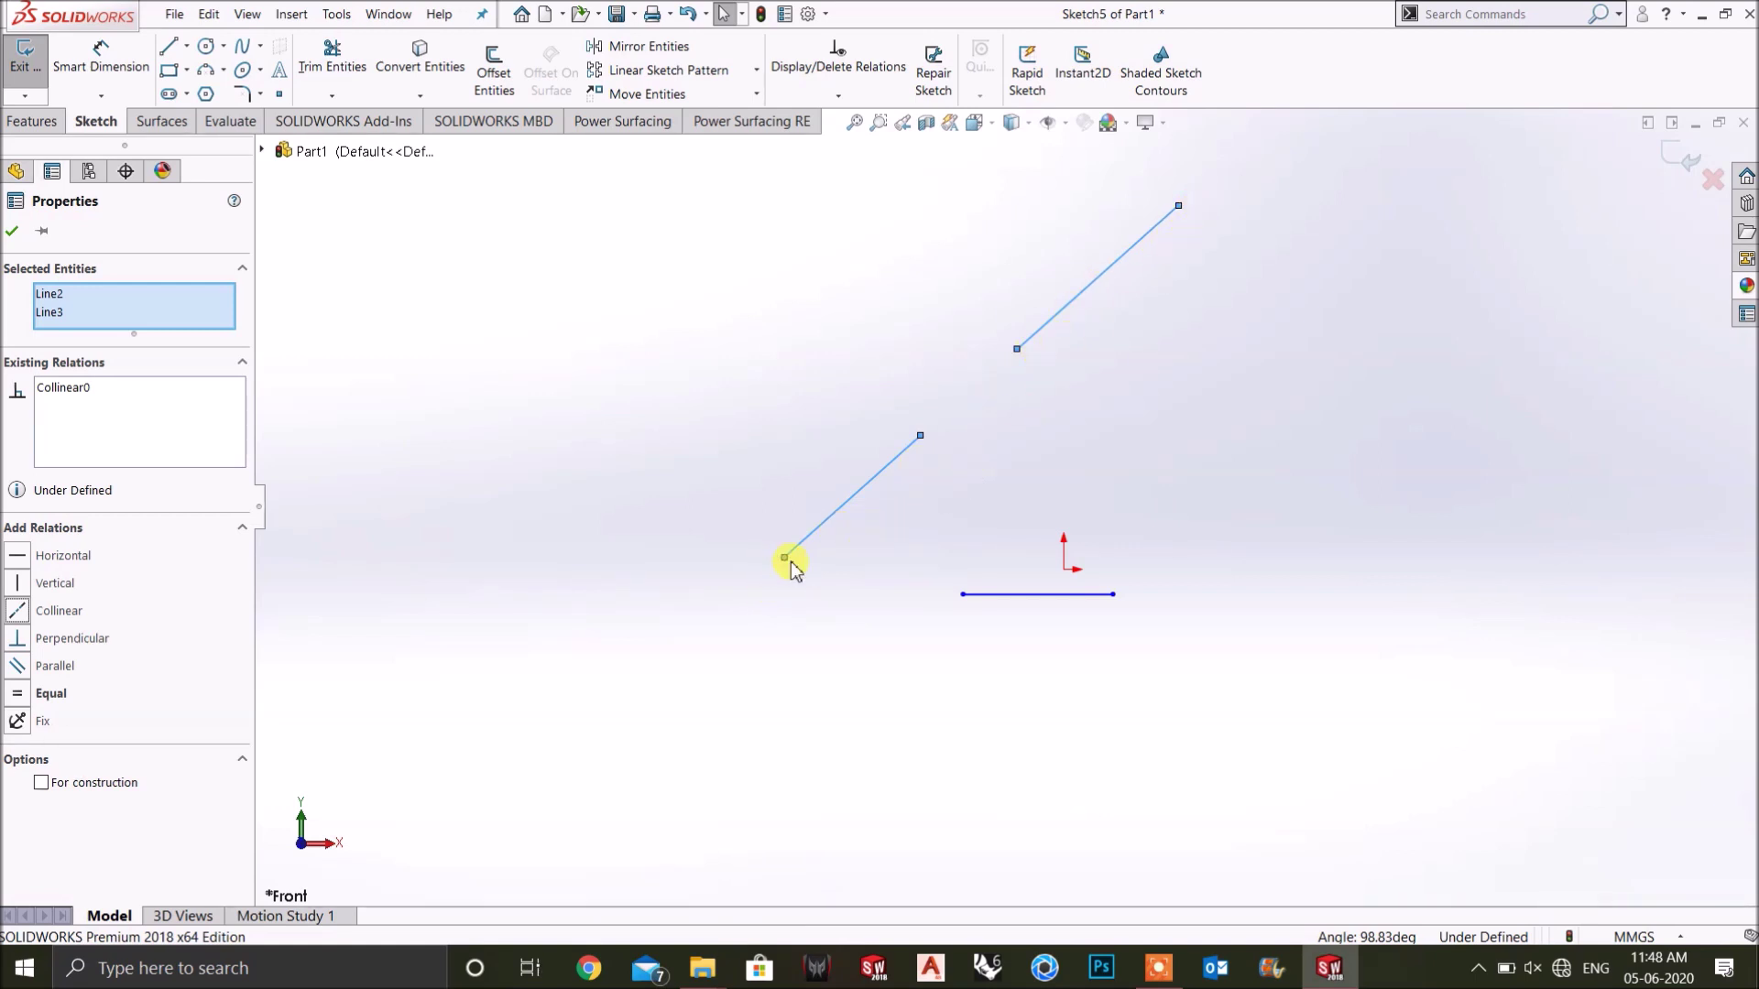
{"action": "scroll", "coordinate": [902, 451], "scroll_direction": "down", "scroll_amount": 3}
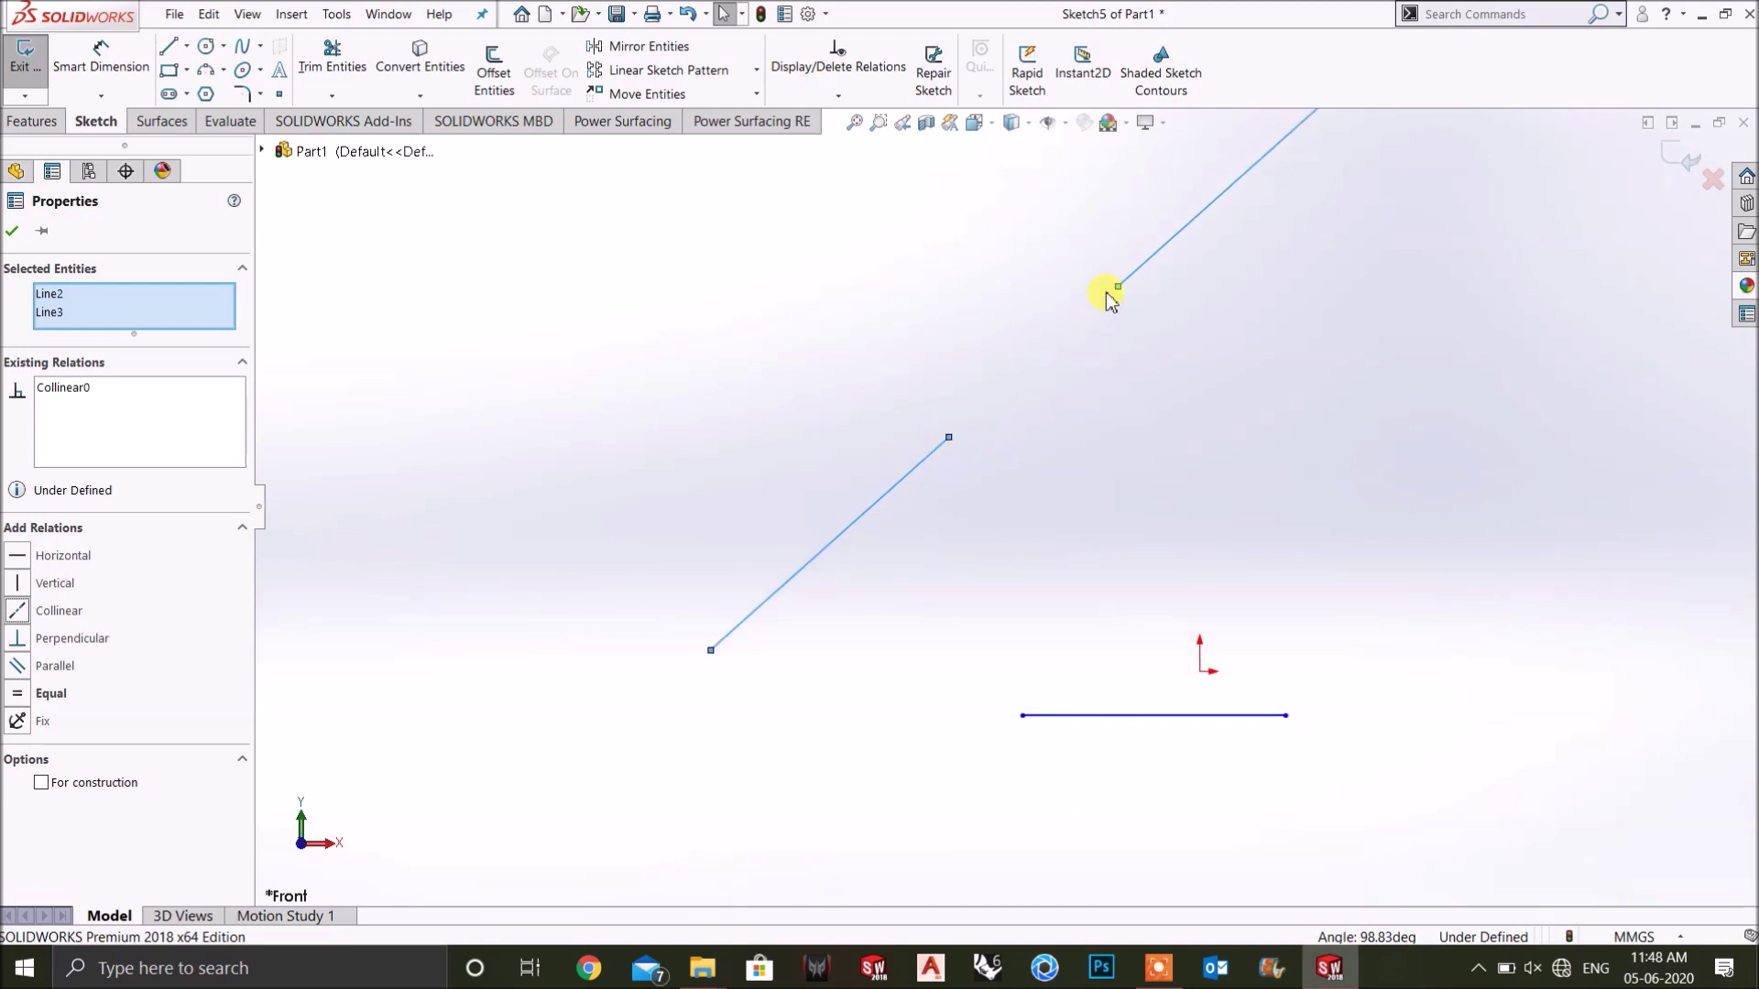
{"action": "key", "text": "z"}
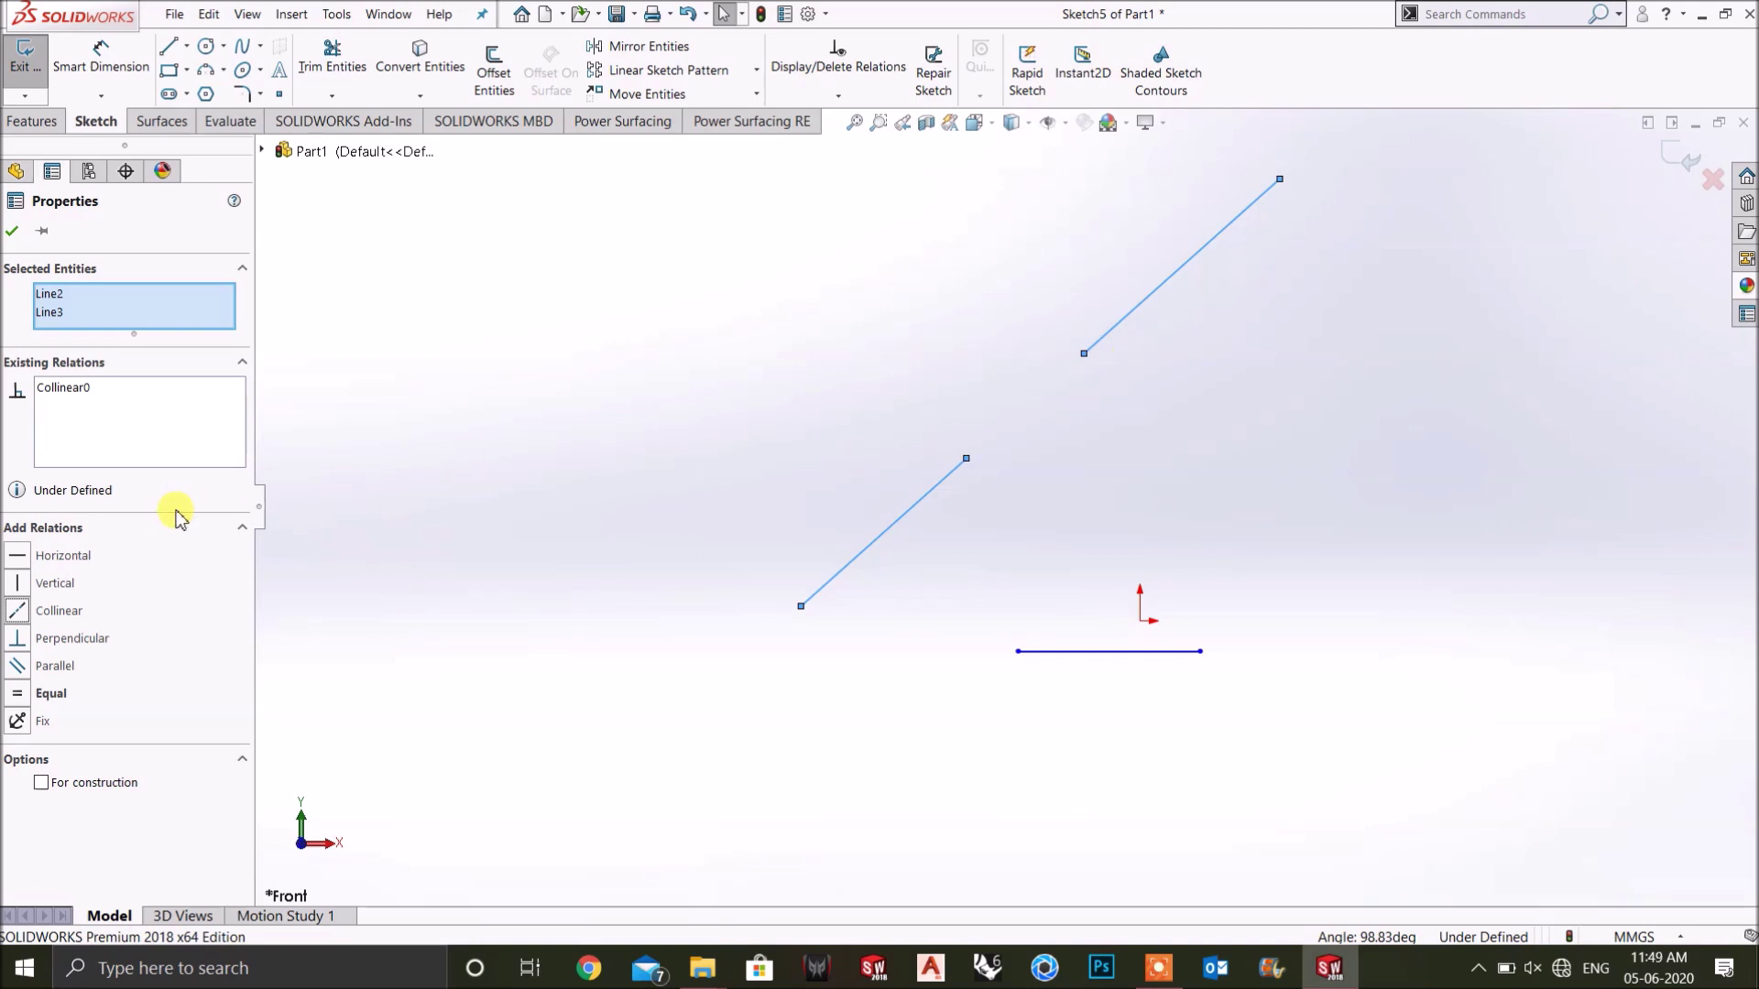
{"action": "key", "text": "ctrl+z"}
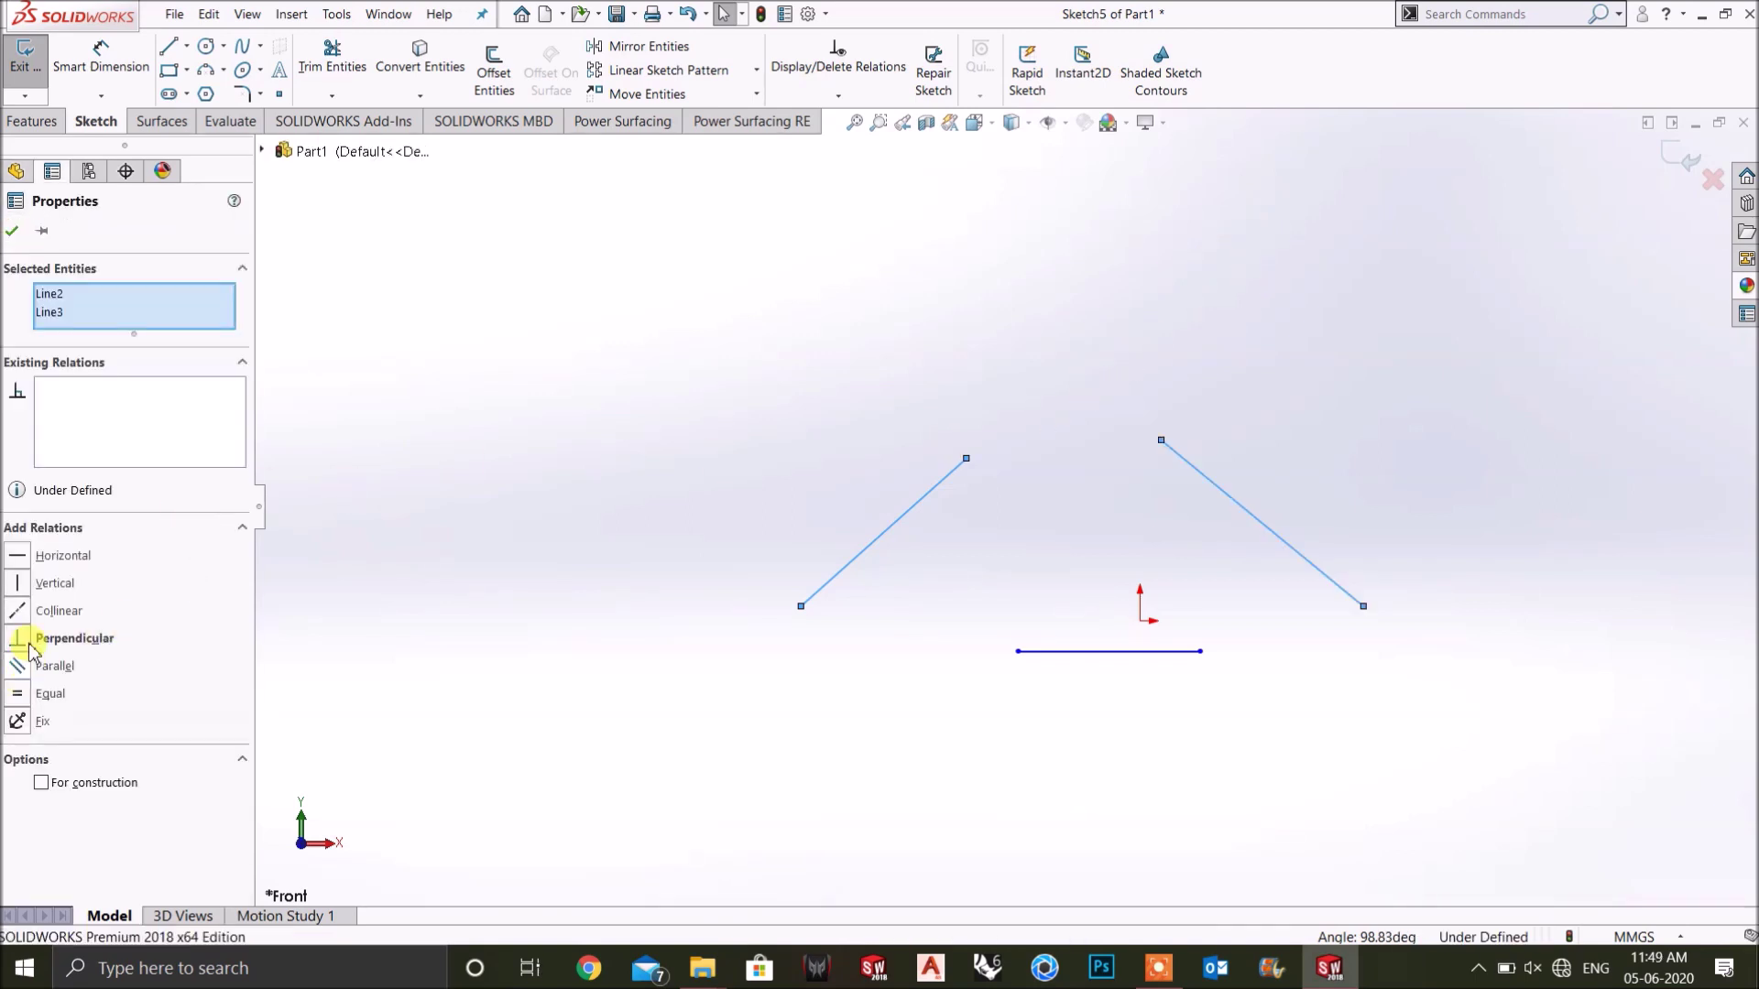
Make the two slanted lines perpendicular and extend their upper endpoints until the lines cross.
{"action": "left_click", "coordinate": [18, 638]}
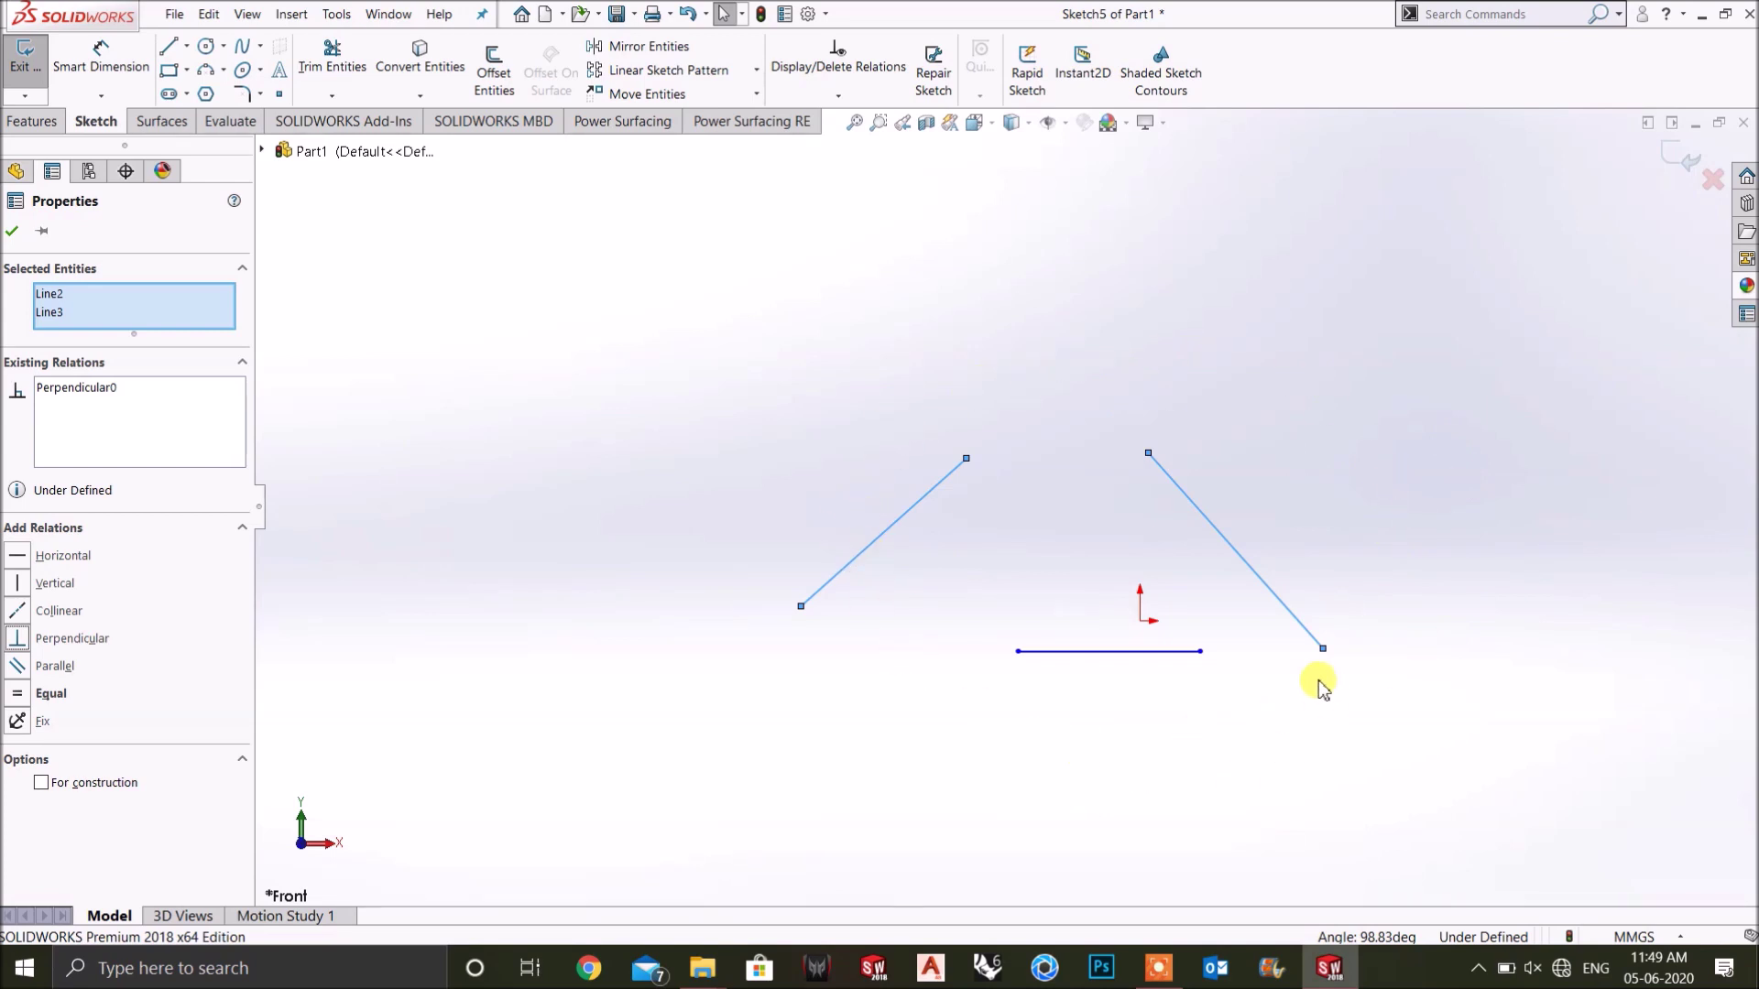
{"action": "left_click", "coordinate": [1438, 608]}
{"action": "left_click_drag", "start_coordinate": [966, 458], "coordinate": [1092, 344]}
{"action": "left_click_drag", "start_coordinate": [1151, 460], "coordinate": [1028, 309]}
{"action": "scroll", "coordinate": [1111, 384], "scroll_direction": "down", "scroll_amount": 8}
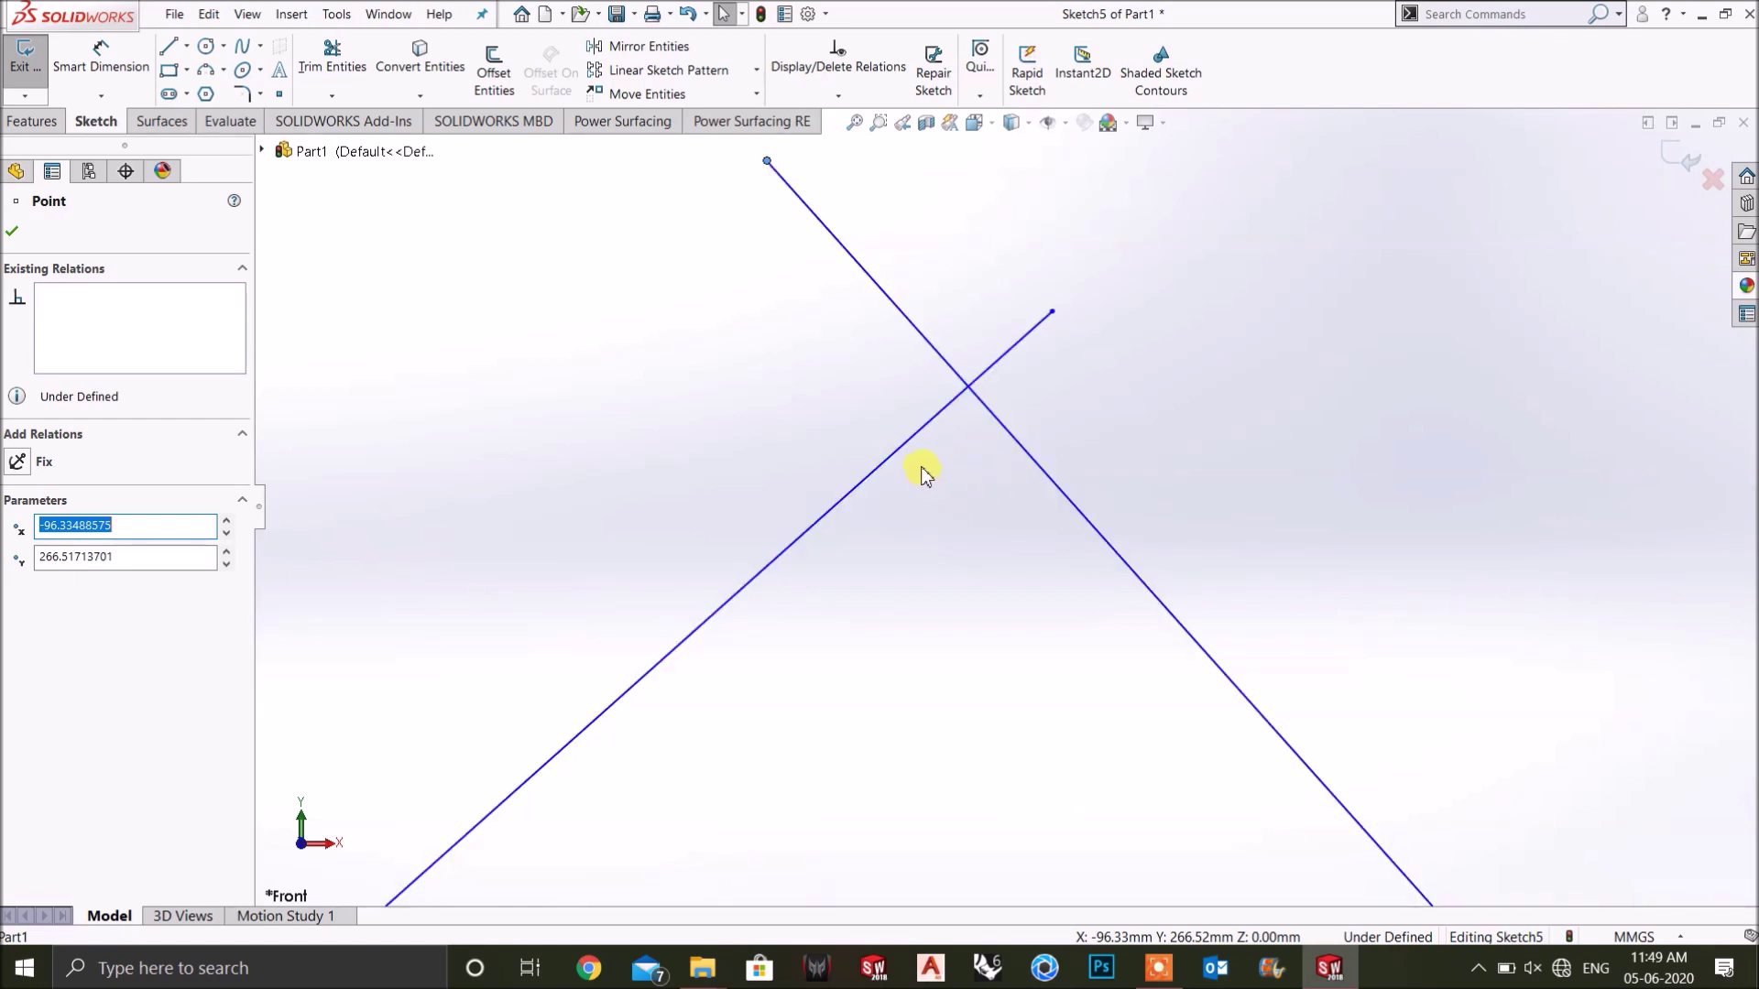
{"action": "scroll", "coordinate": [1006, 513], "scroll_direction": "up", "scroll_amount": 5}
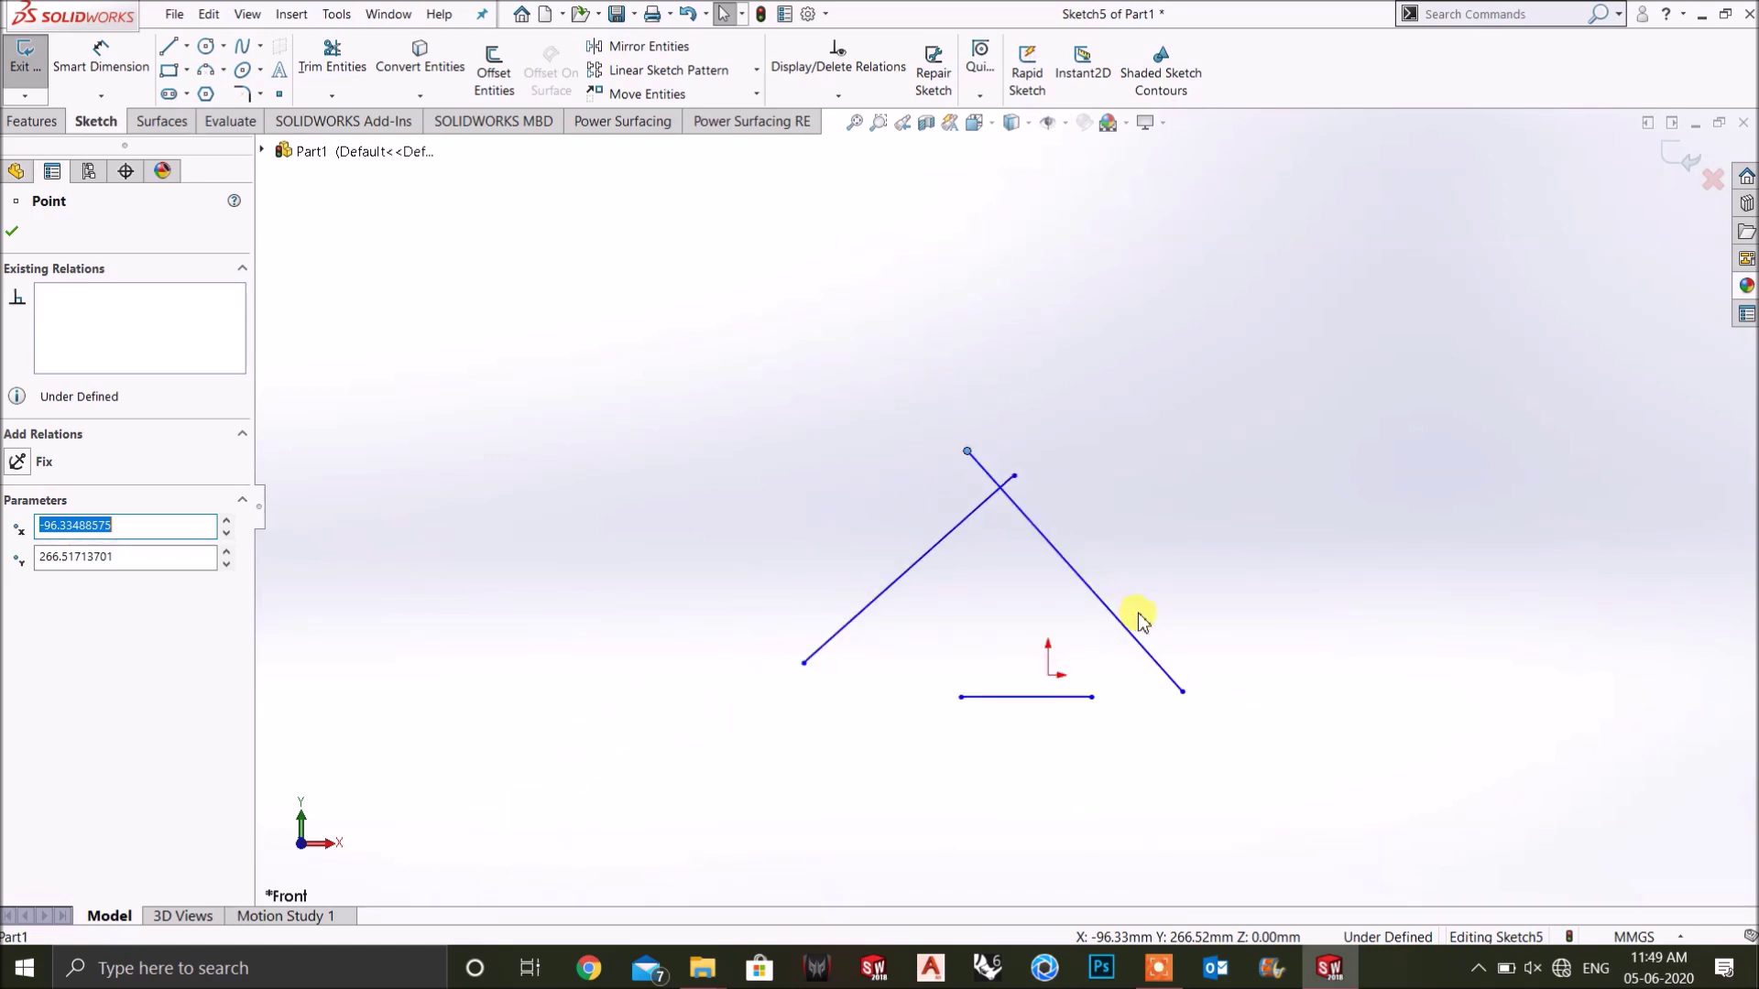
Undo the endpoint moves and the perpendicular relation, keeping both original slanted lines in the sketch.
{"action": "key", "text": "ctrl+z"}
{"action": "key", "text": "ctrl+z"}
{"action": "key", "text": "ctrl+z"}
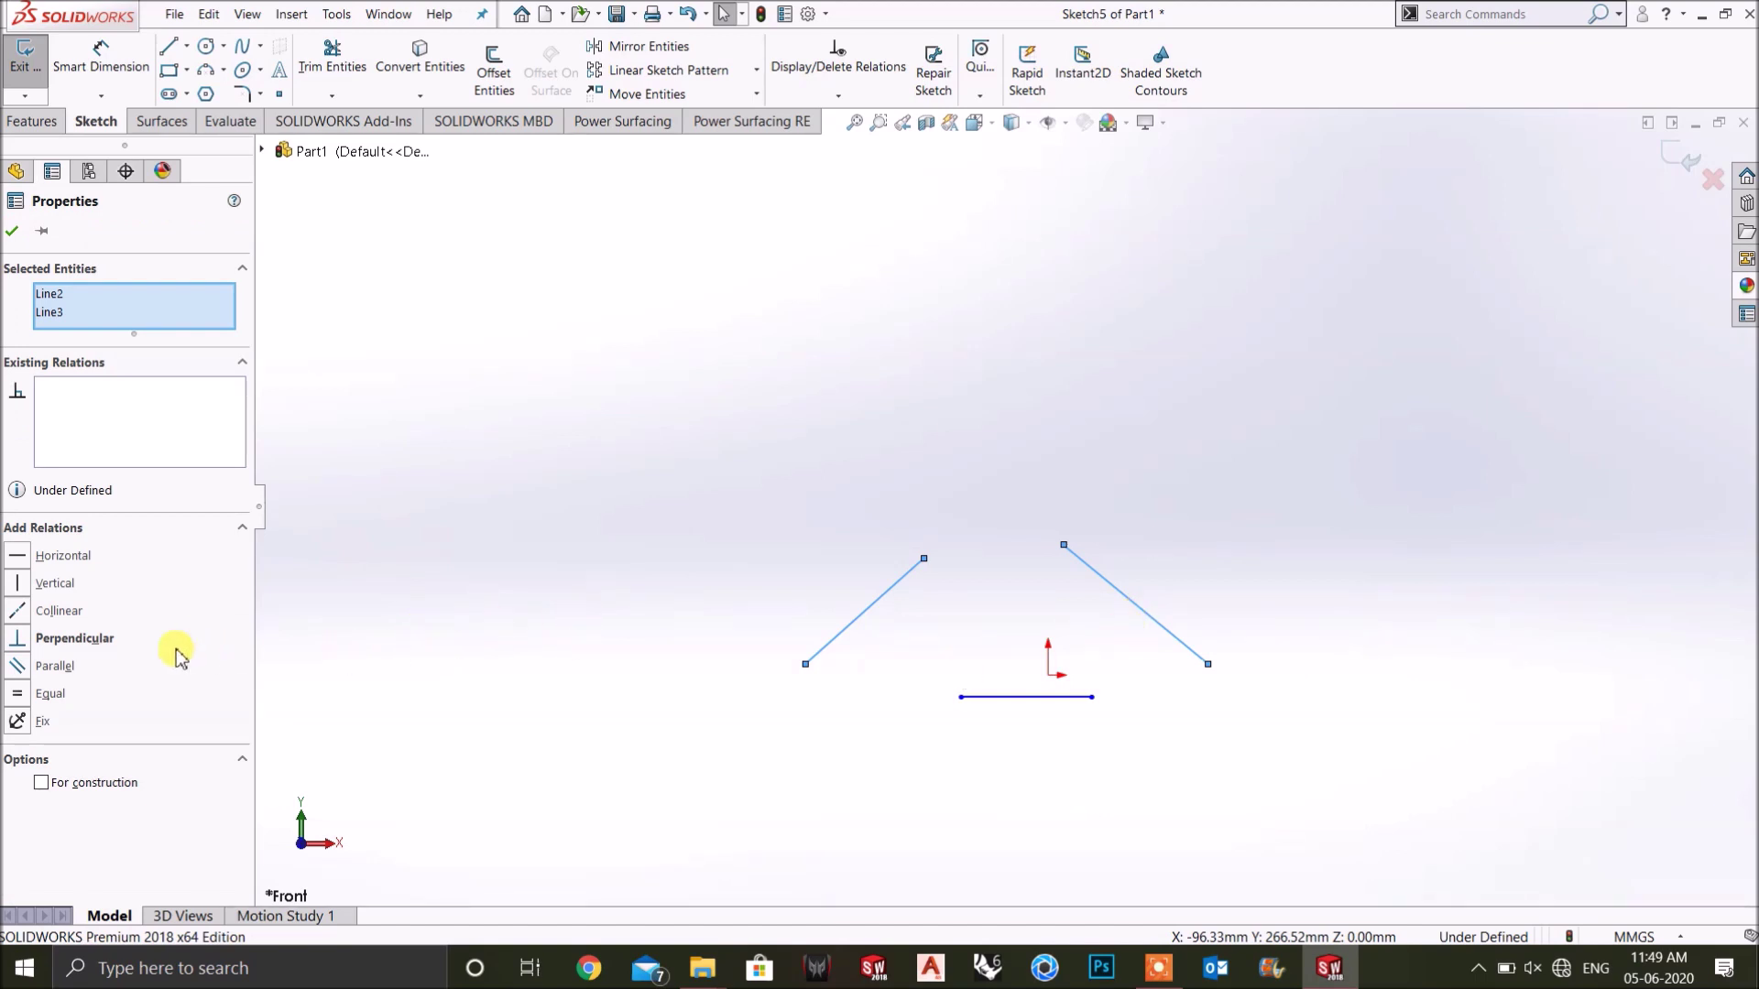
{"action": "key", "text": "ctrl+z"}
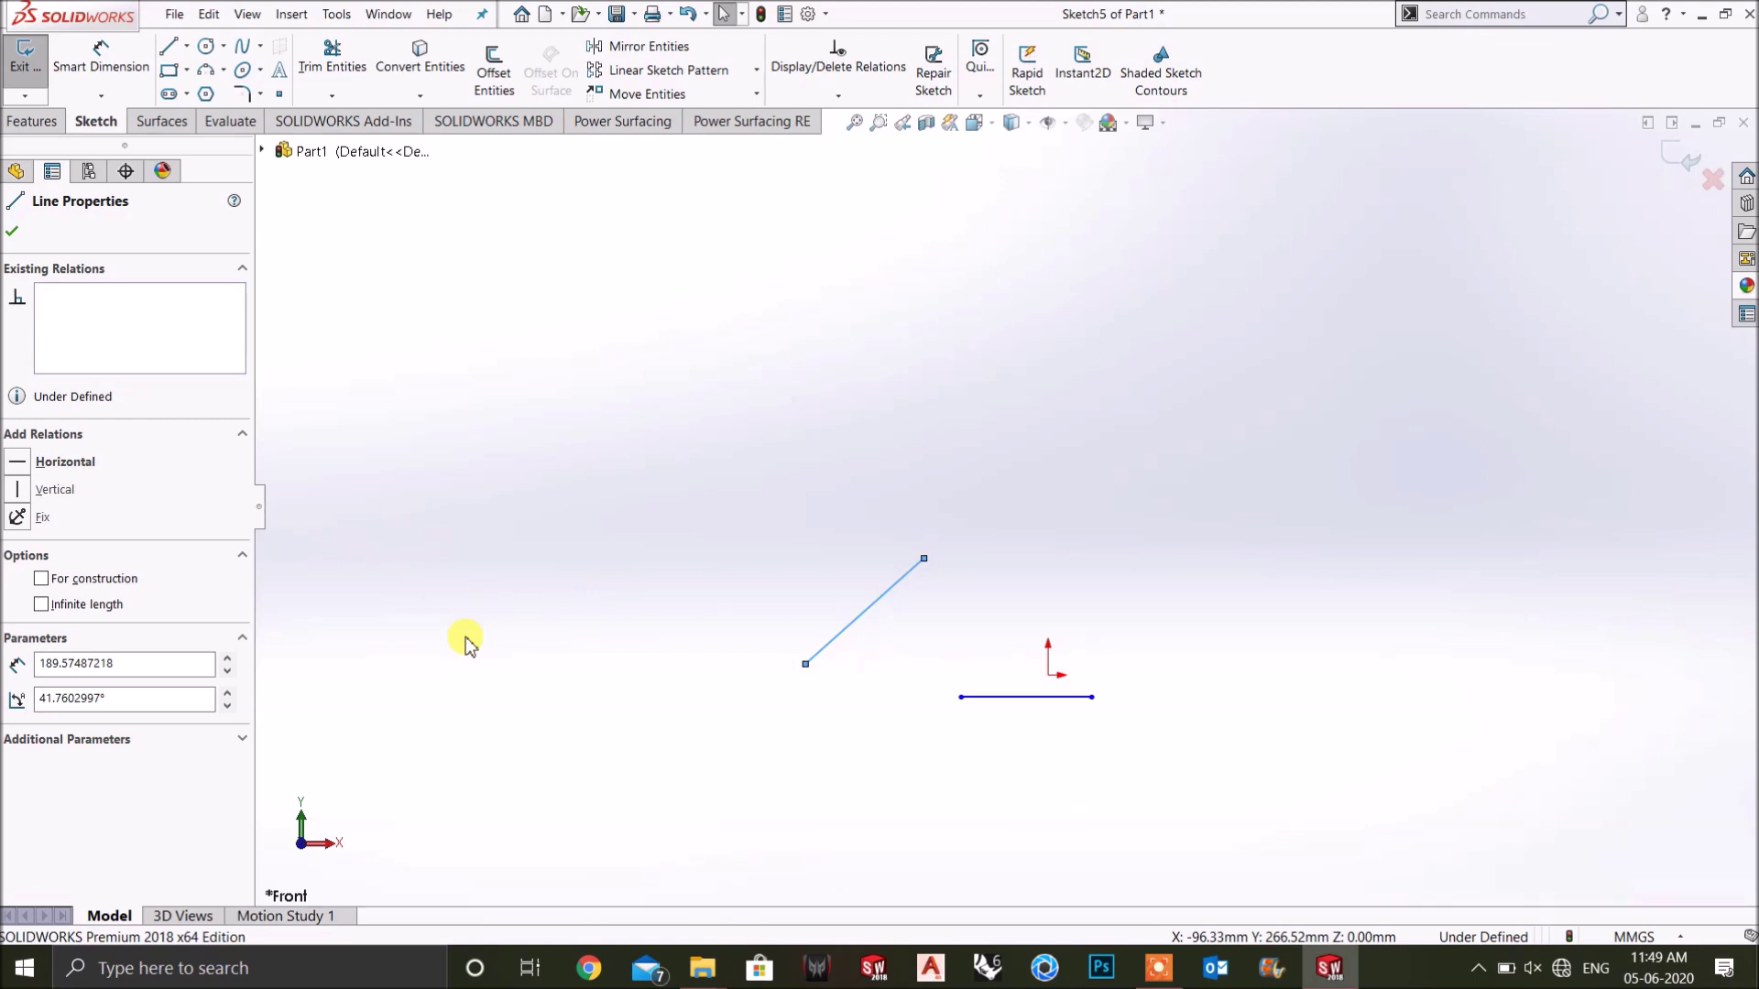
{"action": "key", "text": "ctrl+z"}
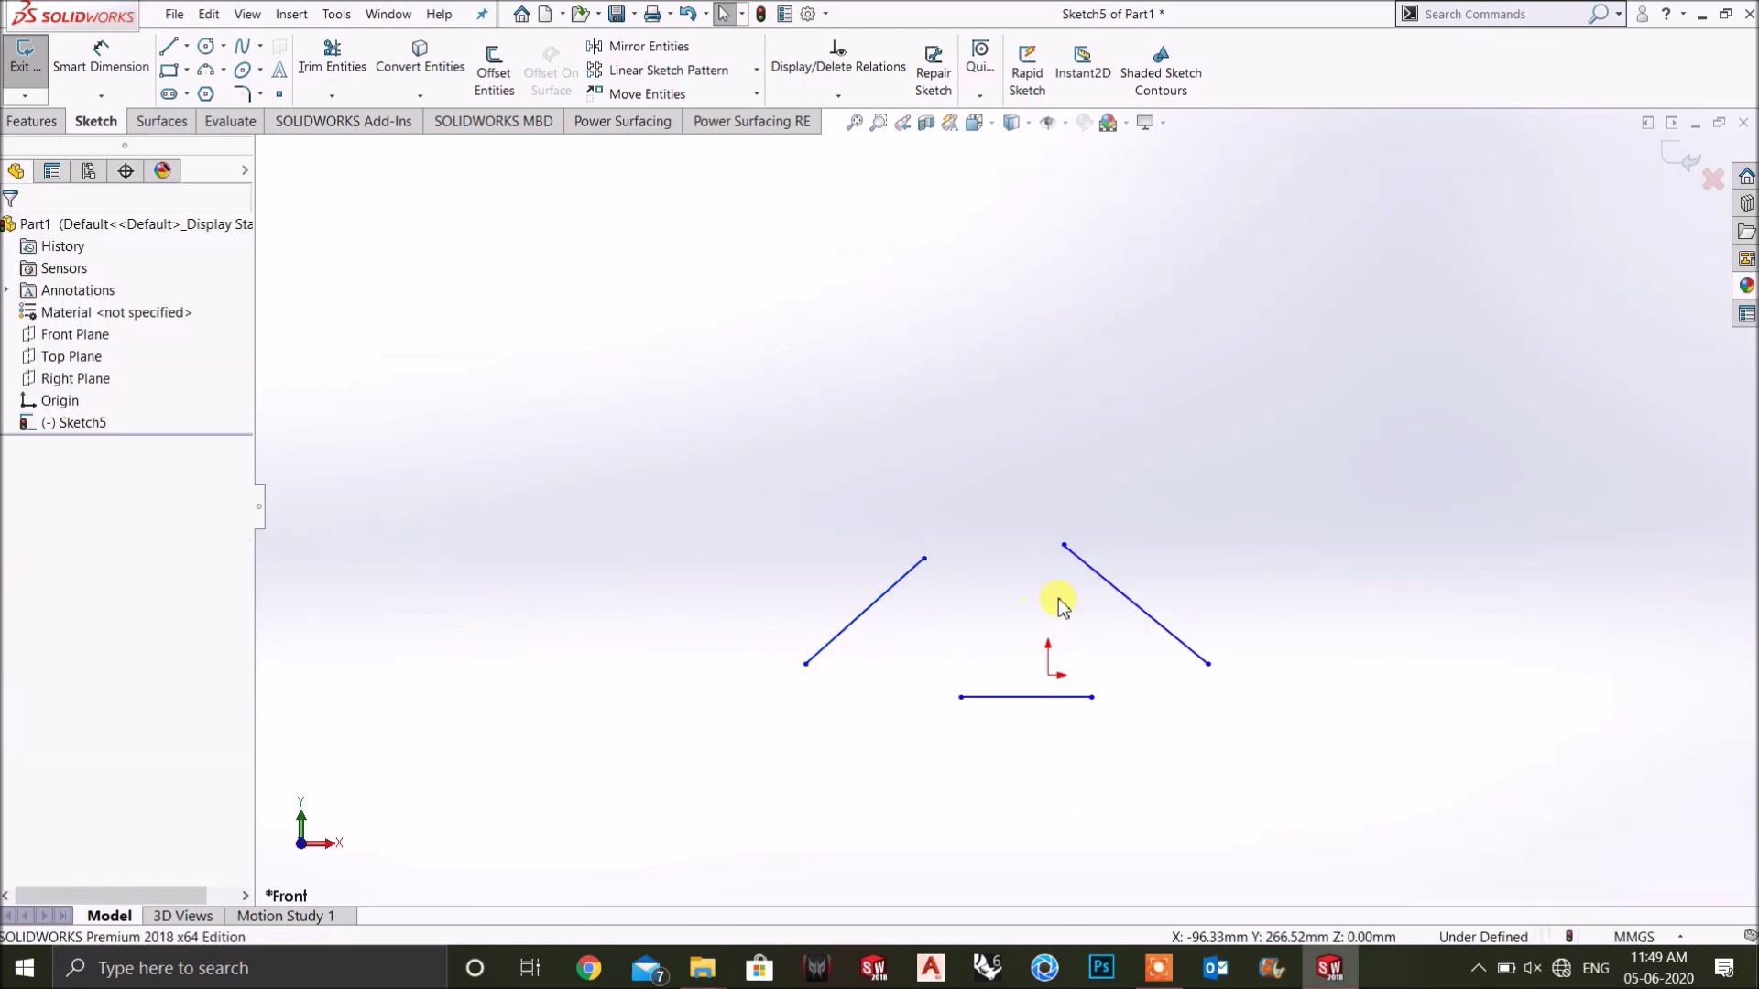
Move the upper endpoints of the two slanted lines past each other so that the lines cross.
{"action": "left_click", "coordinate": [1118, 594]}
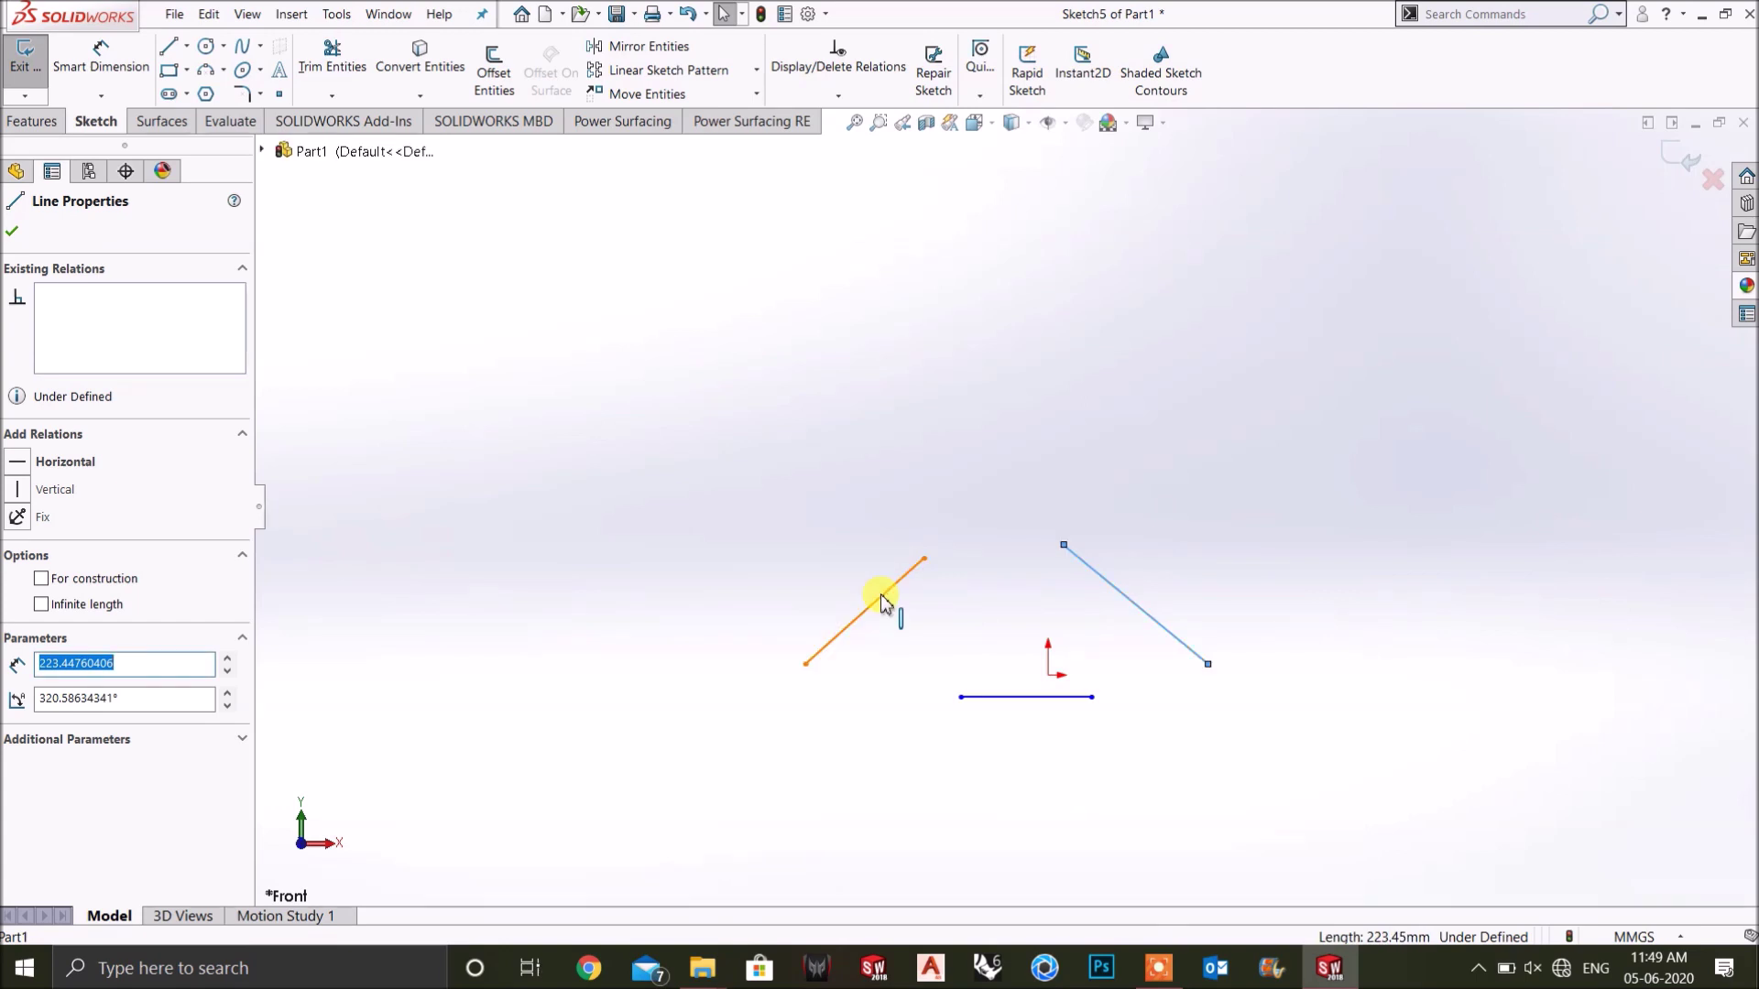
{"action": "left_click", "coordinate": [884, 600], "text": "ctrl"}
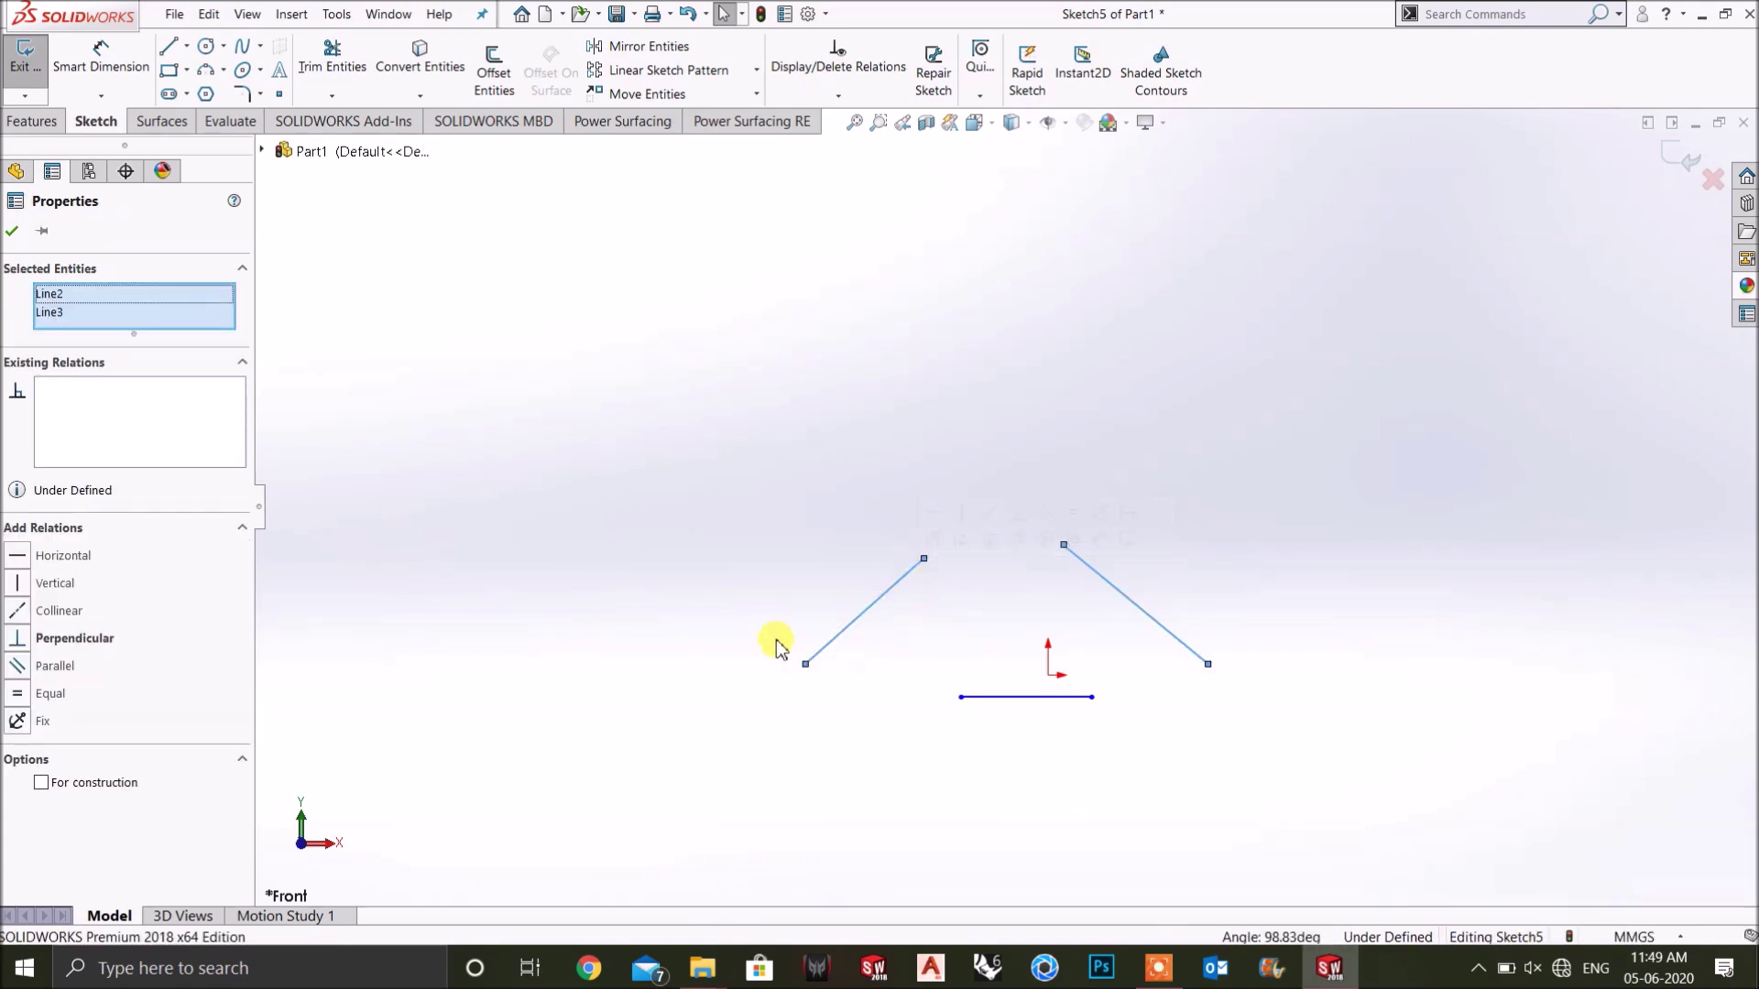
{"action": "left_click", "coordinate": [910, 515]}
{"action": "left_click_drag", "start_coordinate": [922, 562], "coordinate": [1065, 425]}
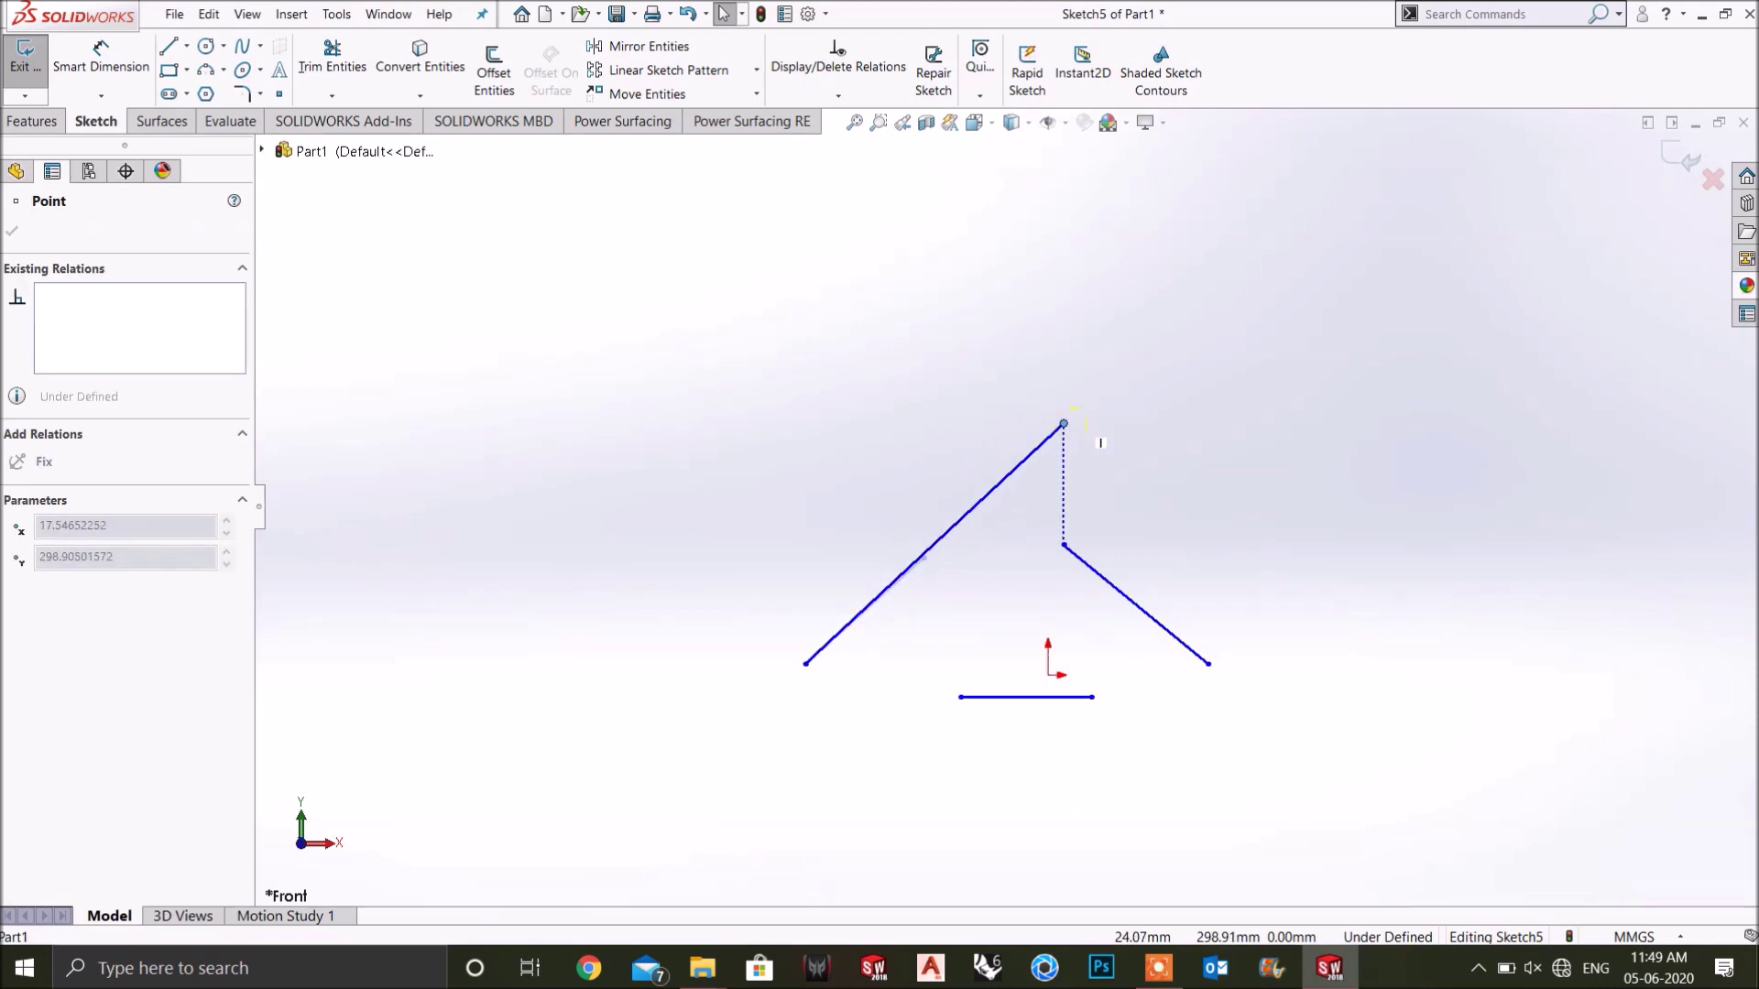
{"action": "left_click_drag", "start_coordinate": [1063, 547], "coordinate": [977, 451]}
{"action": "scroll", "coordinate": [1031, 497], "scroll_direction": "down", "scroll_amount": 5}
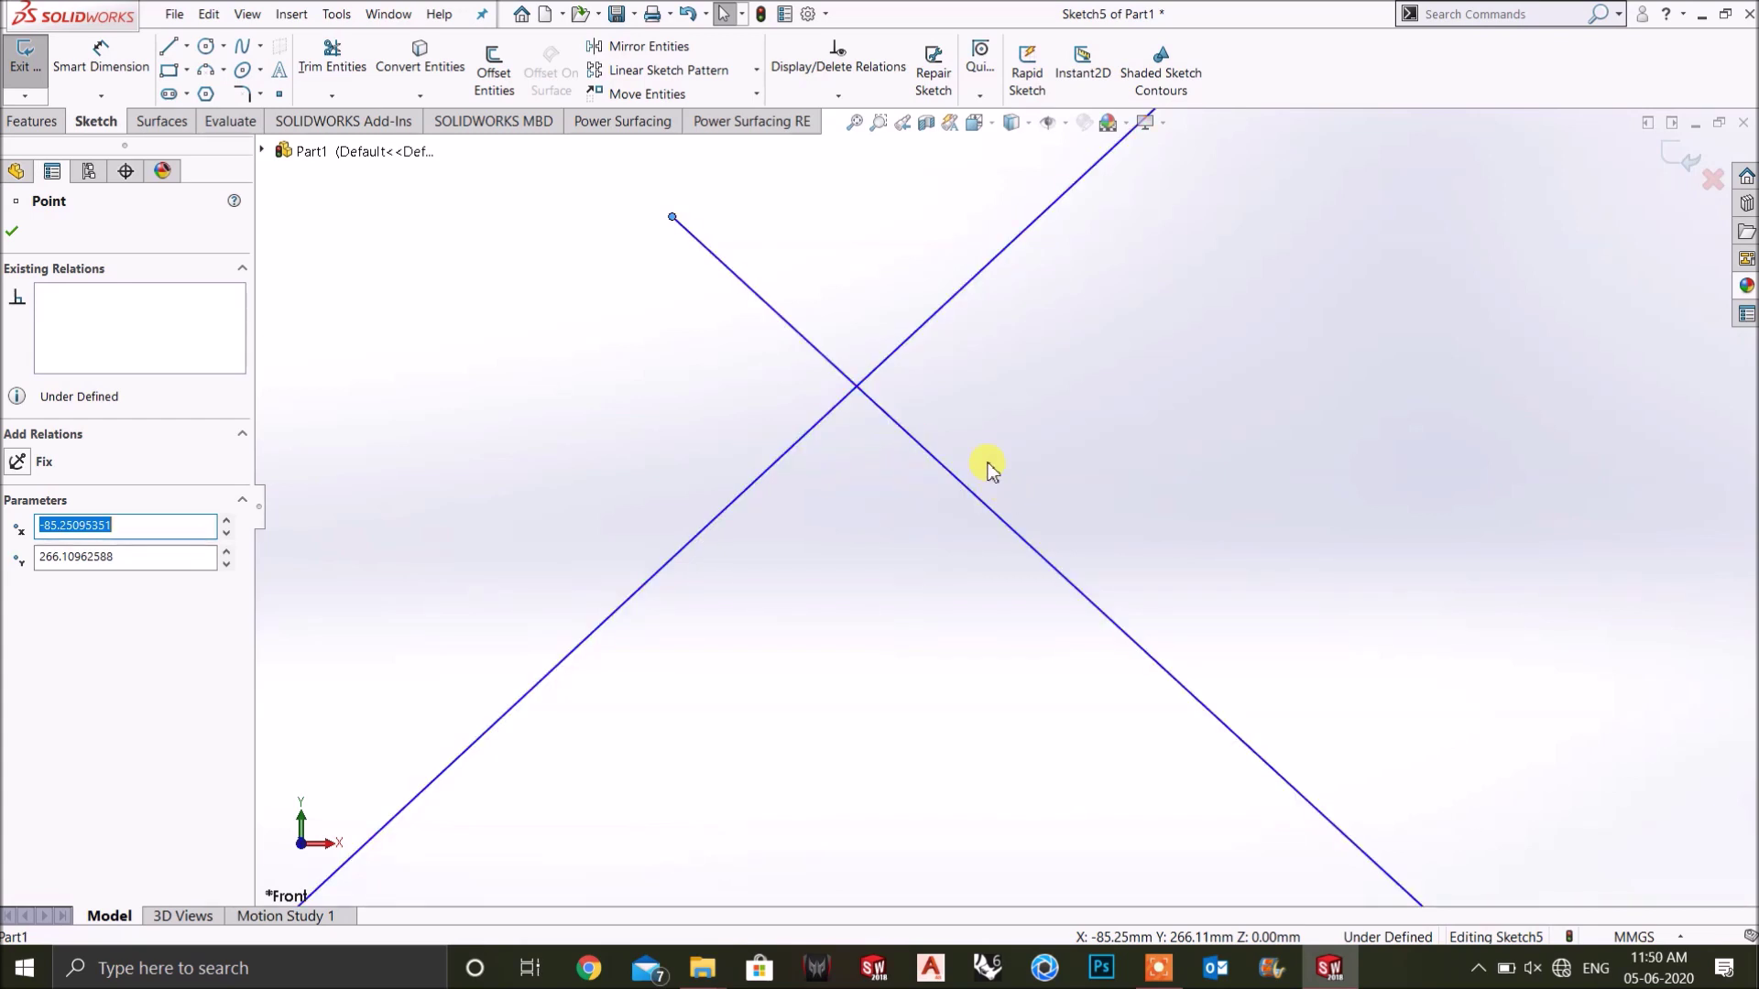
Undo both upper endpoint moves so the two slanted lines no longer cross.
{"action": "scroll", "coordinate": [988, 463], "scroll_direction": "up", "scroll_amount": 5}
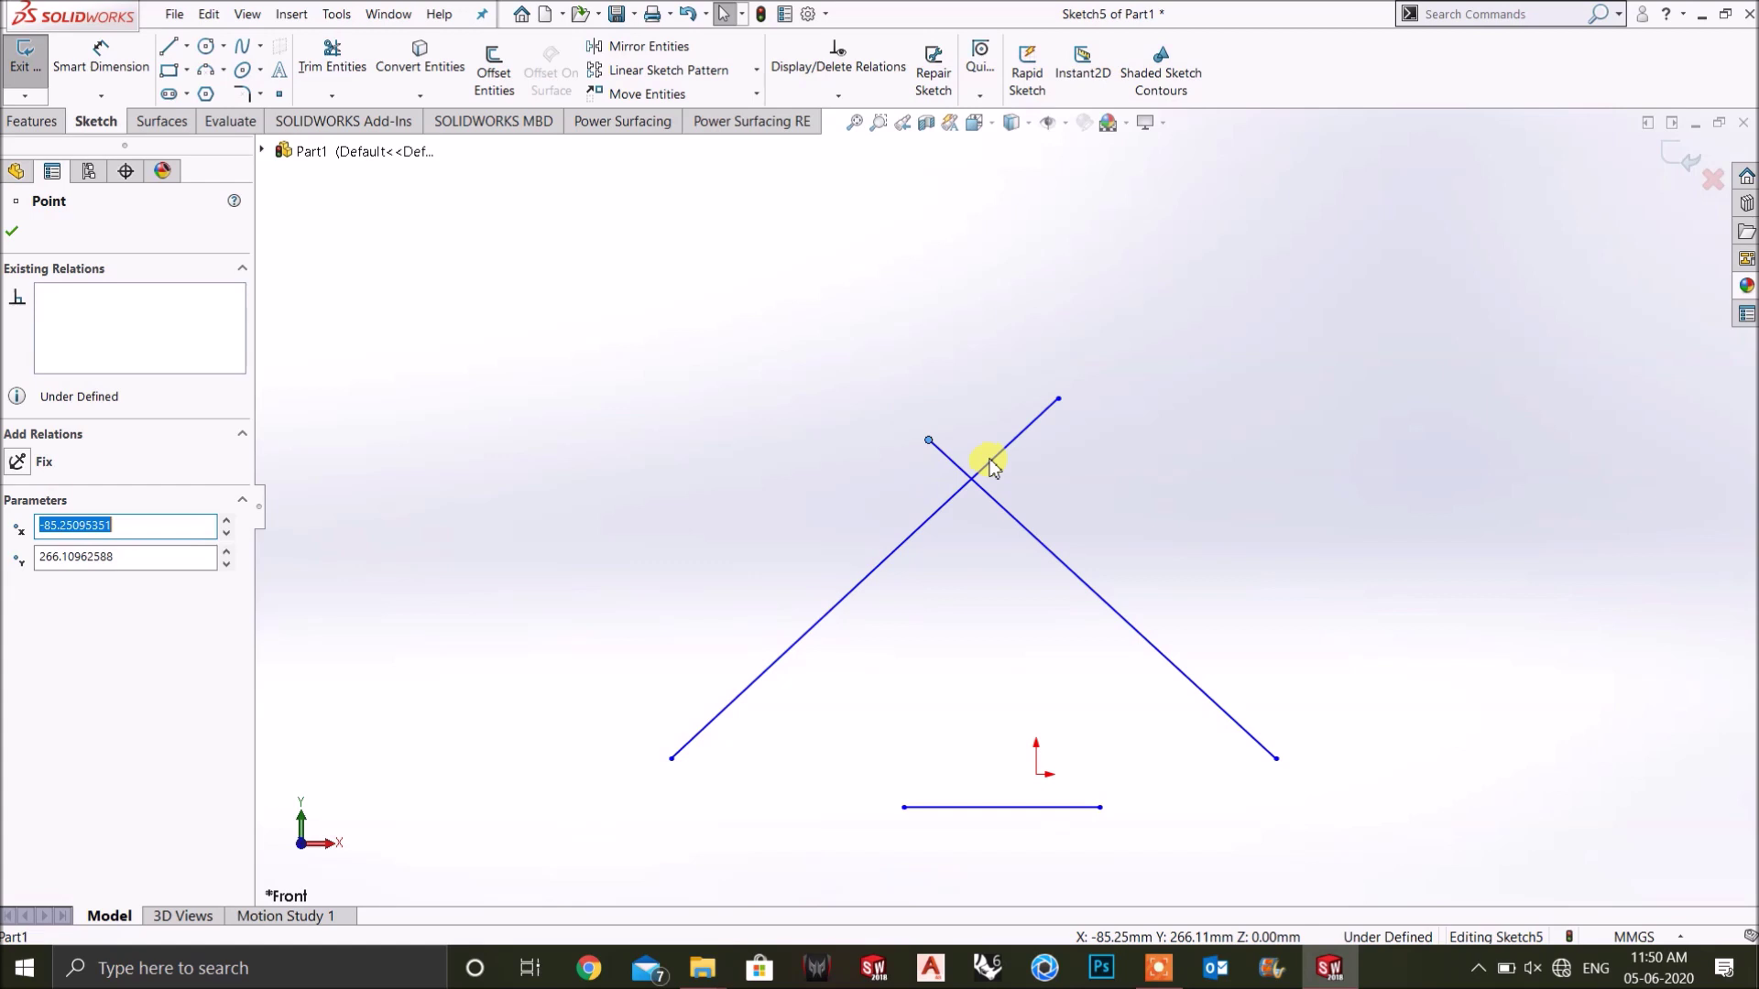
{"action": "key", "text": "ctrl+z"}
{"action": "key", "text": "ctrl+z"}
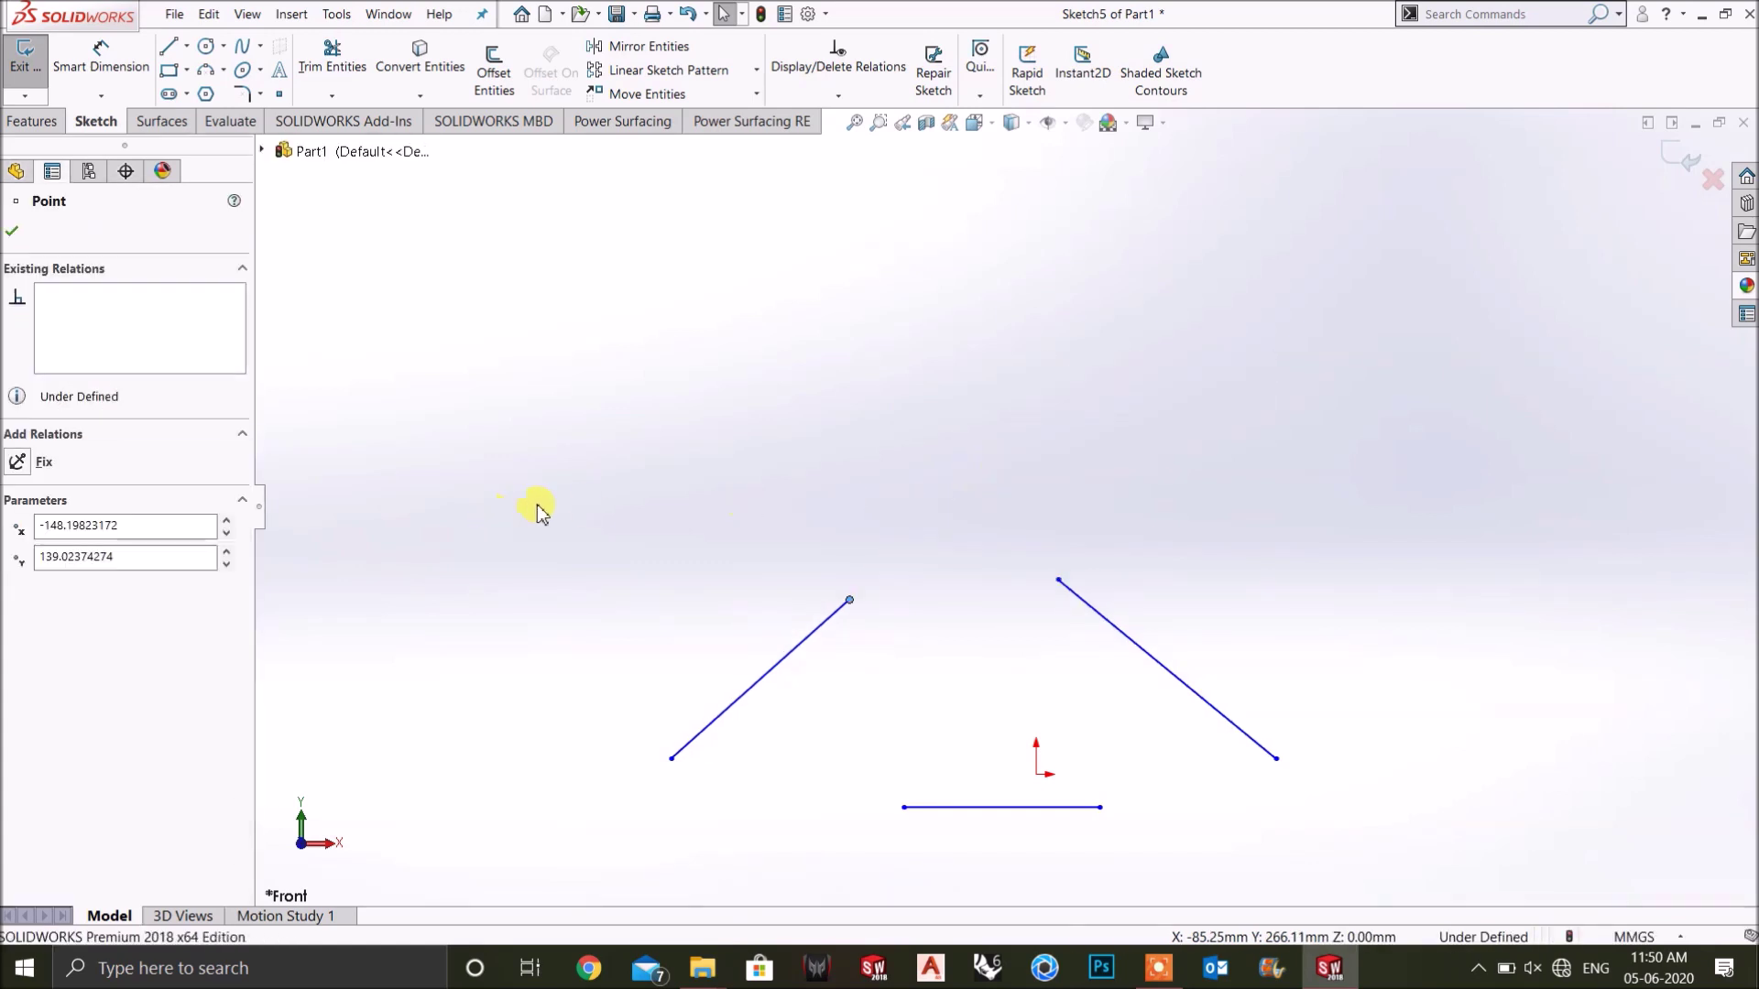
Make the two slanted lines parallel to each other.
{"action": "left_click", "coordinate": [1118, 628]}
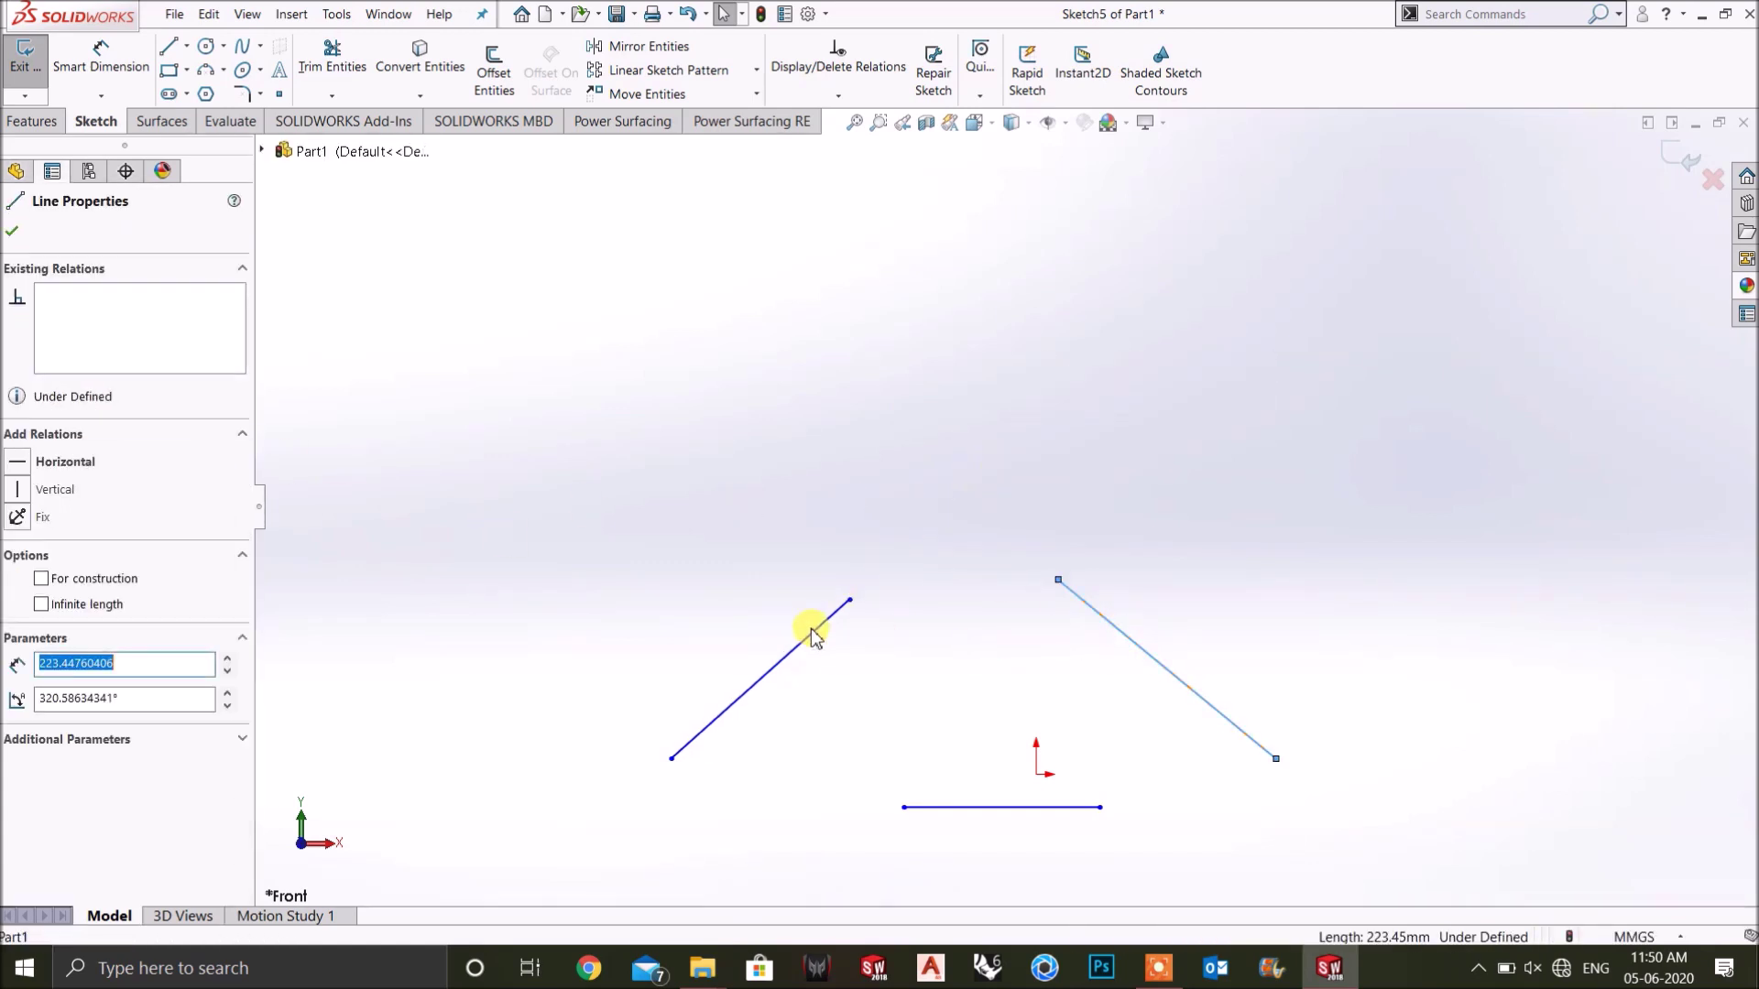
{"action": "left_click", "coordinate": [813, 632], "text": "ctrl"}
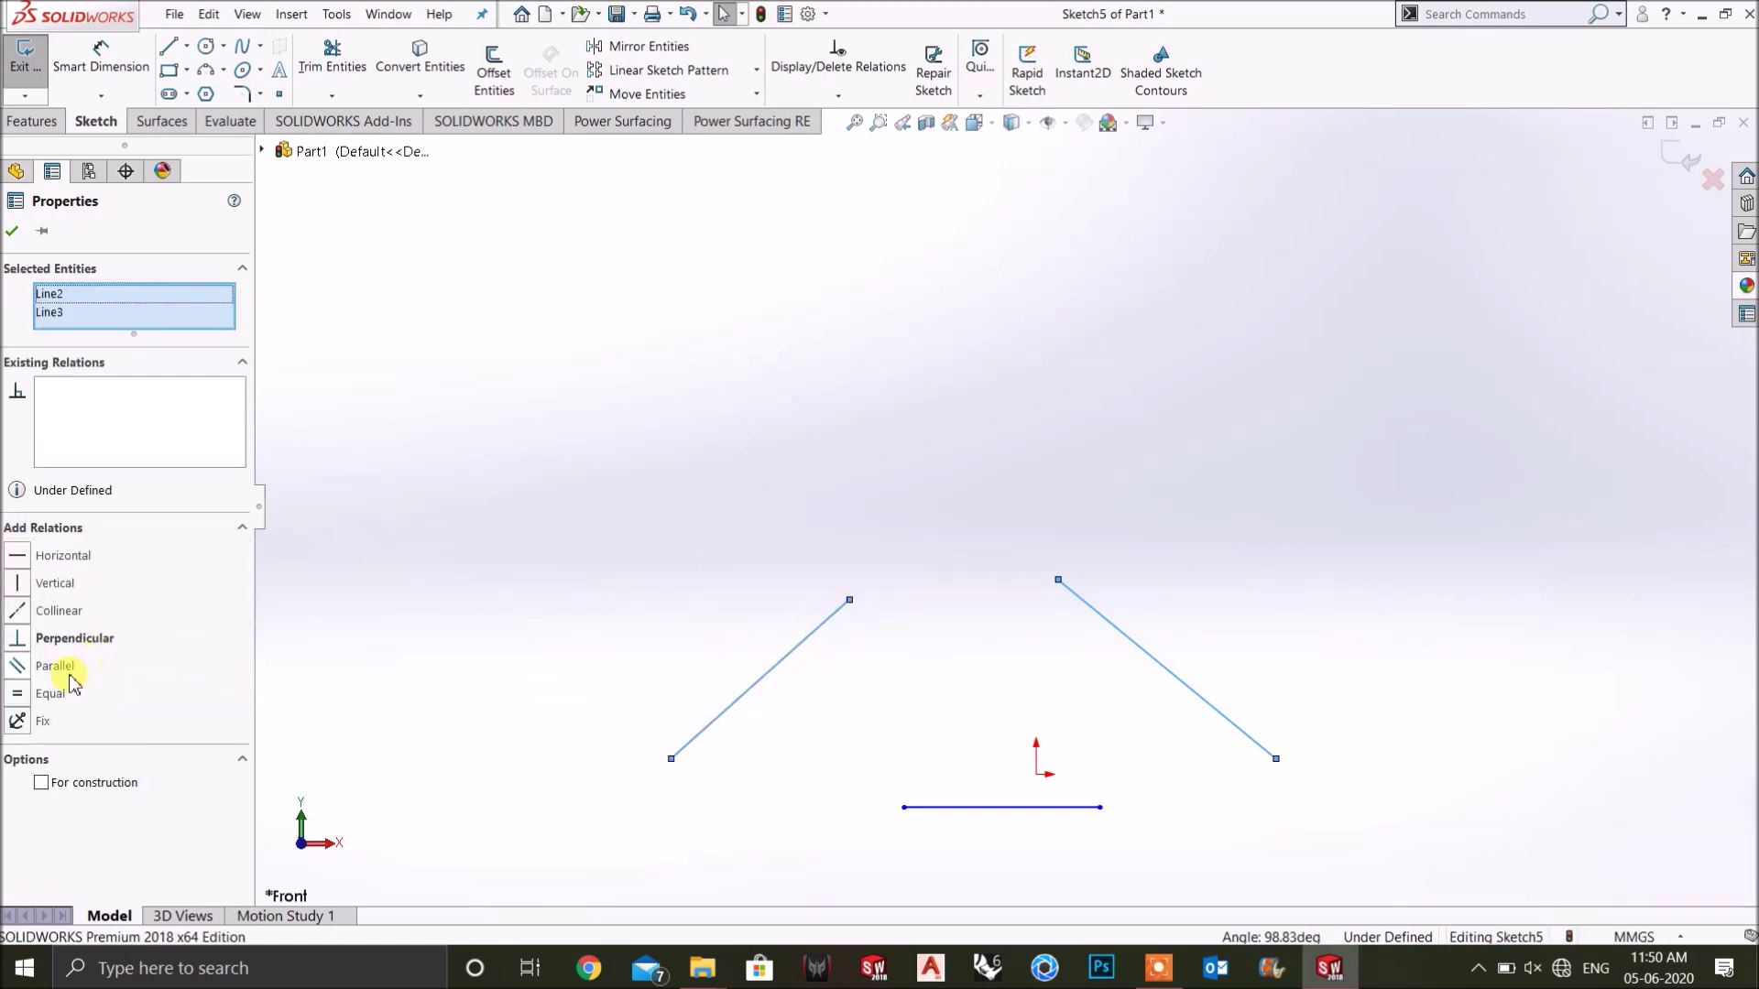
{"action": "scroll", "coordinate": [678, 700], "scroll_direction": "up", "scroll_amount": 2}
{"action": "scroll", "coordinate": [1079, 761], "scroll_direction": "down", "scroll_amount": 4}
{"action": "scroll", "coordinate": [759, 465], "scroll_direction": "up", "scroll_amount": 2}
{"action": "scroll", "coordinate": [722, 444], "scroll_direction": "down", "scroll_amount": 1}
{"action": "scroll", "coordinate": [715, 445], "scroll_direction": "down", "scroll_amount": 2}
{"action": "scroll", "coordinate": [986, 522], "scroll_direction": "up", "scroll_amount": 1}
{"action": "left_click", "coordinate": [20, 669]}
{"action": "scroll", "coordinate": [1167, 632], "scroll_direction": "up", "scroll_amount": 4}
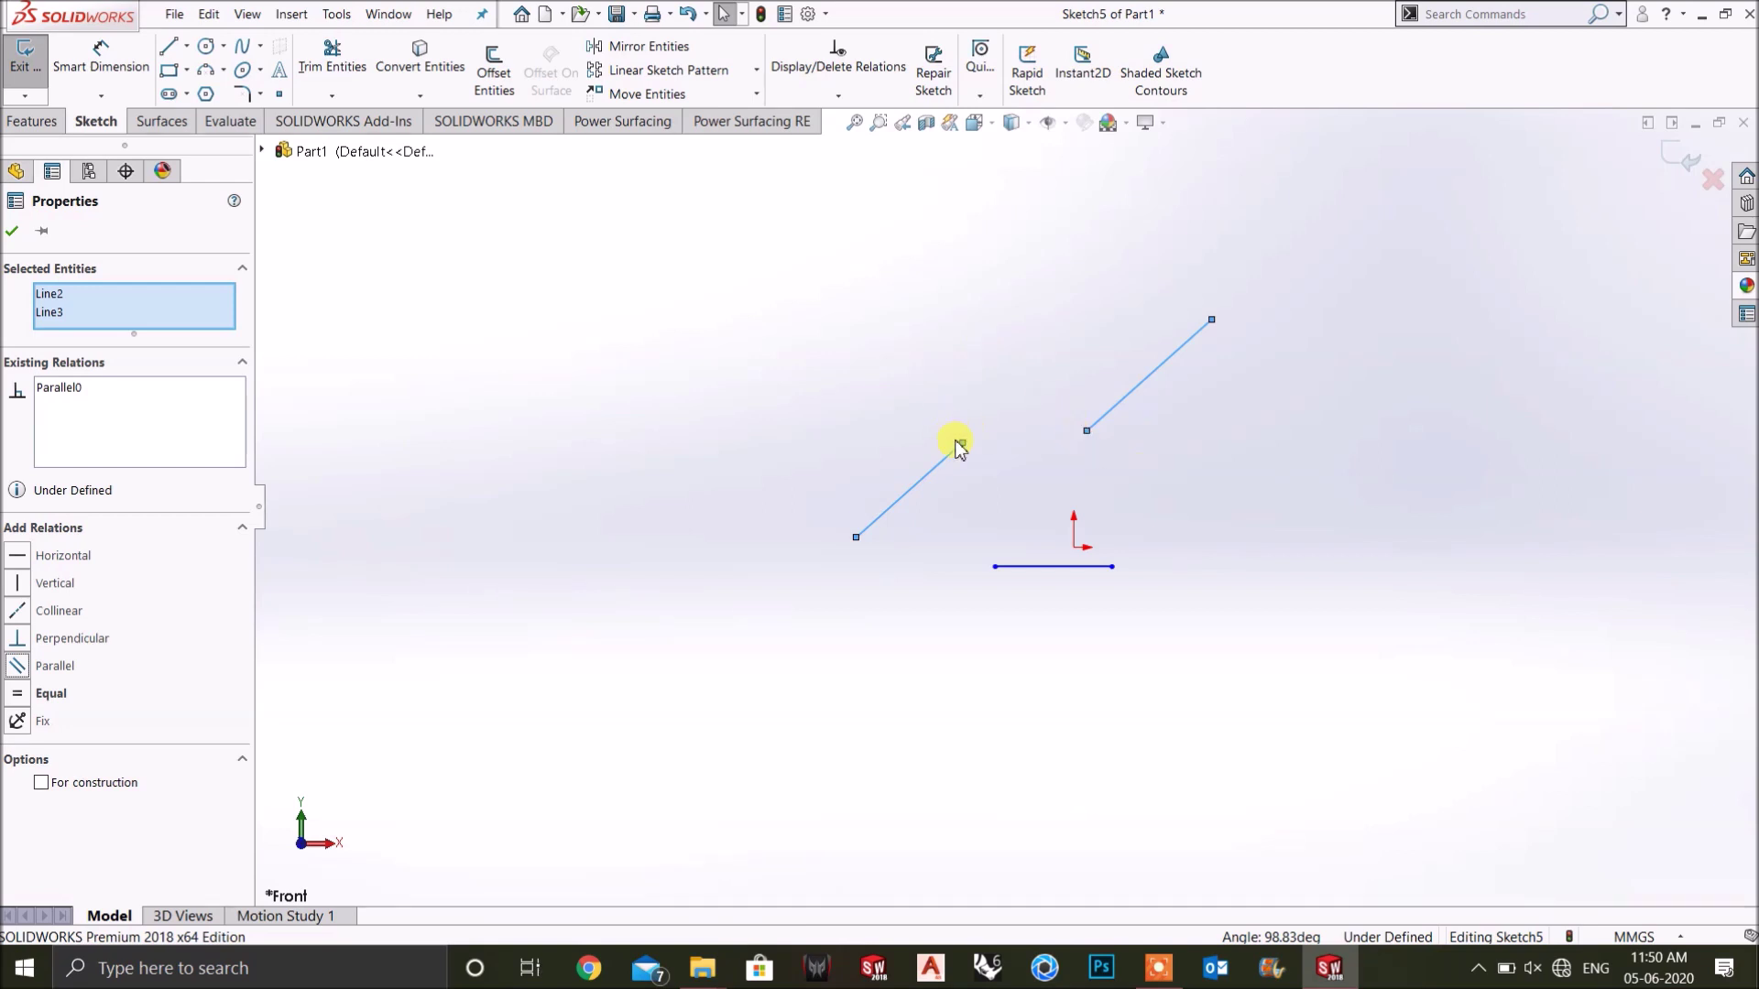
Extend the upper endpoint of the left slanted line to about X 82 mm, Y 353 mm and compare the parallel lines.
{"action": "left_click_drag", "start_coordinate": [959, 446], "coordinate": [1140, 295]}
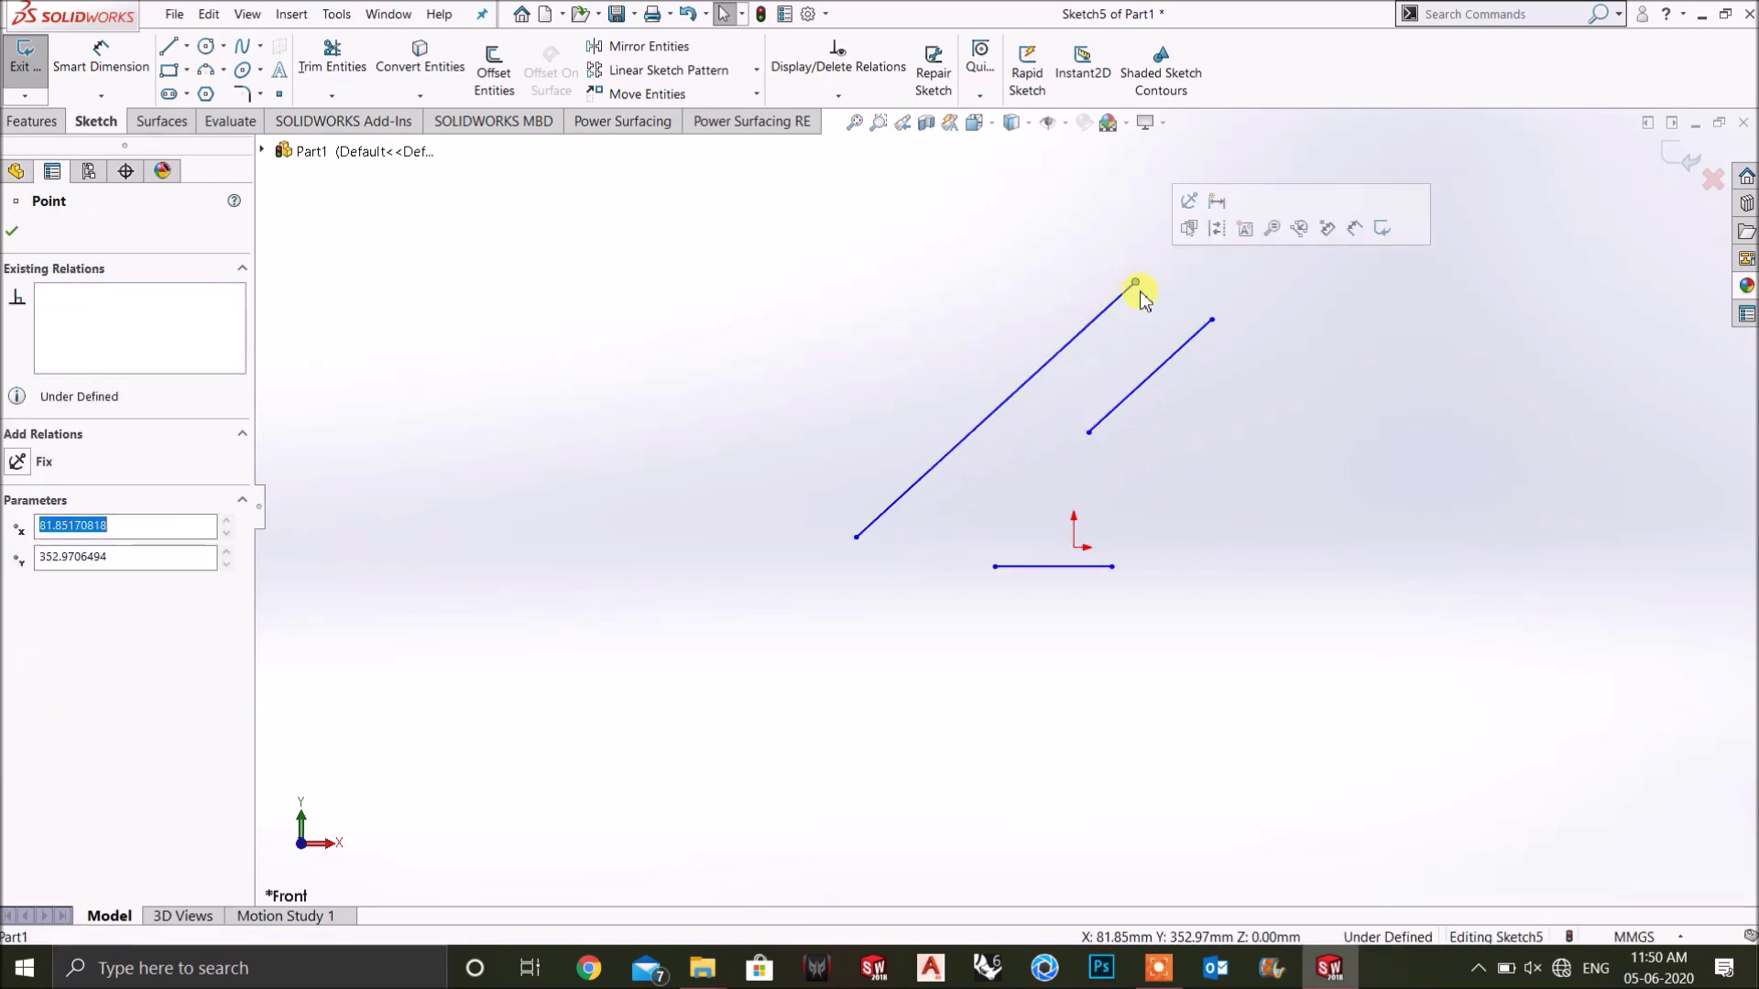
{"action": "left_click", "coordinate": [1268, 483]}
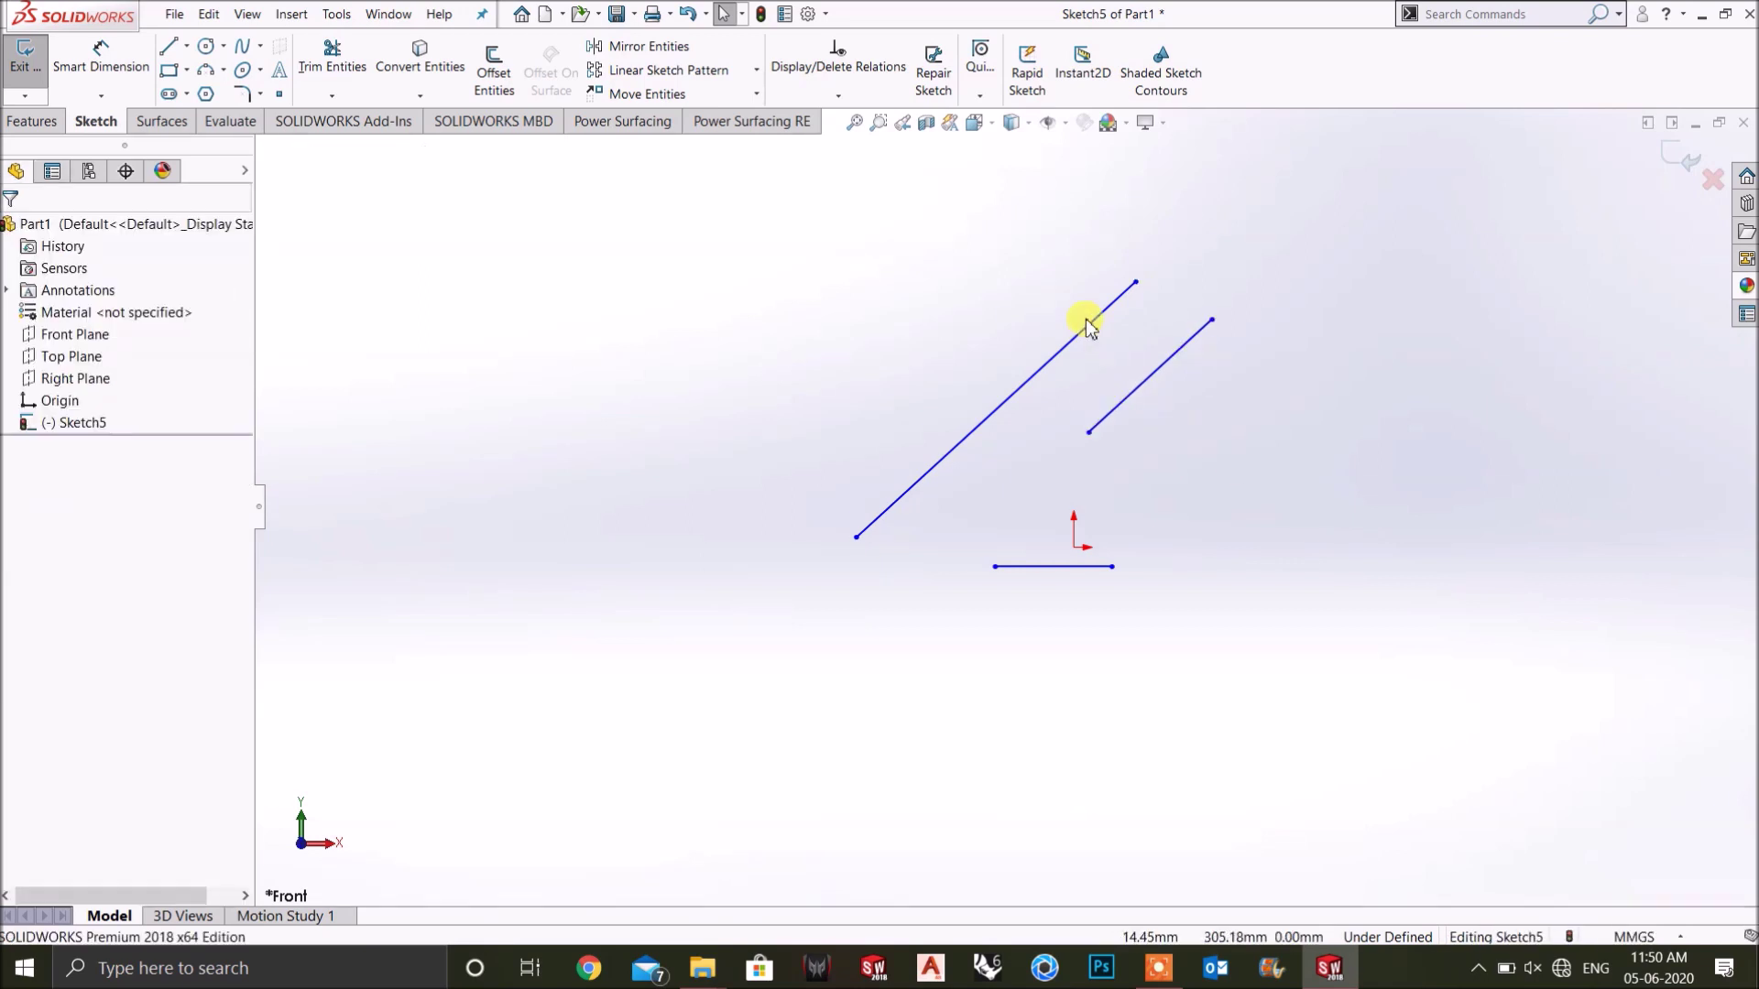
{"action": "scroll", "coordinate": [1114, 355], "scroll_direction": "down", "scroll_amount": 5}
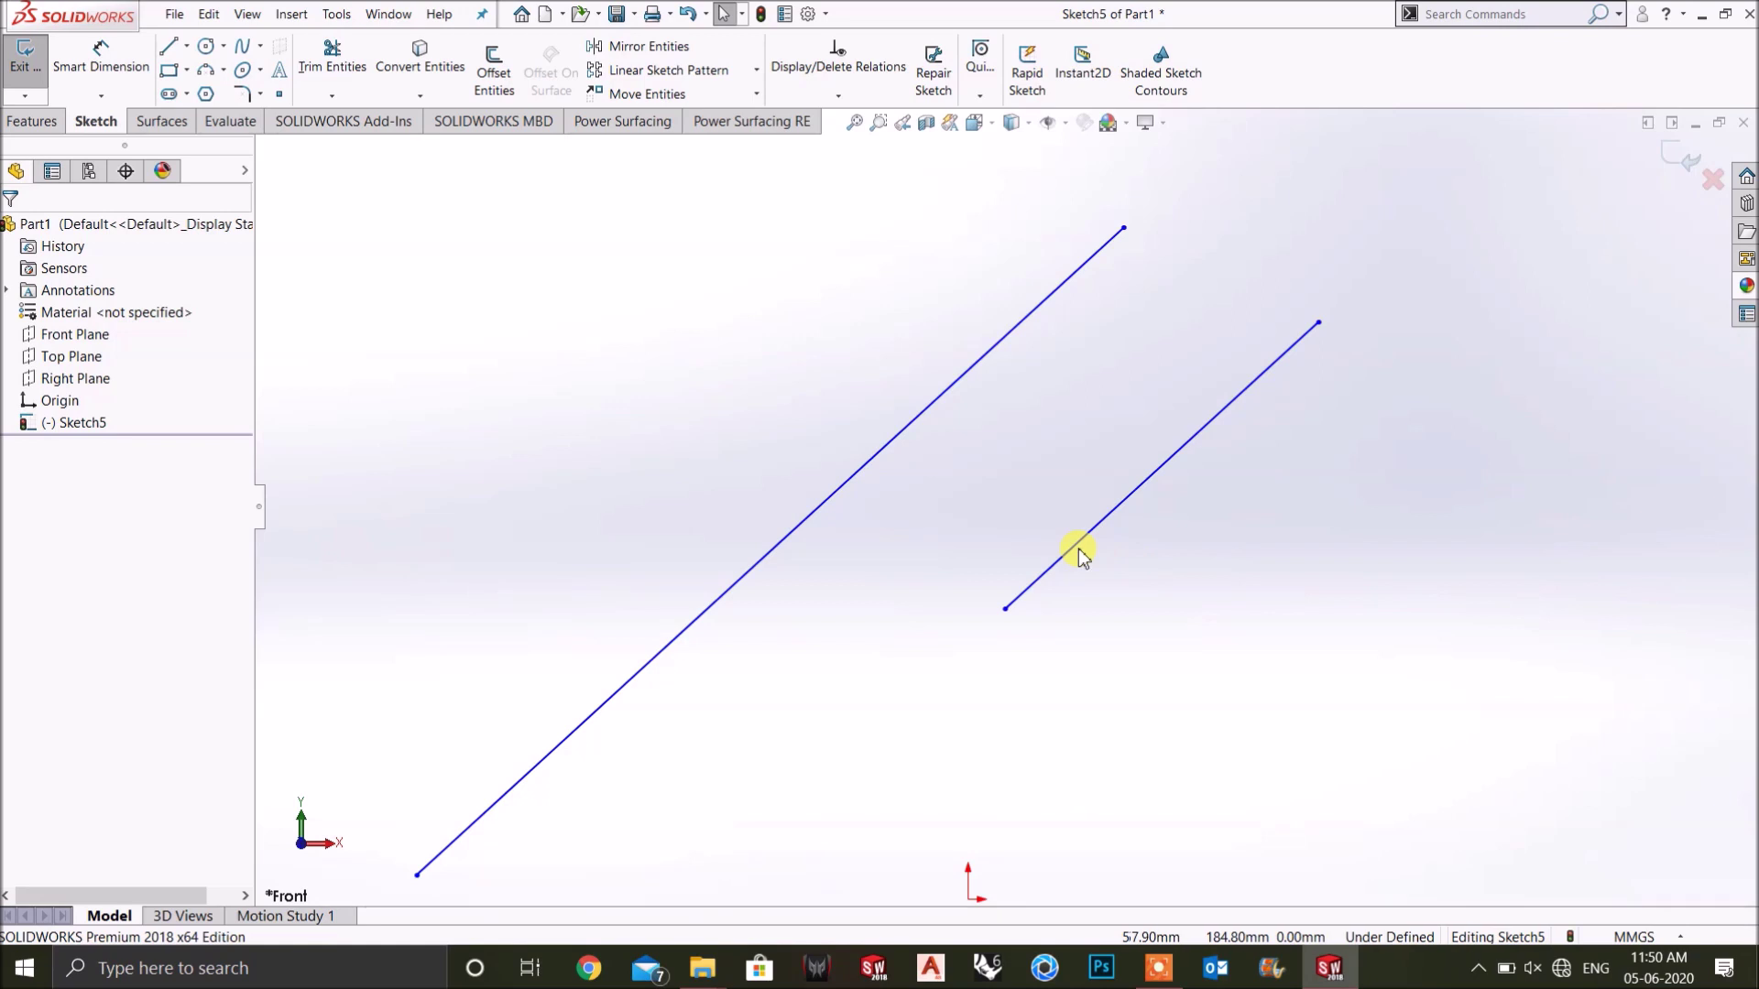
Undo the endpoint move and the Parallel relation between the slanted lines.
{"action": "key", "text": "ctrl+z"}
{"action": "key", "text": "ctrl+z"}
{"action": "scroll", "coordinate": [1024, 581], "scroll_direction": "up", "scroll_amount": 4}
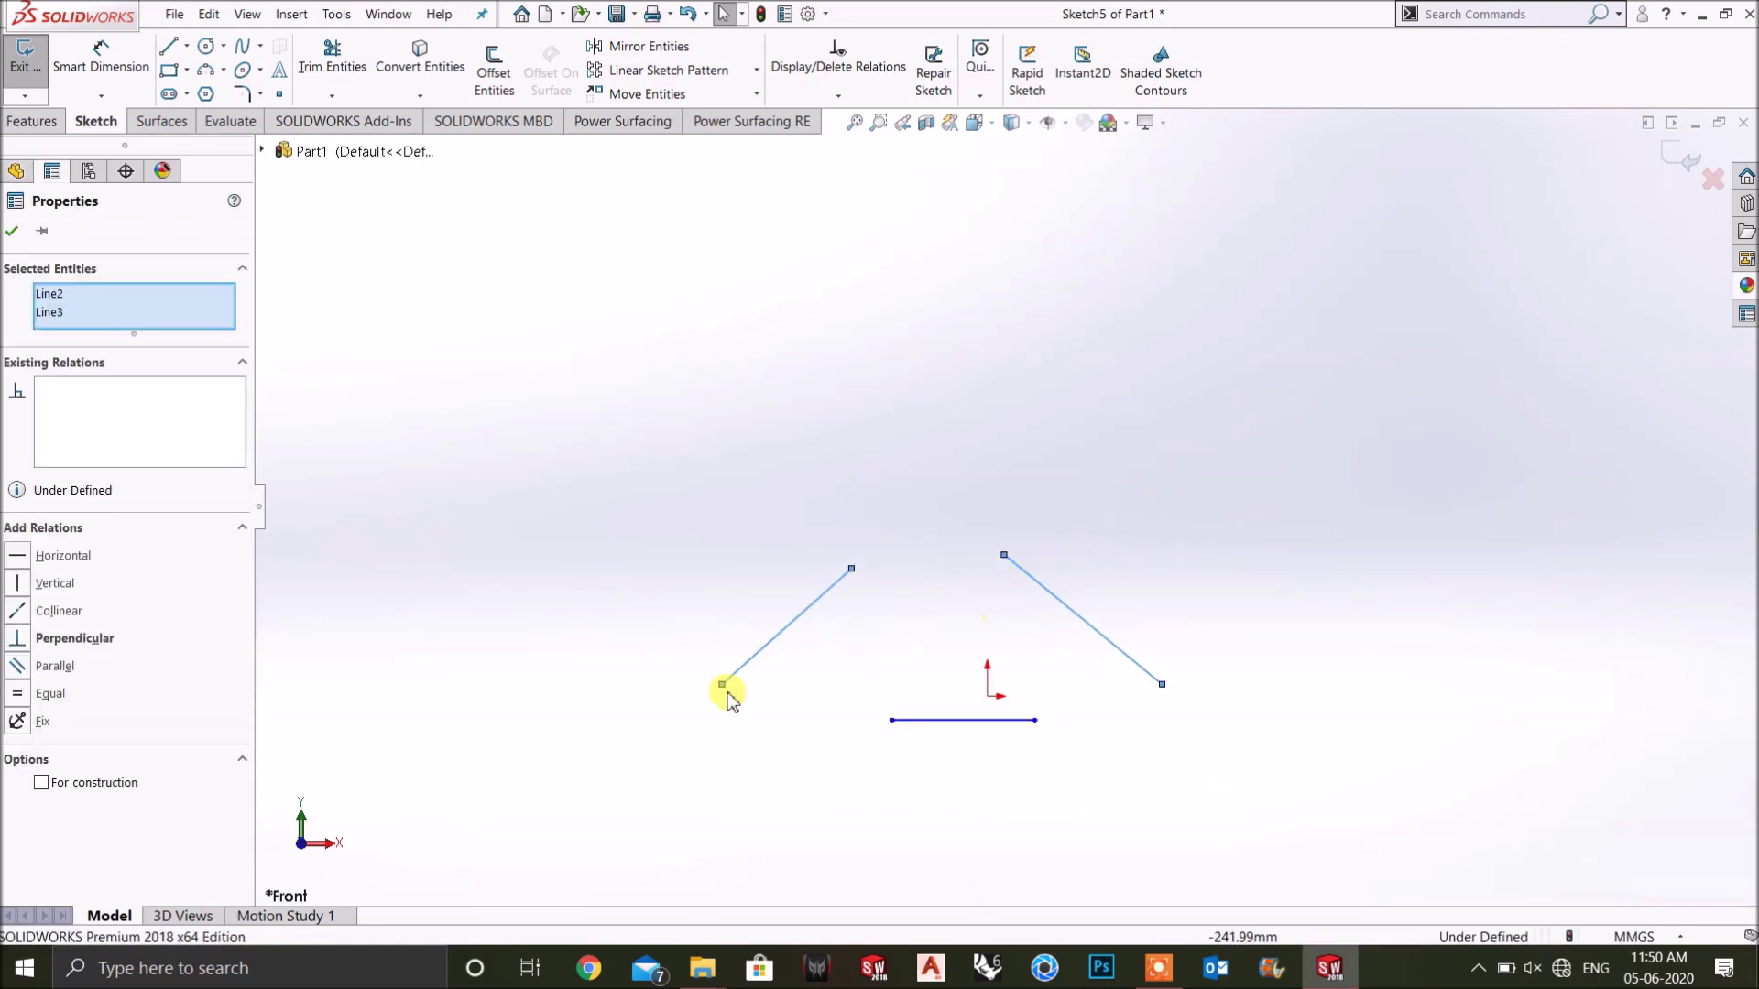
Try an Equal relation between the two slanted lines, inspect their lengths, and undo it.
{"action": "left_click", "coordinate": [15, 698]}
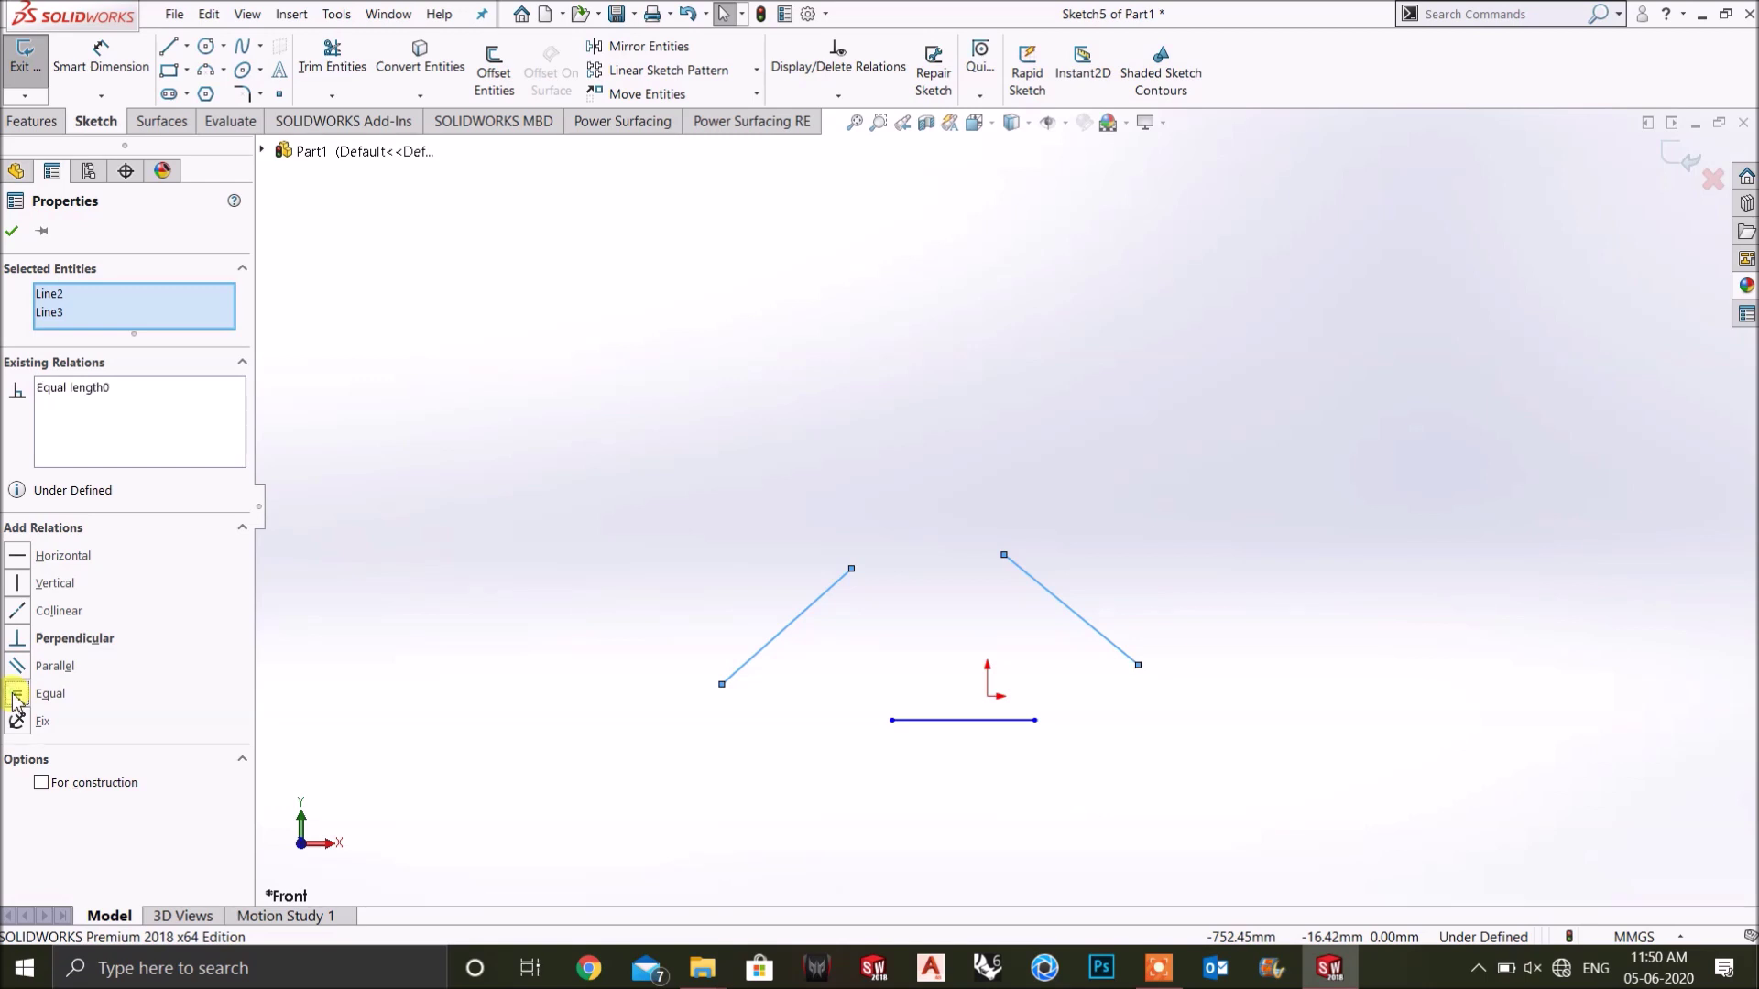
{"action": "left_click", "coordinate": [648, 729]}
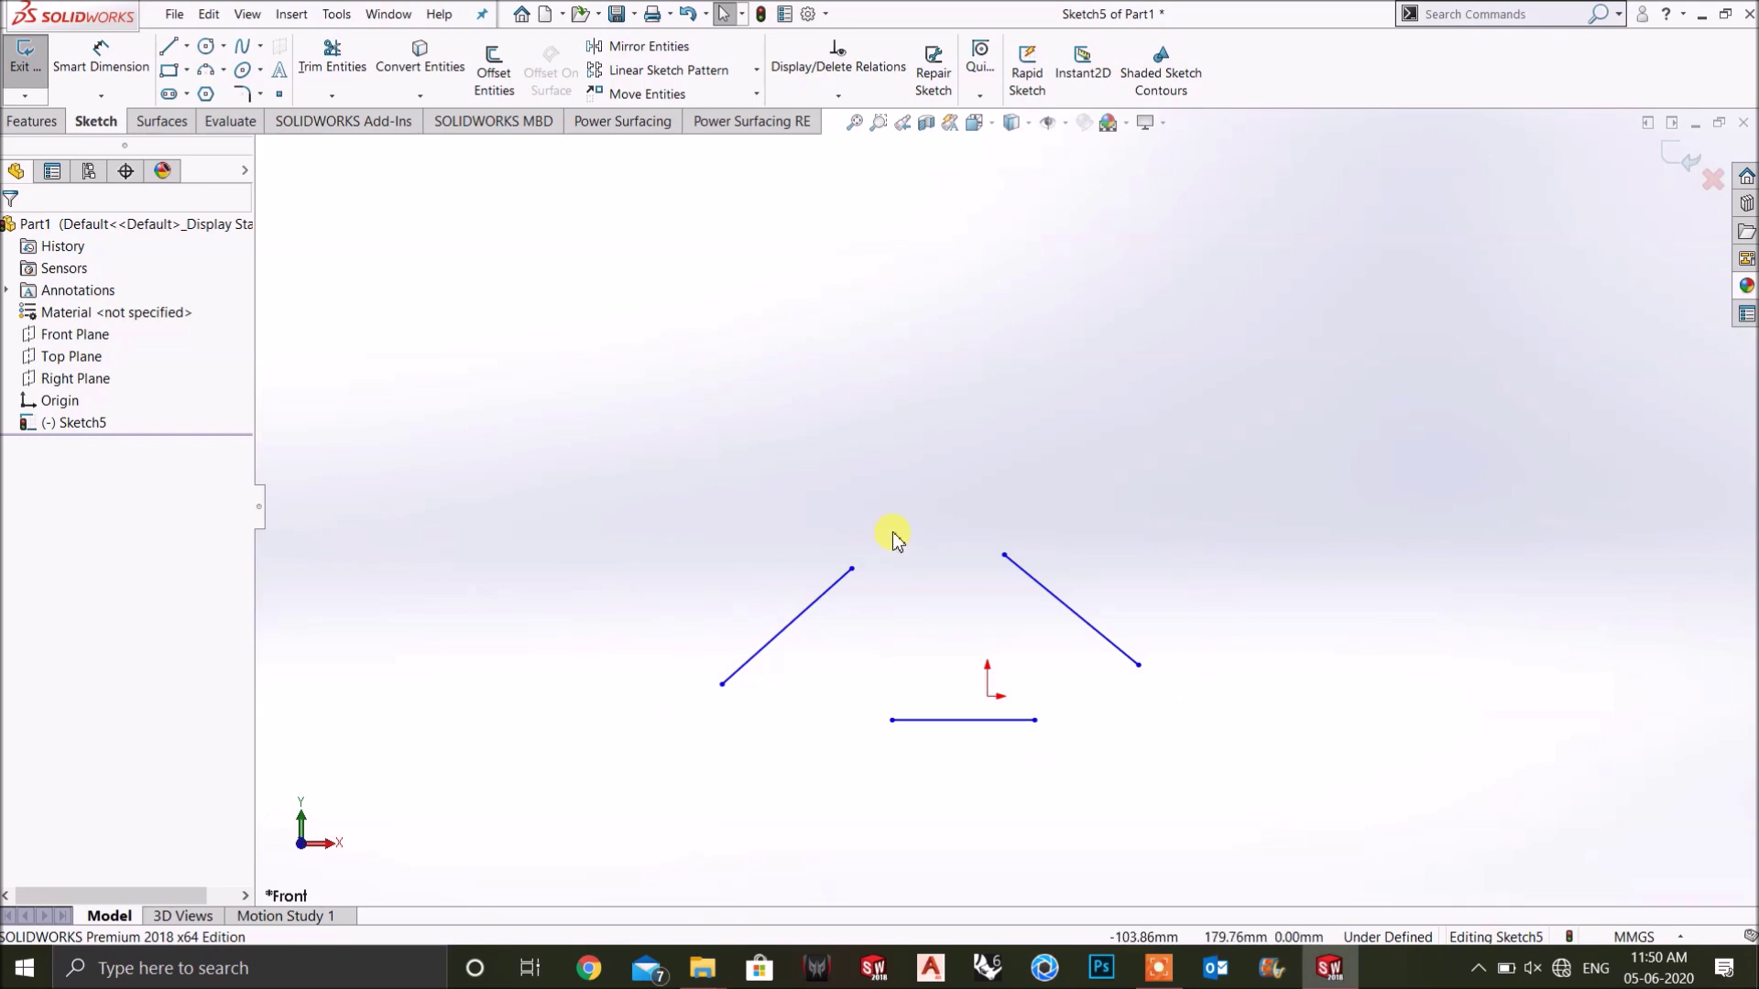
{"action": "scroll", "coordinate": [1025, 702], "scroll_direction": "down", "scroll_amount": 2}
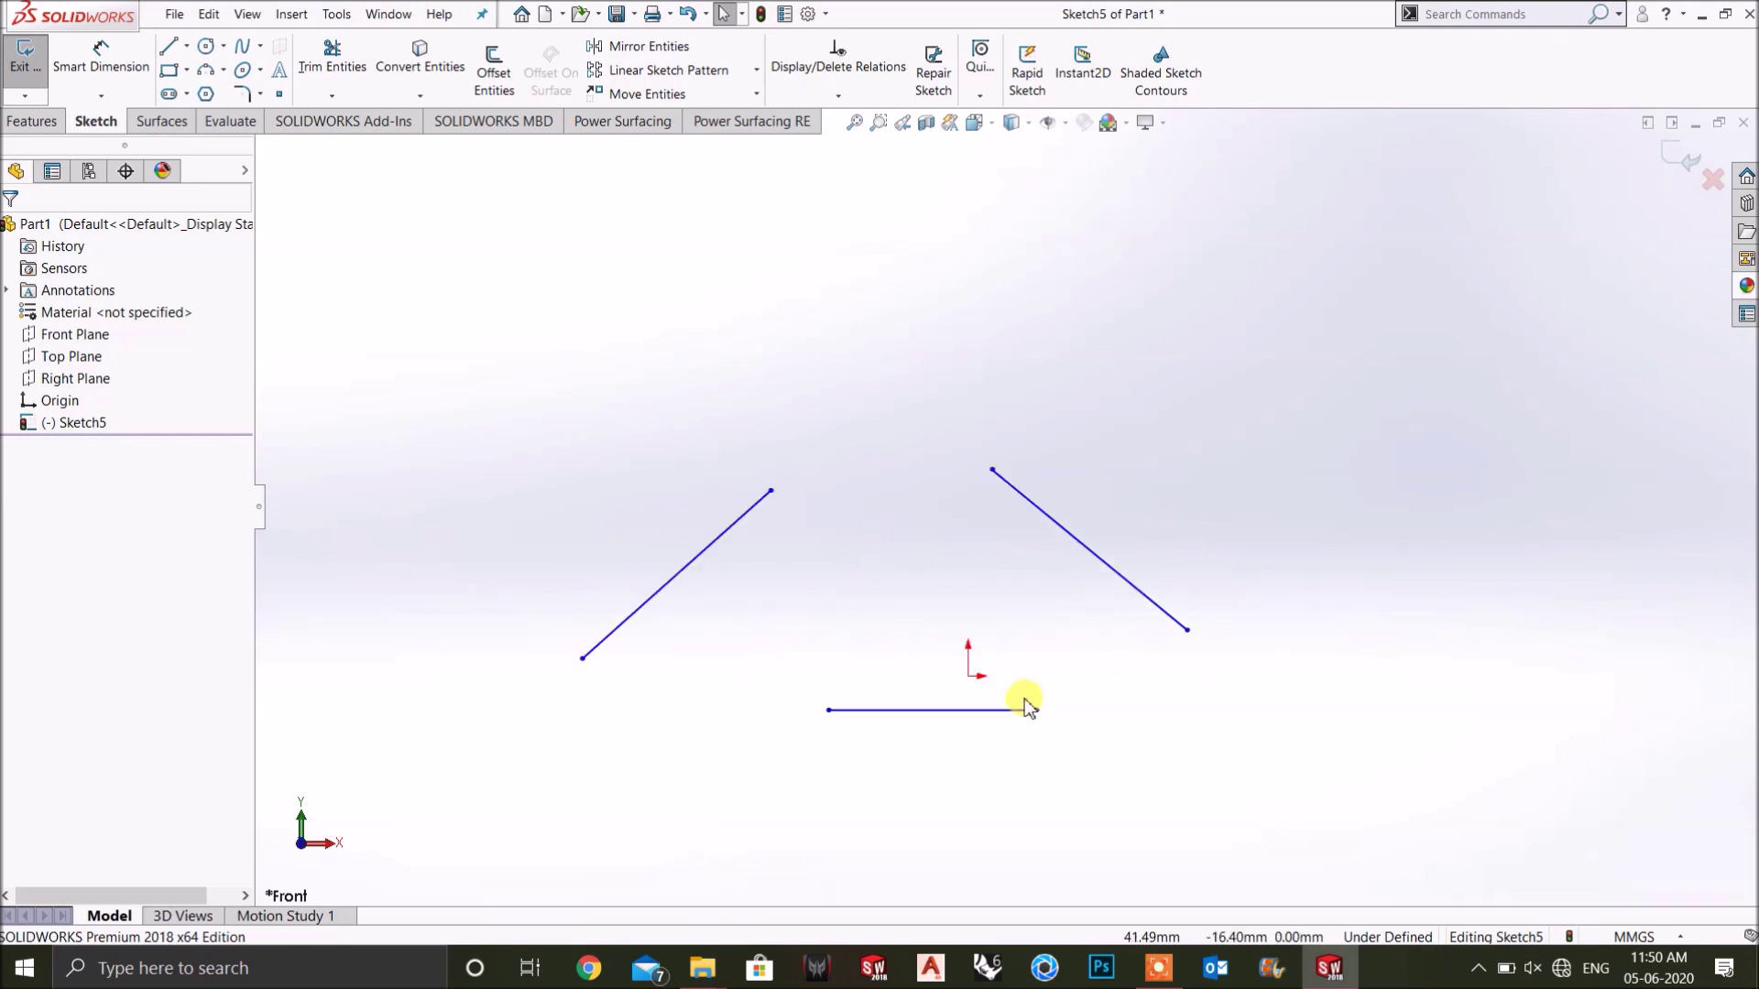
{"action": "key", "text": "ctrl+z"}
{"action": "left_click", "coordinate": [840, 518]}
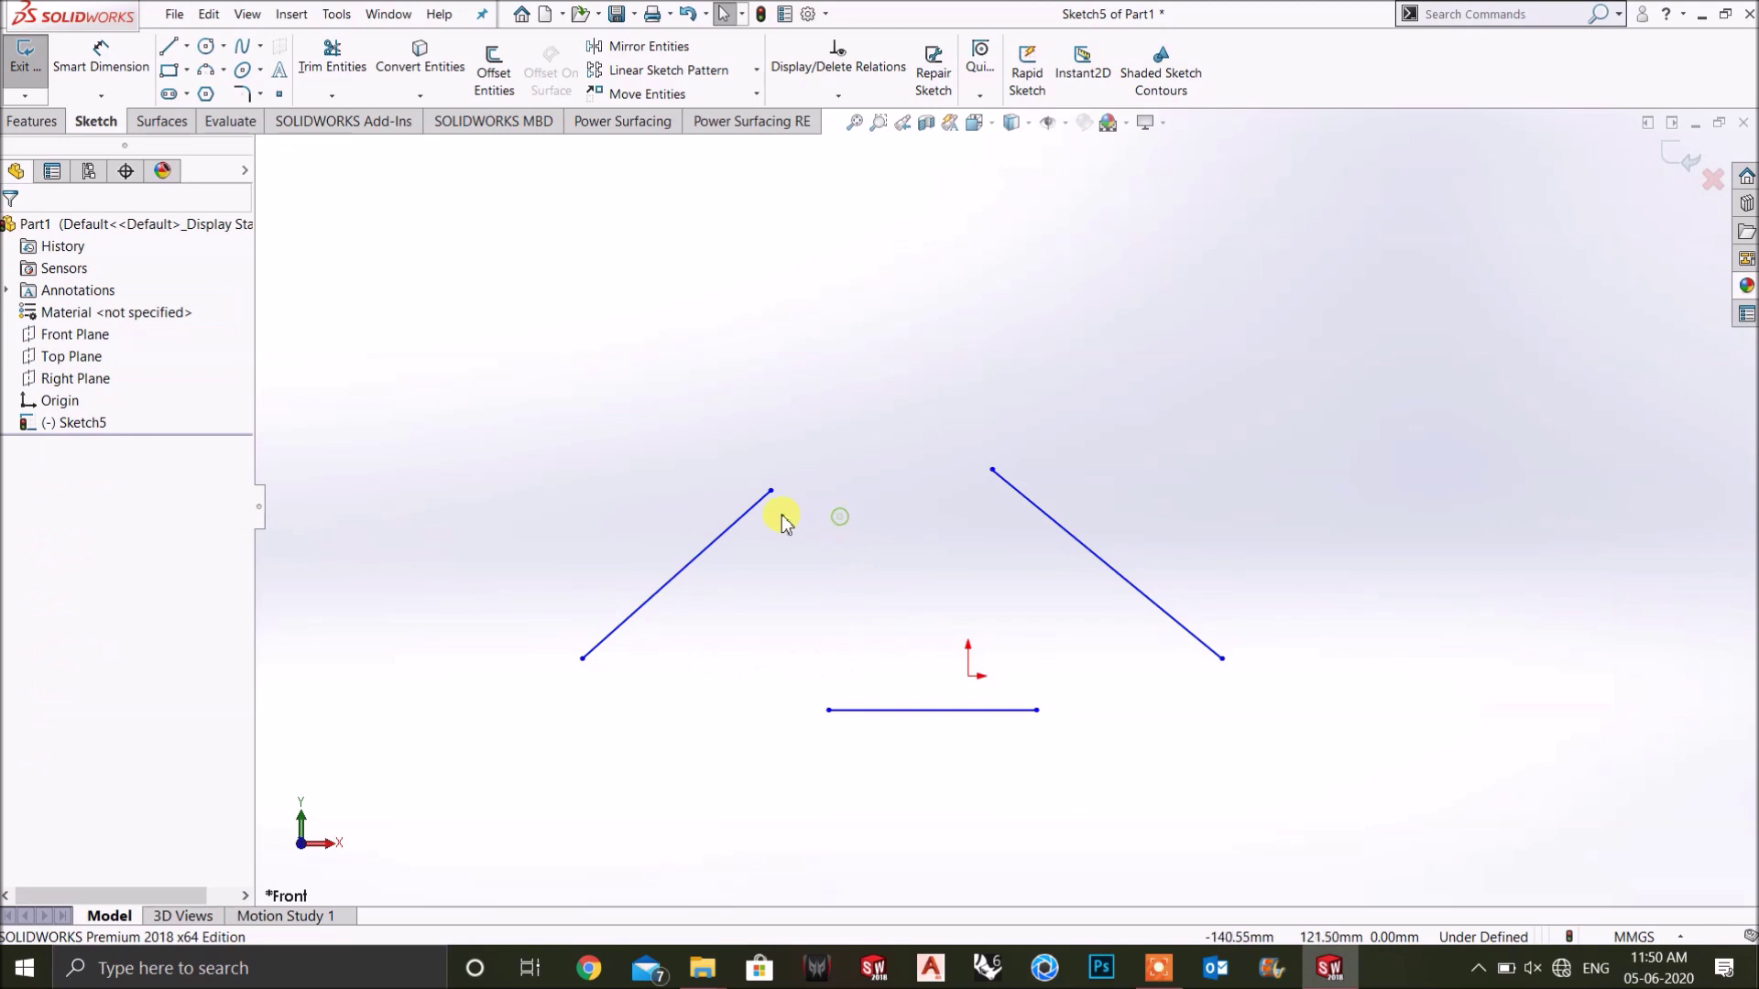
Extend the left slanted line's upper endpoint to about X 18 mm, Y 295 mm, and add an Equal relation between both slanted lines.
{"action": "left_click_drag", "start_coordinate": [771, 495], "coordinate": [991, 284]}
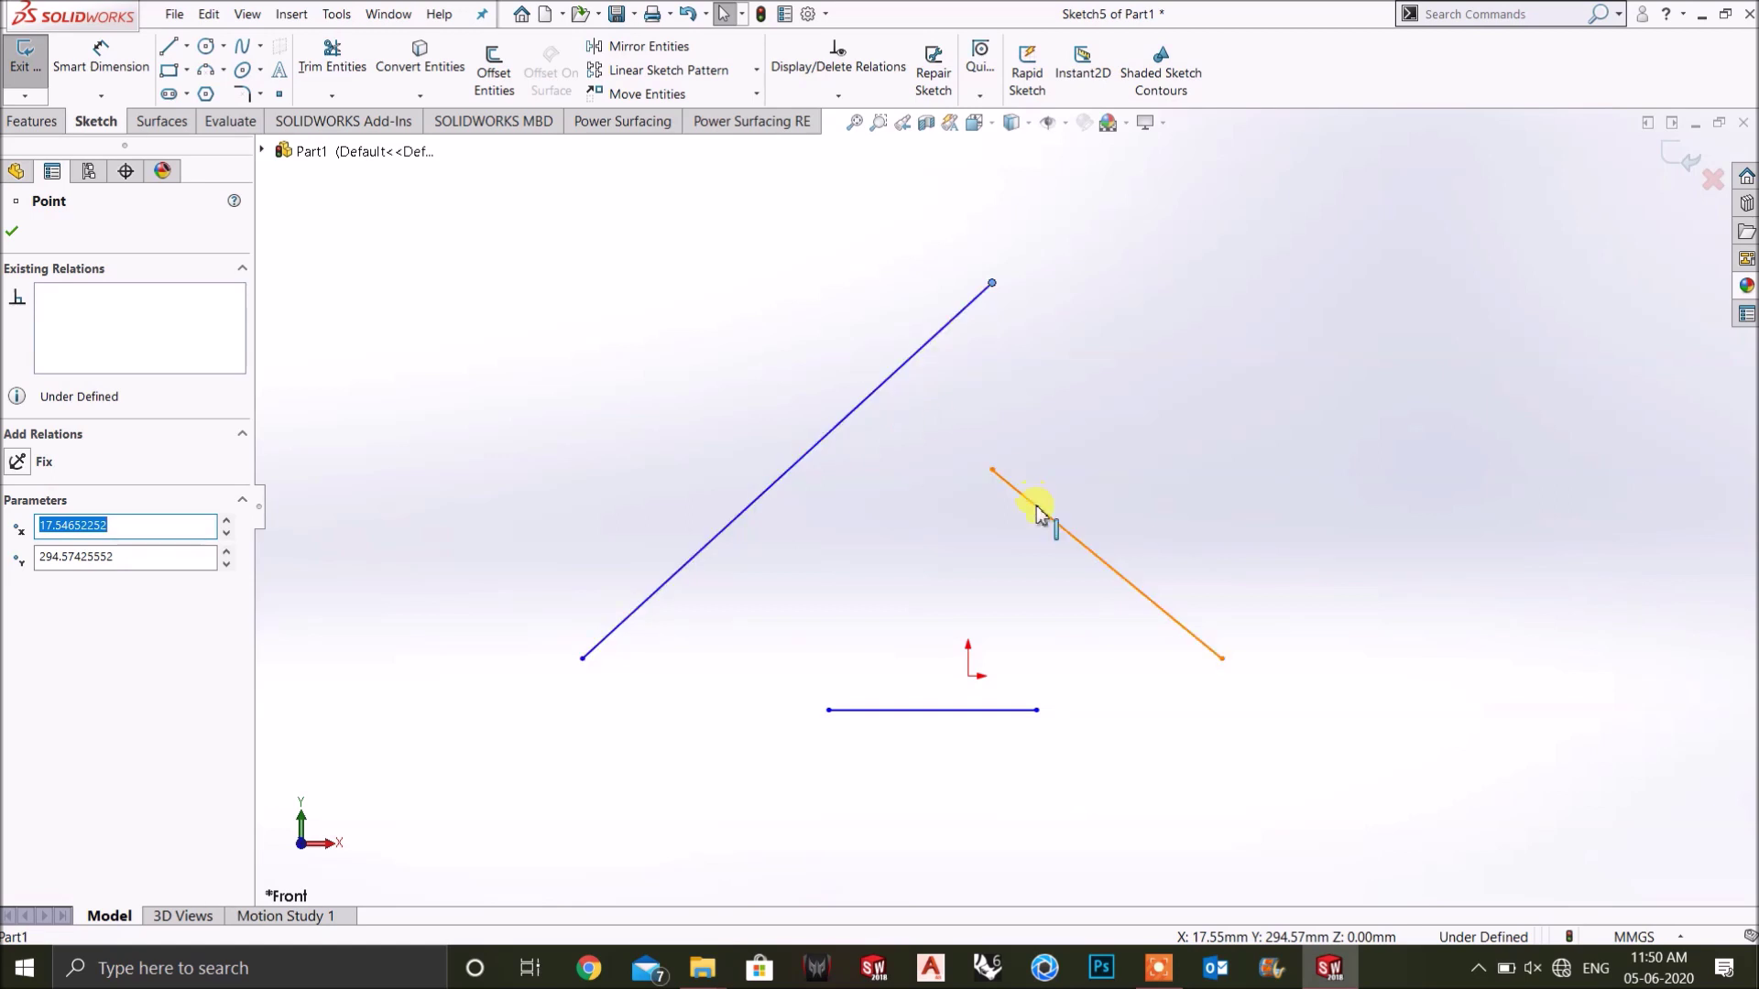
{"action": "left_click", "coordinate": [817, 442]}
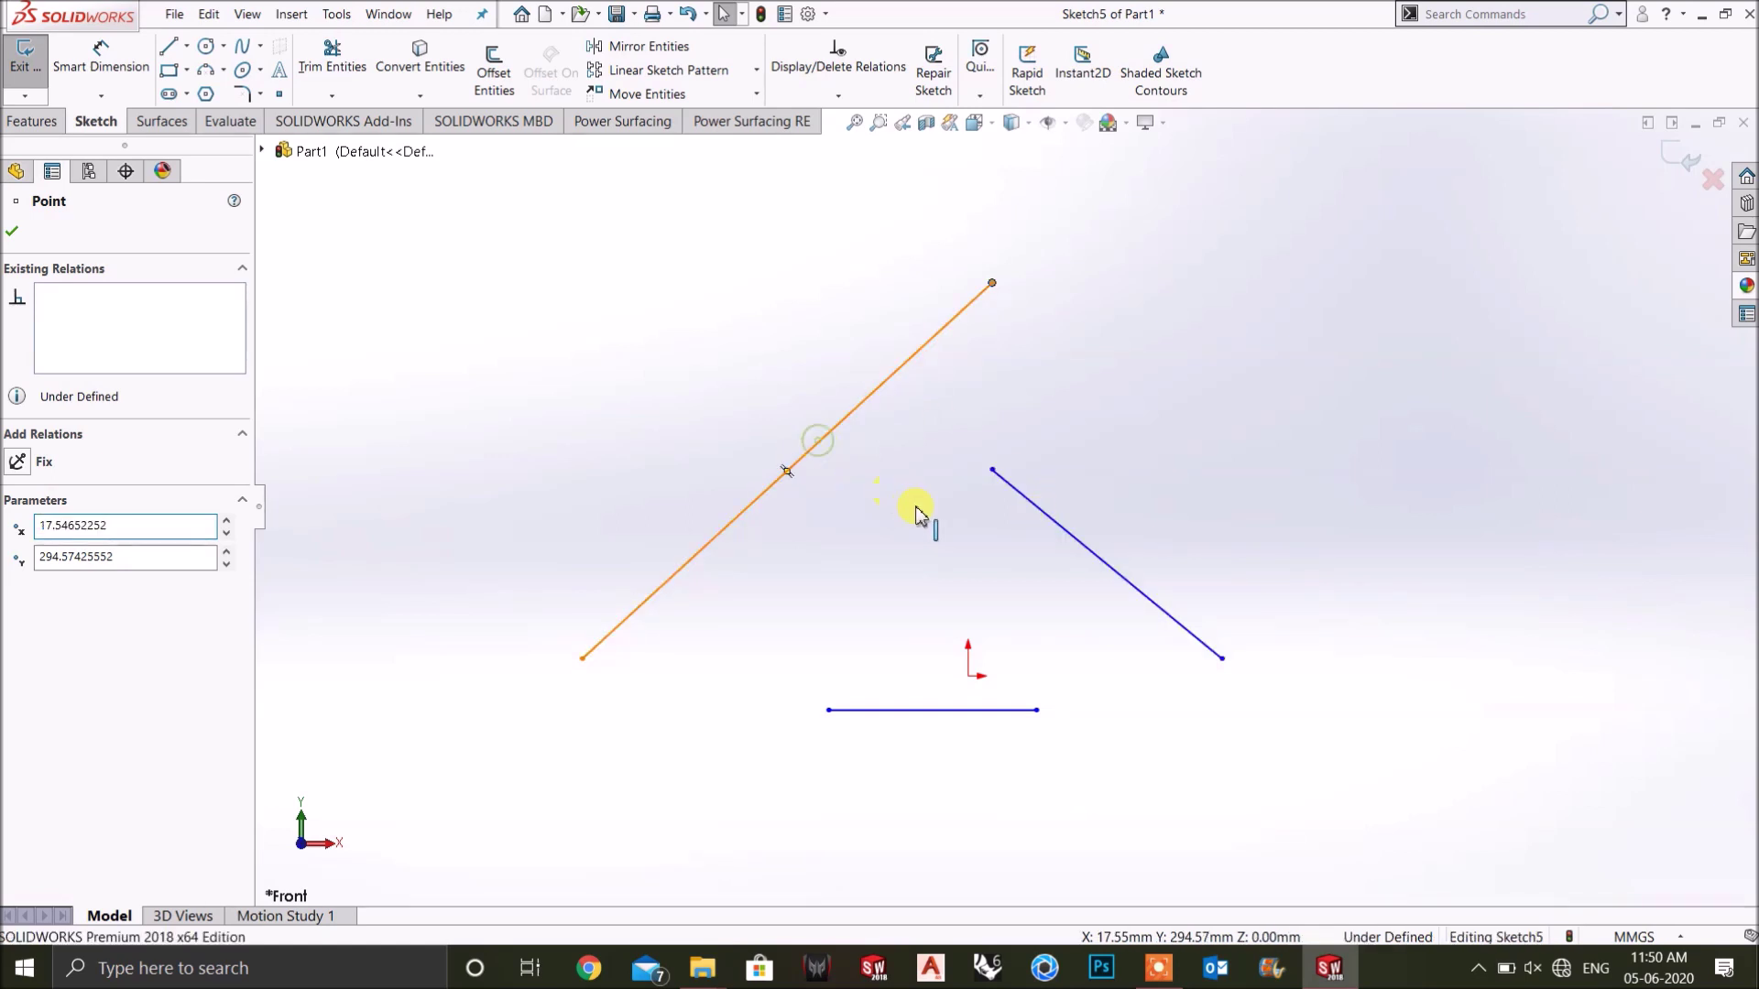
{"action": "left_click", "coordinate": [1047, 518], "text": "ctrl"}
{"action": "left_click", "coordinate": [48, 705]}
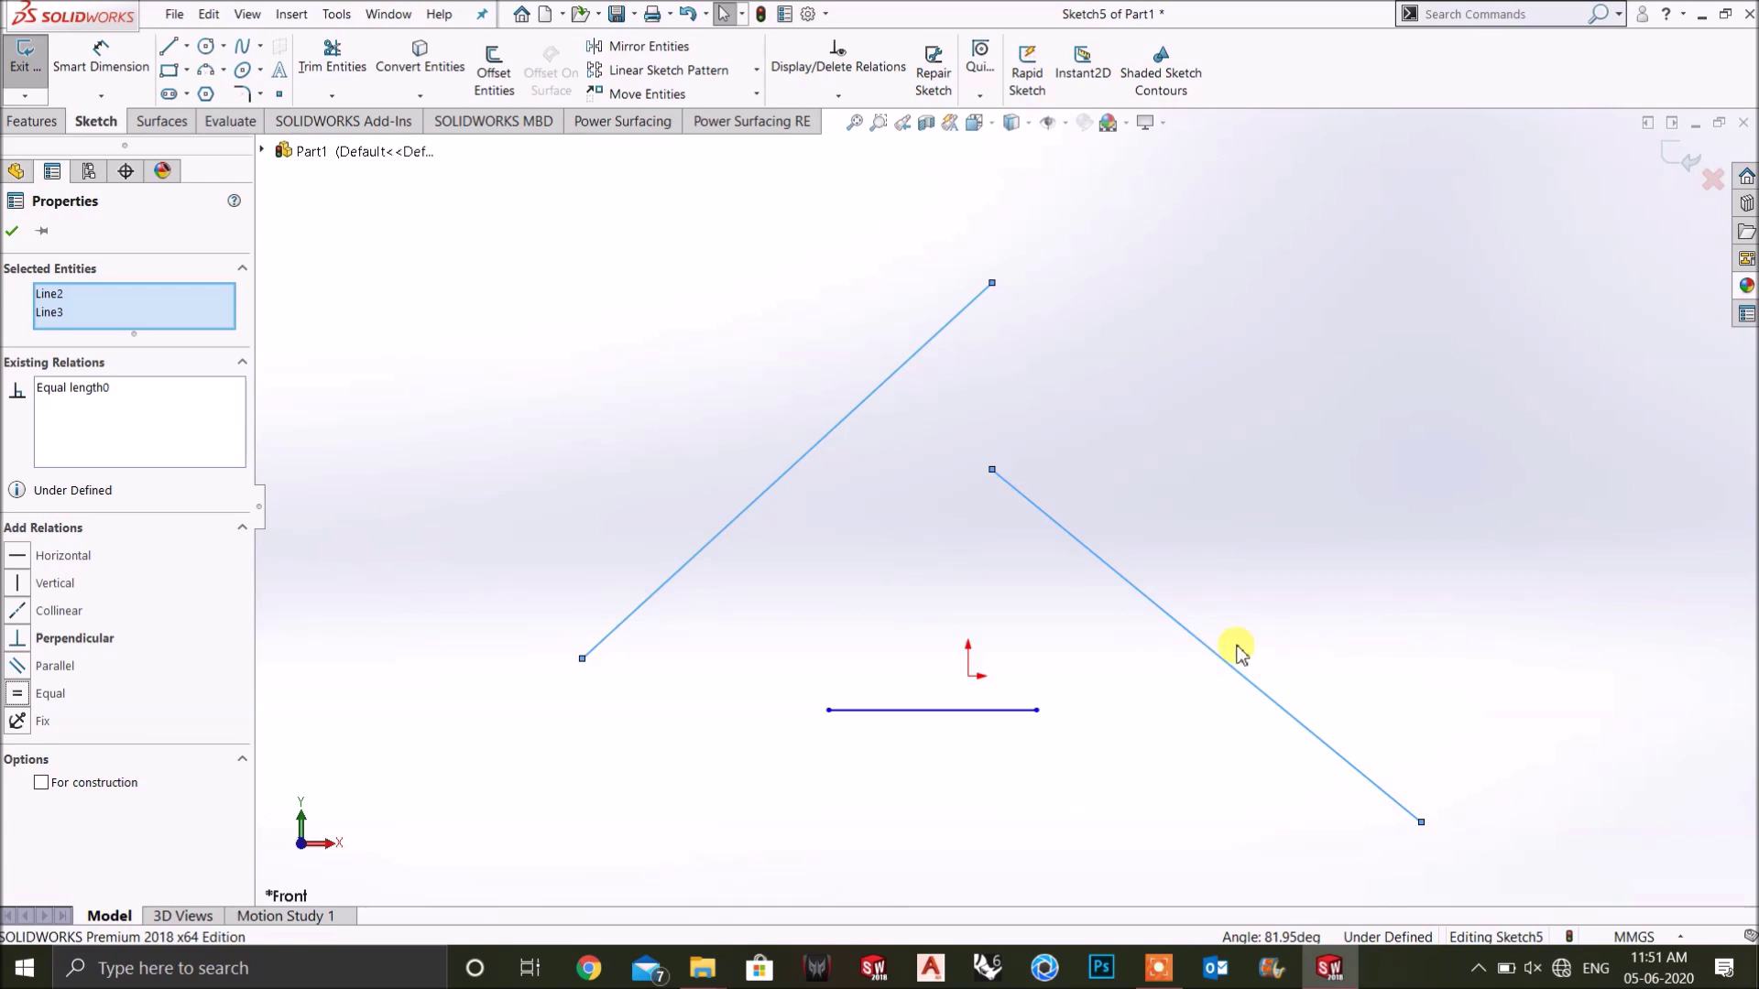
{"action": "left_click", "coordinate": [37, 724]}
{"action": "left_click", "coordinate": [668, 479]}
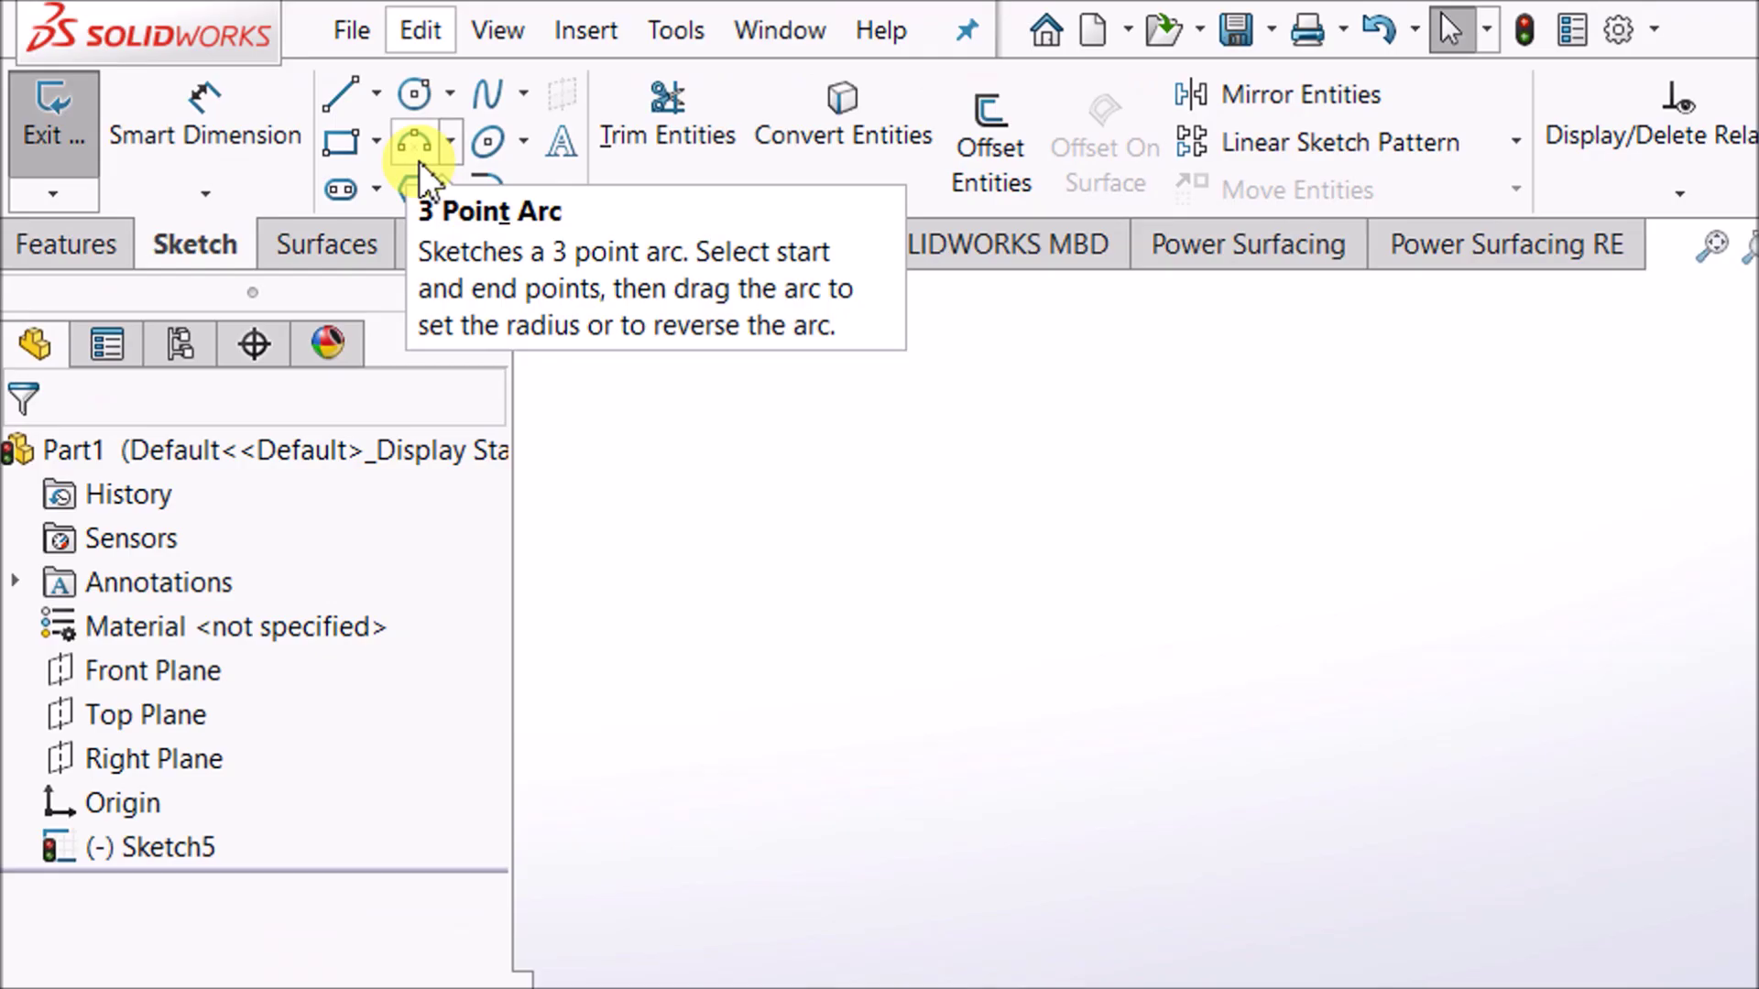
Sketch a three-point arc of about 42 mm radius and 208° to the upper left of the origin.
{"action": "left_click", "coordinate": [209, 76]}
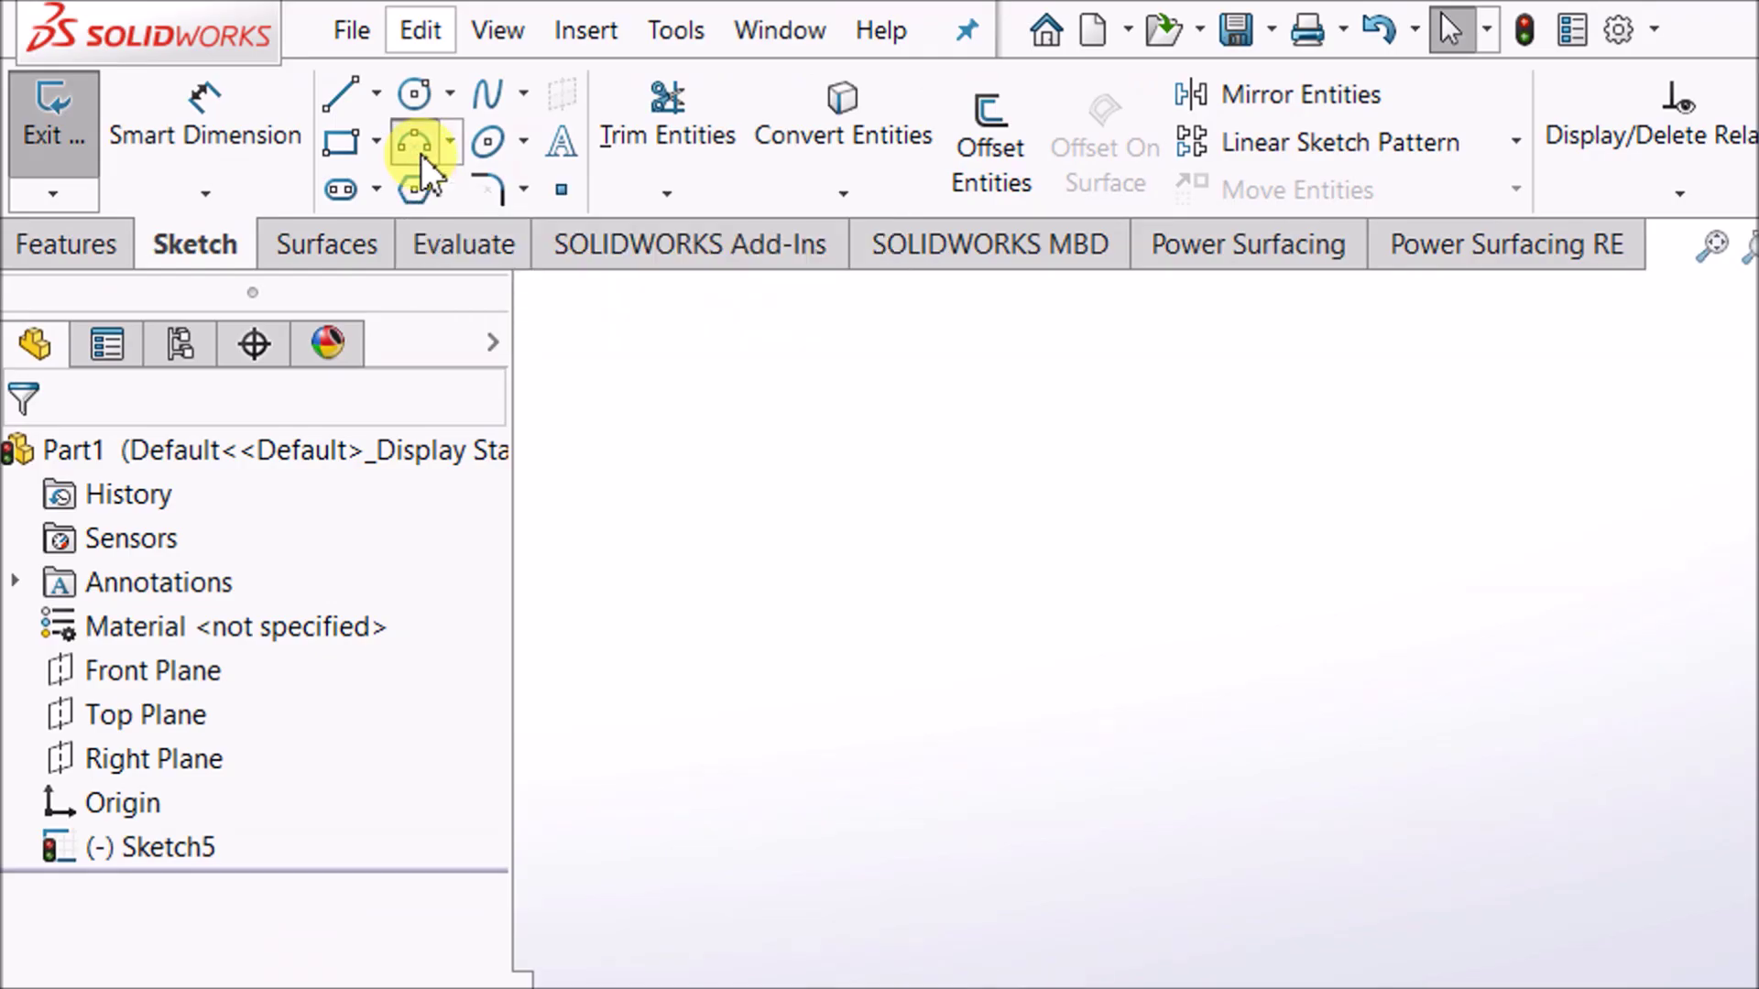
{"action": "left_click", "coordinate": [420, 152]}
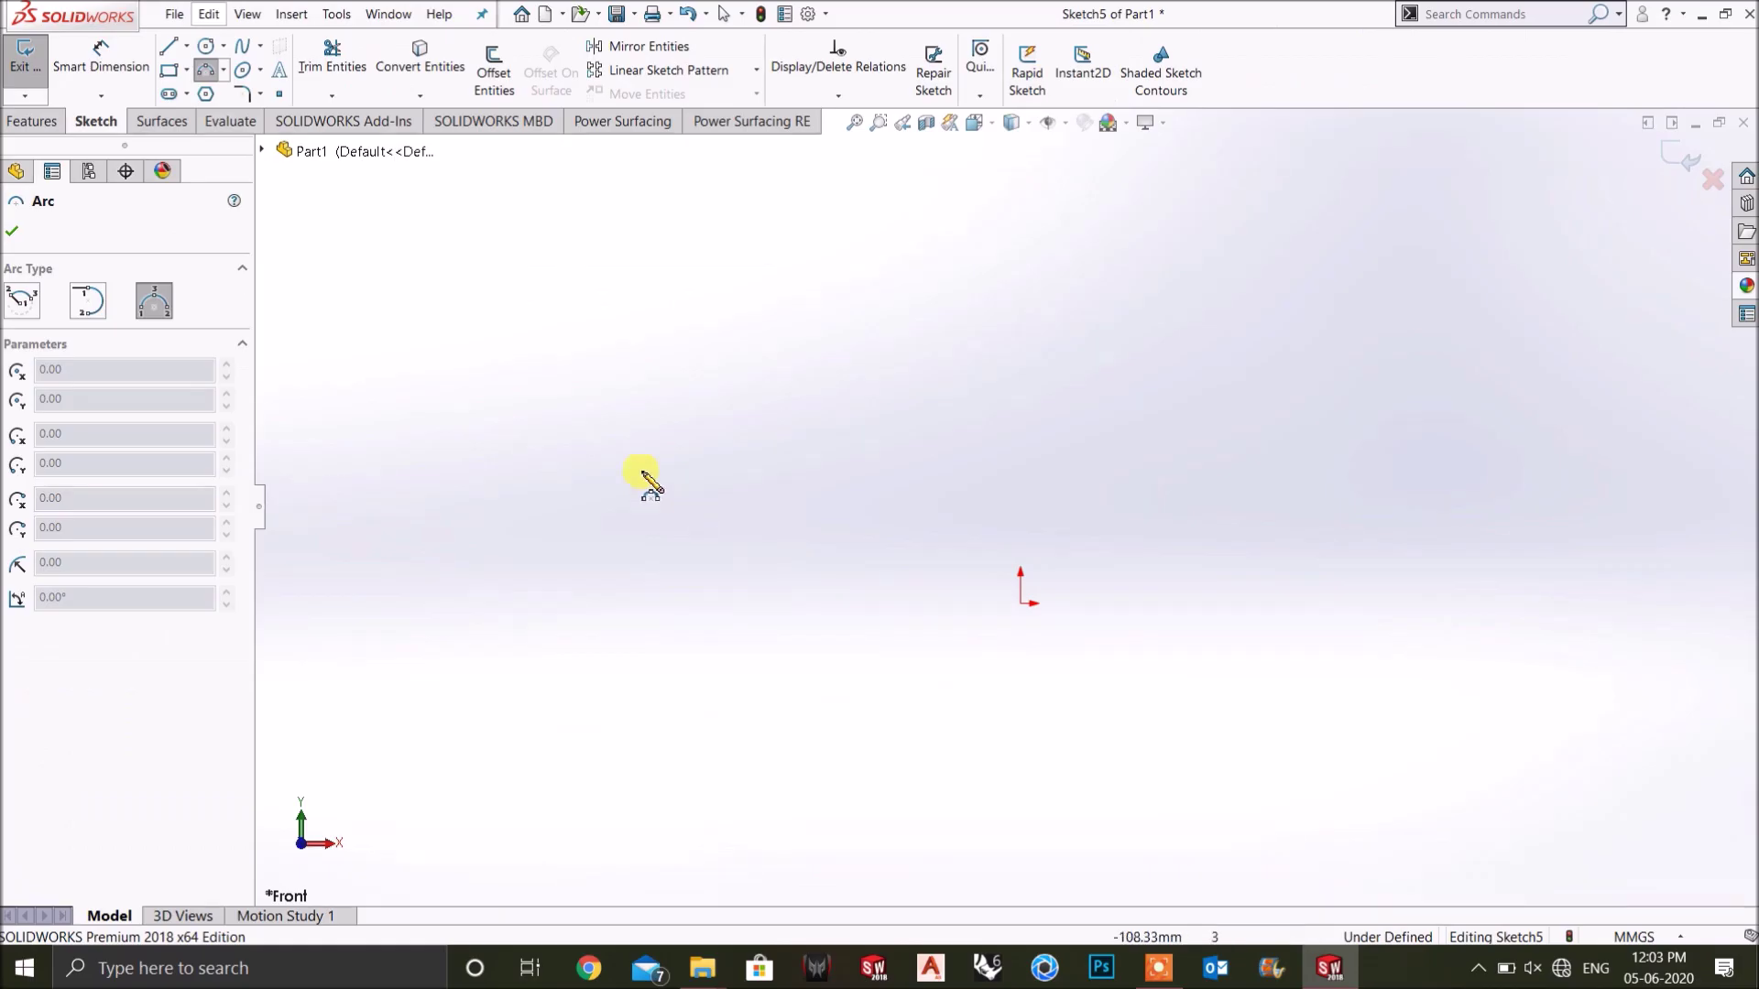
{"action": "left_click", "coordinate": [1130, 970]}
{"action": "left_click", "coordinate": [797, 331]}
{"action": "left_click", "coordinate": [554, 285]}
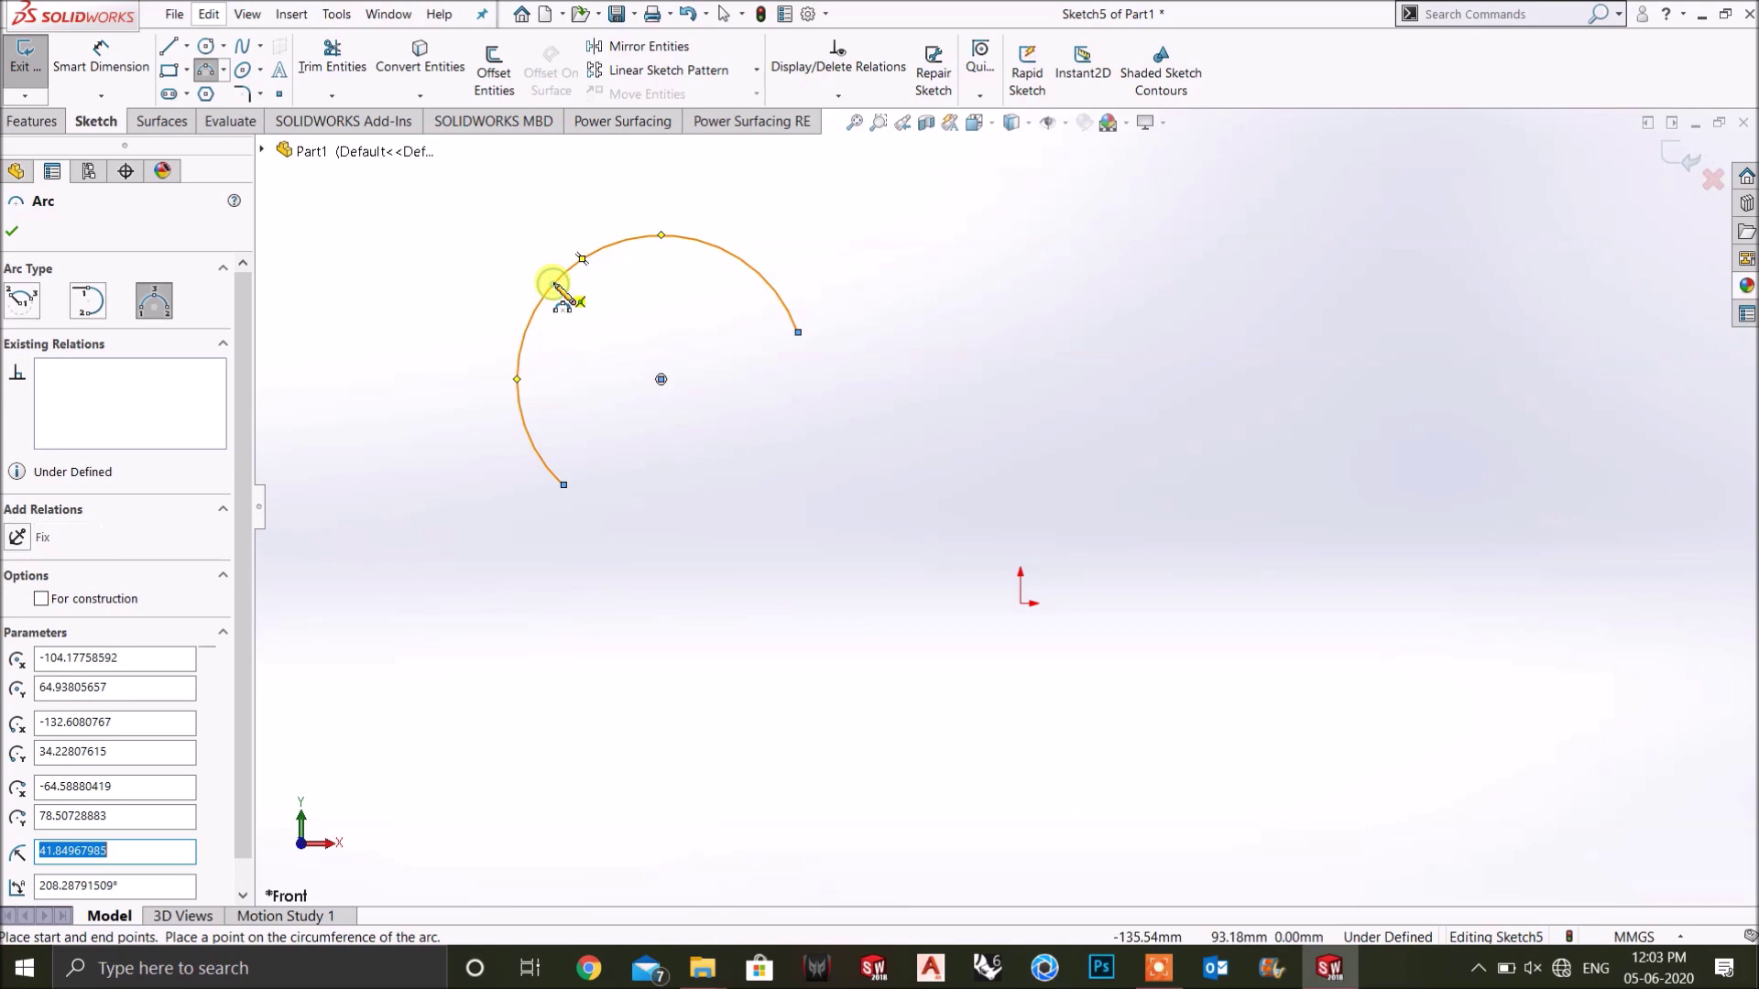
Sketch a second three-point arc below the origin, spanning 90° with a radius of about 67 mm.
{"action": "left_click", "coordinate": [972, 675]}
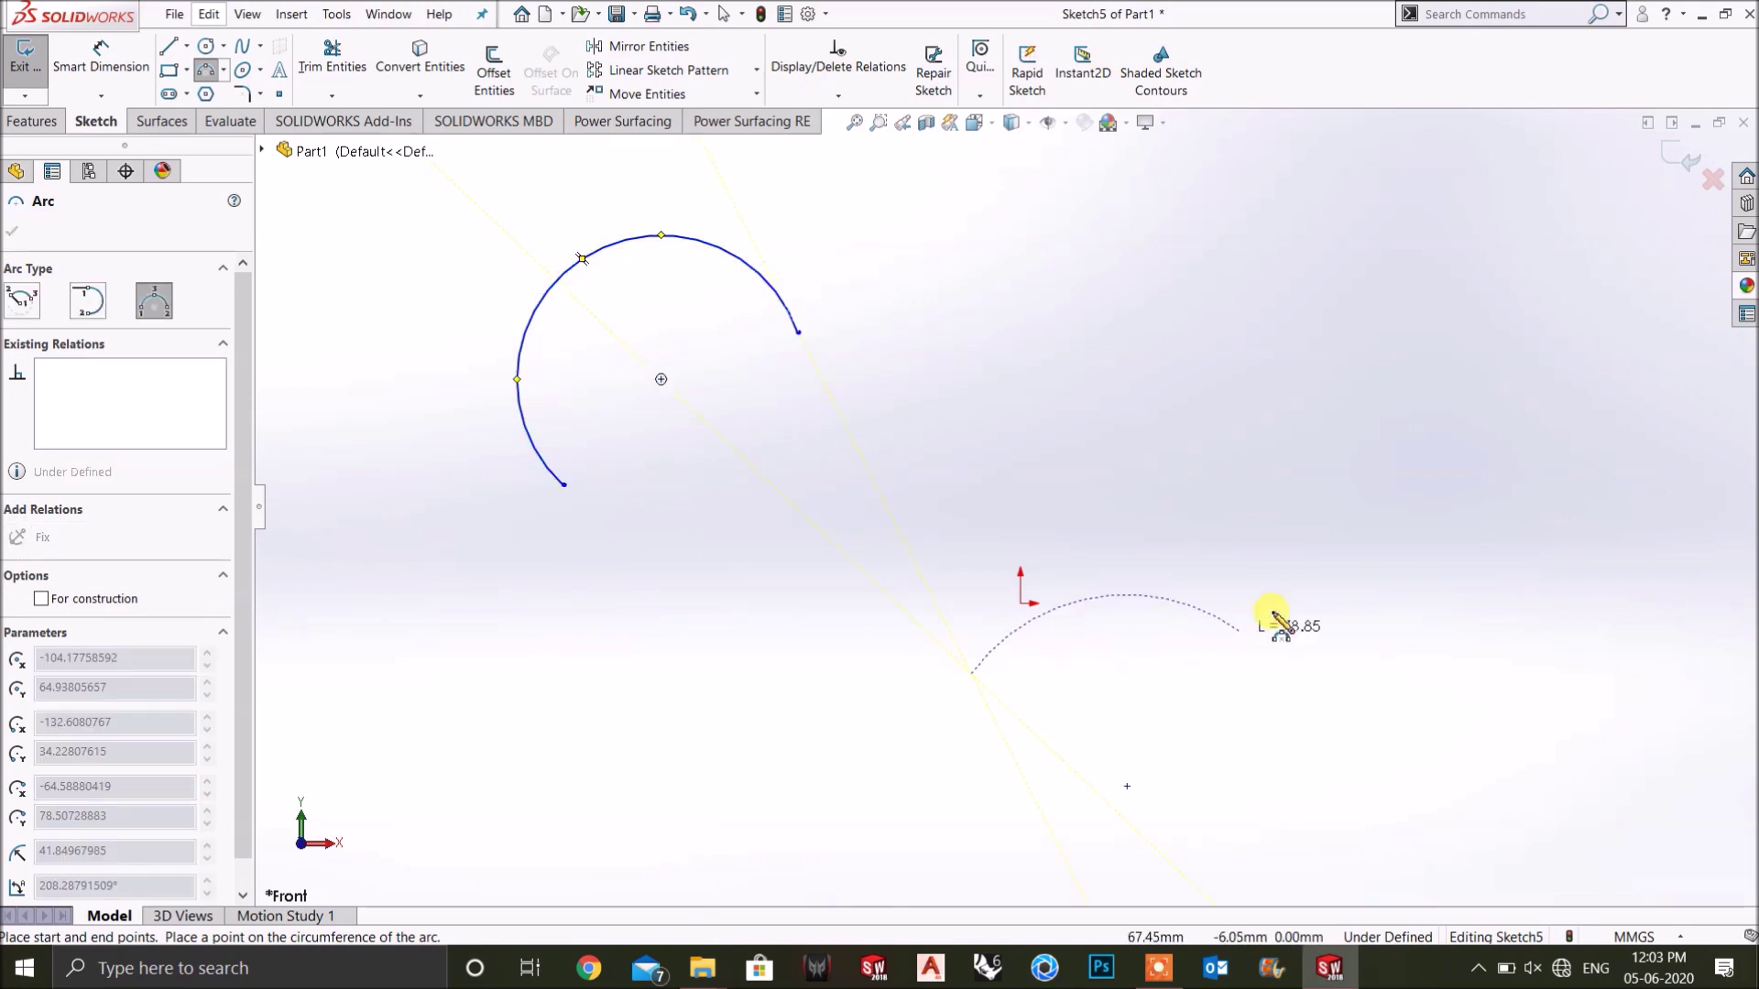
{"action": "left_click", "coordinate": [1289, 595]}
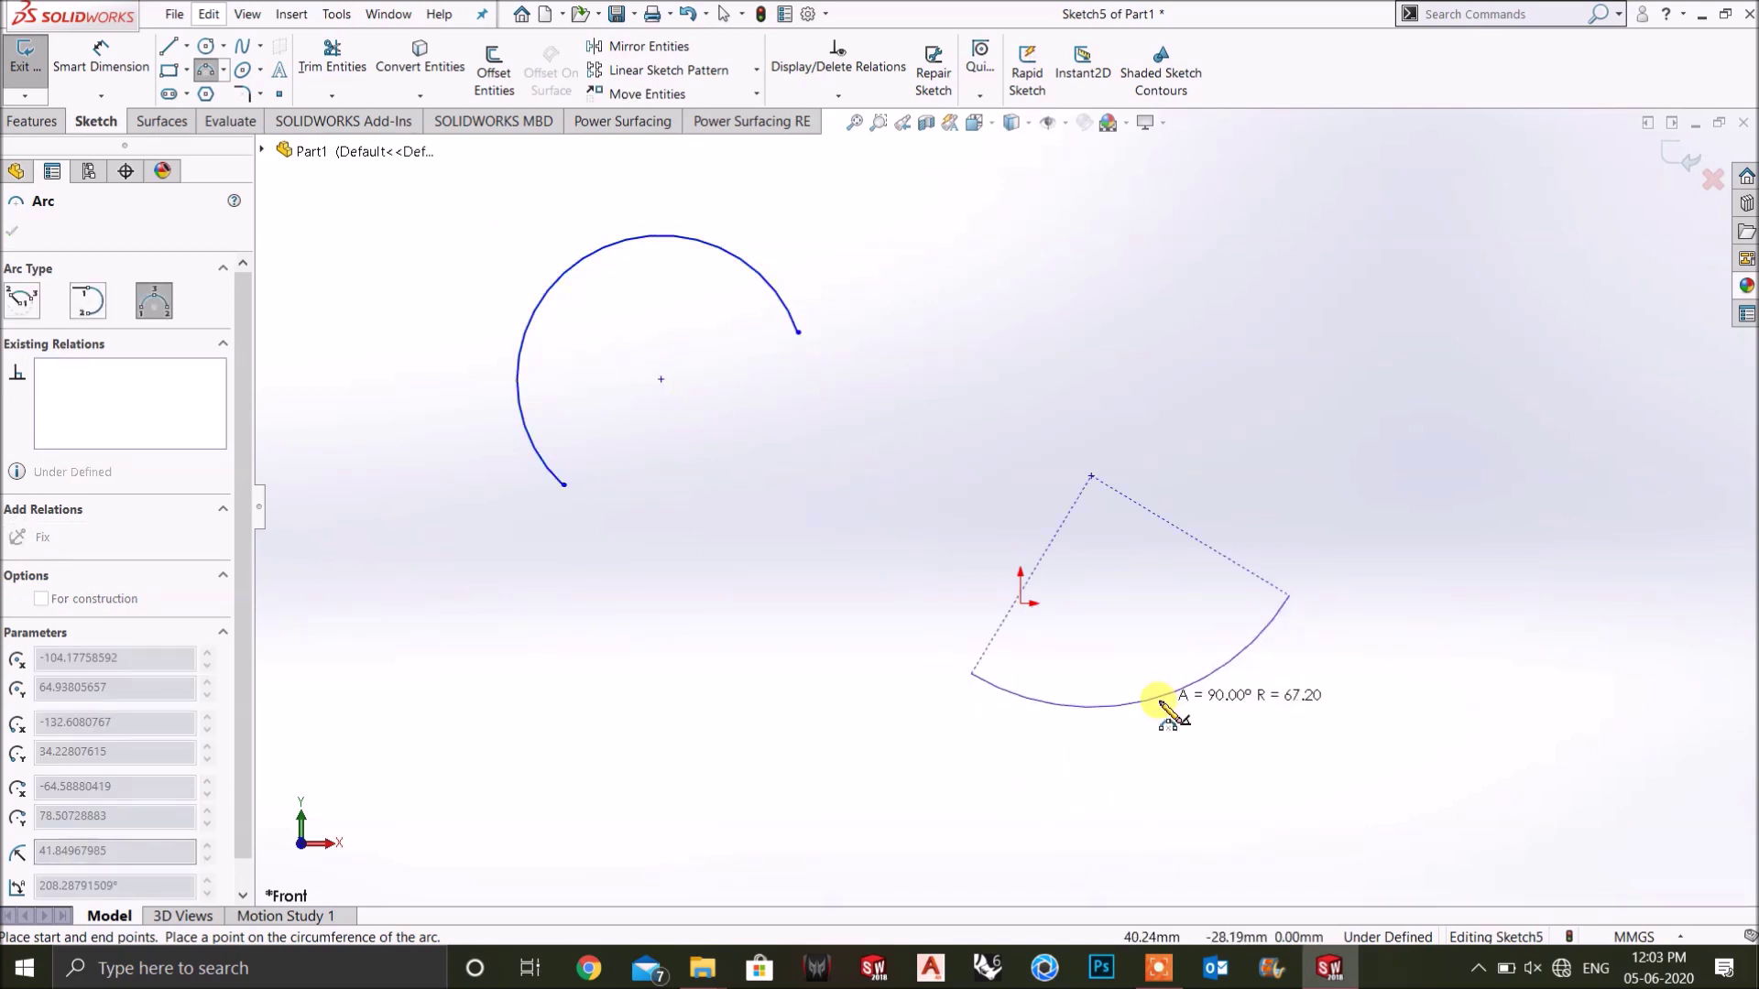
{"action": "left_click", "coordinate": [1158, 704]}
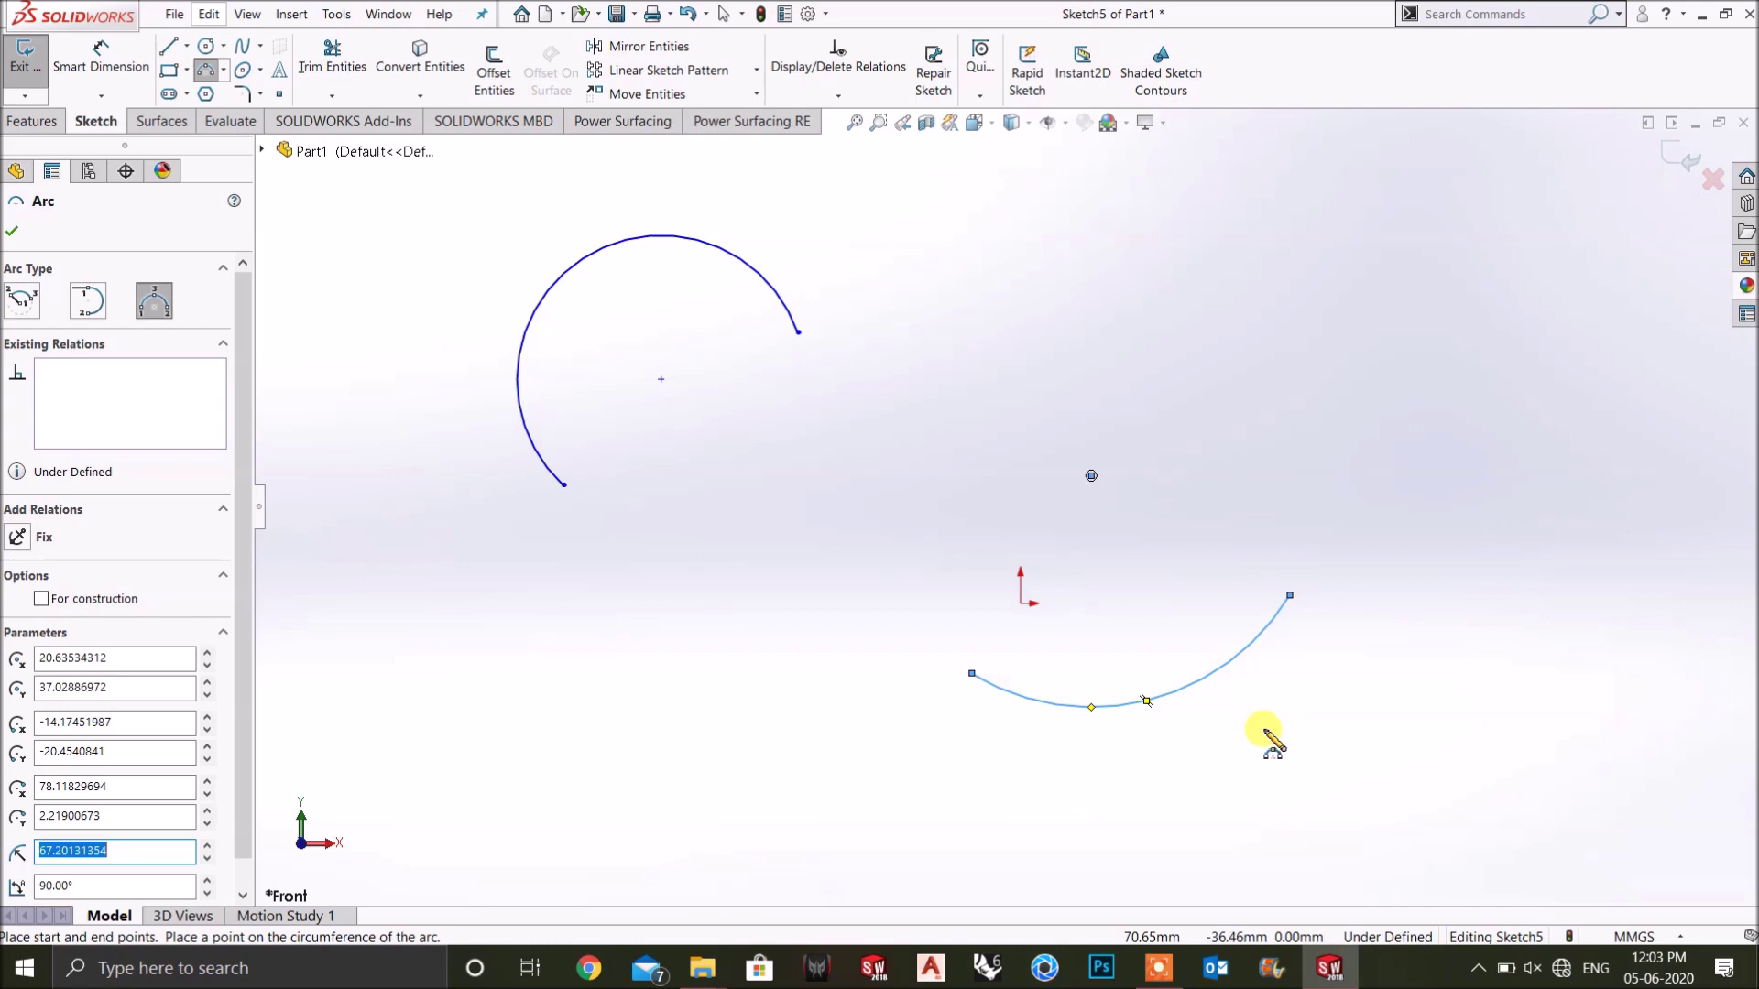
{"action": "key", "text": "Escape"}
Try a Coradial relation between the two arcs and undo it.
{"action": "left_click", "coordinate": [740, 265]}
{"action": "left_click", "coordinate": [740, 266], "text": "ctrl"}
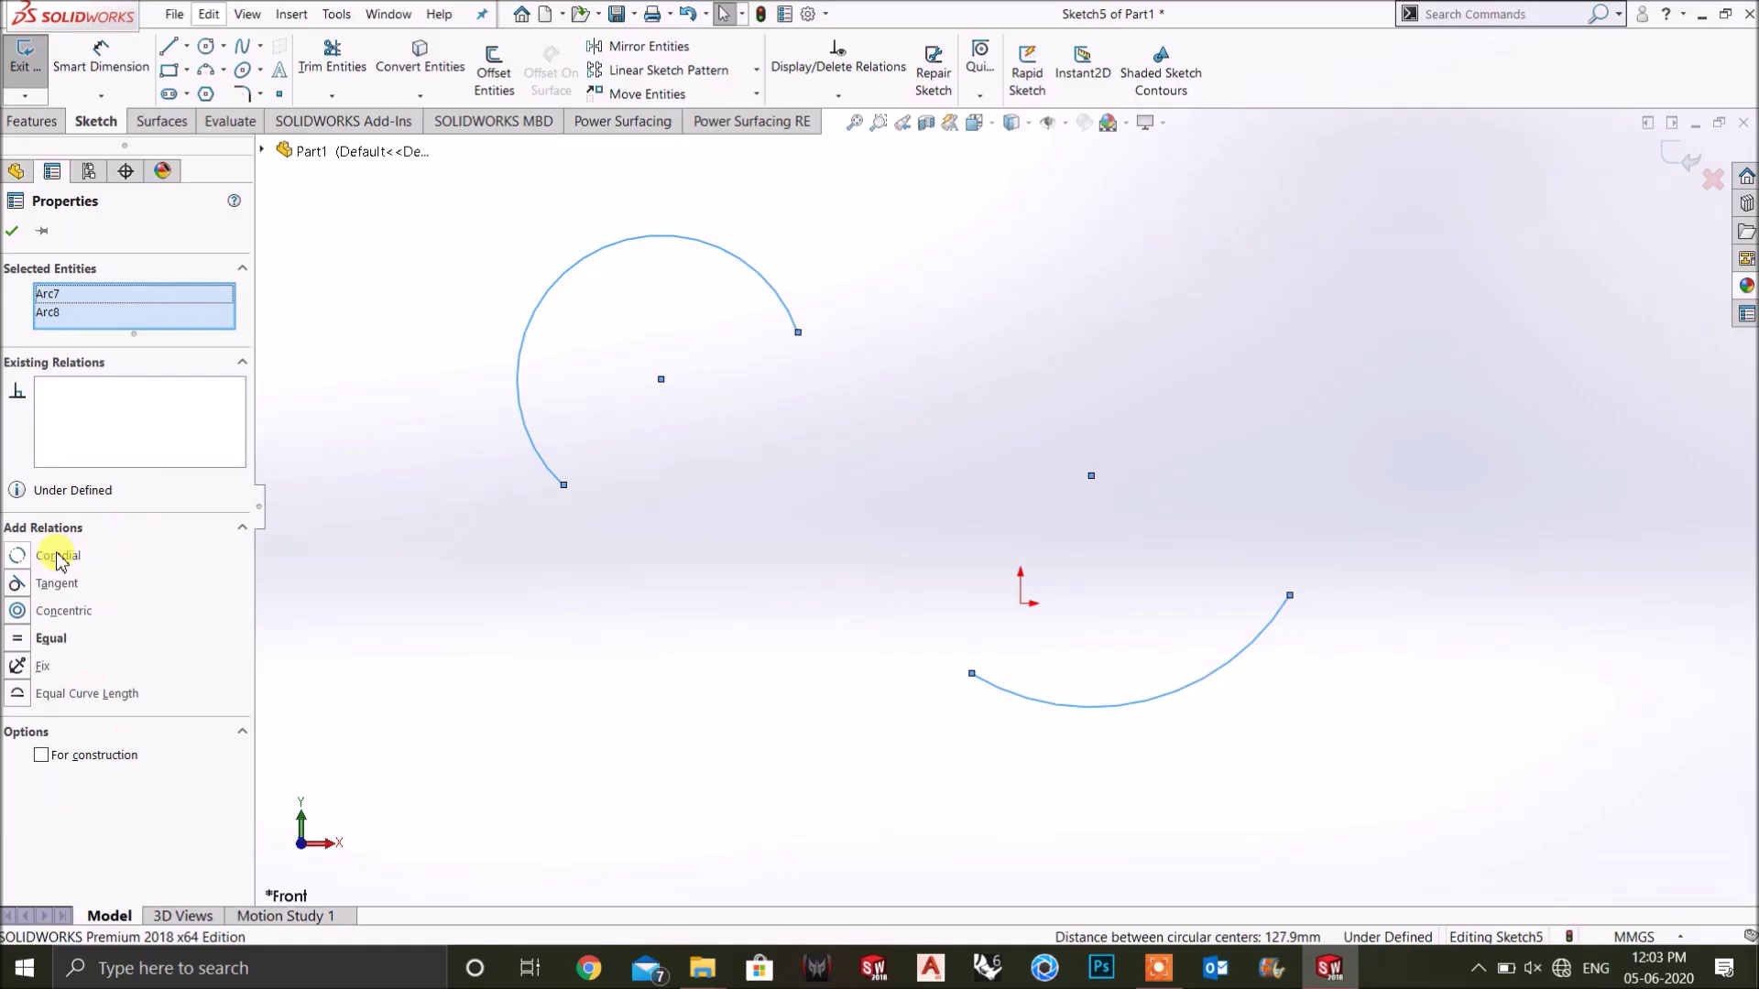
{"action": "left_click", "coordinate": [57, 556]}
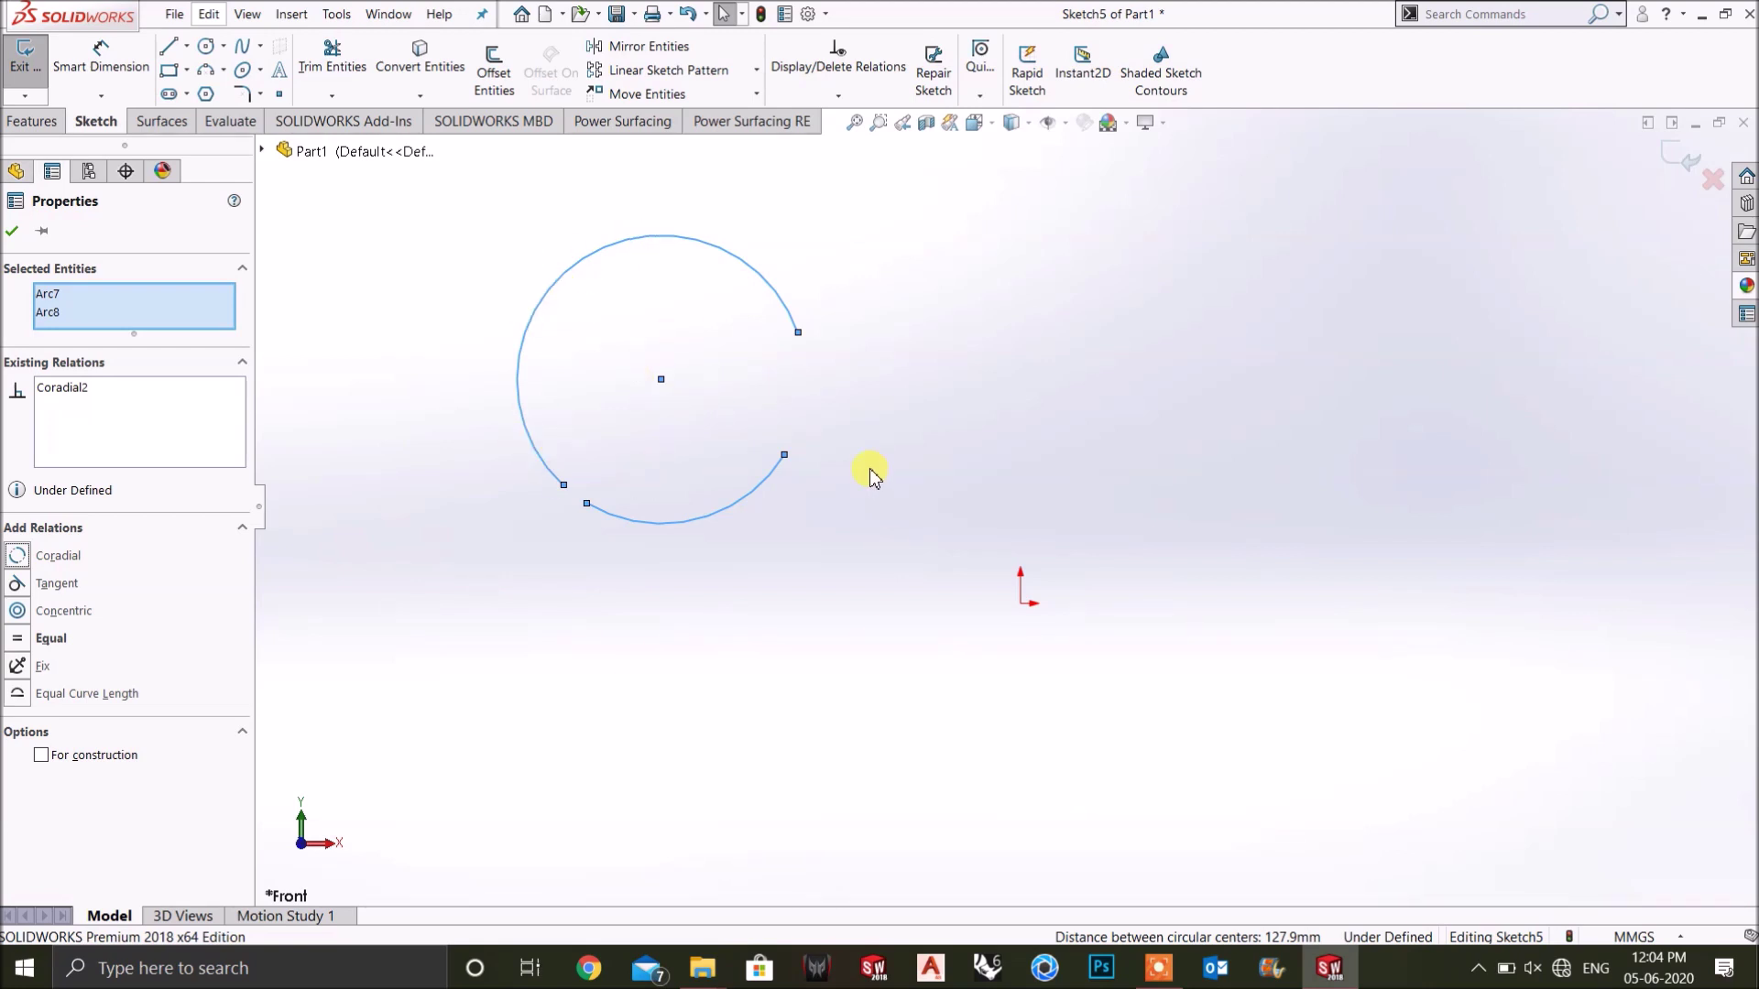
{"action": "key", "text": "ctrl+z"}
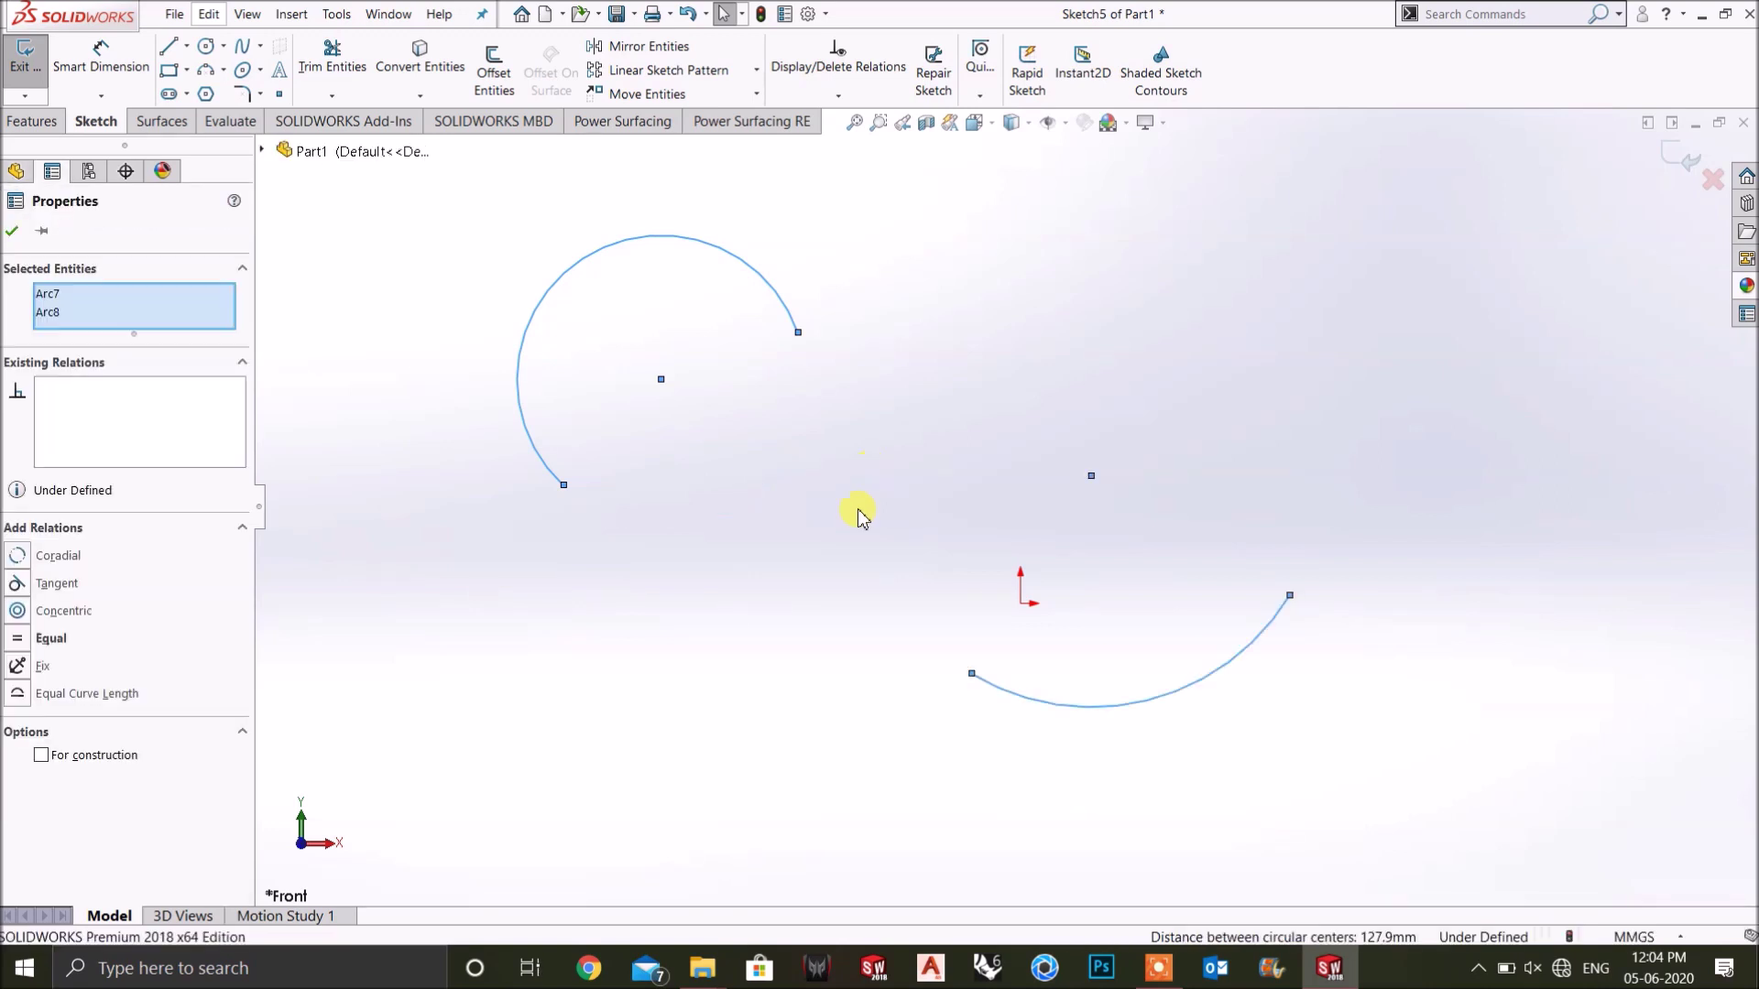
Add an Equal Curve Length relation between the two arcs.
{"action": "left_click", "coordinate": [16, 696]}
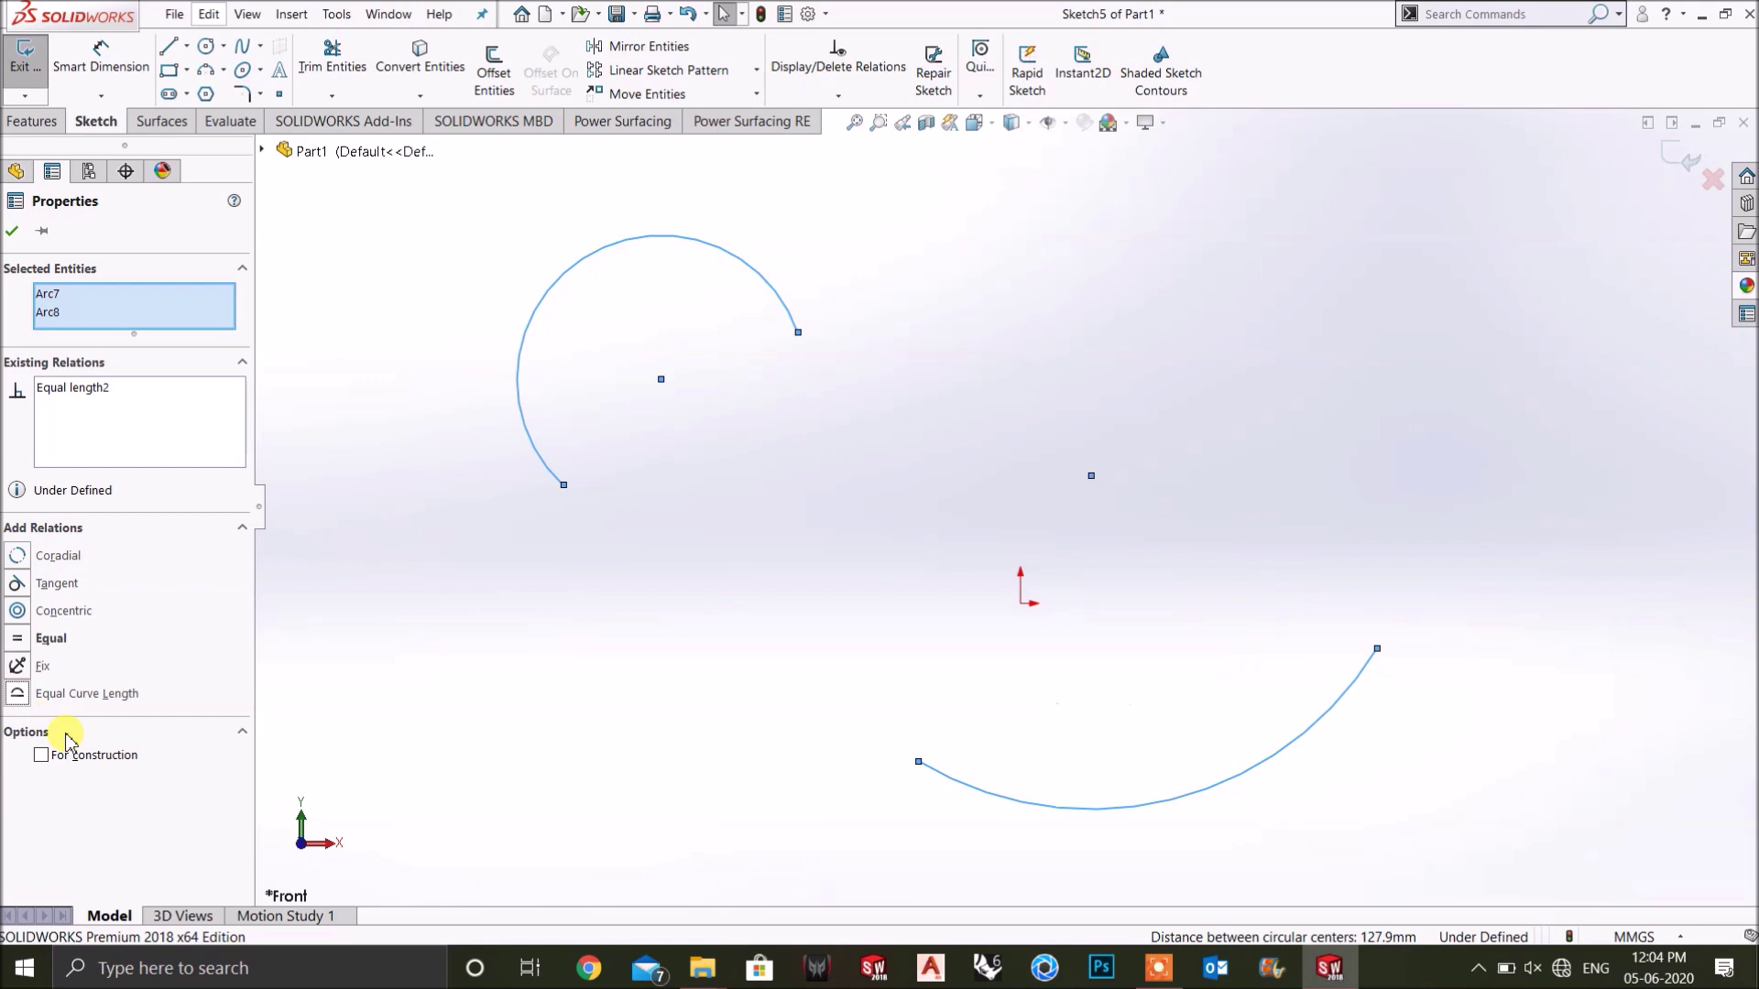
{"action": "left_click", "coordinate": [442, 754]}
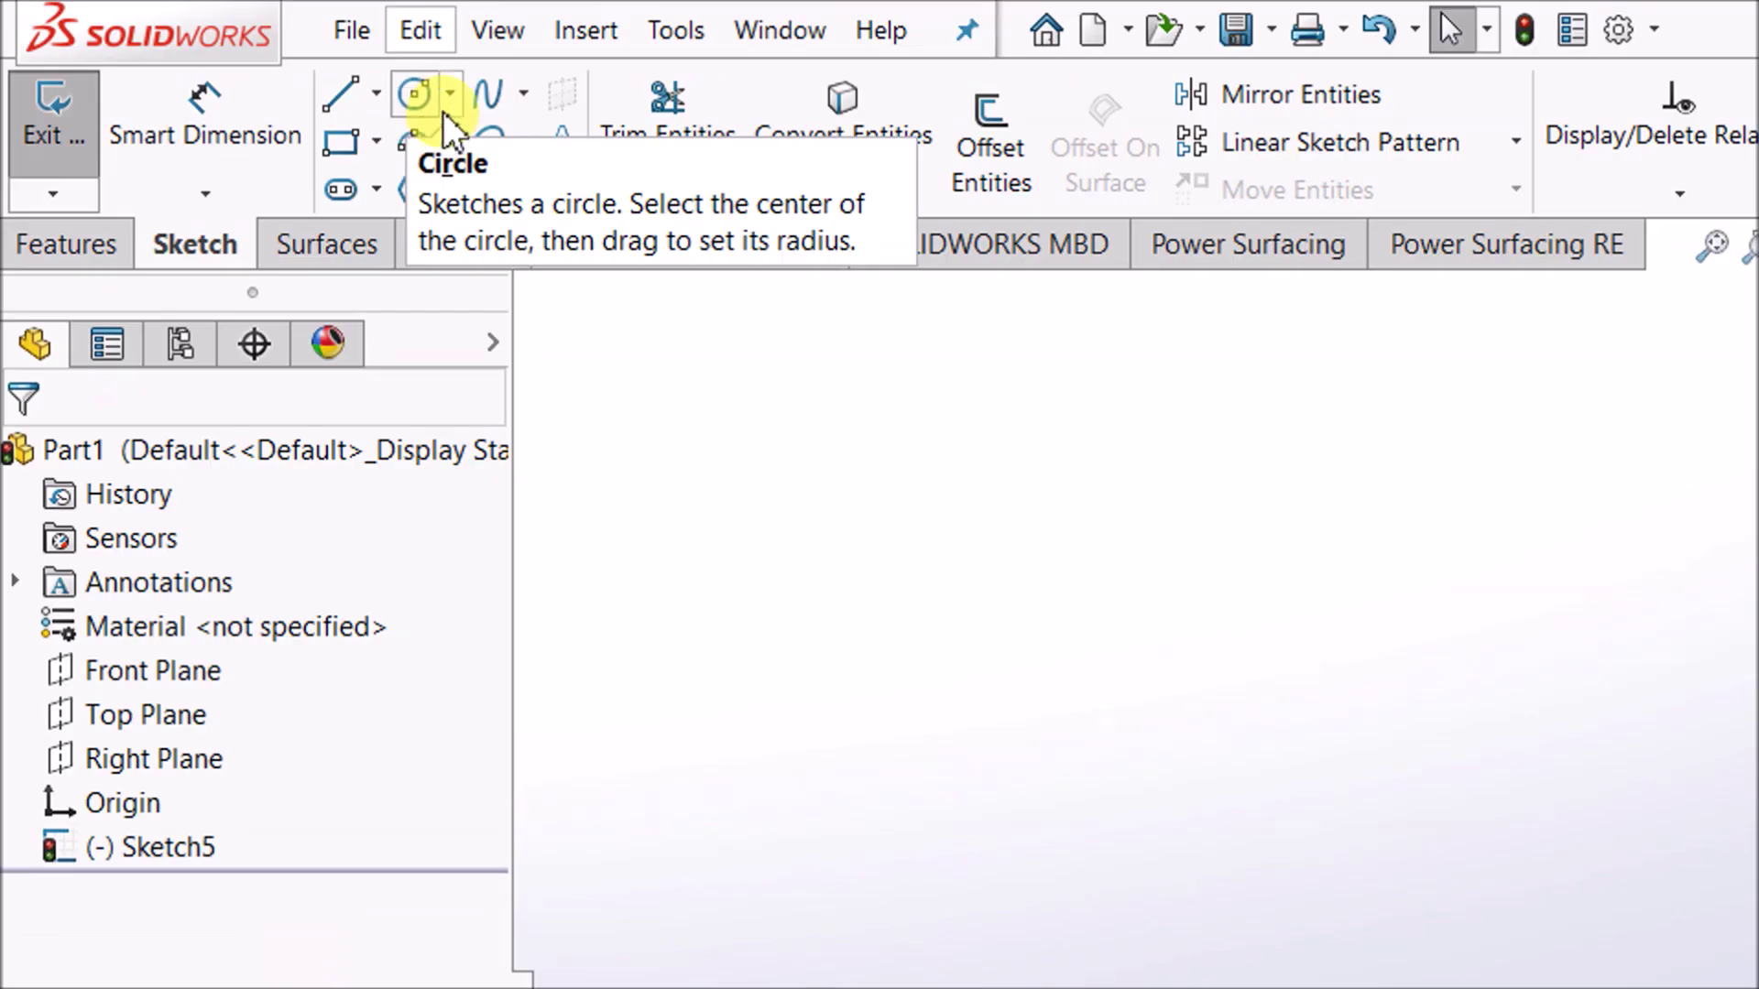
Sketch a circle of about 71 mm radius to the upper left of the origin and one of about 33 mm radius to the right.
{"action": "left_click", "coordinate": [415, 94]}
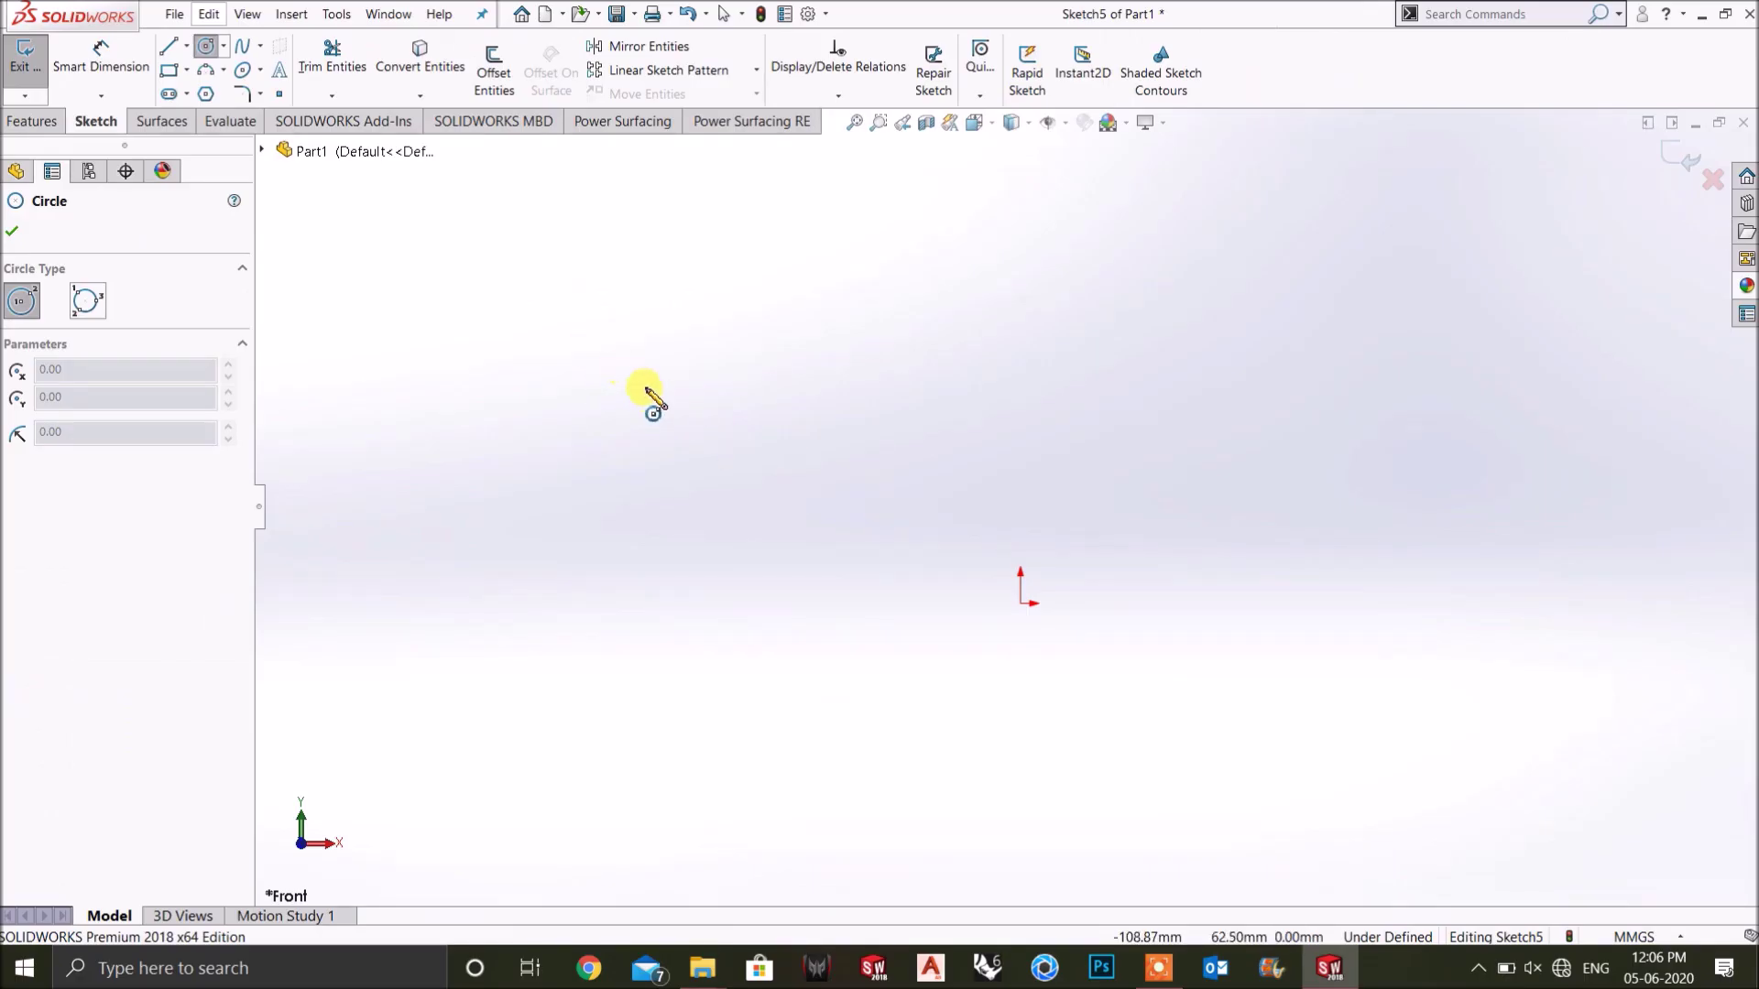
{"action": "left_click", "coordinate": [645, 388]}
{"action": "left_click", "coordinate": [657, 632]}
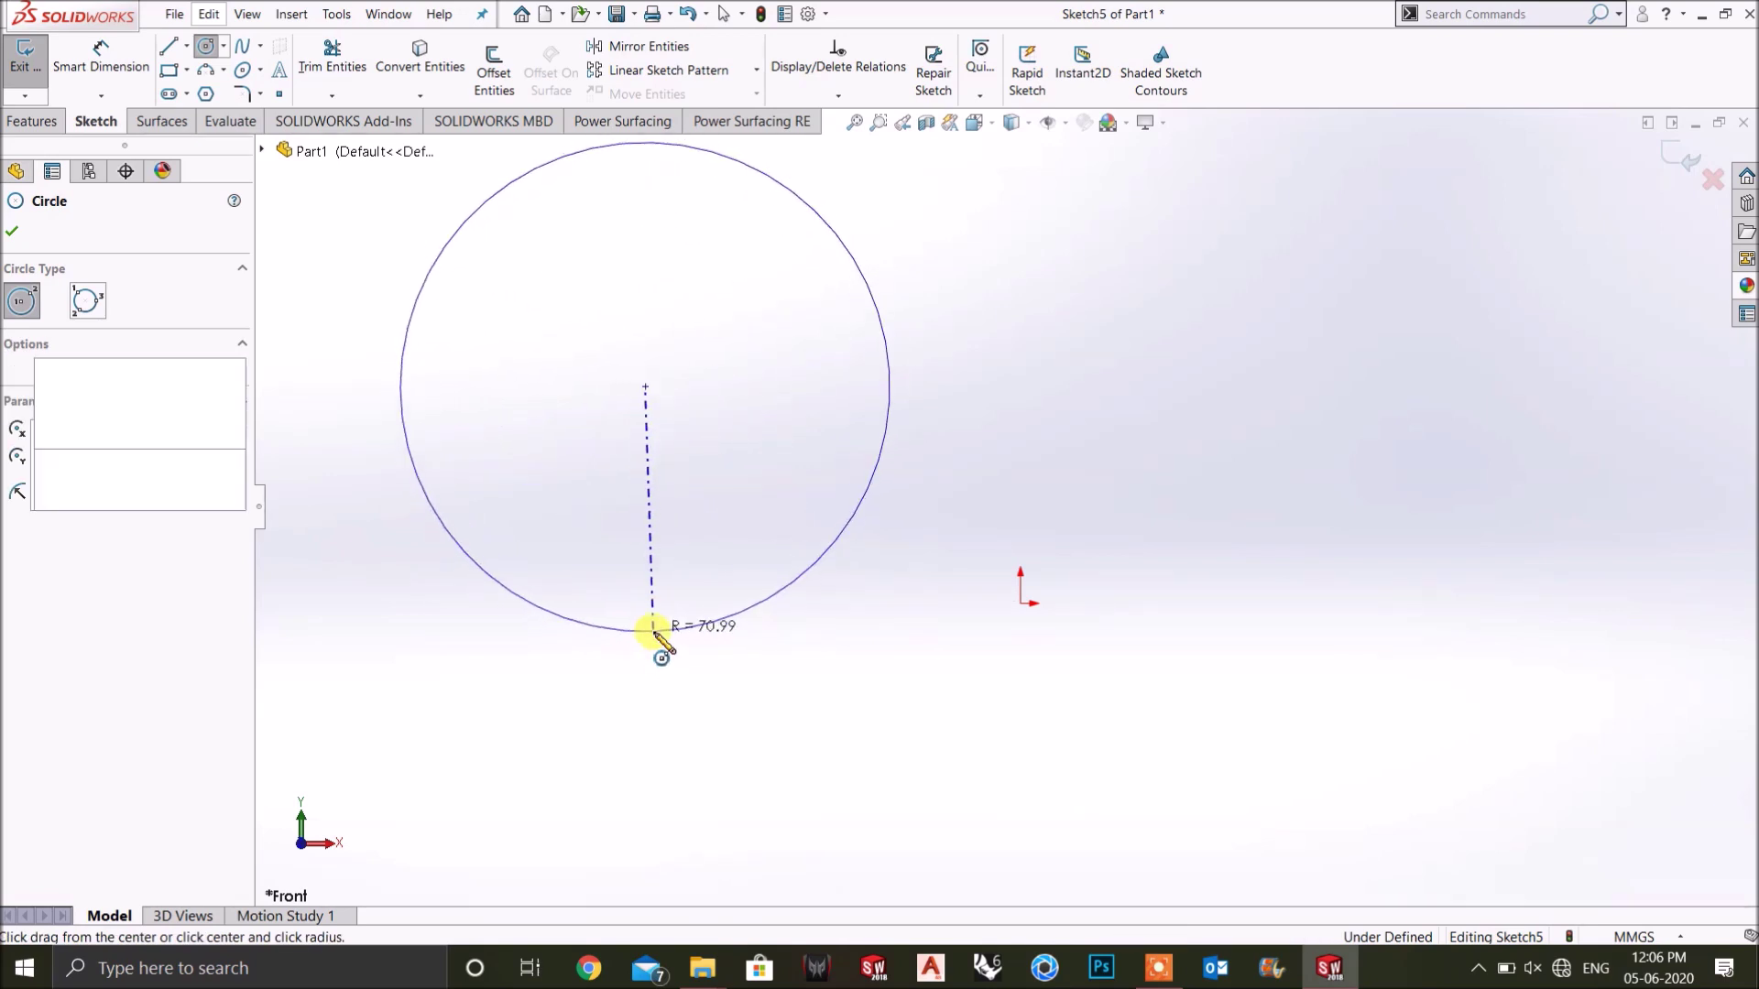
{"action": "left_click", "coordinate": [1404, 505]}
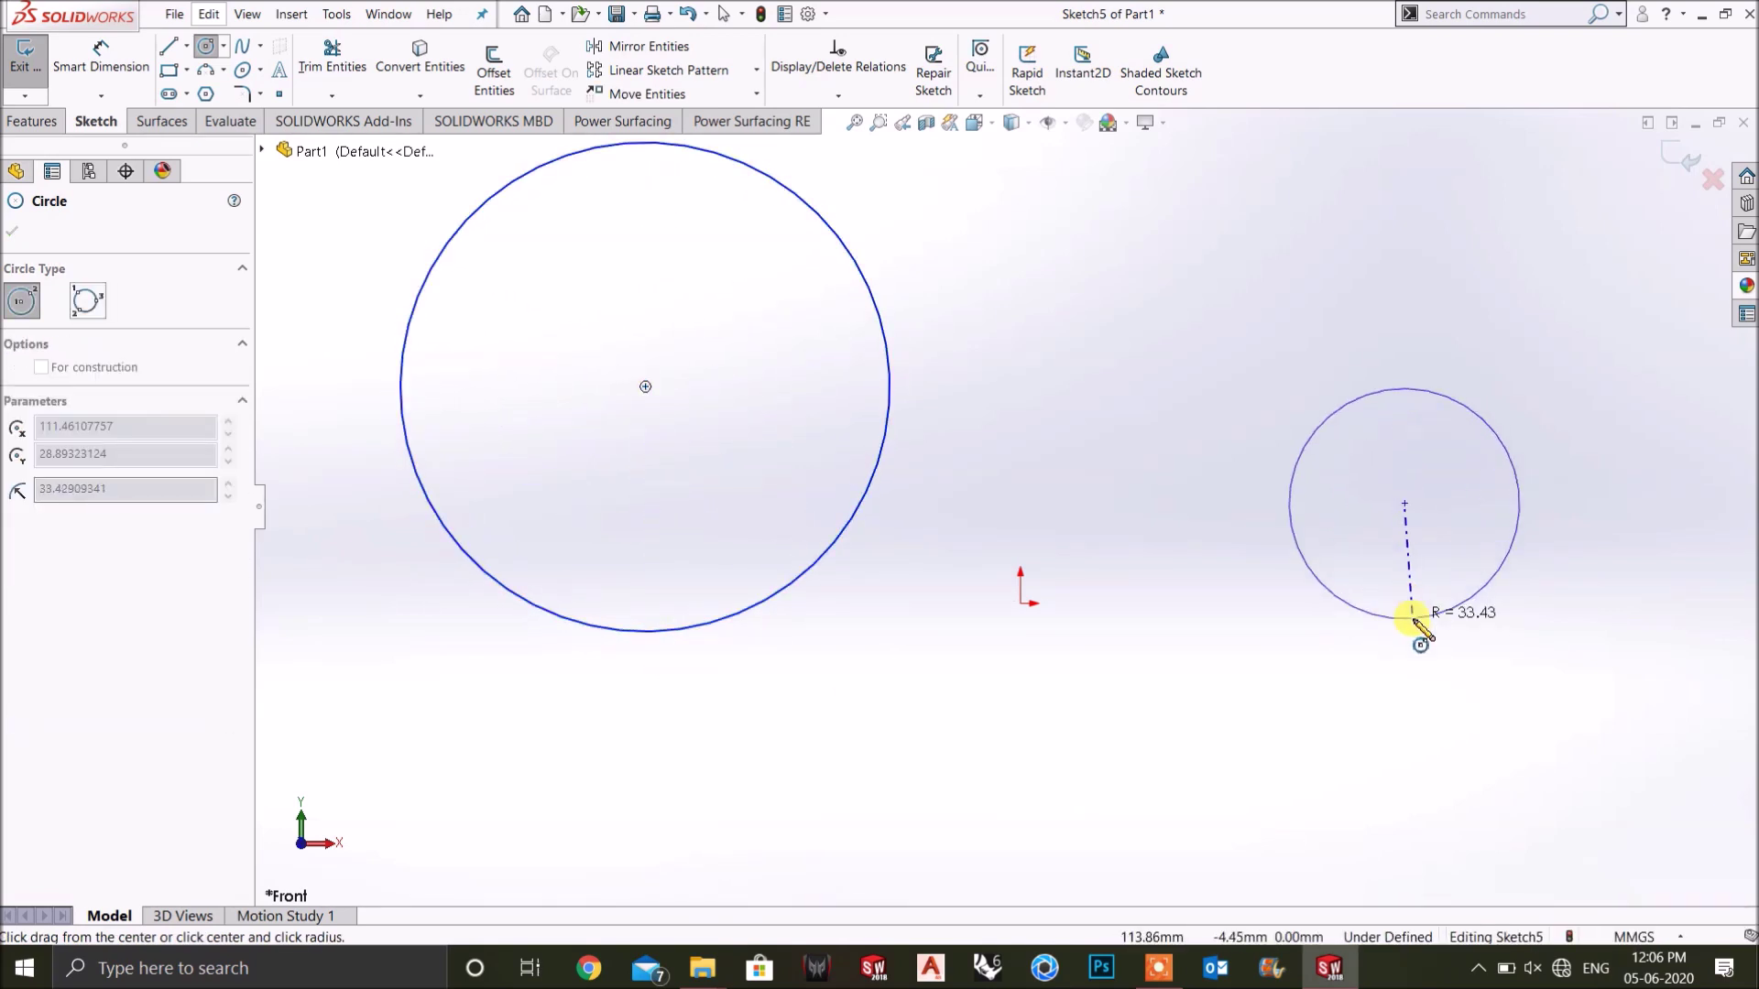
{"action": "left_click", "coordinate": [1413, 620]}
{"action": "right_click", "coordinate": [1475, 694]}
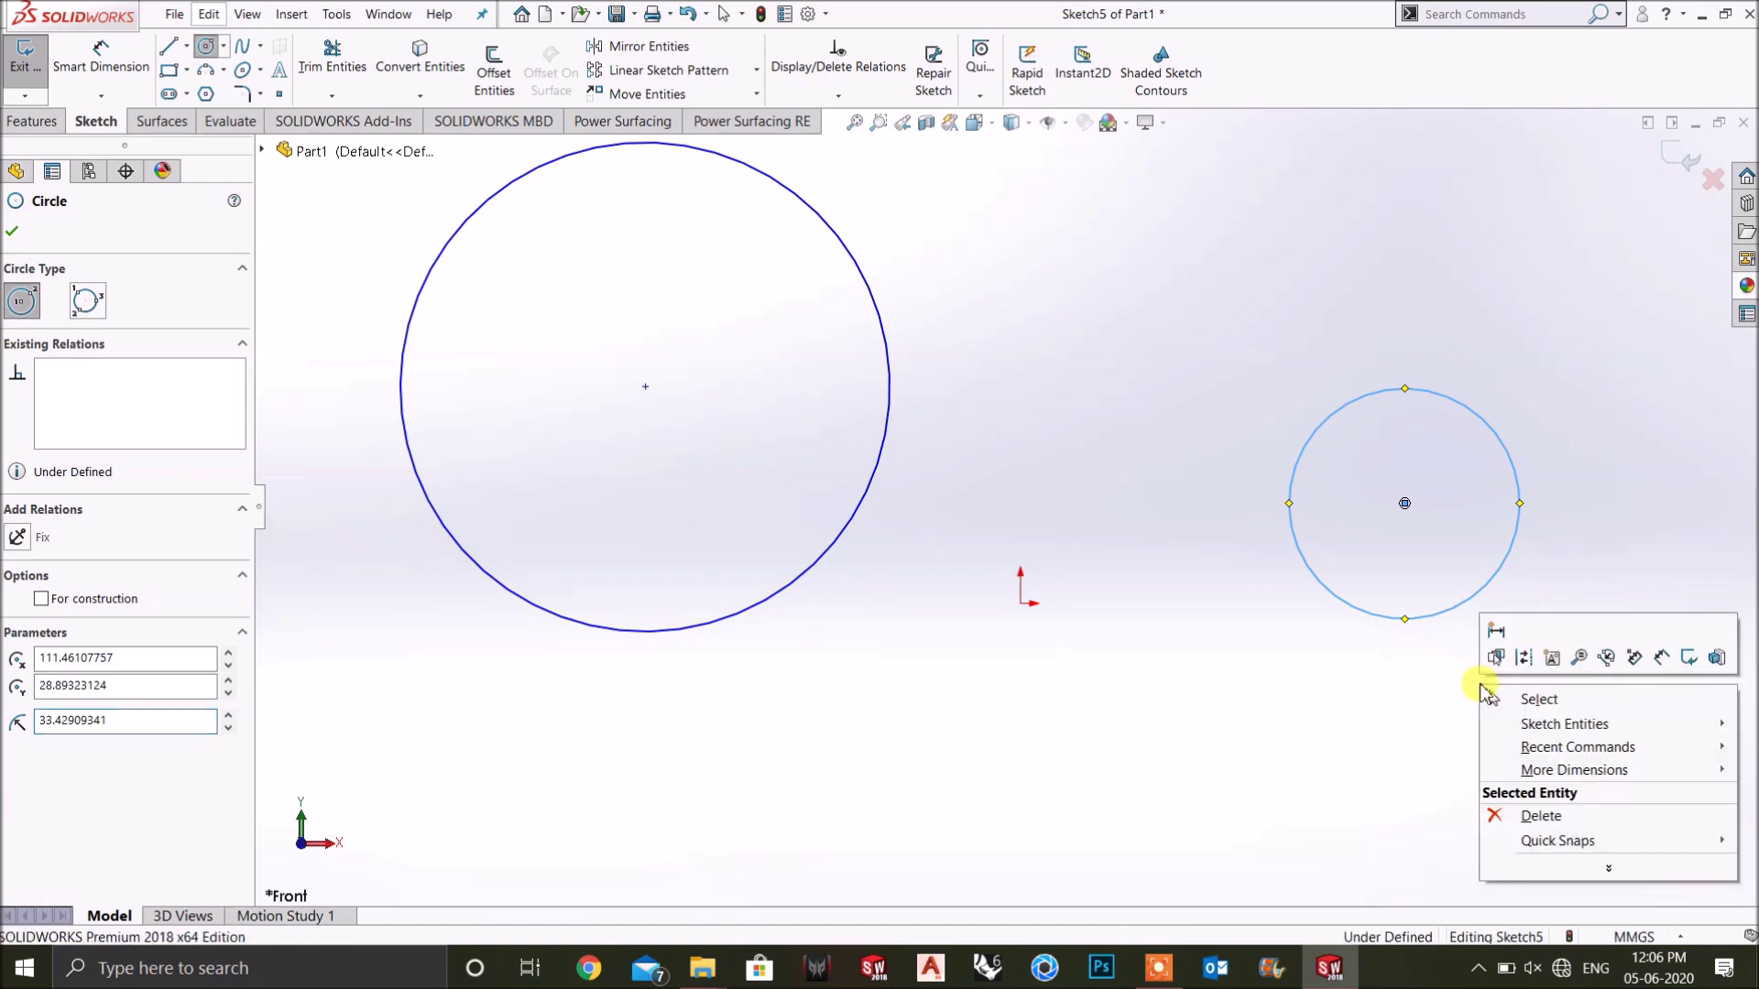
{"action": "left_click", "coordinate": [1502, 701]}
{"action": "left_click", "coordinate": [1507, 704]}
Try a Coradial relation between the two circles and undo it.
{"action": "left_click_drag", "start_coordinate": [1604, 757], "coordinate": [330, 140]}
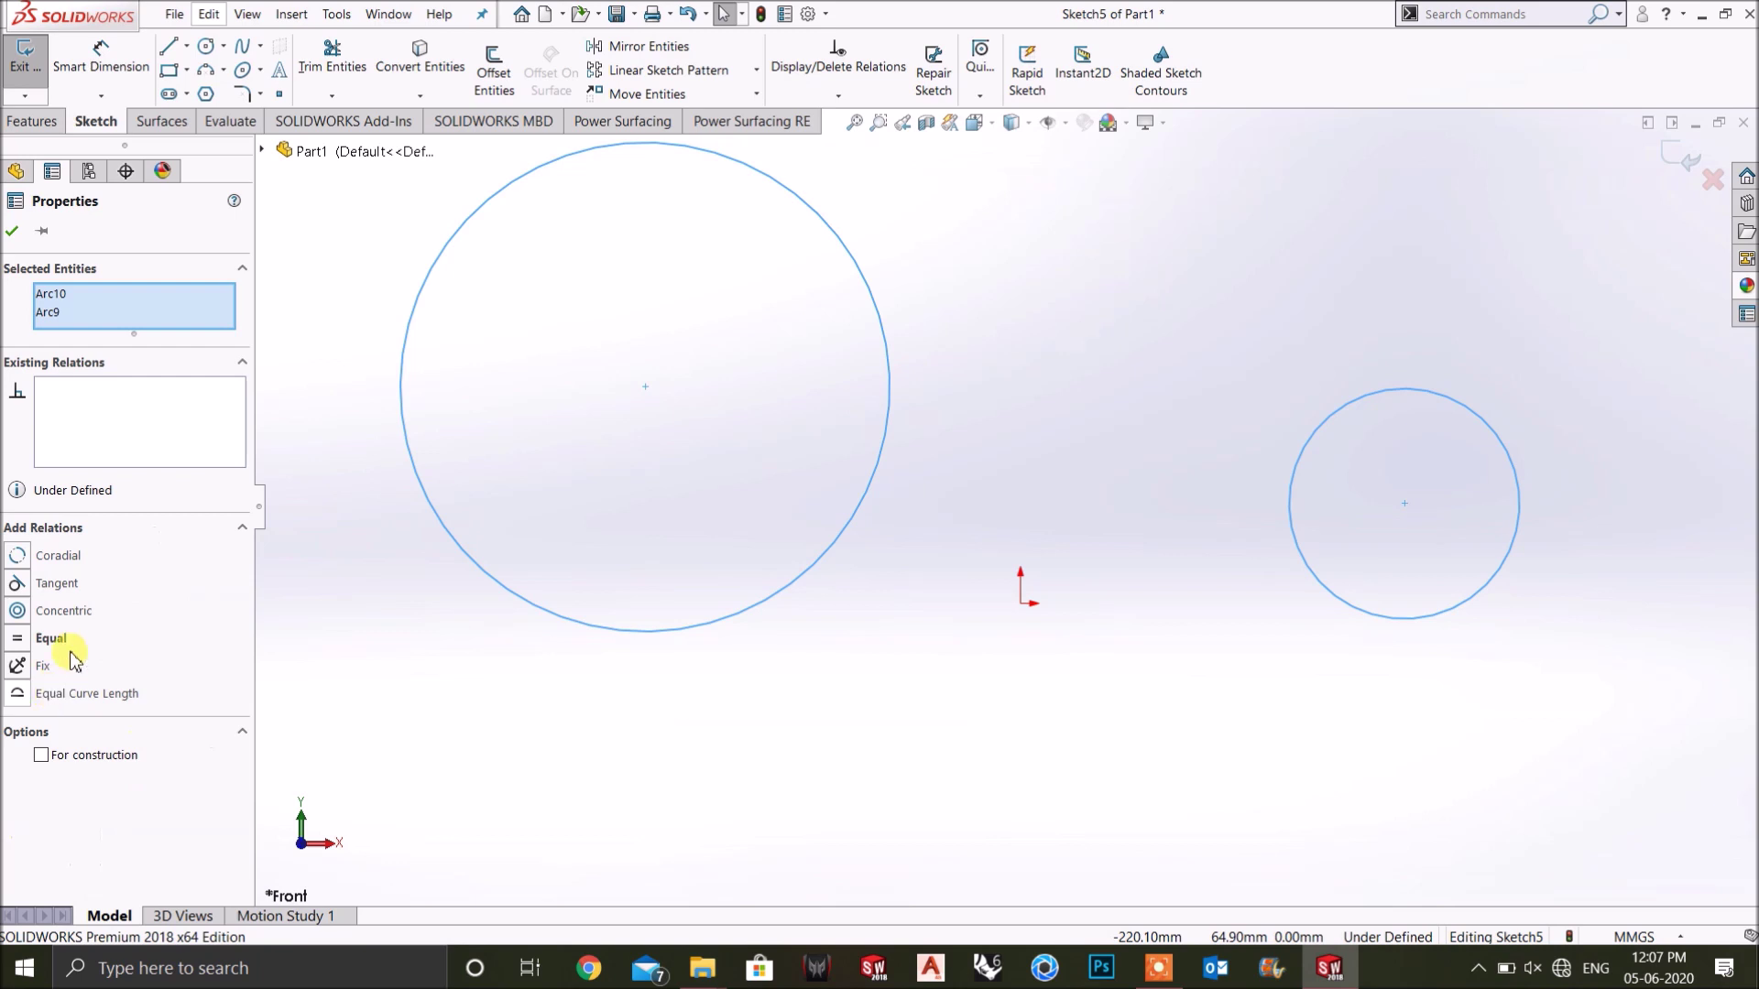
{"action": "left_click", "coordinate": [15, 558]}
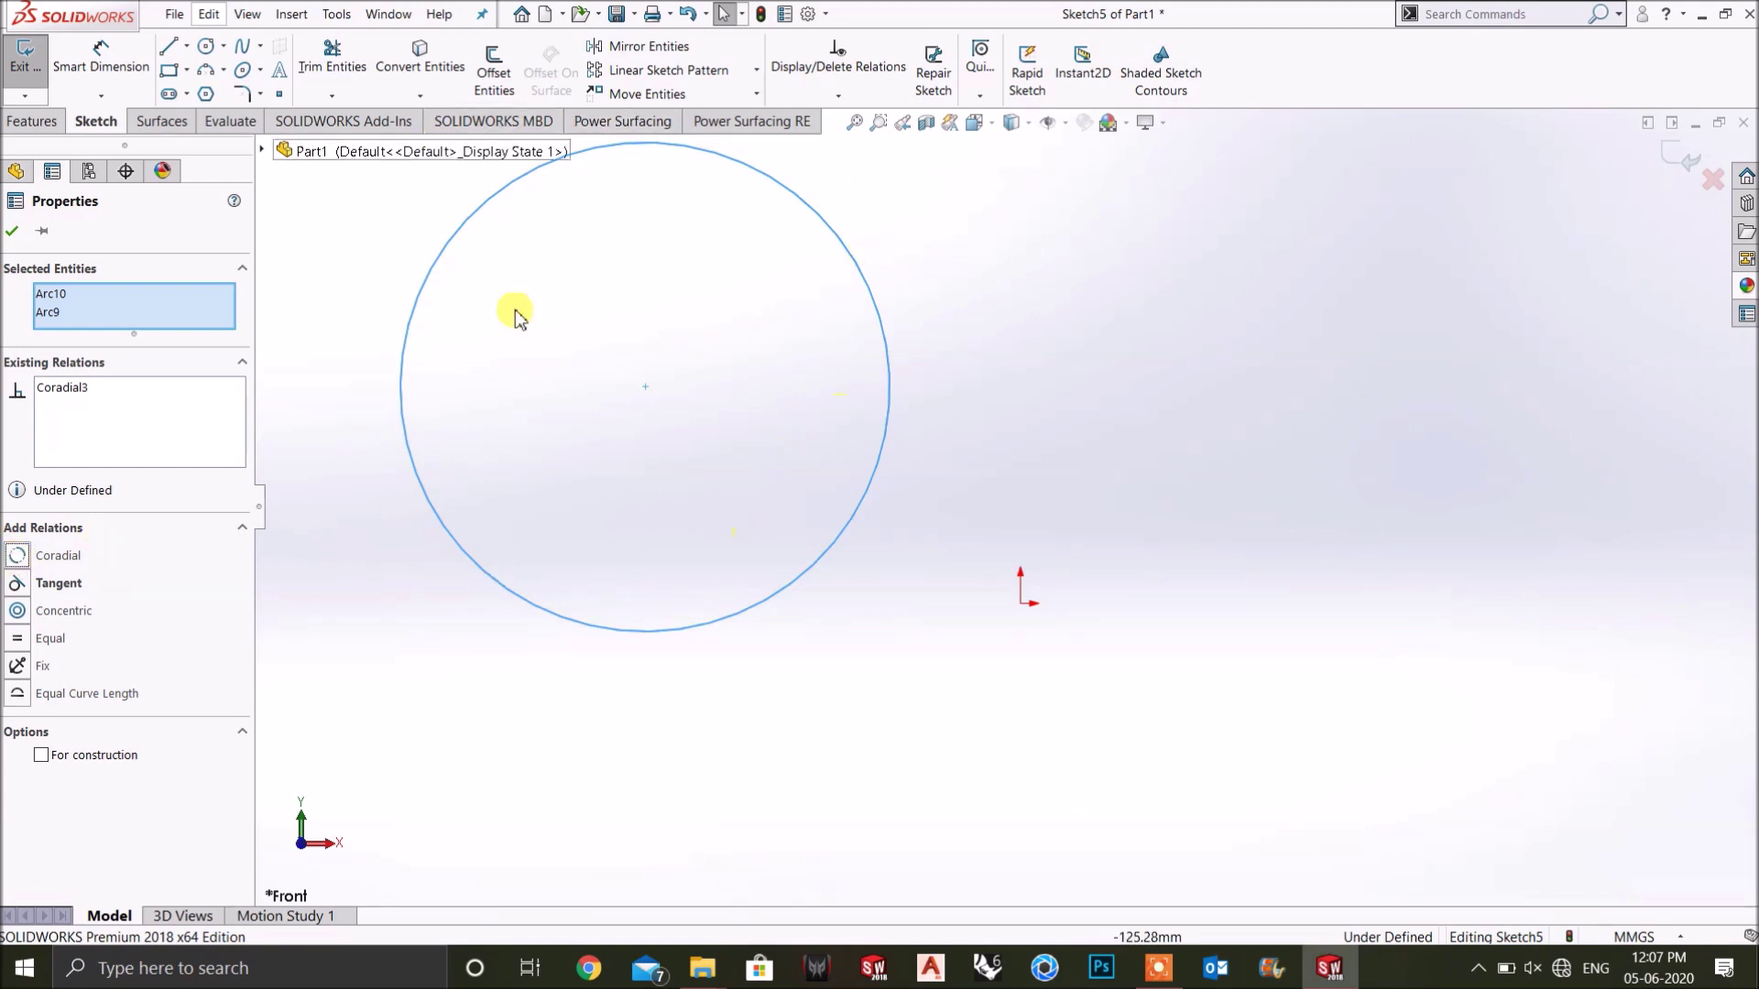
{"action": "key", "text": "ctrl+z"}
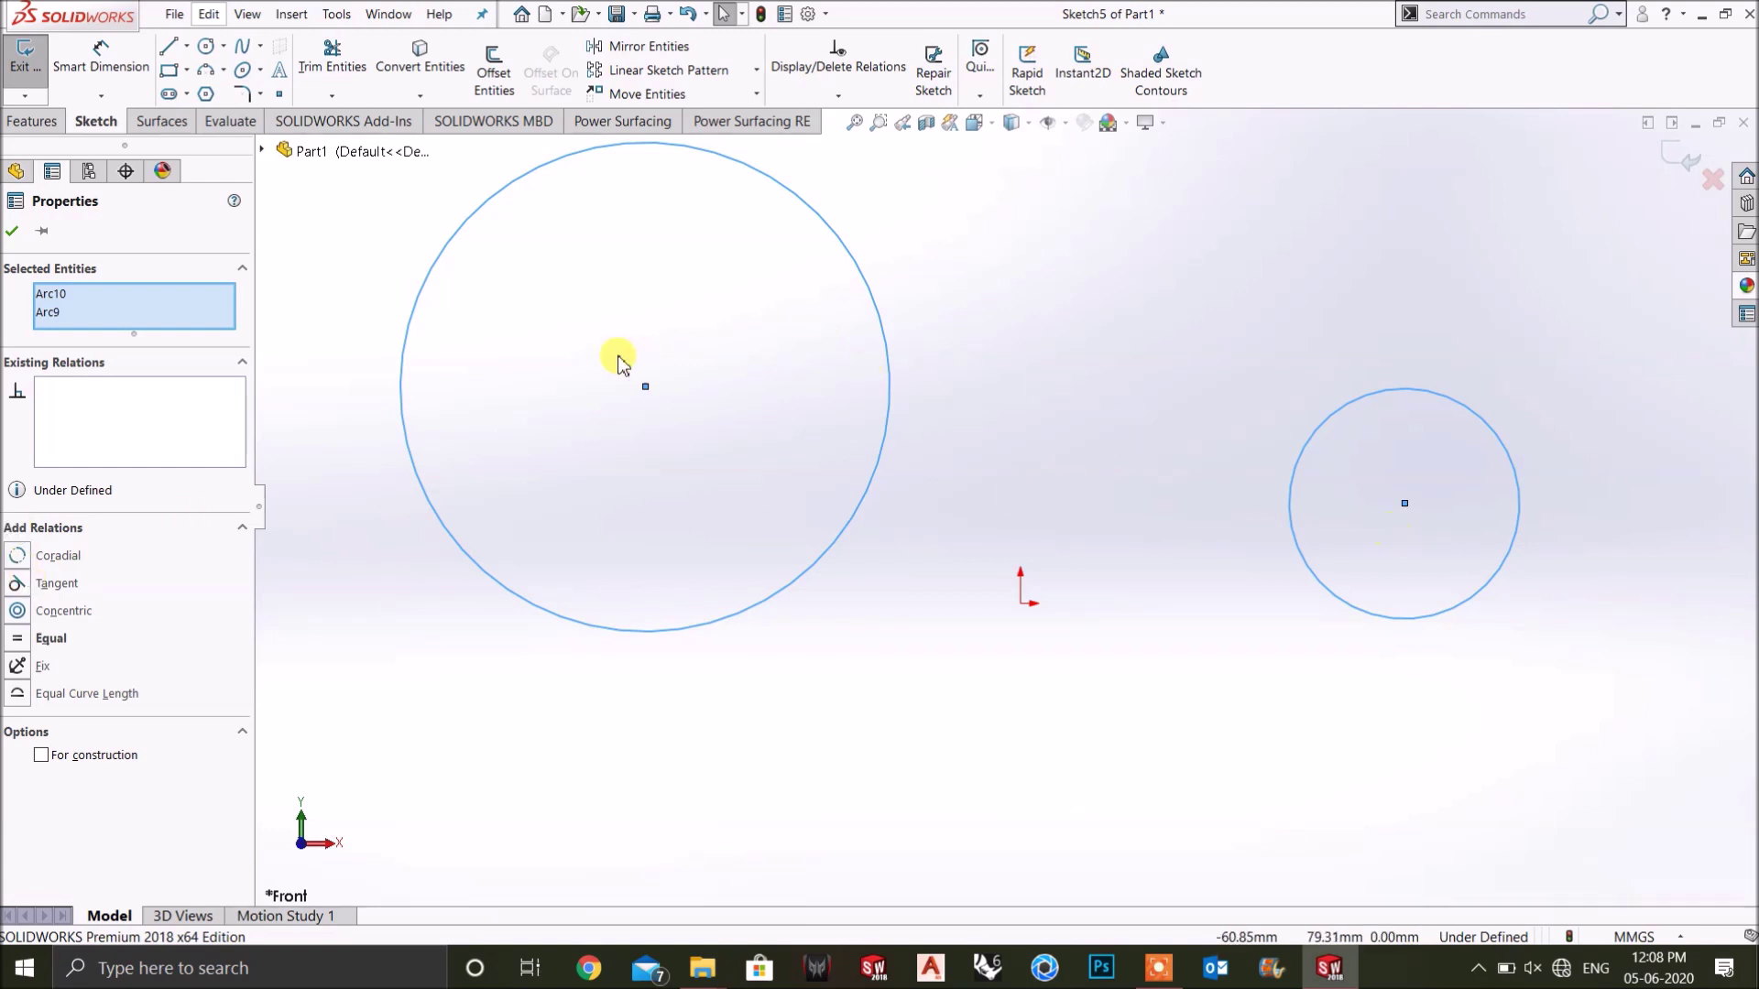
Try a Tangent relation between the two circles, inspect the contact point up close, and undo the relation.
{"action": "left_click", "coordinate": [19, 585]}
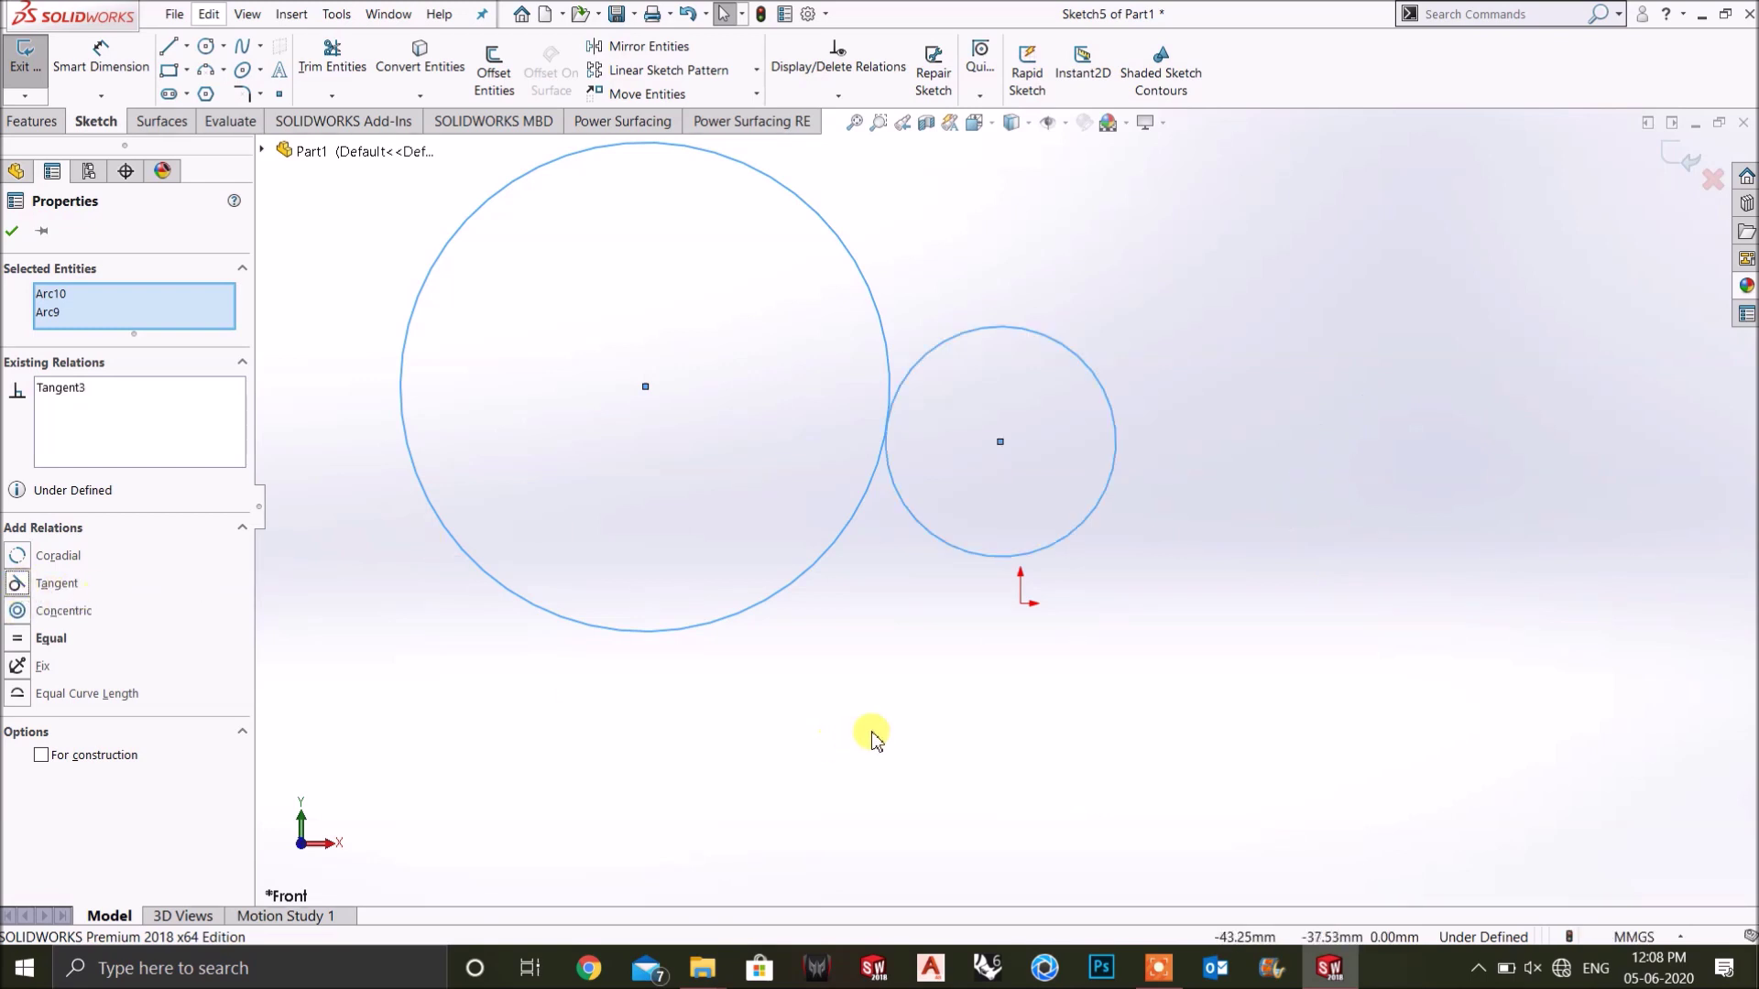
{"action": "scroll", "coordinate": [902, 462], "scroll_direction": "down", "scroll_amount": 2}
{"action": "scroll", "coordinate": [919, 472], "scroll_direction": "down", "scroll_amount": 5}
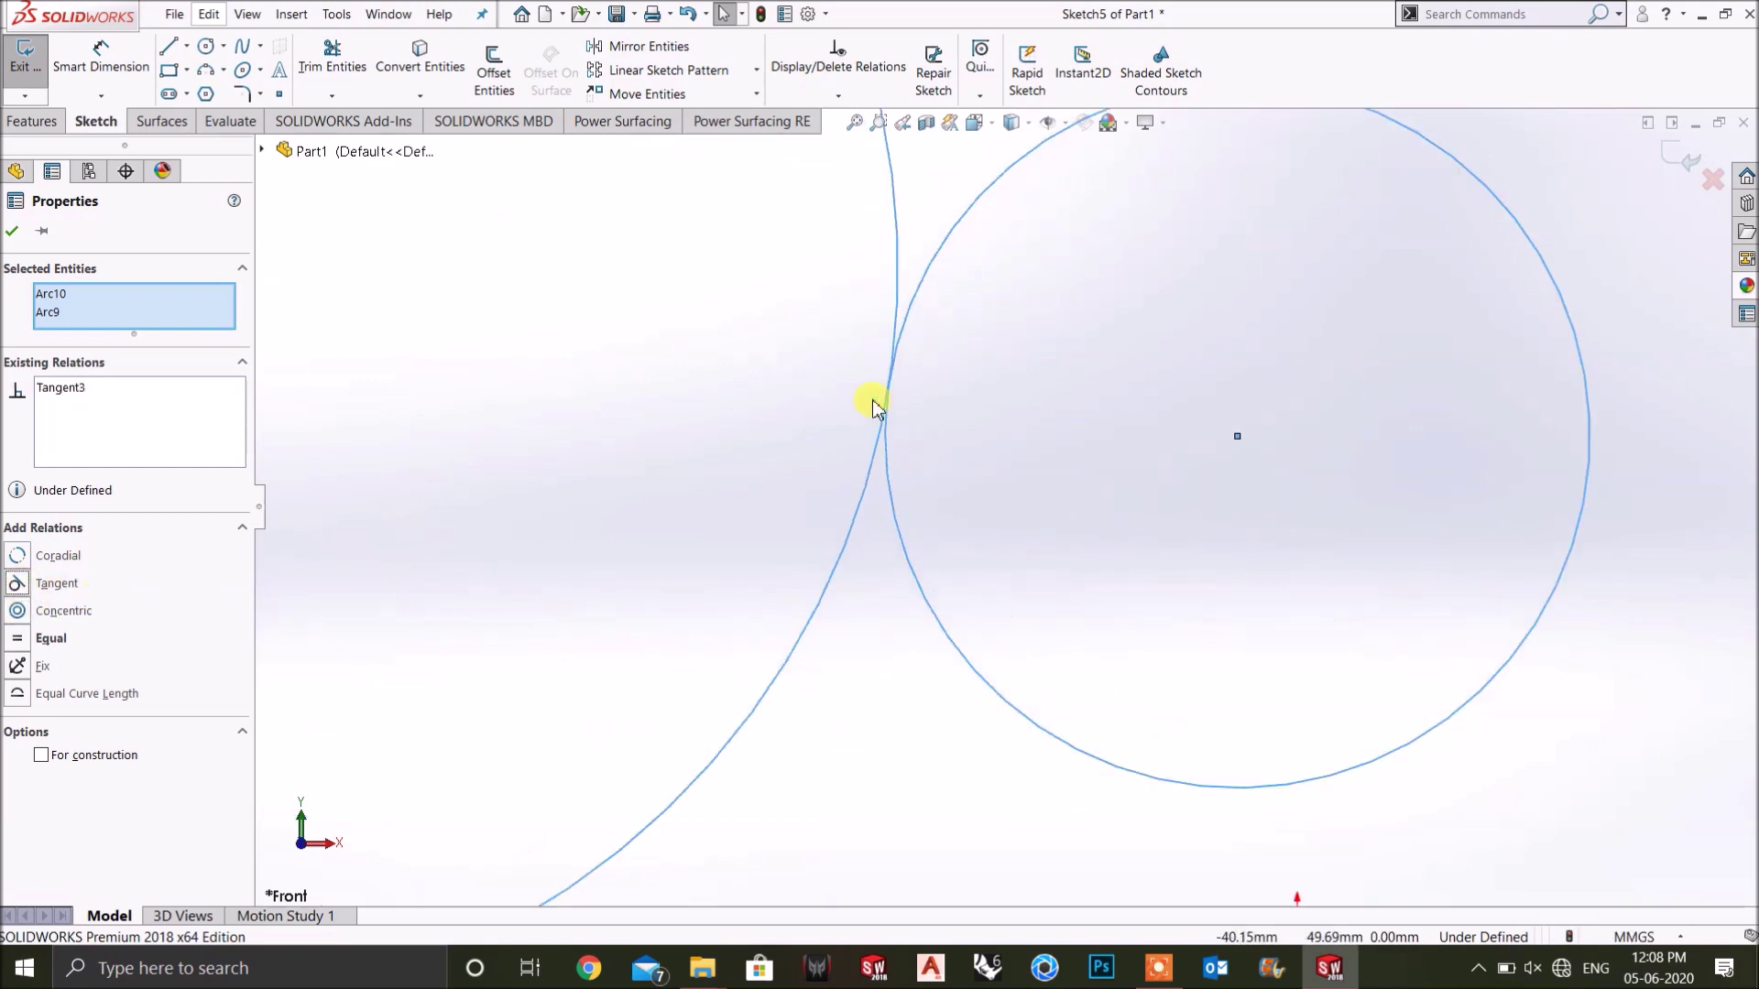
{"action": "scroll", "coordinate": [1042, 442], "scroll_direction": "down", "scroll_amount": 3}
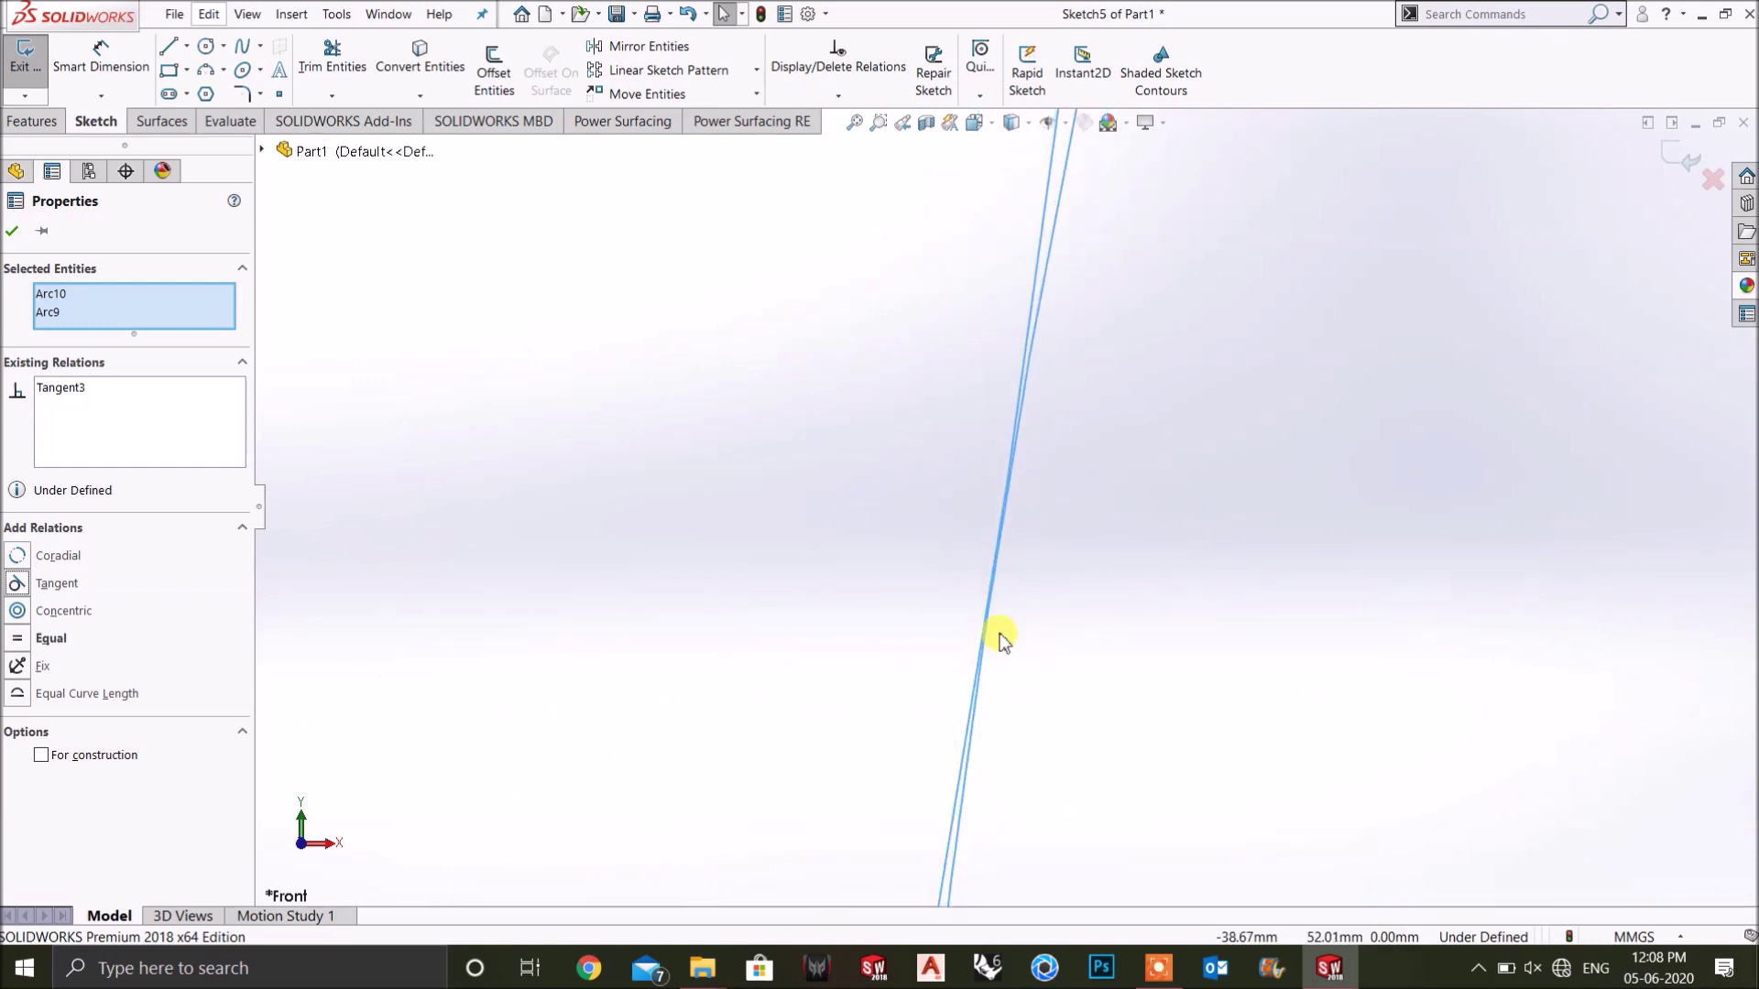
{"action": "scroll", "coordinate": [1044, 626], "scroll_direction": "up", "scroll_amount": 4}
{"action": "scroll", "coordinate": [1065, 591], "scroll_direction": "up", "scroll_amount": 4}
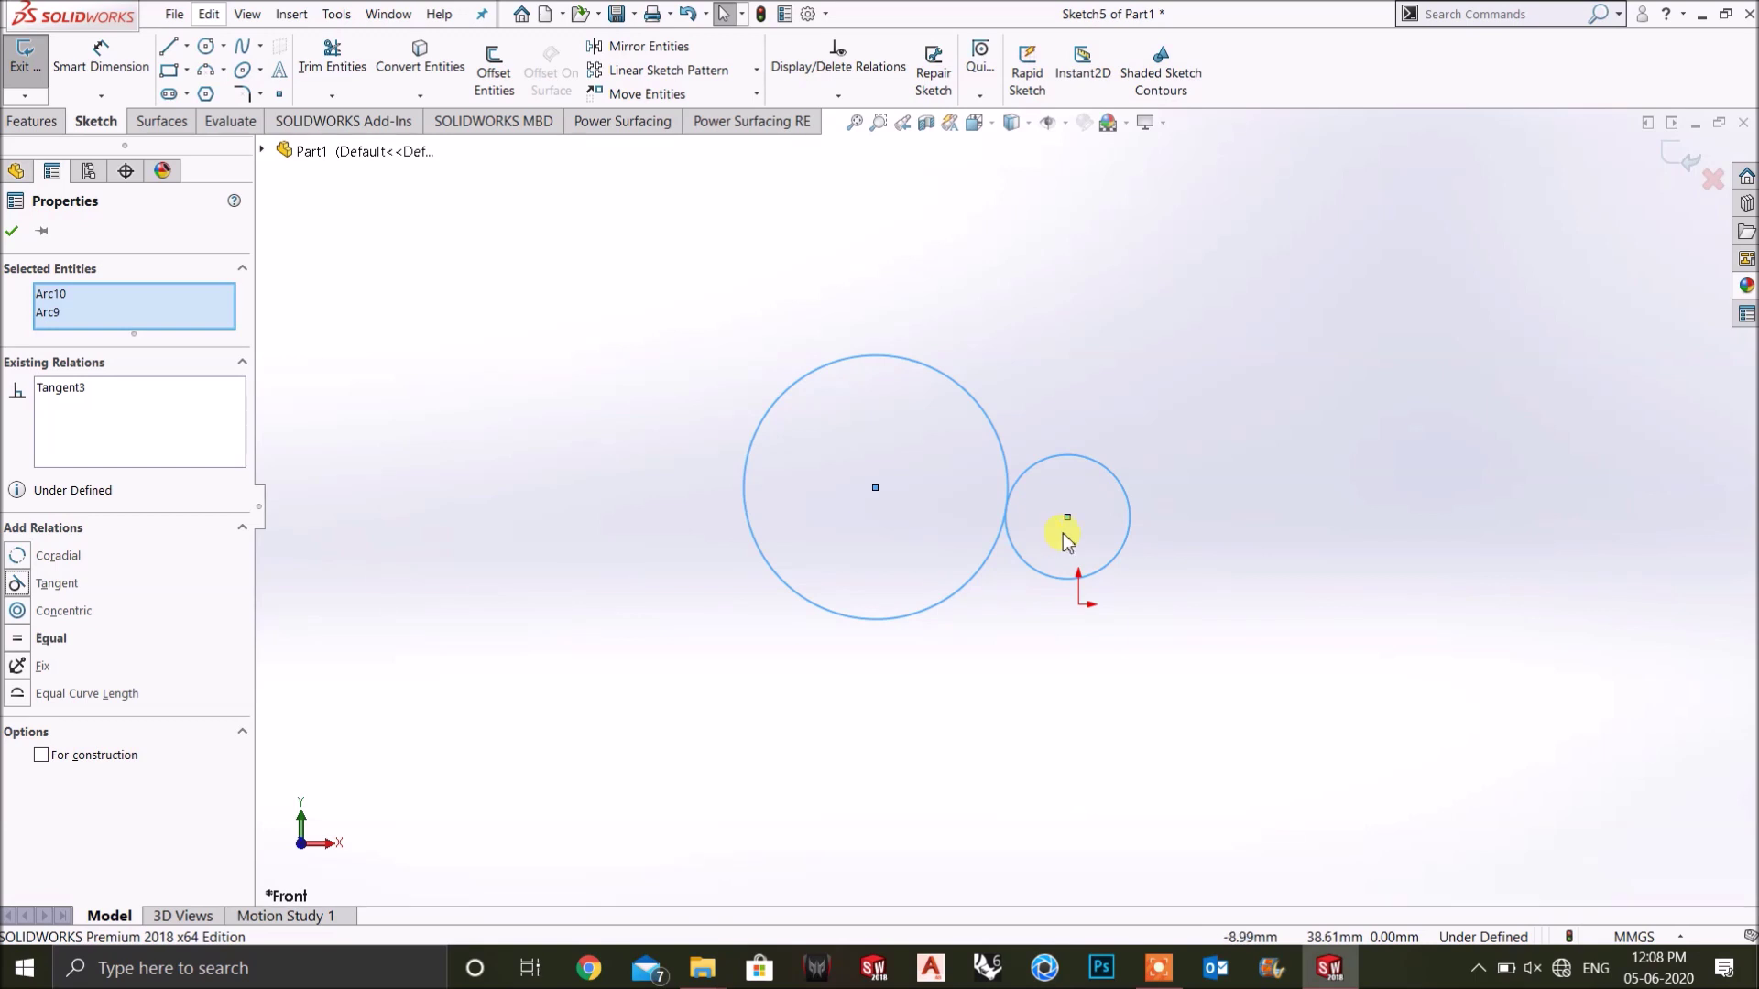
{"action": "left_click", "coordinate": [1227, 436]}
{"action": "key", "text": "ctrl+z"}
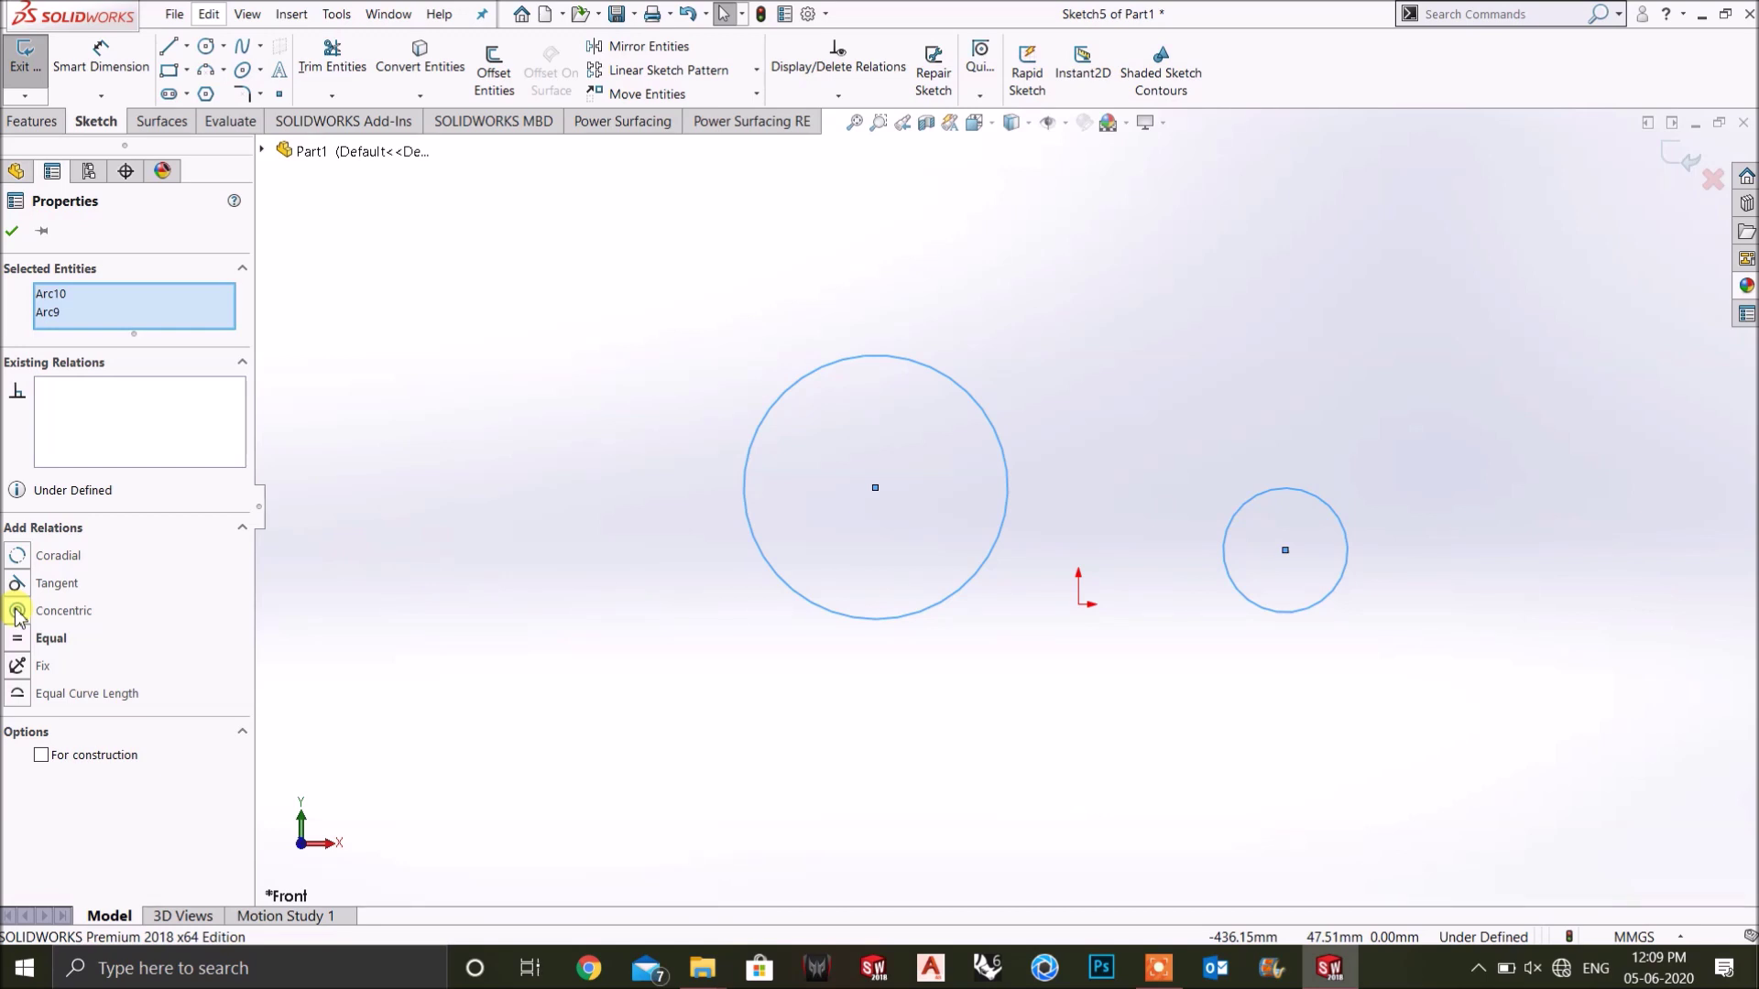
Try a Concentric relation between the two circles and undo it.
{"action": "left_click", "coordinate": [19, 612]}
{"action": "scroll", "coordinate": [857, 494], "scroll_direction": "down", "scroll_amount": 3}
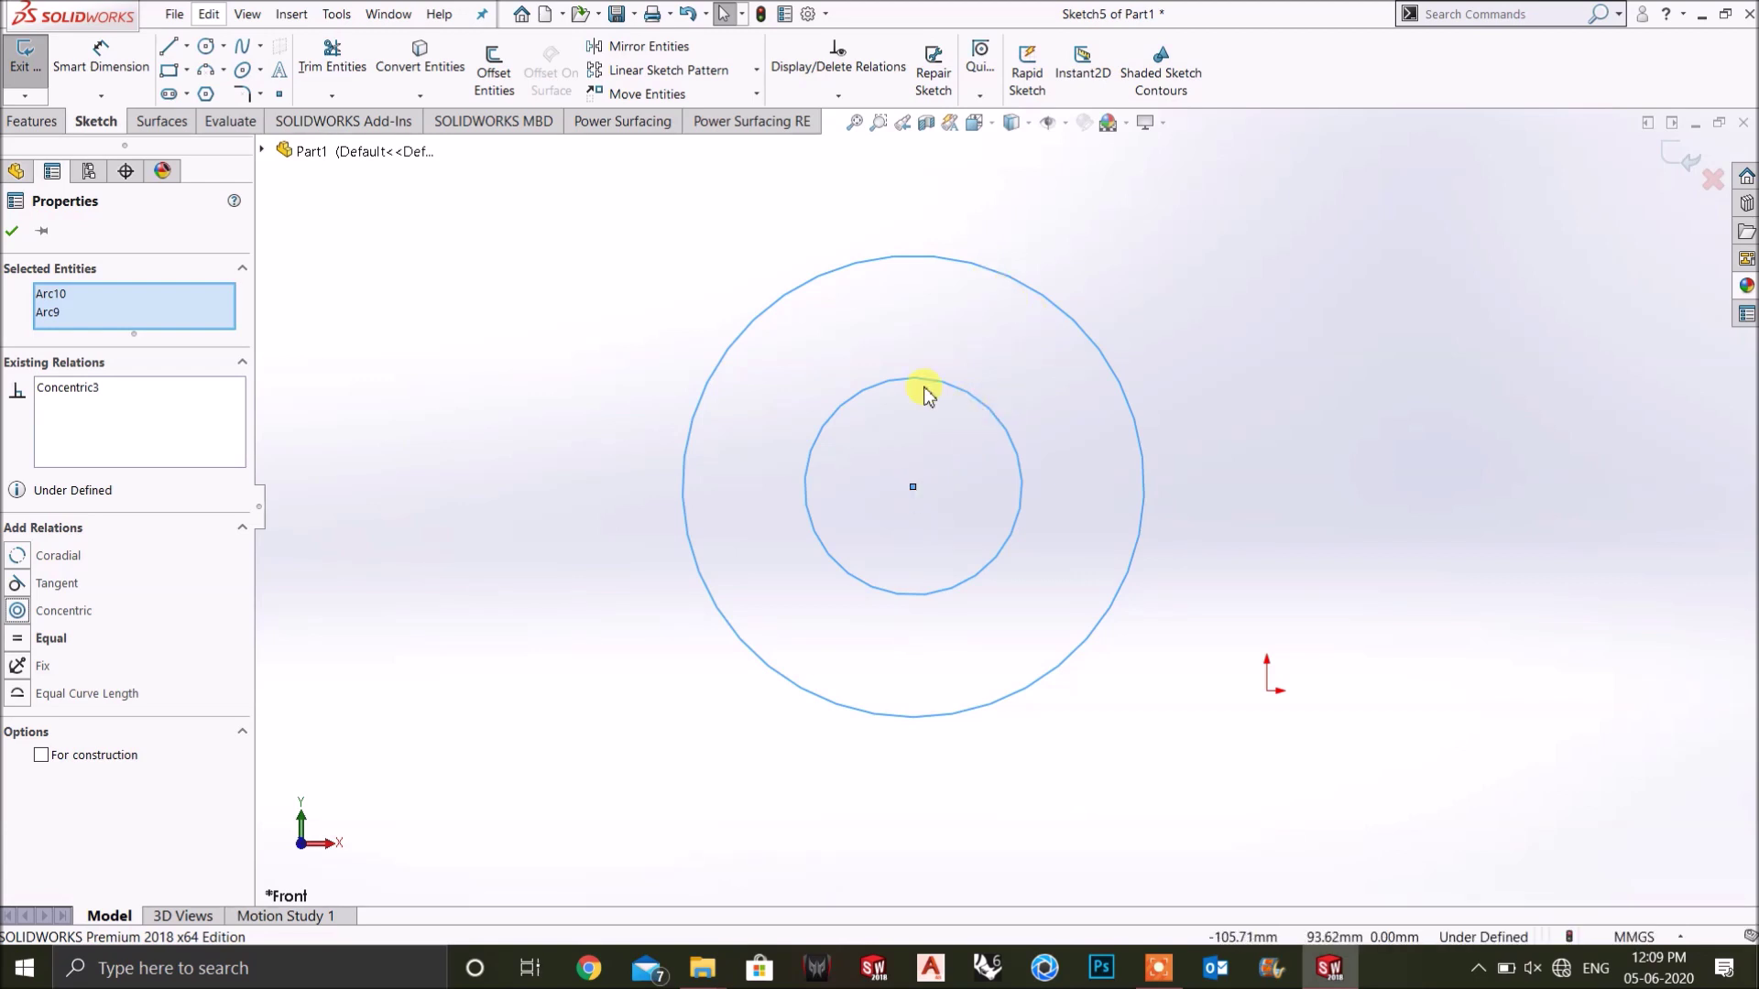
{"action": "key", "text": "ctrl+z"}
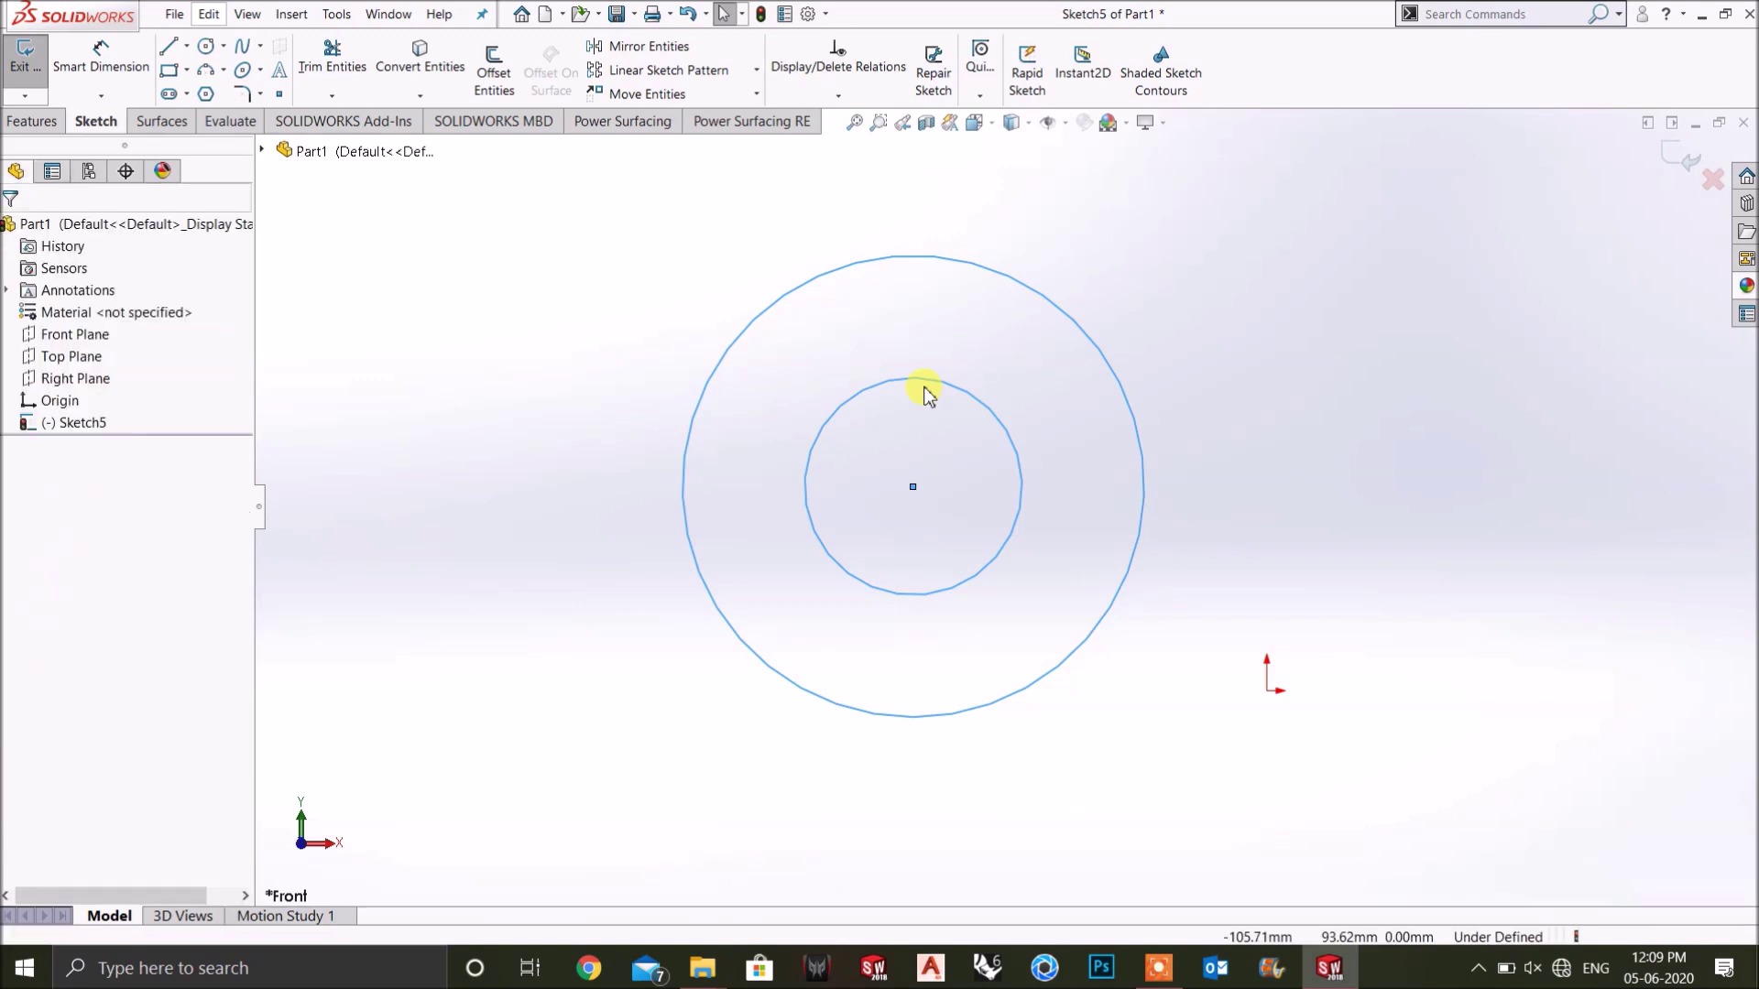
Try an Equal relation between the two circles and undo it.
{"action": "scroll", "coordinate": [1199, 633], "scroll_direction": "up", "scroll_amount": 2}
{"action": "left_click", "coordinate": [32, 638]}
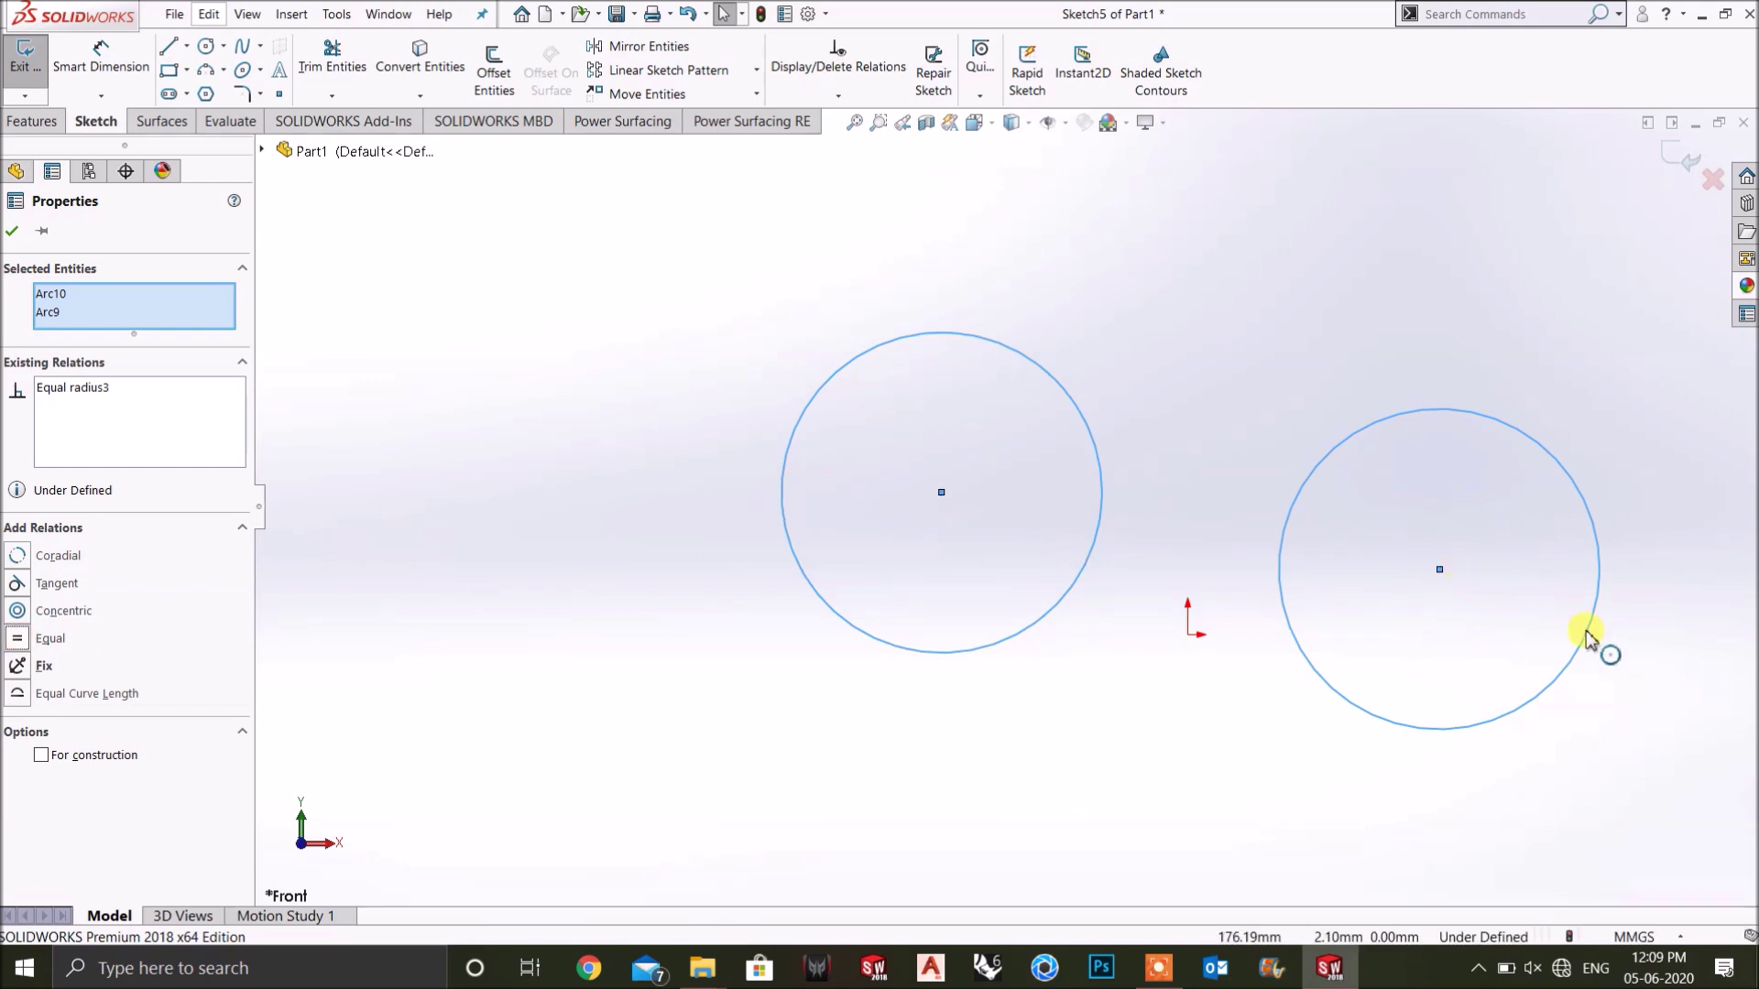
{"action": "key", "text": "ctrl+z"}
Try a Fix relation on both circles and undo it.
{"action": "left_click", "coordinate": [17, 666]}
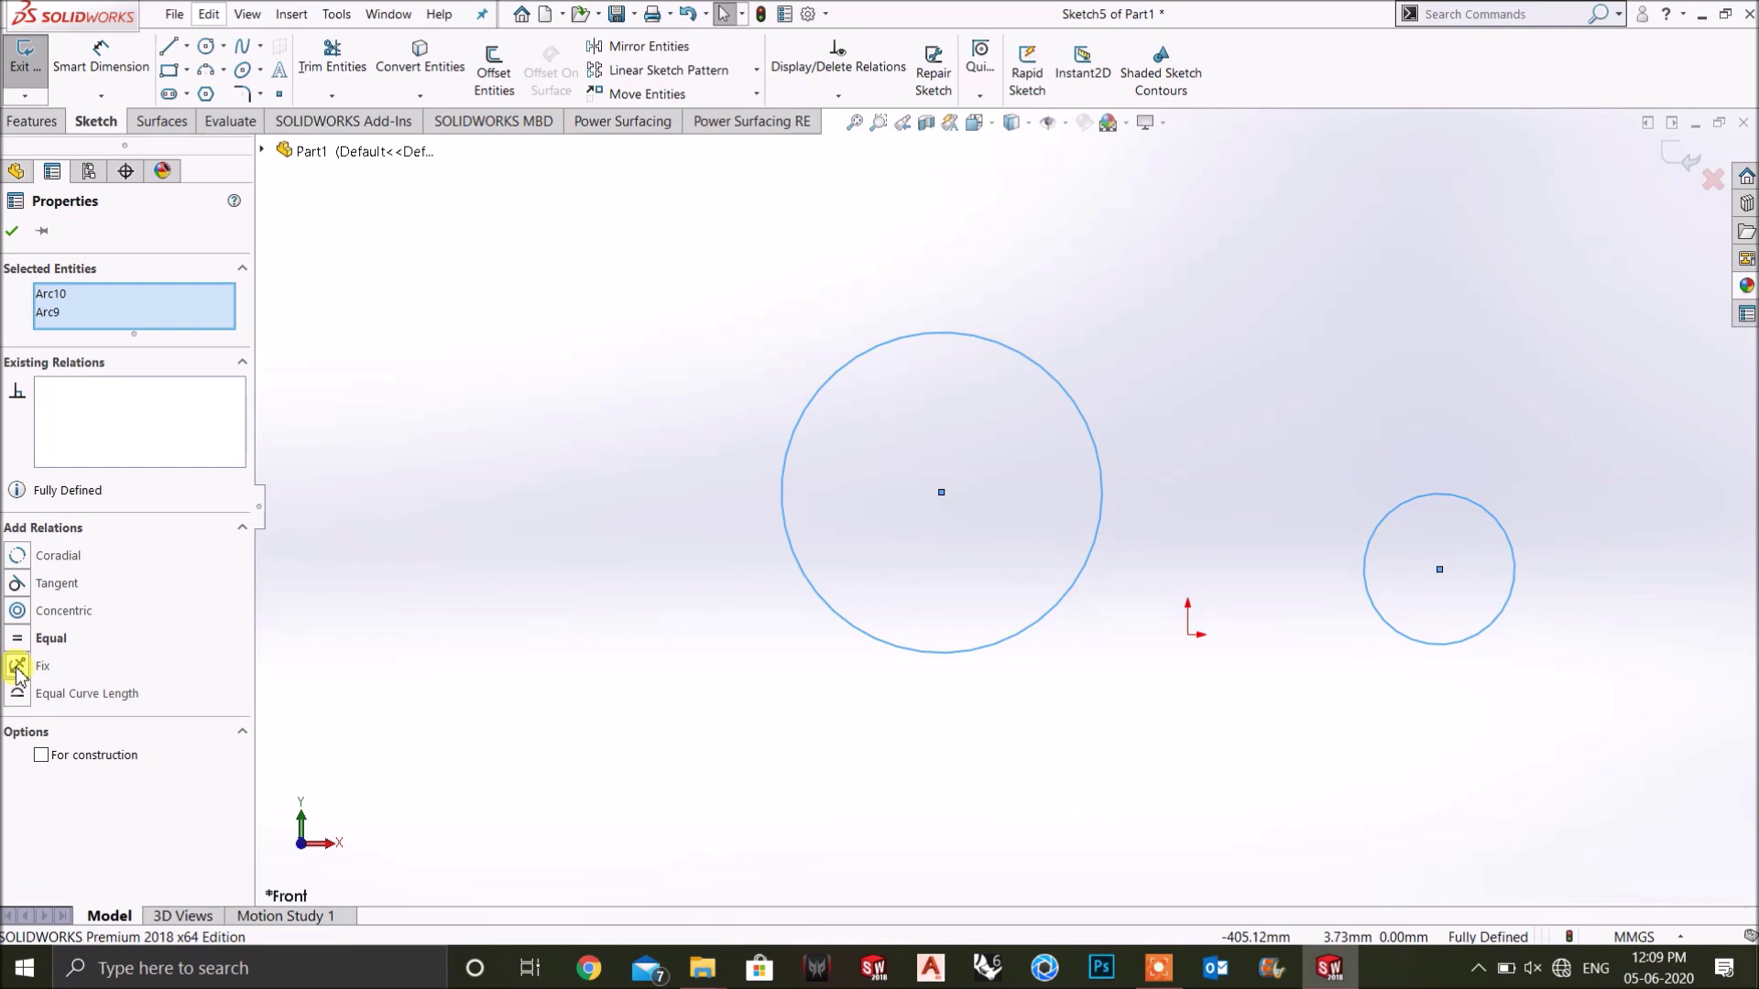
{"action": "left_click", "coordinate": [495, 706]}
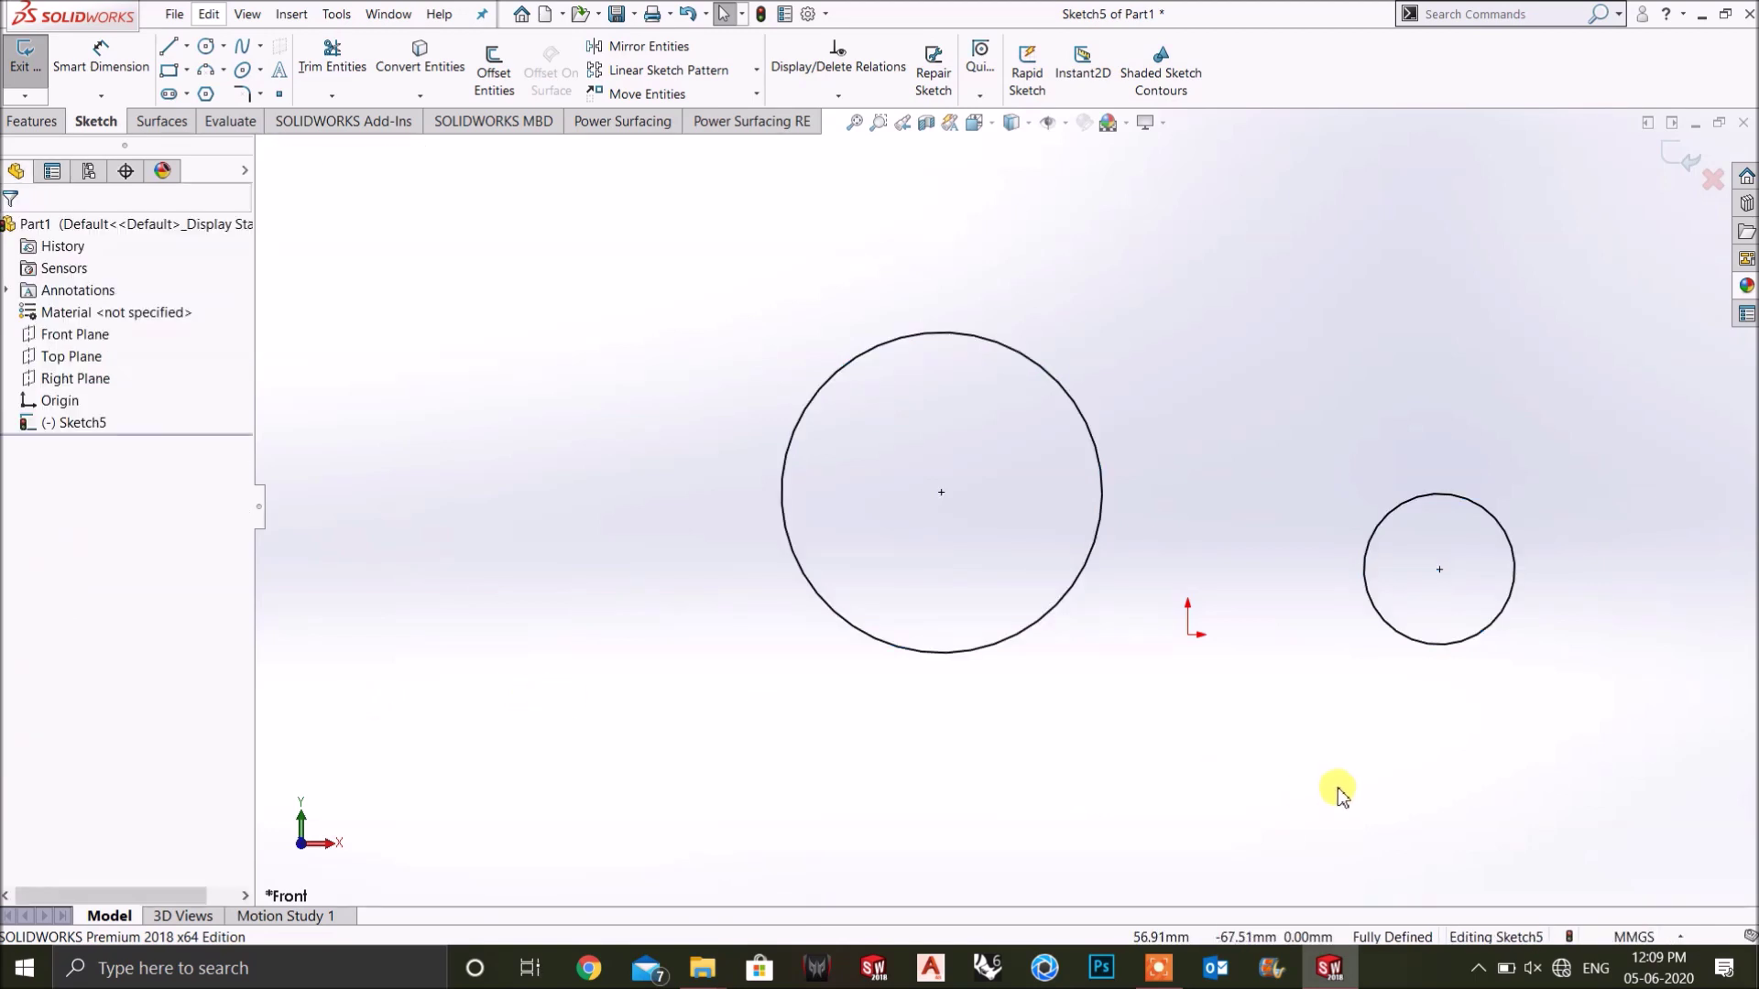
{"action": "key", "text": "ctrl+z"}
Add an Equal Curve Length relation between the two circles.
{"action": "left_click_drag", "start_coordinate": [1621, 844], "coordinate": [562, 227]}
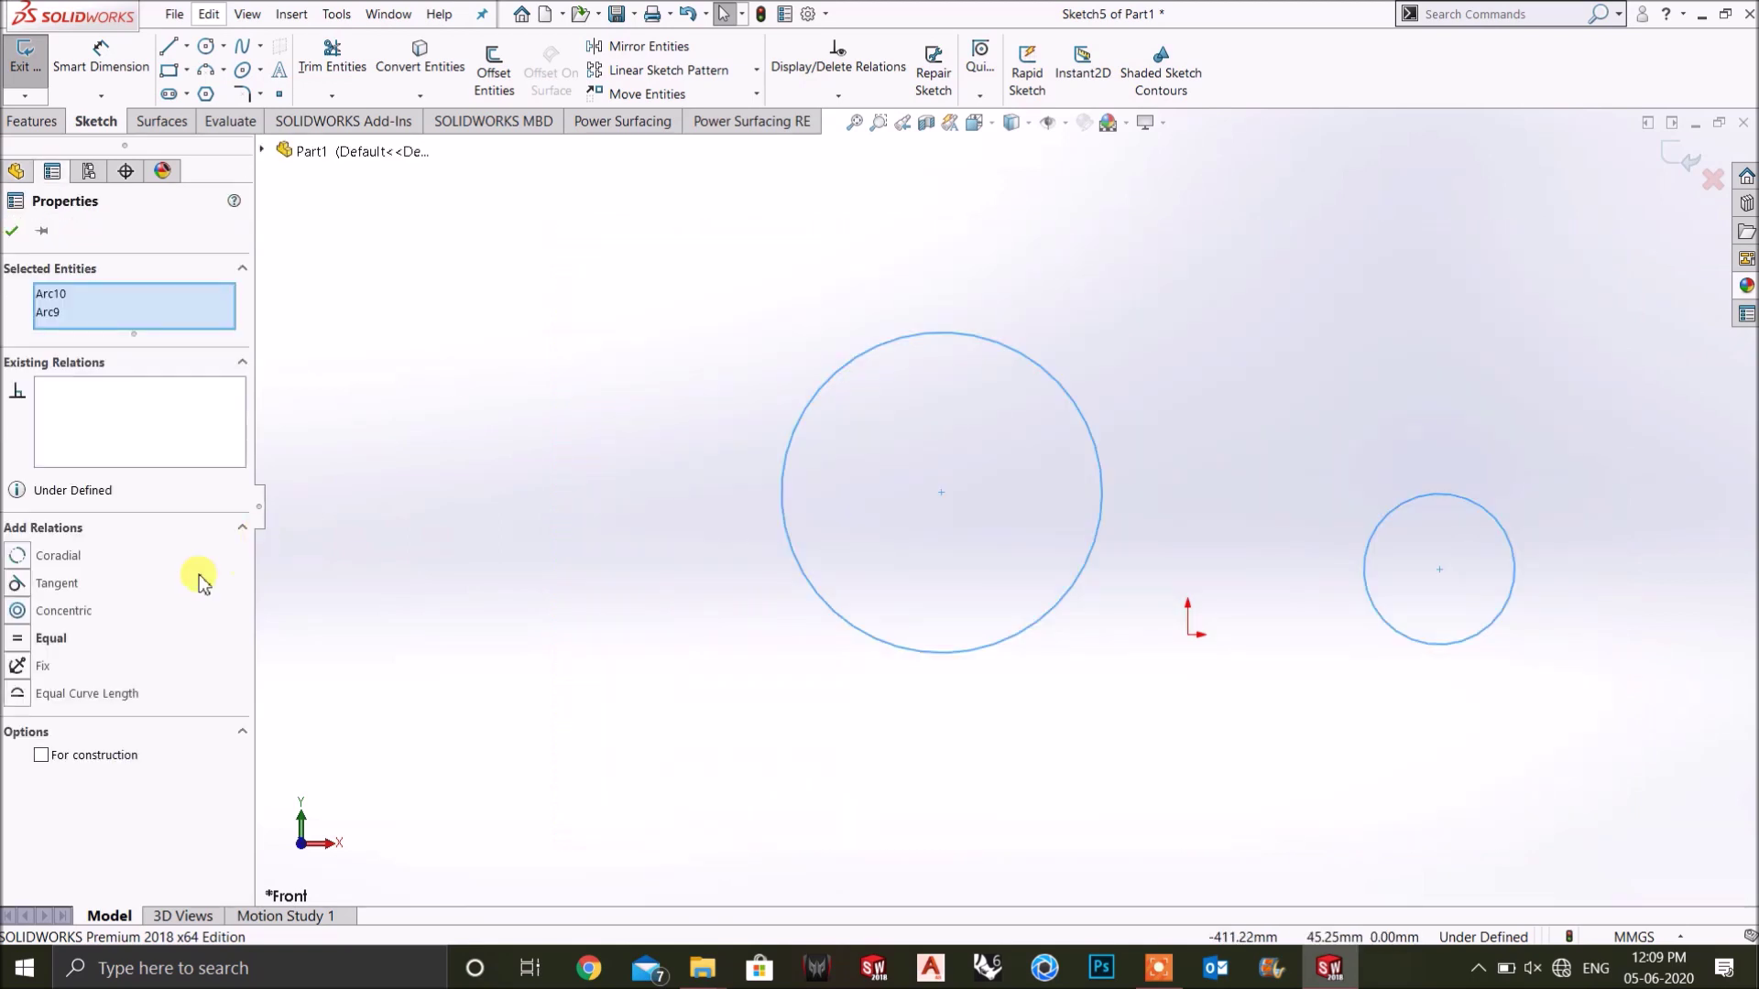
{"action": "left_click", "coordinate": [19, 694]}
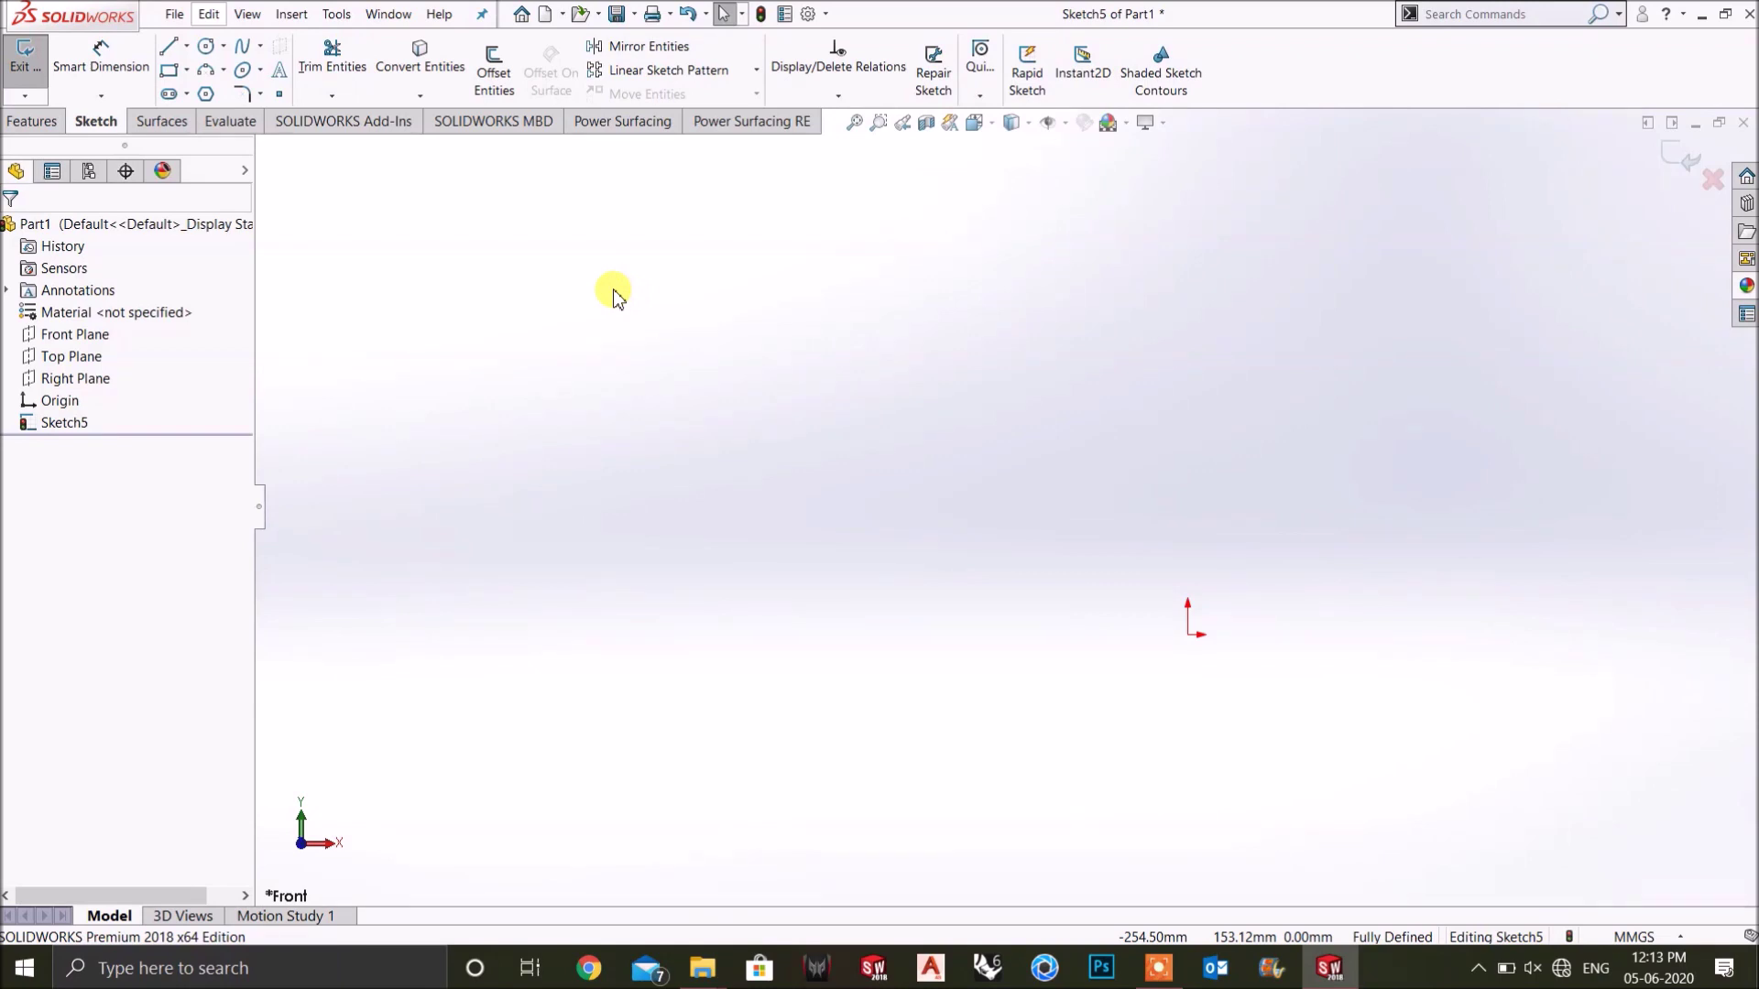
Sketch a vertical line about 175 mm long and, to its right, a separate line about 193 mm long inclined at about 35°.
{"action": "left_click", "coordinate": [168, 46]}
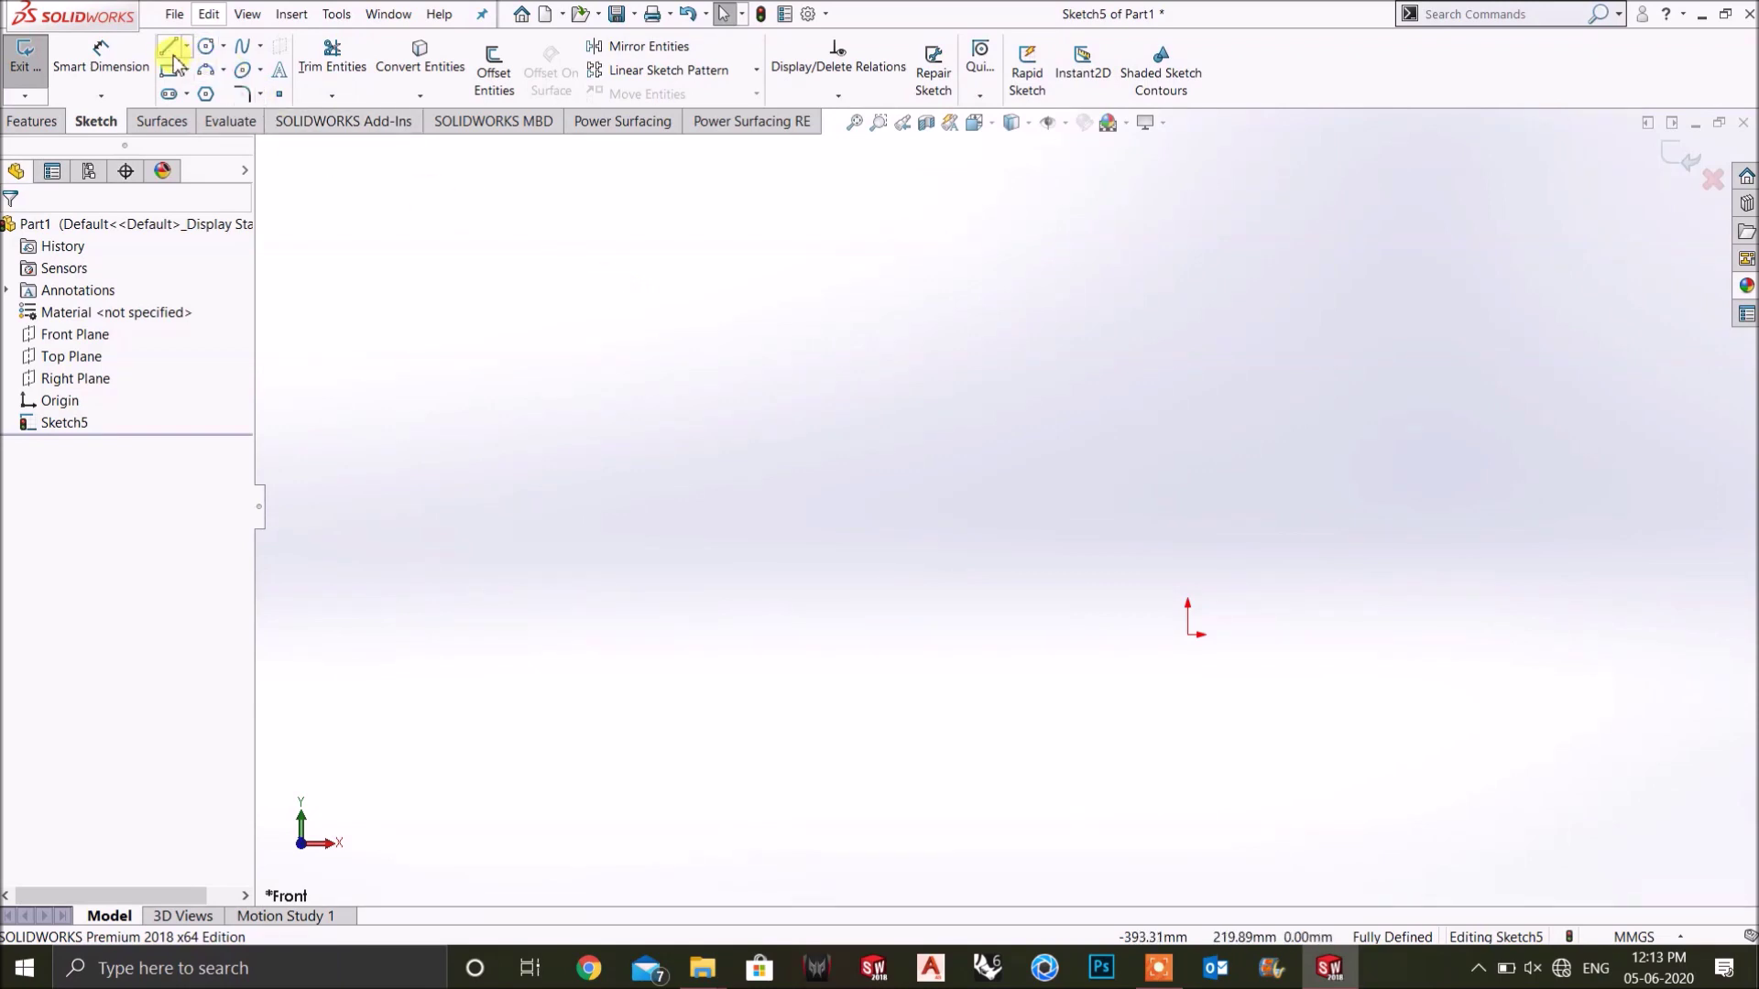
{"action": "left_click", "coordinate": [628, 362]}
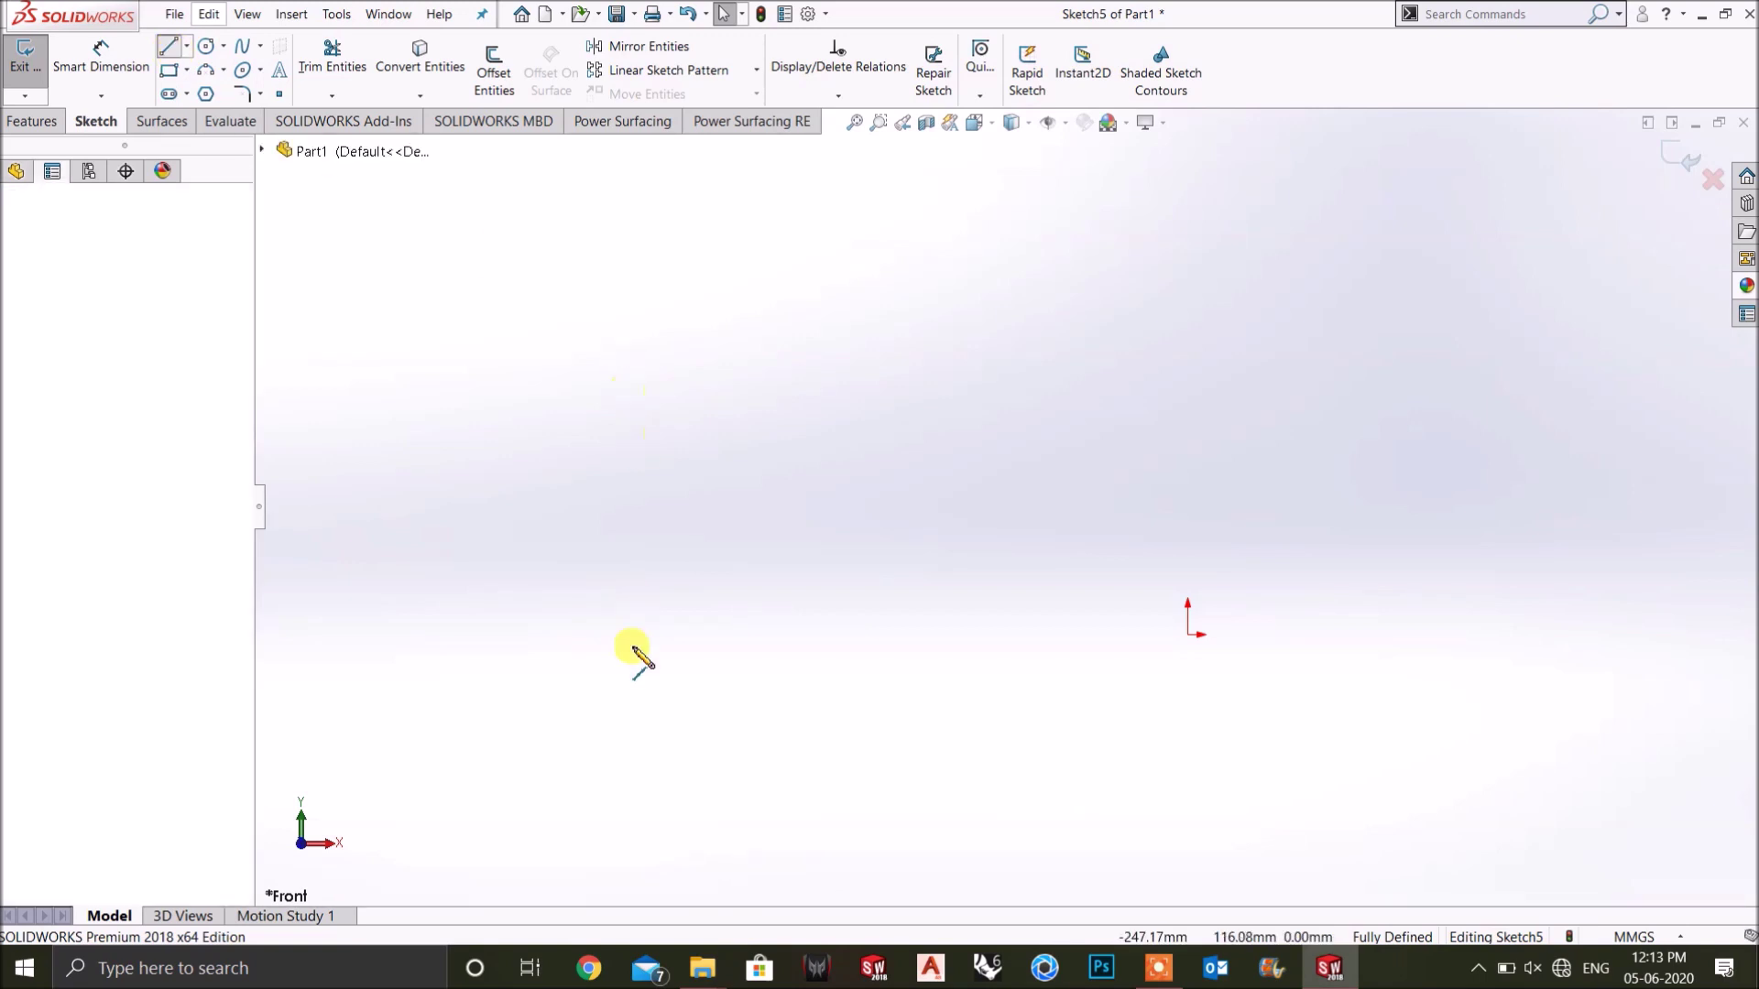
{"action": "double_click", "coordinate": [629, 756]}
{"action": "left_click", "coordinate": [829, 680]}
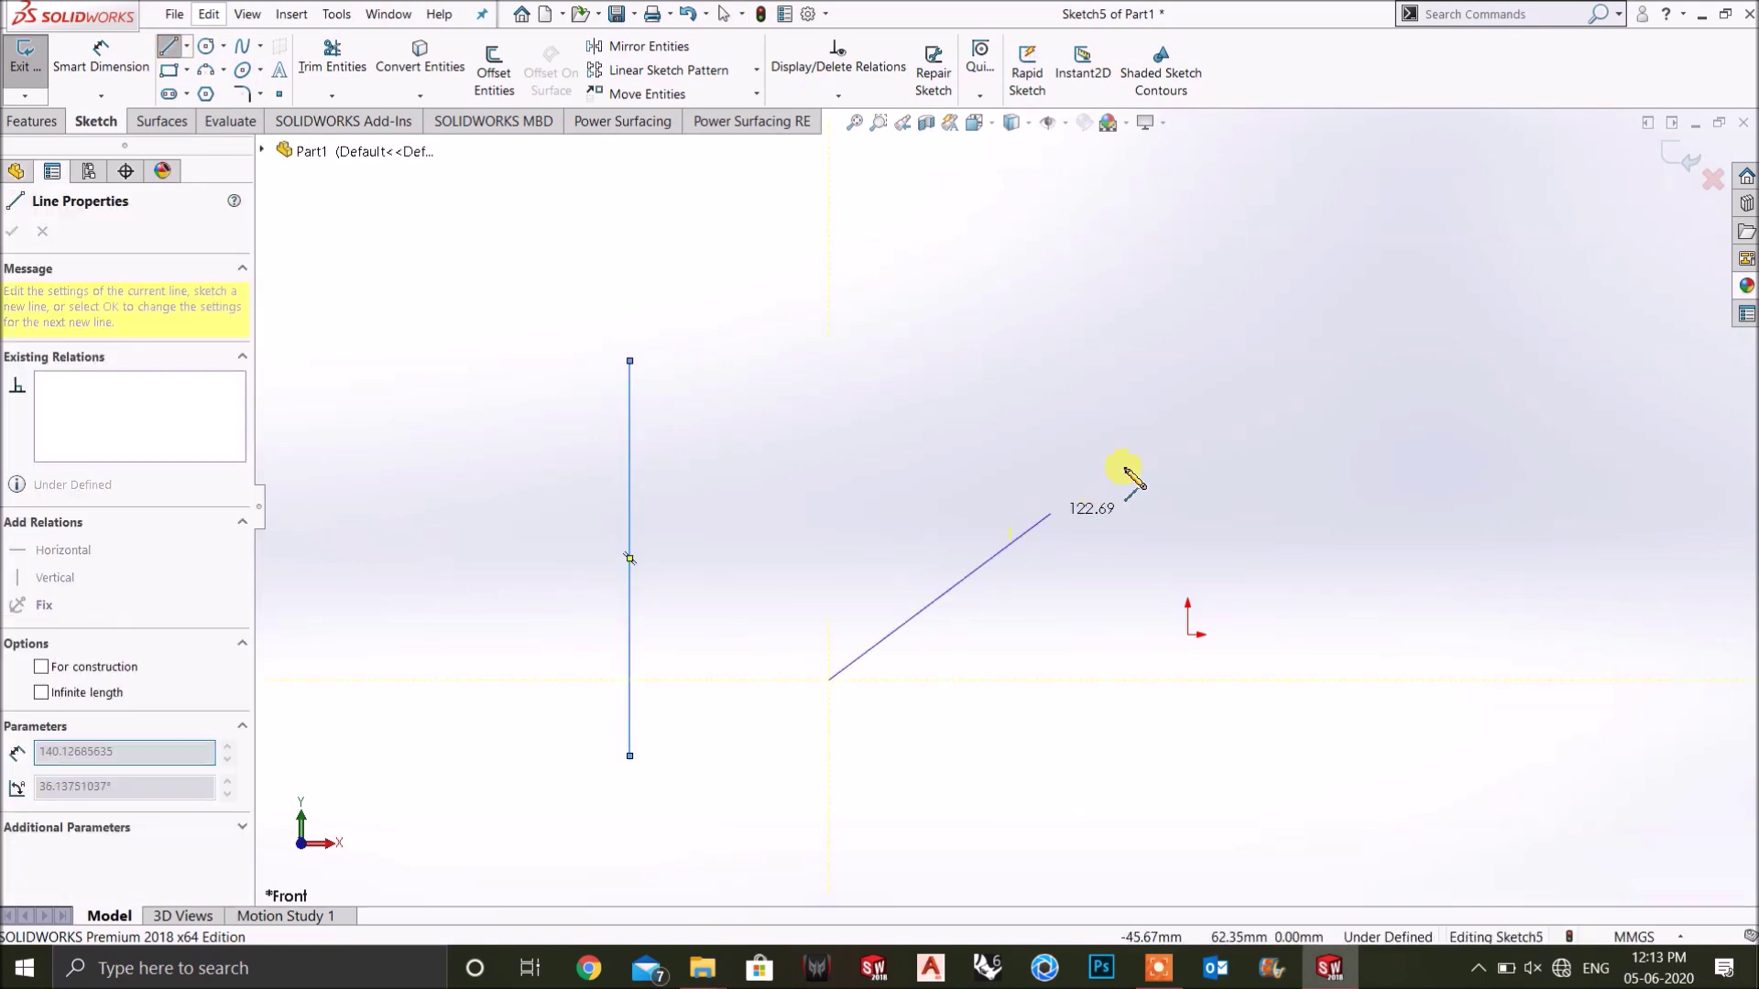
{"action": "double_click", "coordinate": [1187, 432]}
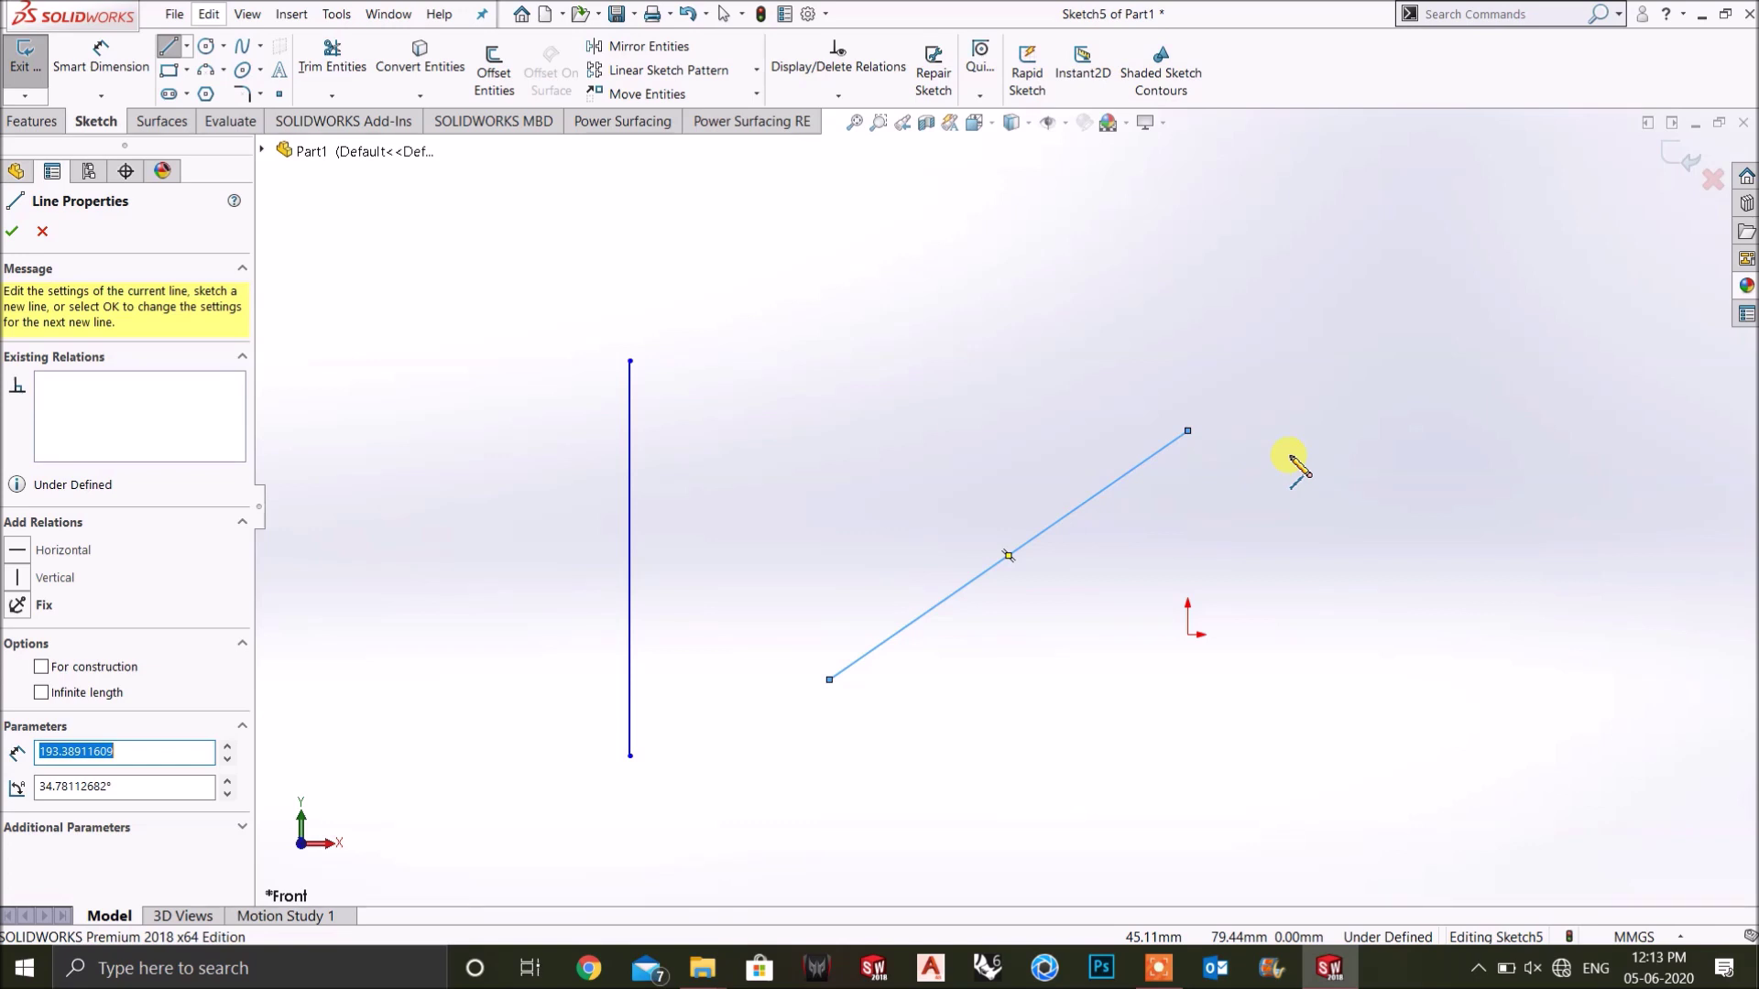
{"action": "right_click", "coordinate": [1418, 335]}
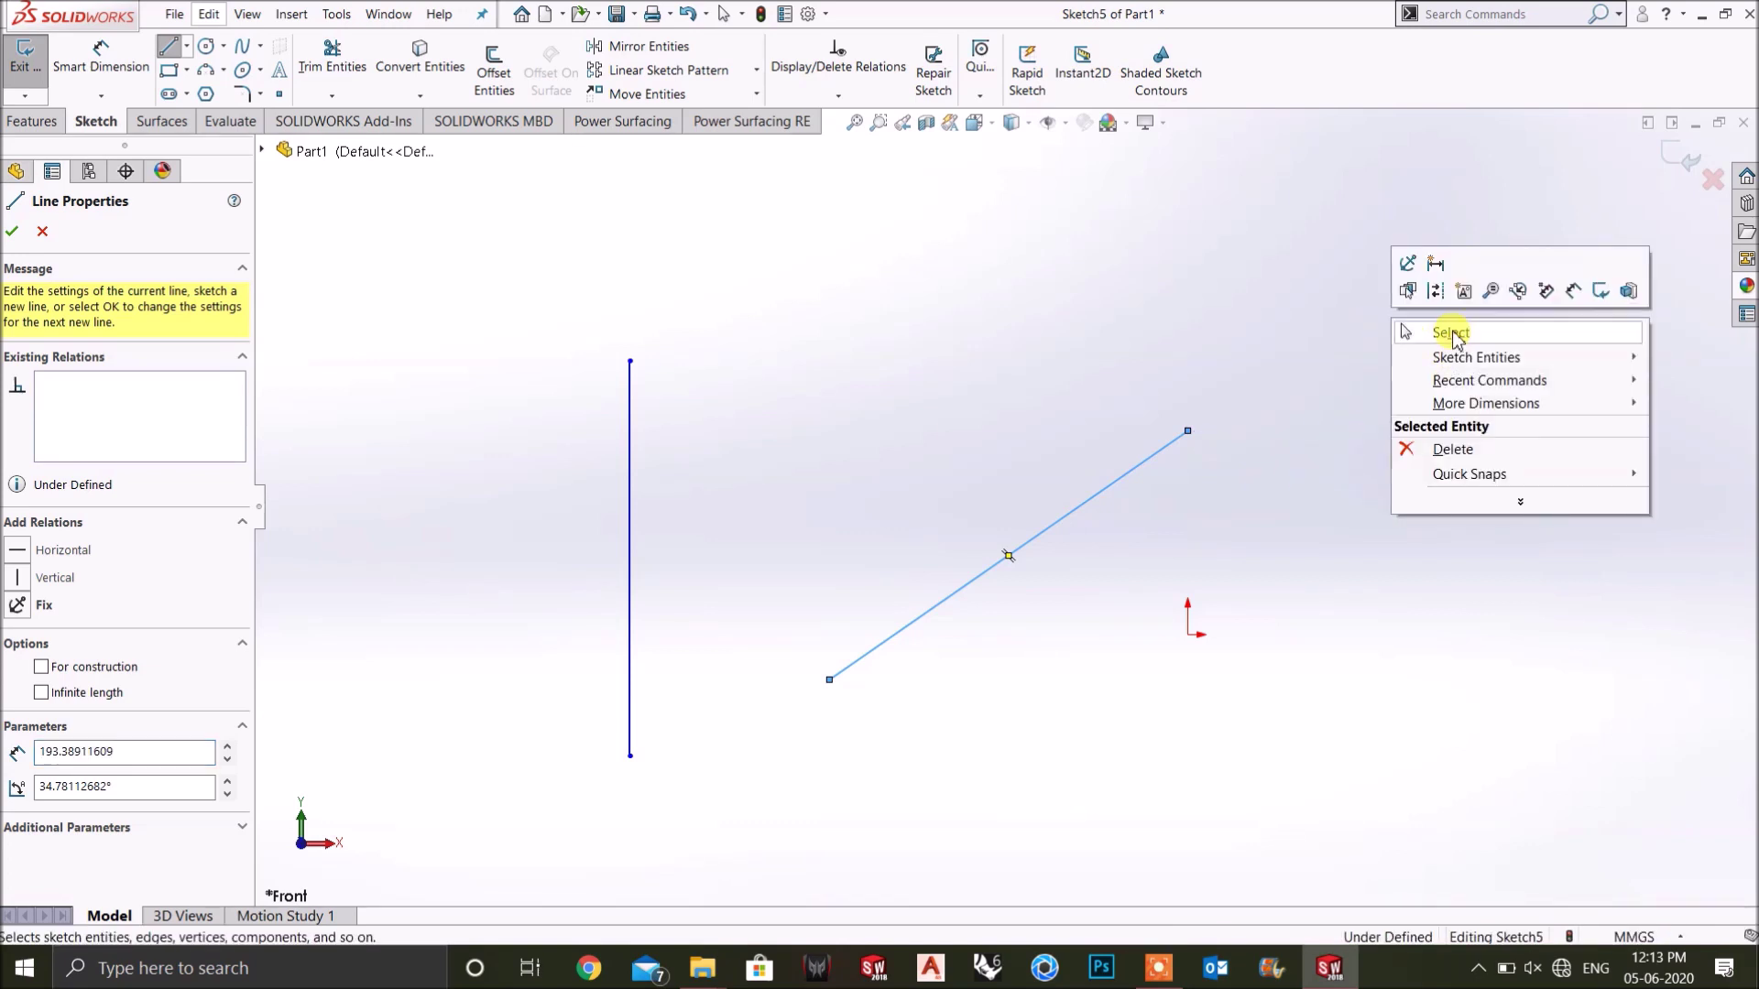
{"action": "left_click", "coordinate": [1450, 333]}
{"action": "left_click_drag", "start_coordinate": [1326, 765], "coordinate": [534, 270]}
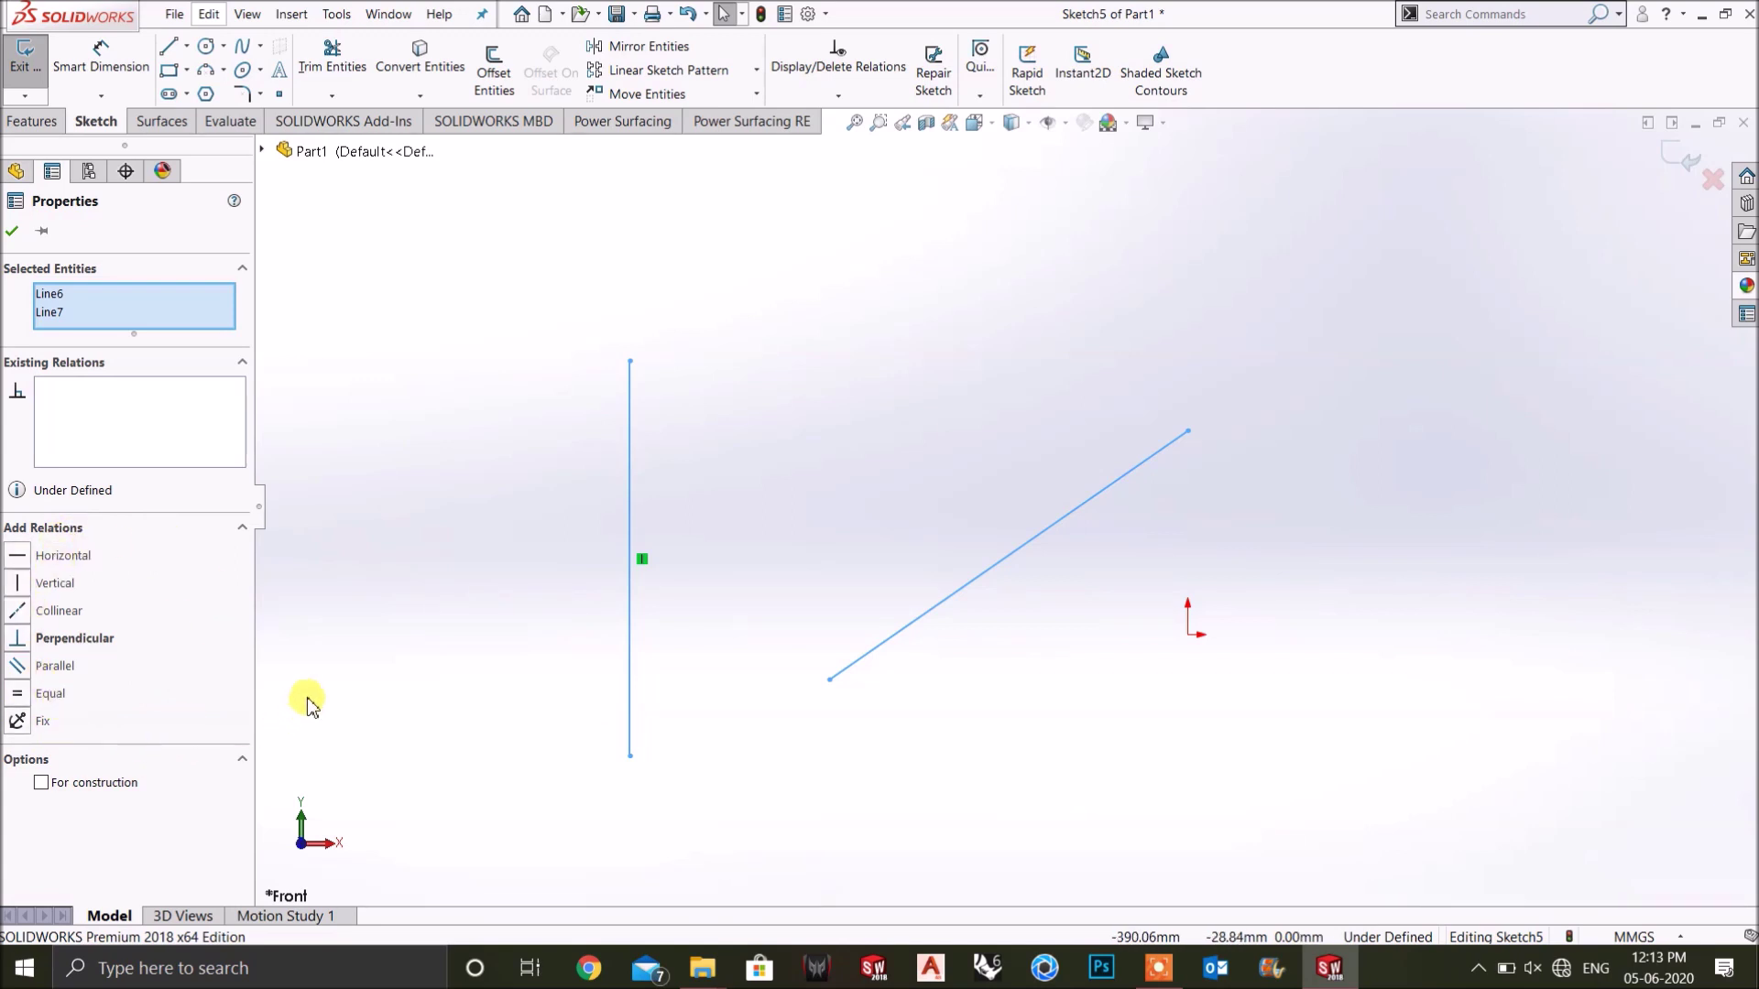
{"action": "left_click", "coordinate": [778, 780]}
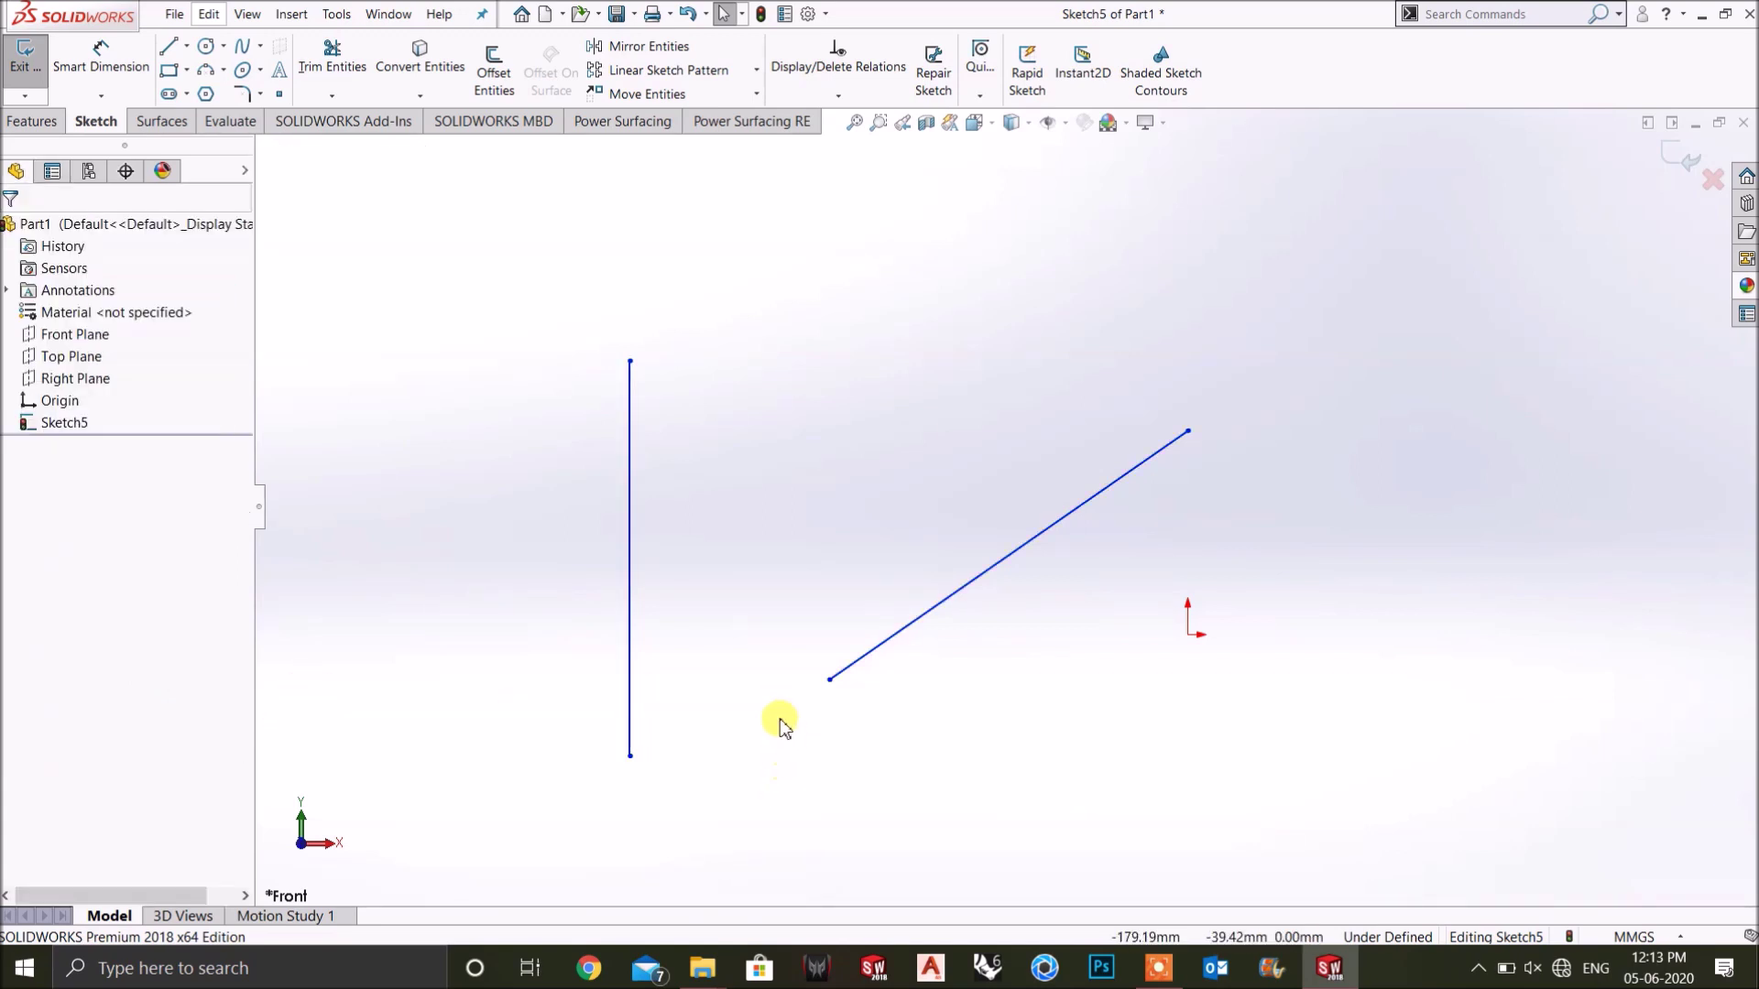
Add a Coincident relation between the vertical line and the inclined line's lower endpoint, and slide that endpoint down along the line.
{"action": "left_click", "coordinate": [630, 649]}
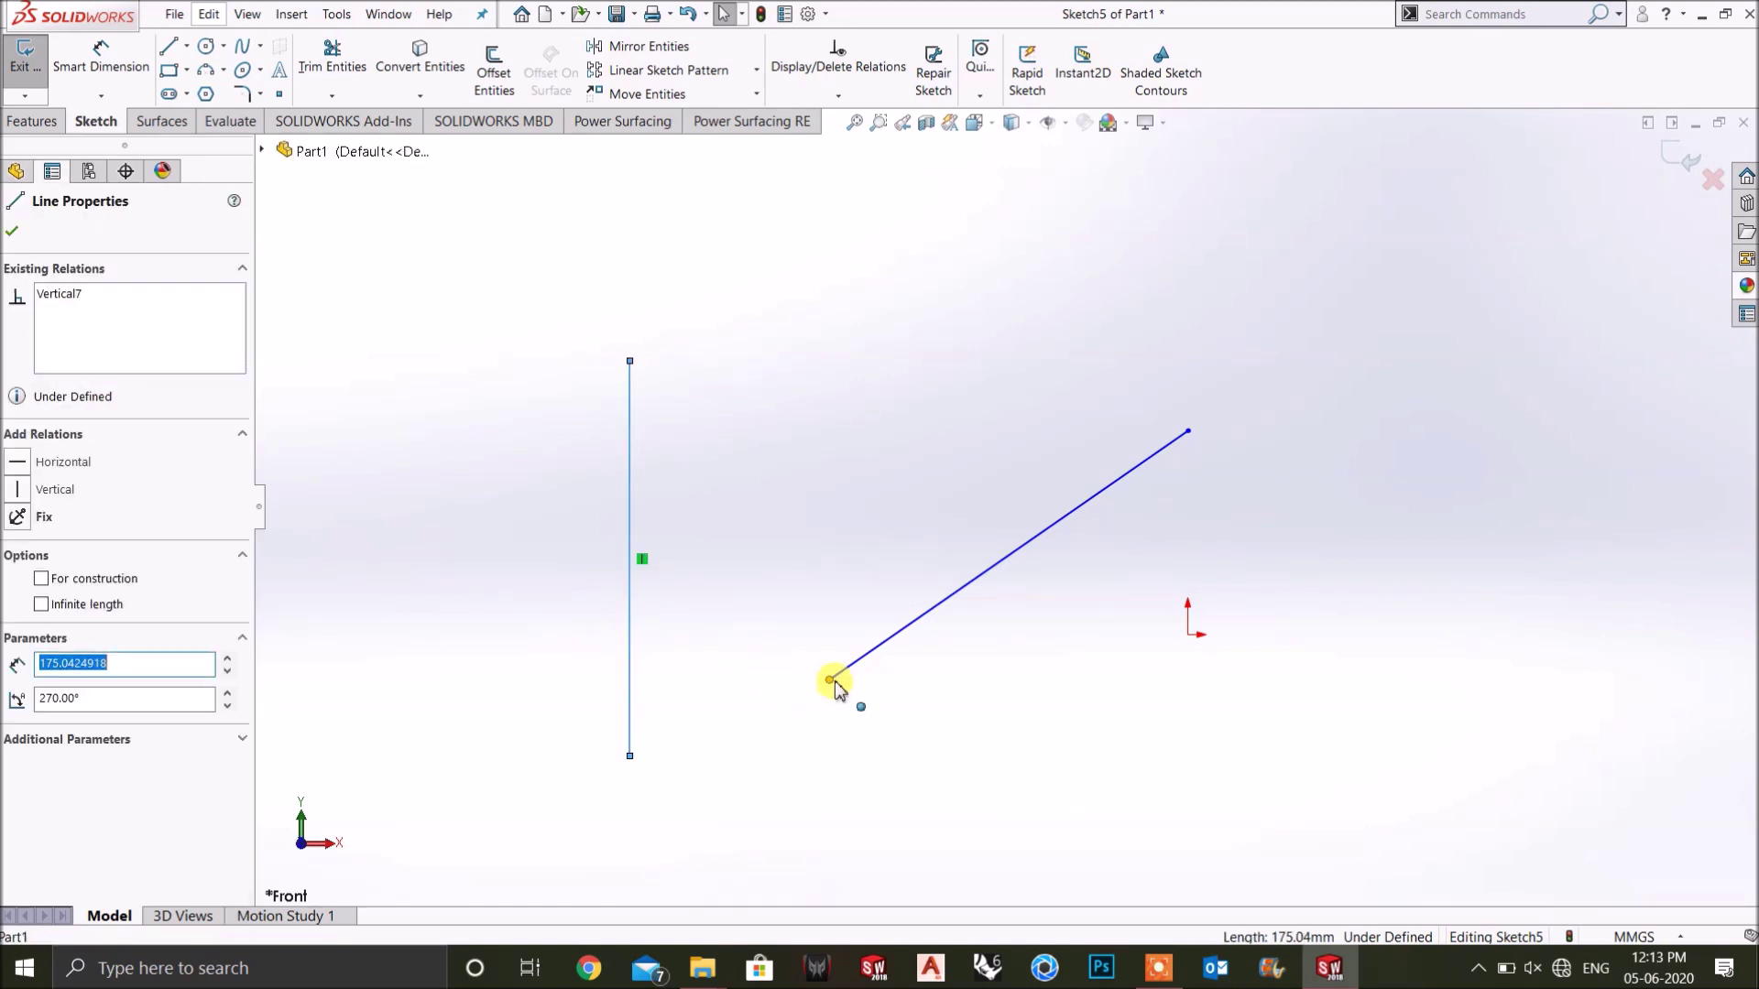
{"action": "left_click", "coordinate": [830, 681], "text": "ctrl"}
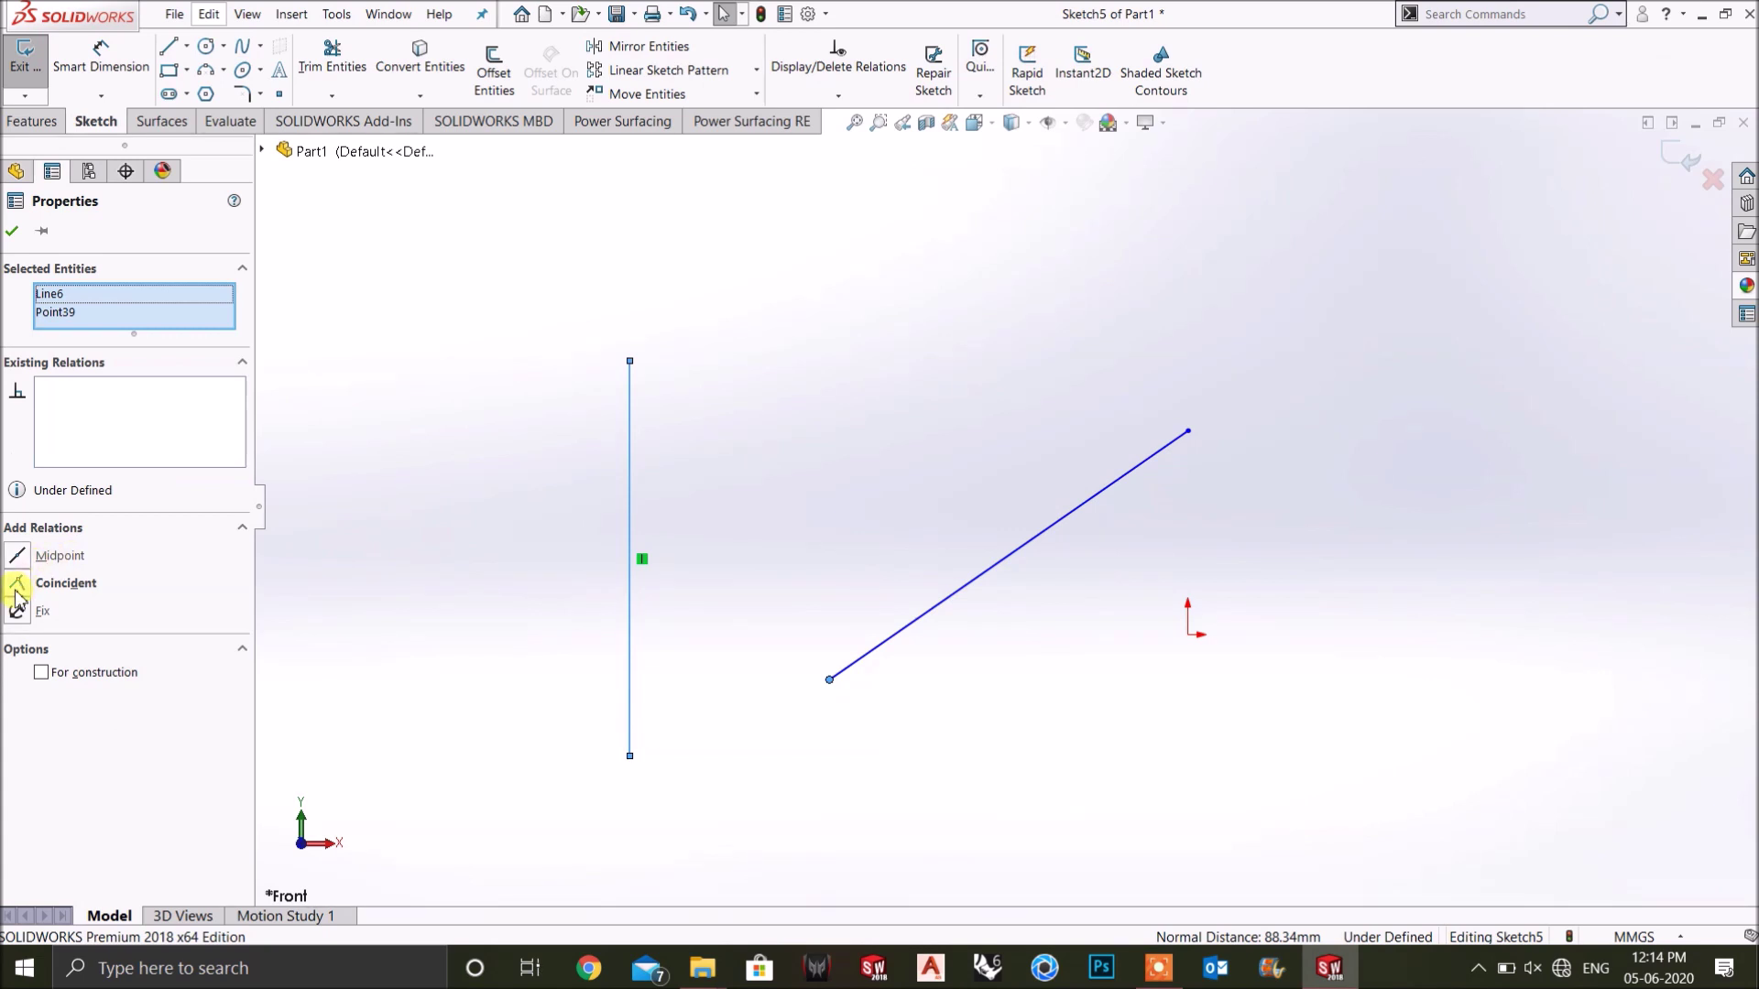
{"action": "left_click", "coordinate": [17, 587]}
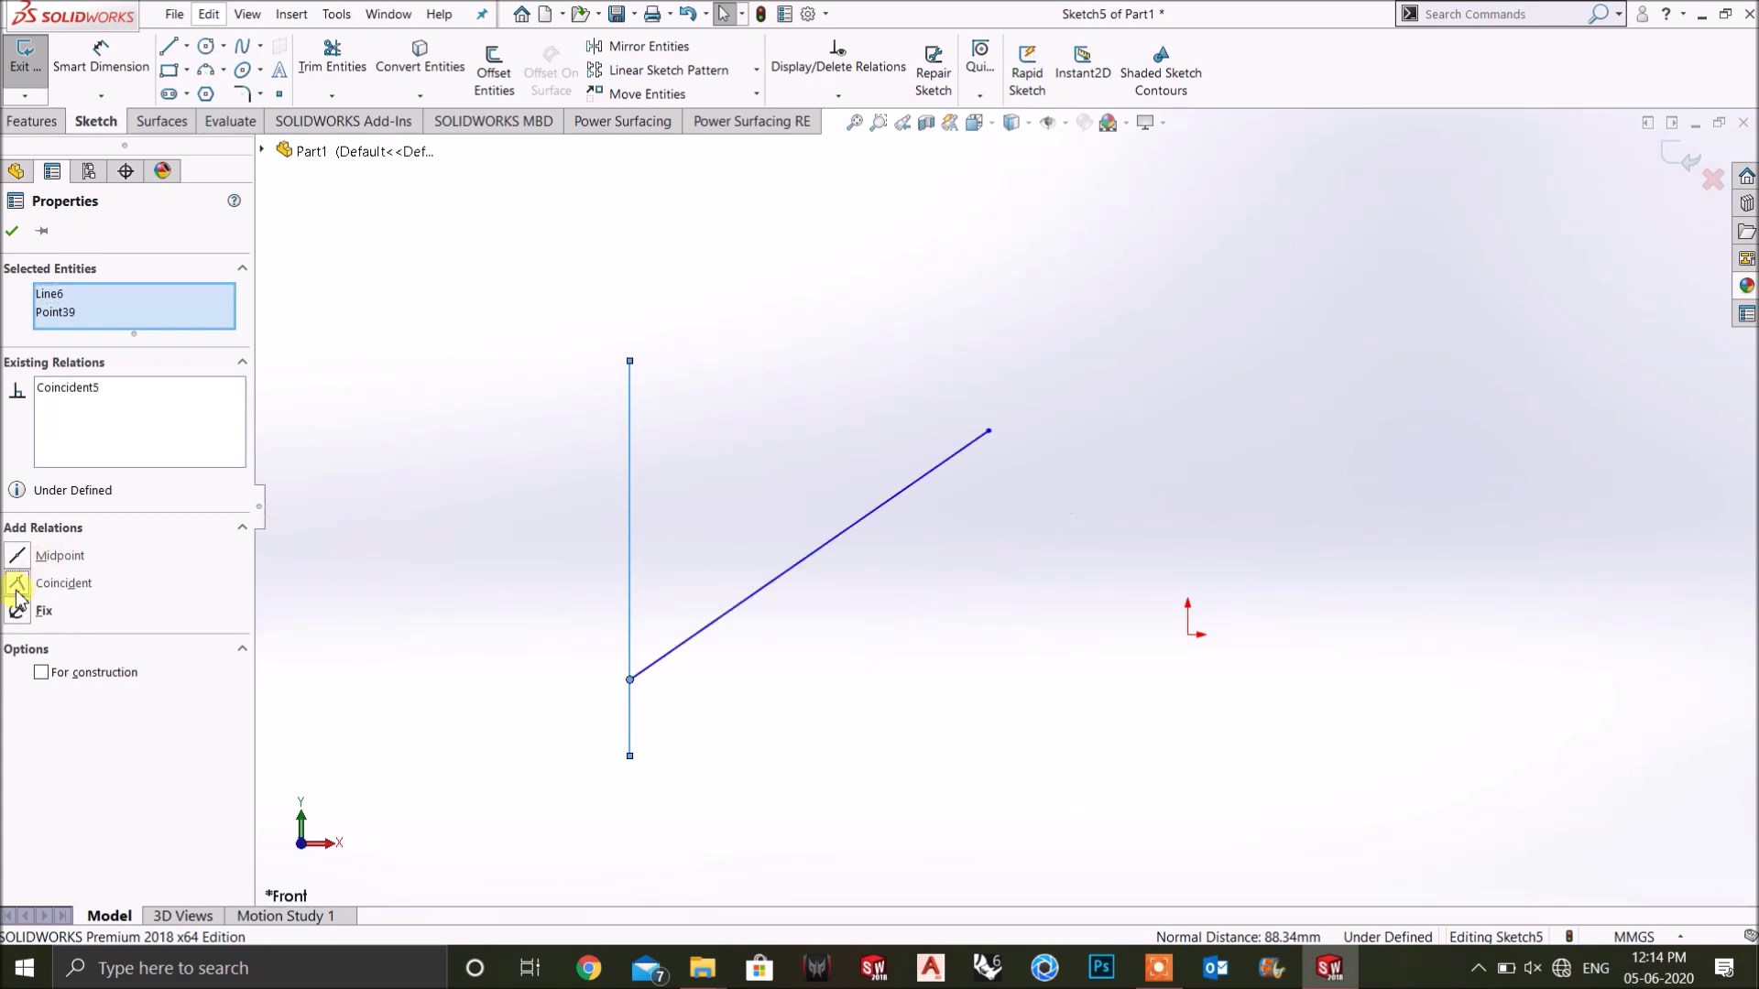
{"action": "scroll", "coordinate": [496, 710], "scroll_direction": "down", "scroll_amount": 1}
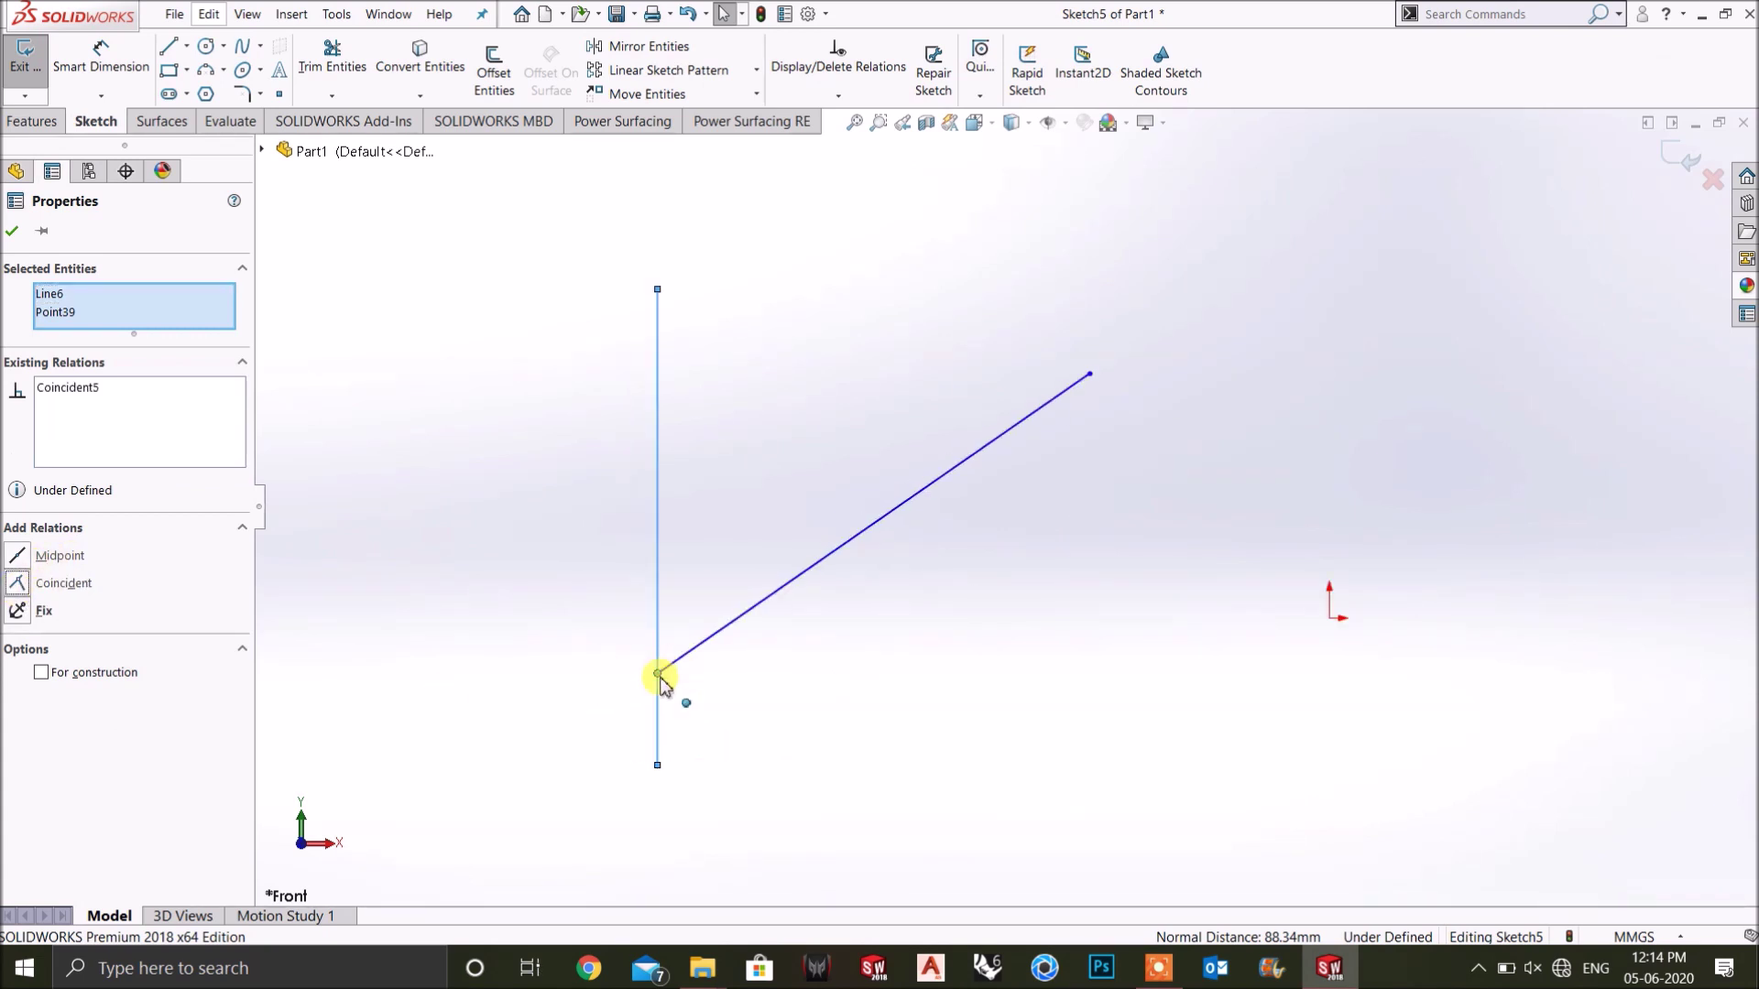
{"action": "left_click", "coordinate": [668, 453]}
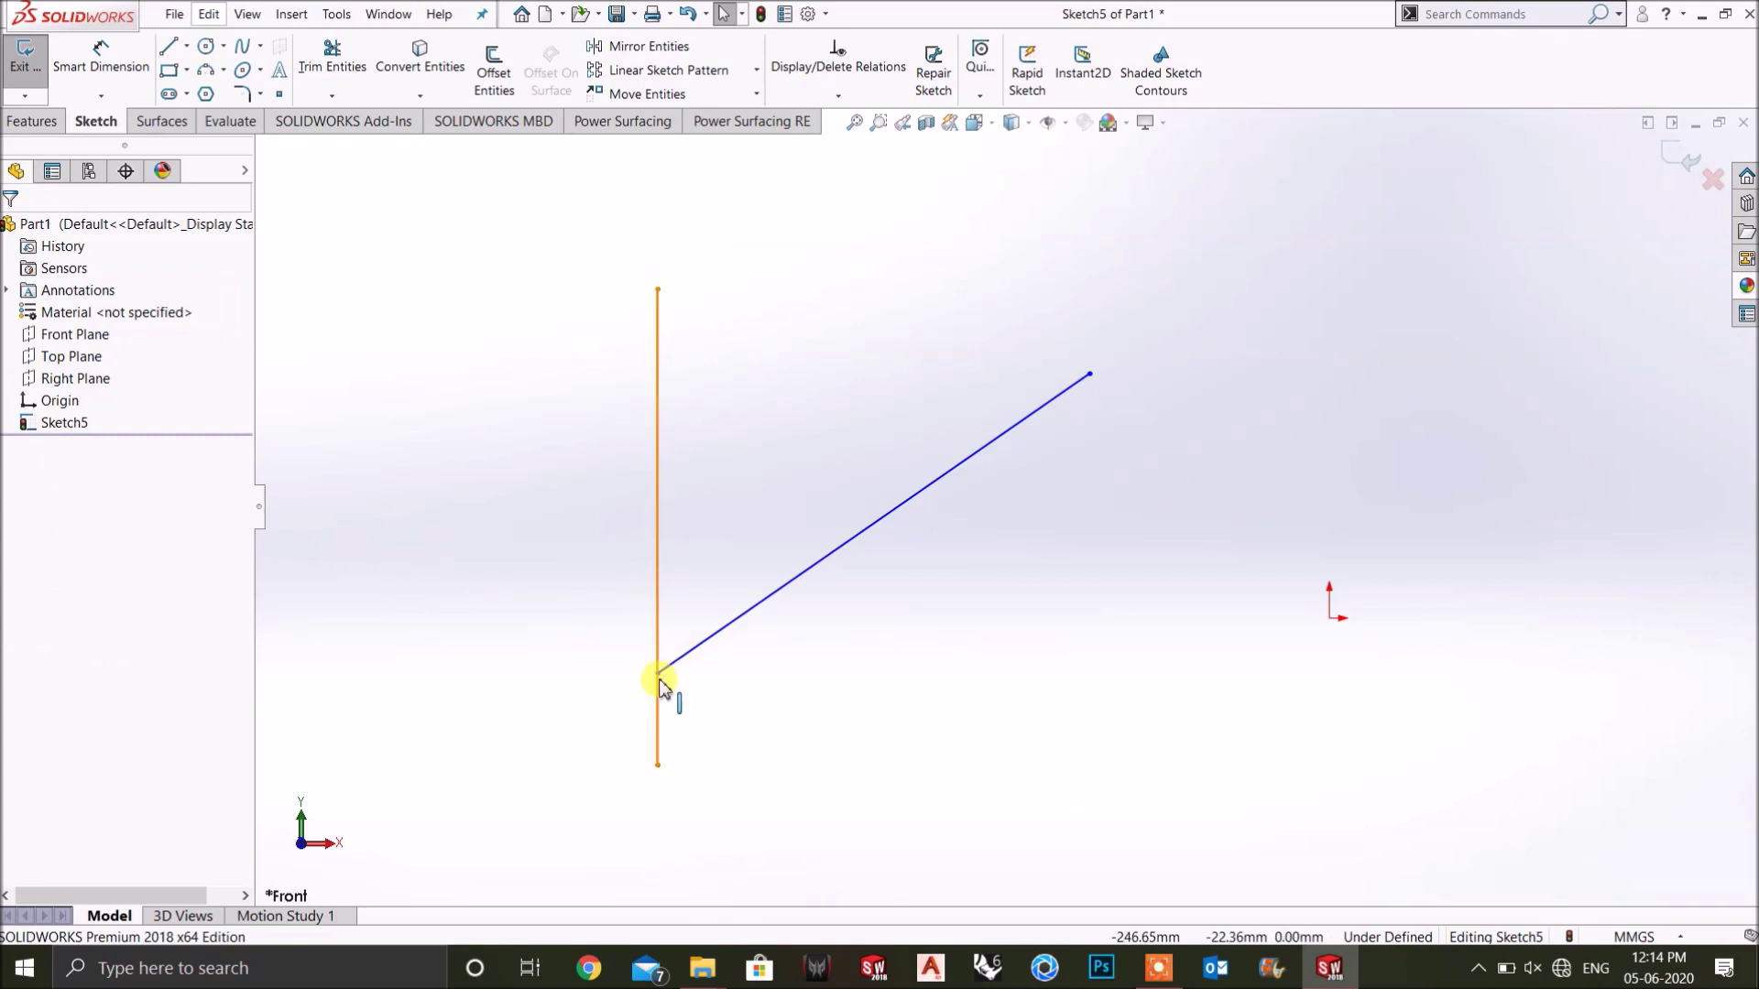
{"action": "left_click_drag", "start_coordinate": [659, 675], "coordinate": [675, 735]}
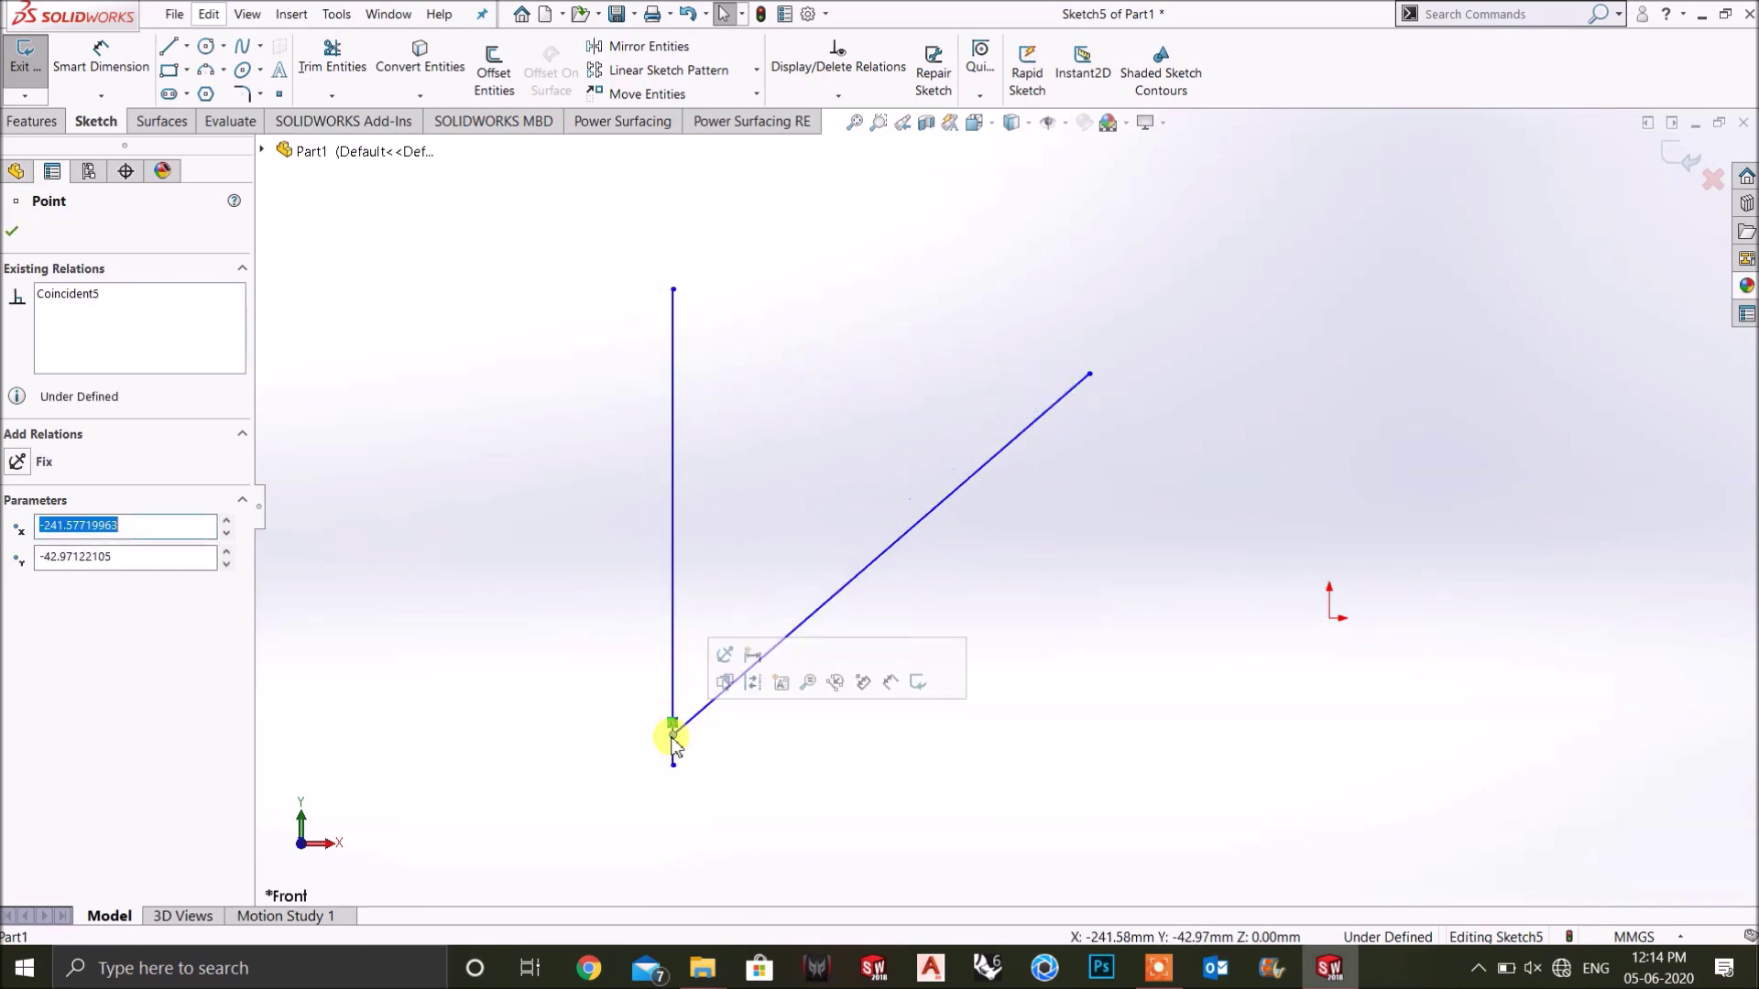
Delete the lower endpoint's Coincident relation and add a Midpoint relation between that endpoint and the vertical line.
{"action": "right_click", "coordinate": [110, 302]}
{"action": "left_click", "coordinate": [156, 335]}
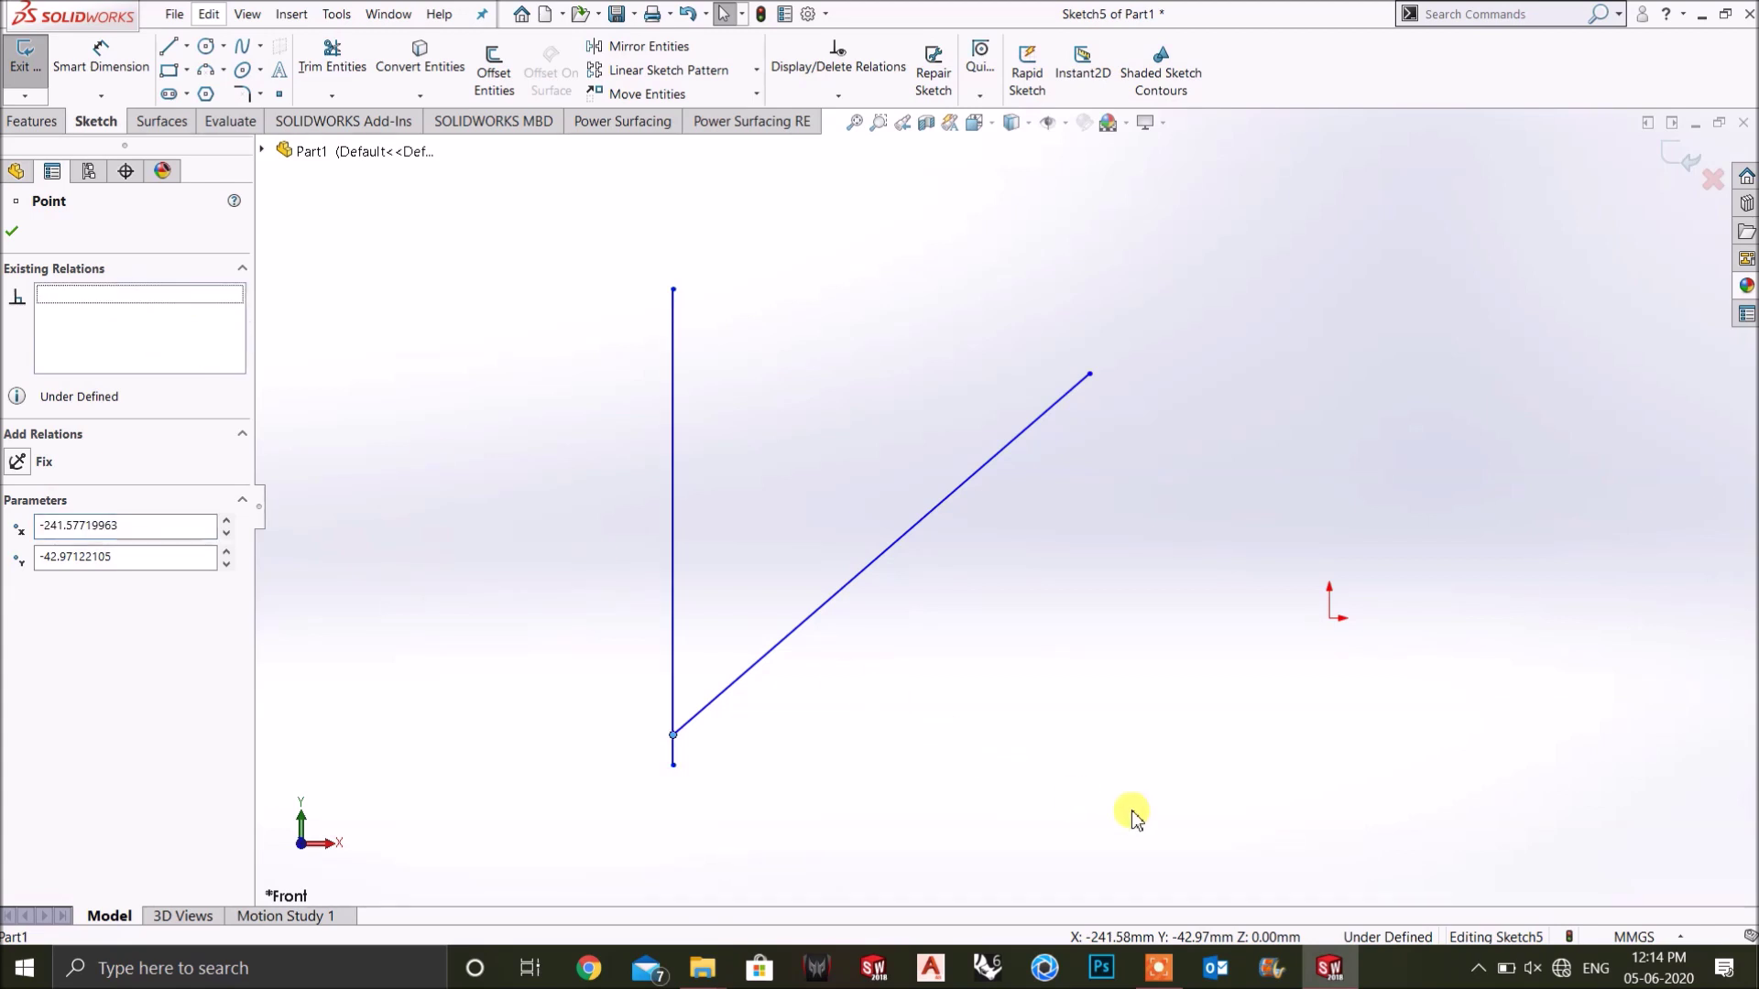
{"action": "left_click", "coordinate": [673, 689], "text": "ctrl"}
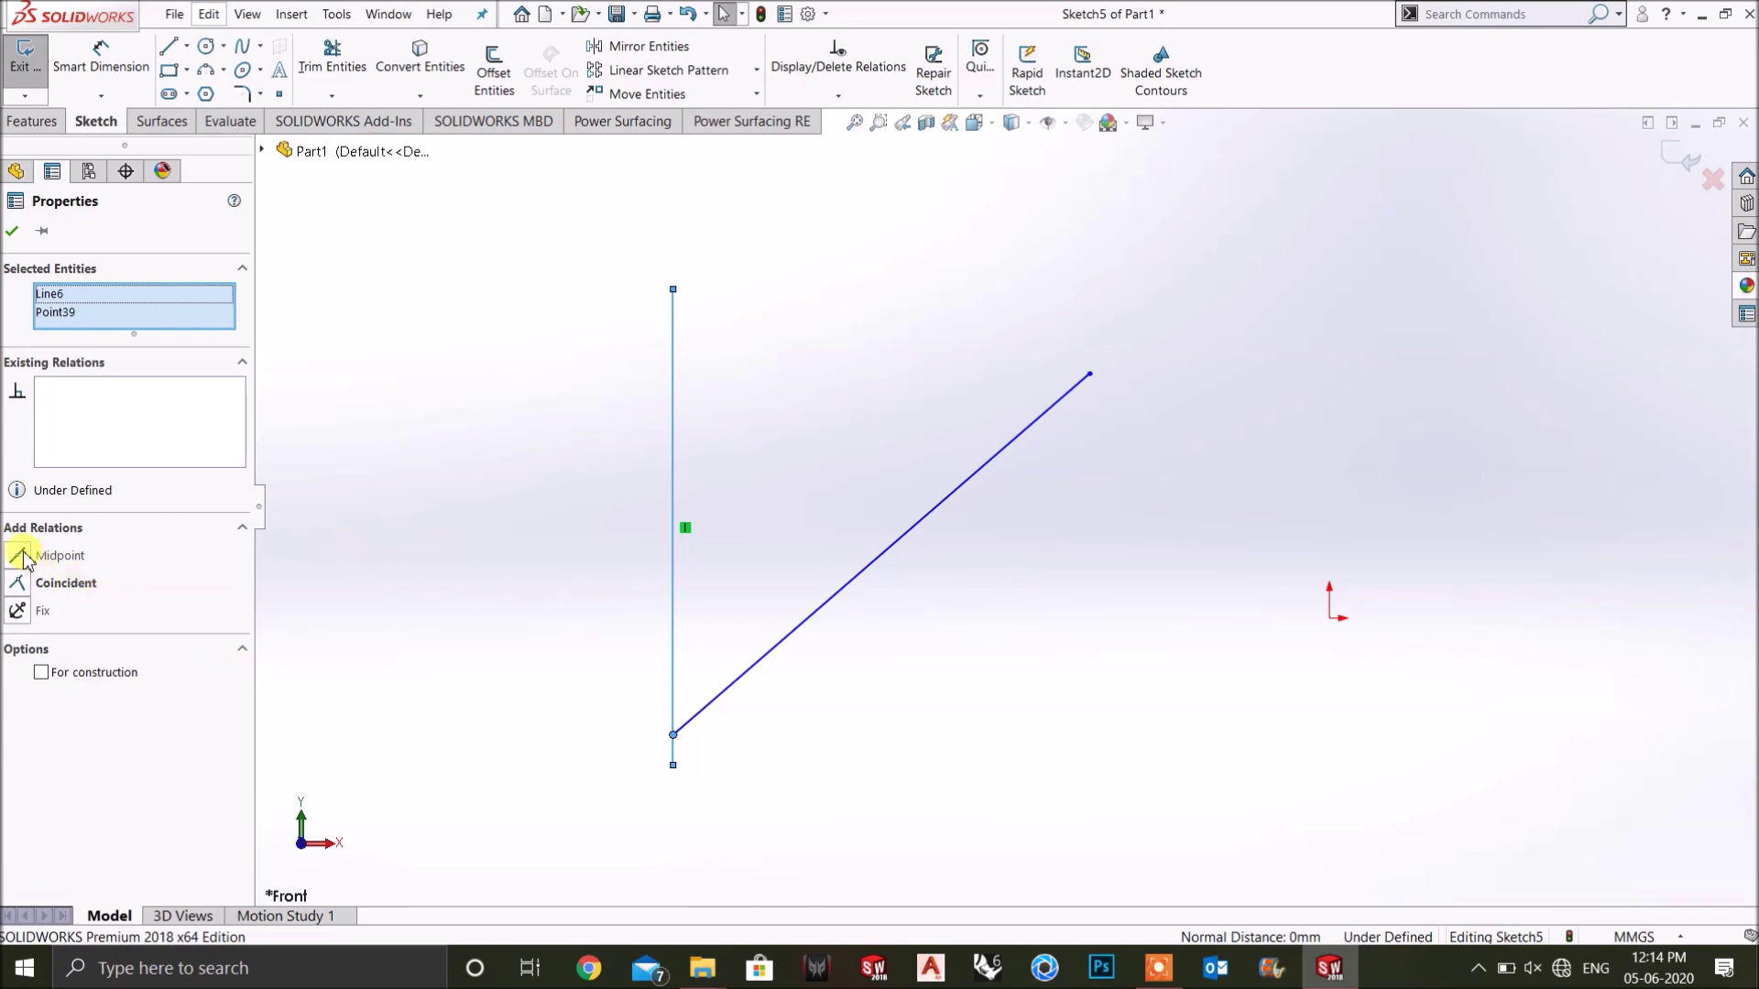
{"action": "left_click", "coordinate": [20, 555]}
{"action": "left_click", "coordinate": [565, 694]}
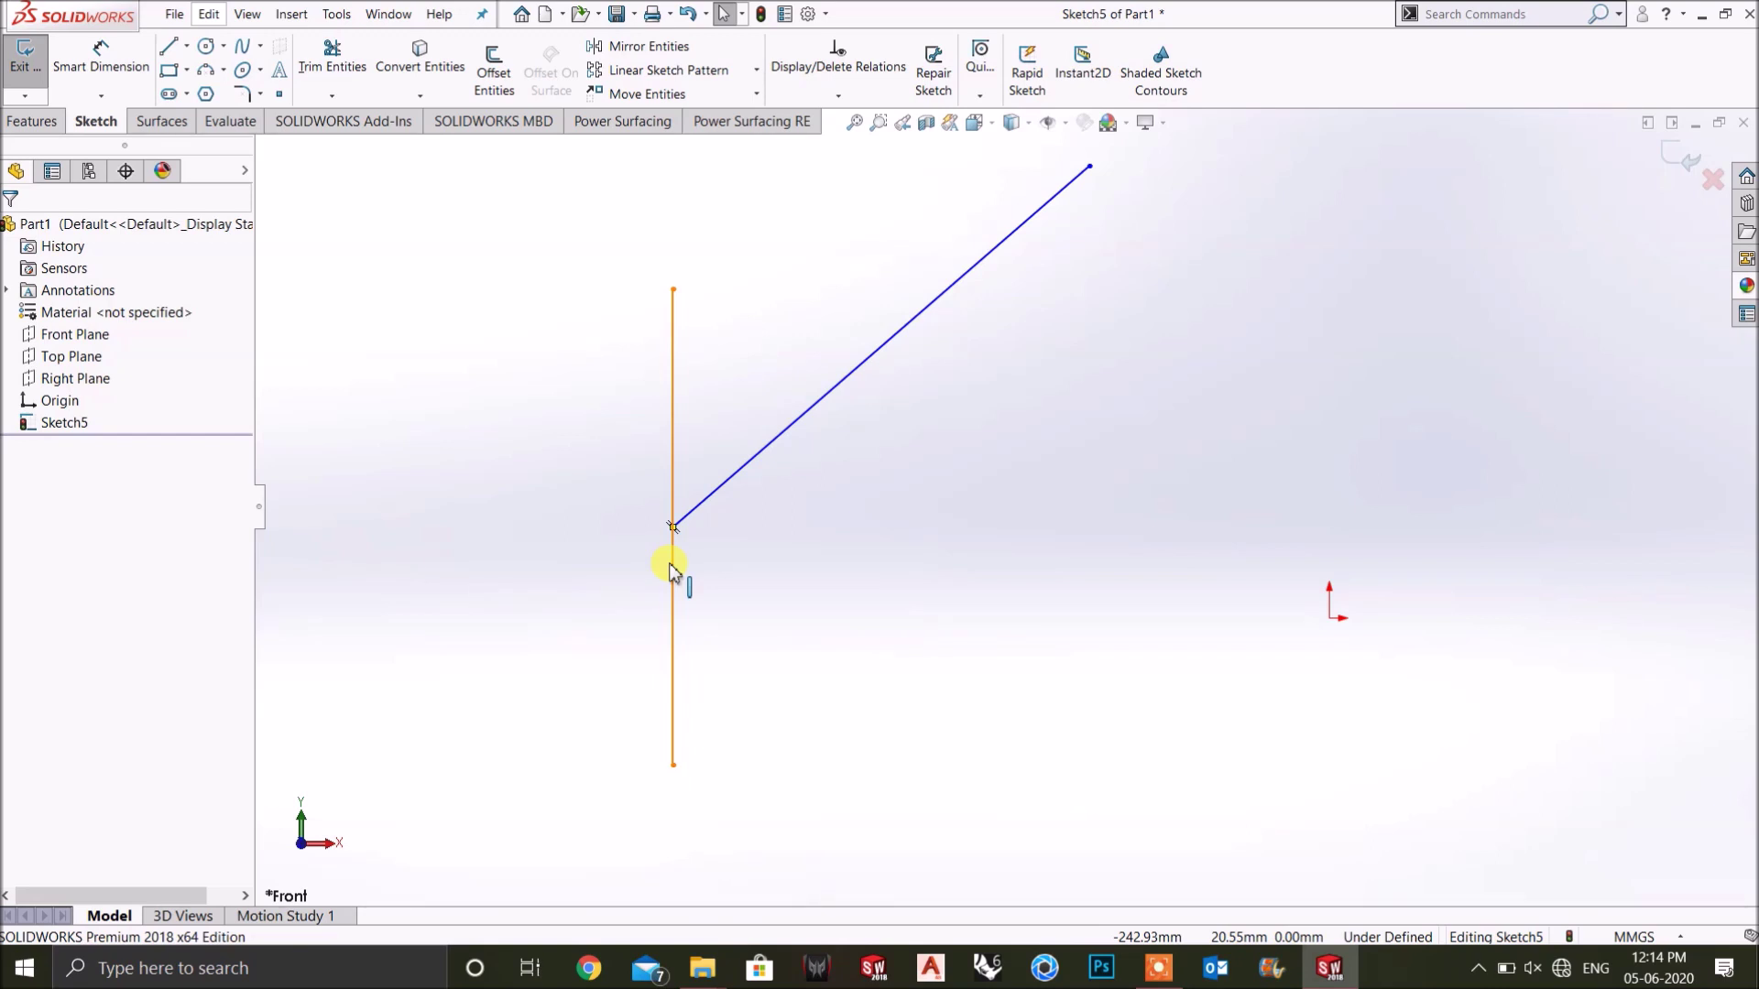
Undo the Midpoint relation, the relation deletion, the endpoint move and the Coincident relation, and clear the selection.
{"action": "key", "text": "ctrl+z"}
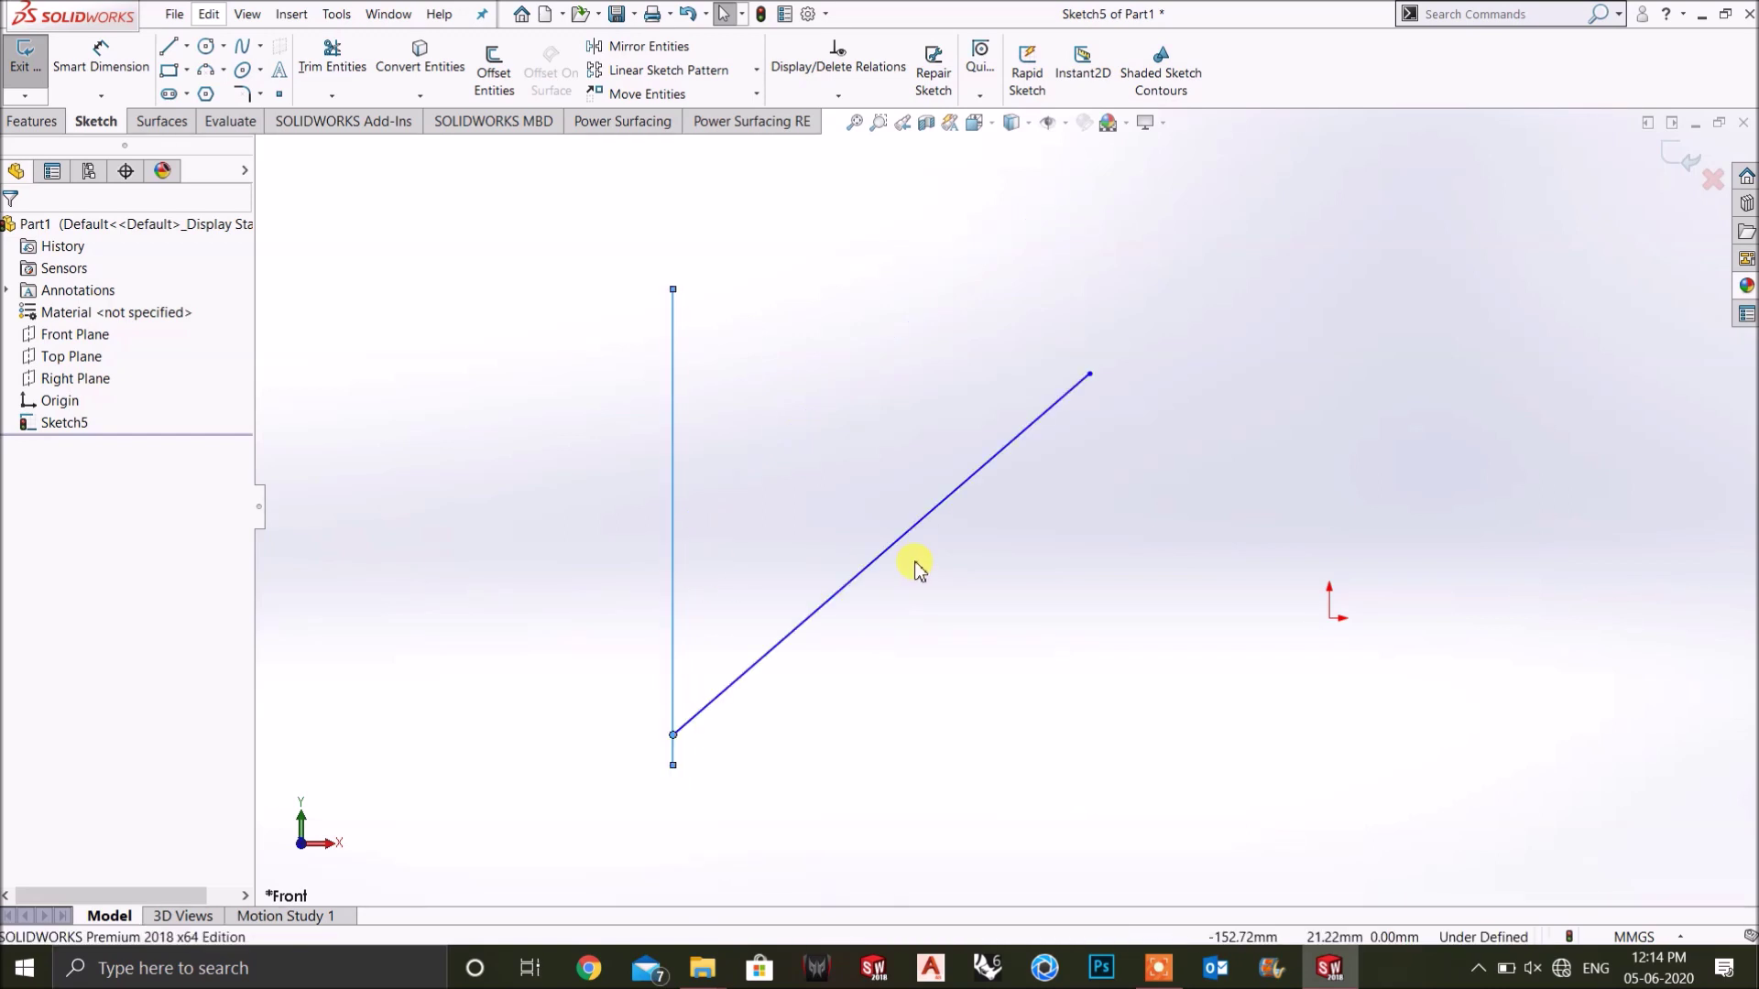
{"action": "key", "text": "ctrl+z"}
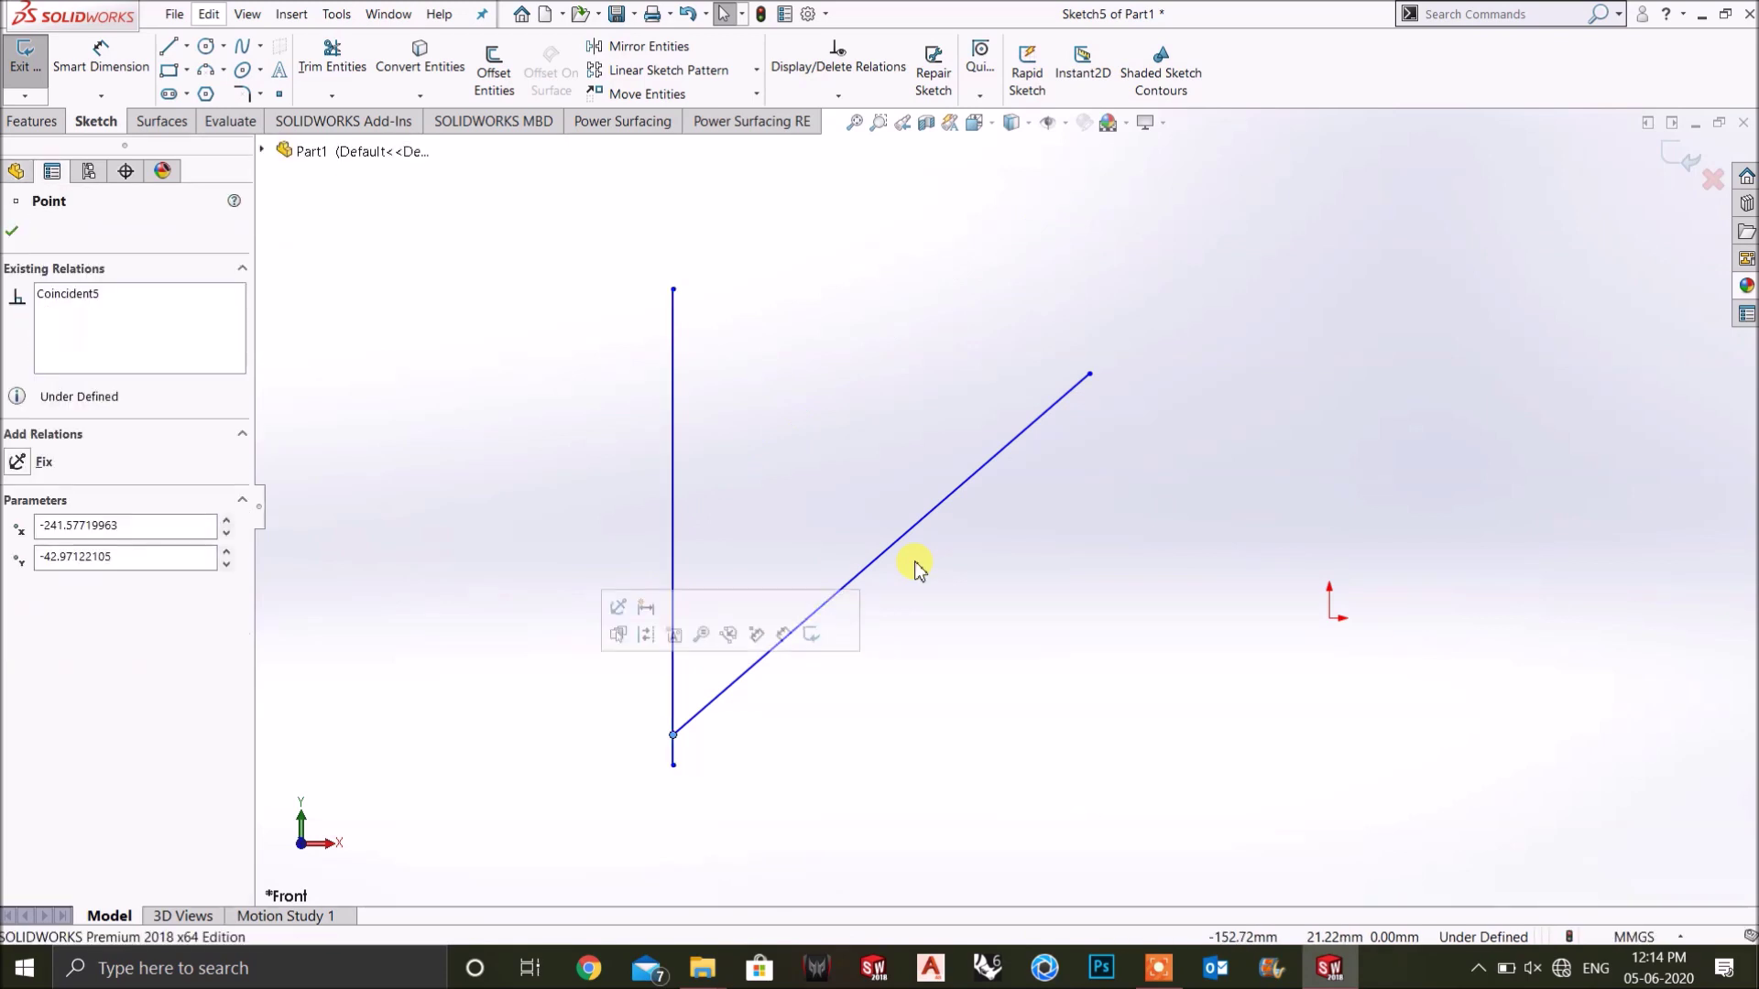
{"action": "key", "text": "ctrl+z"}
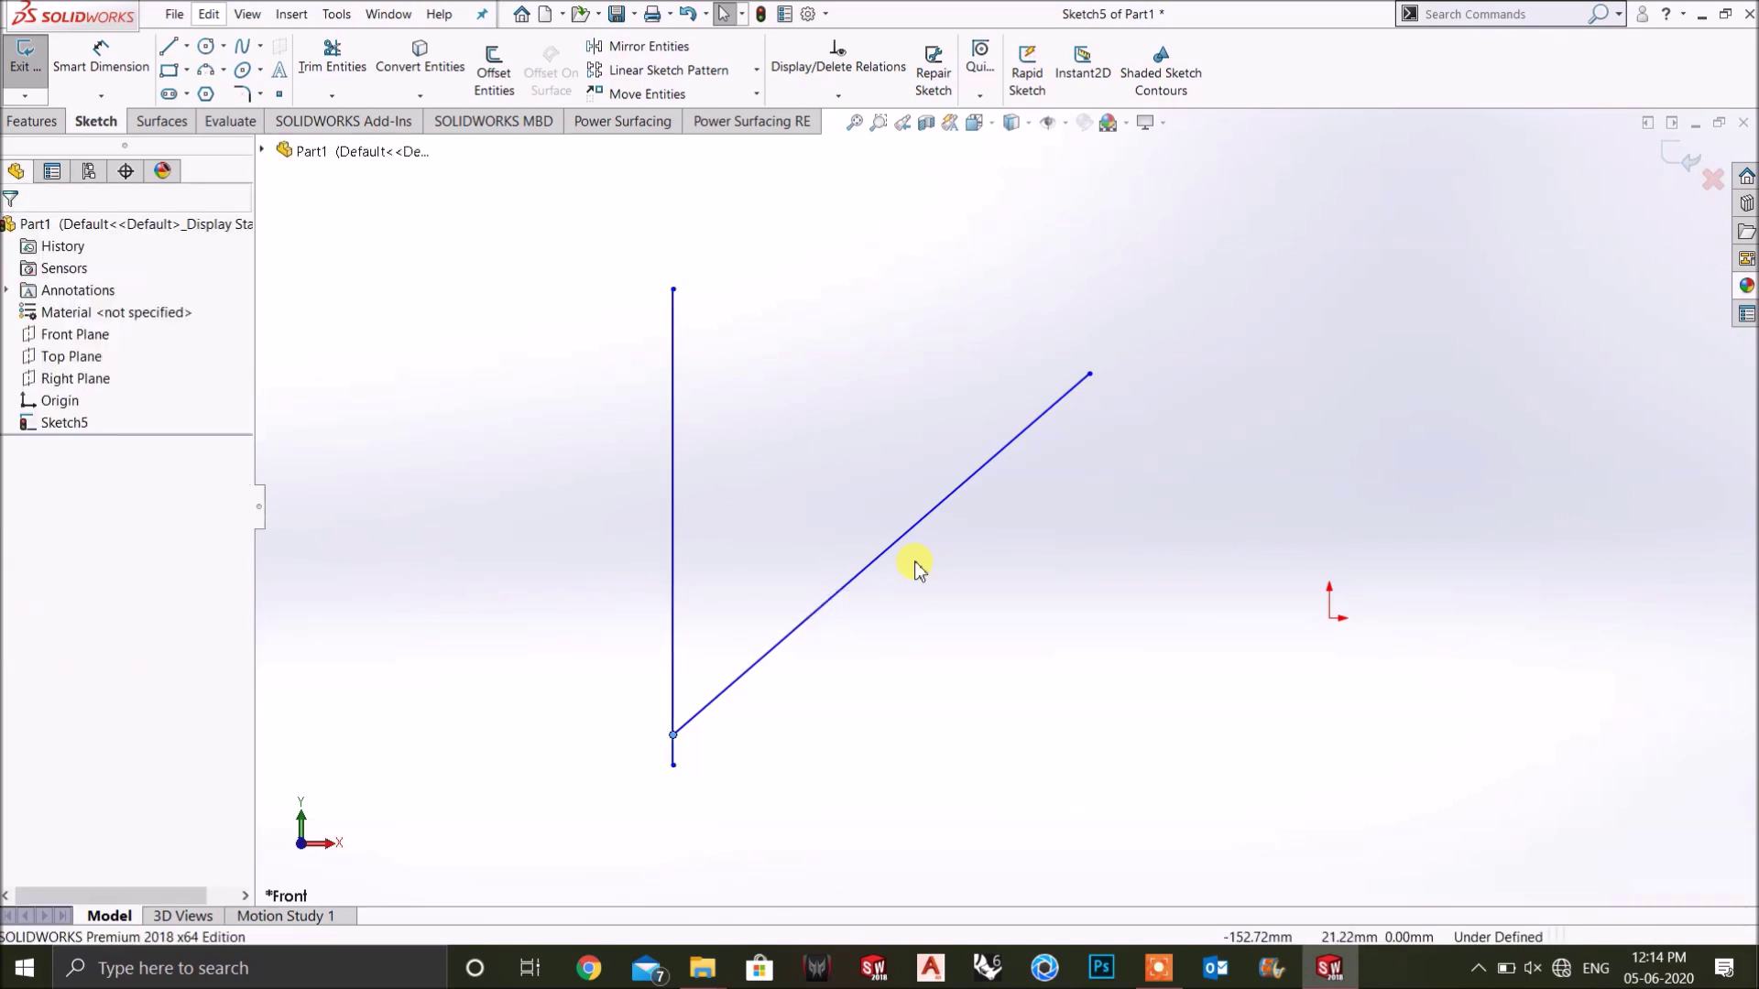
{"action": "key", "text": "ctrl+z"}
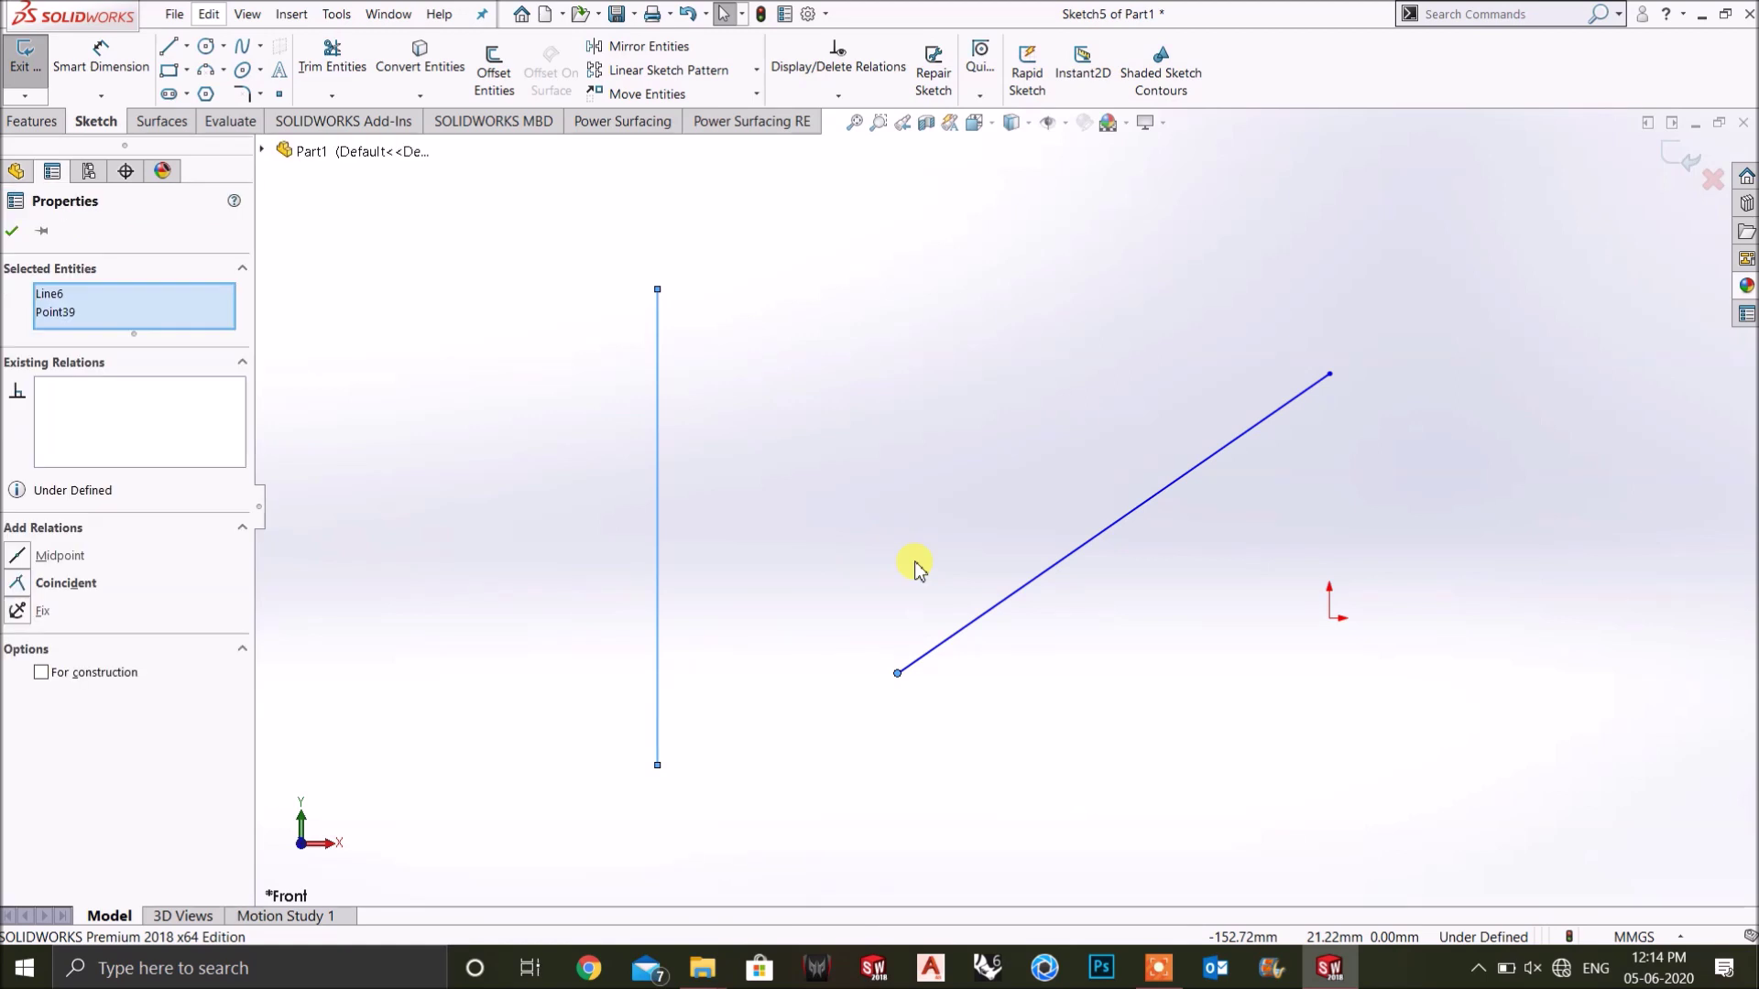
{"action": "left_click", "coordinate": [874, 465]}
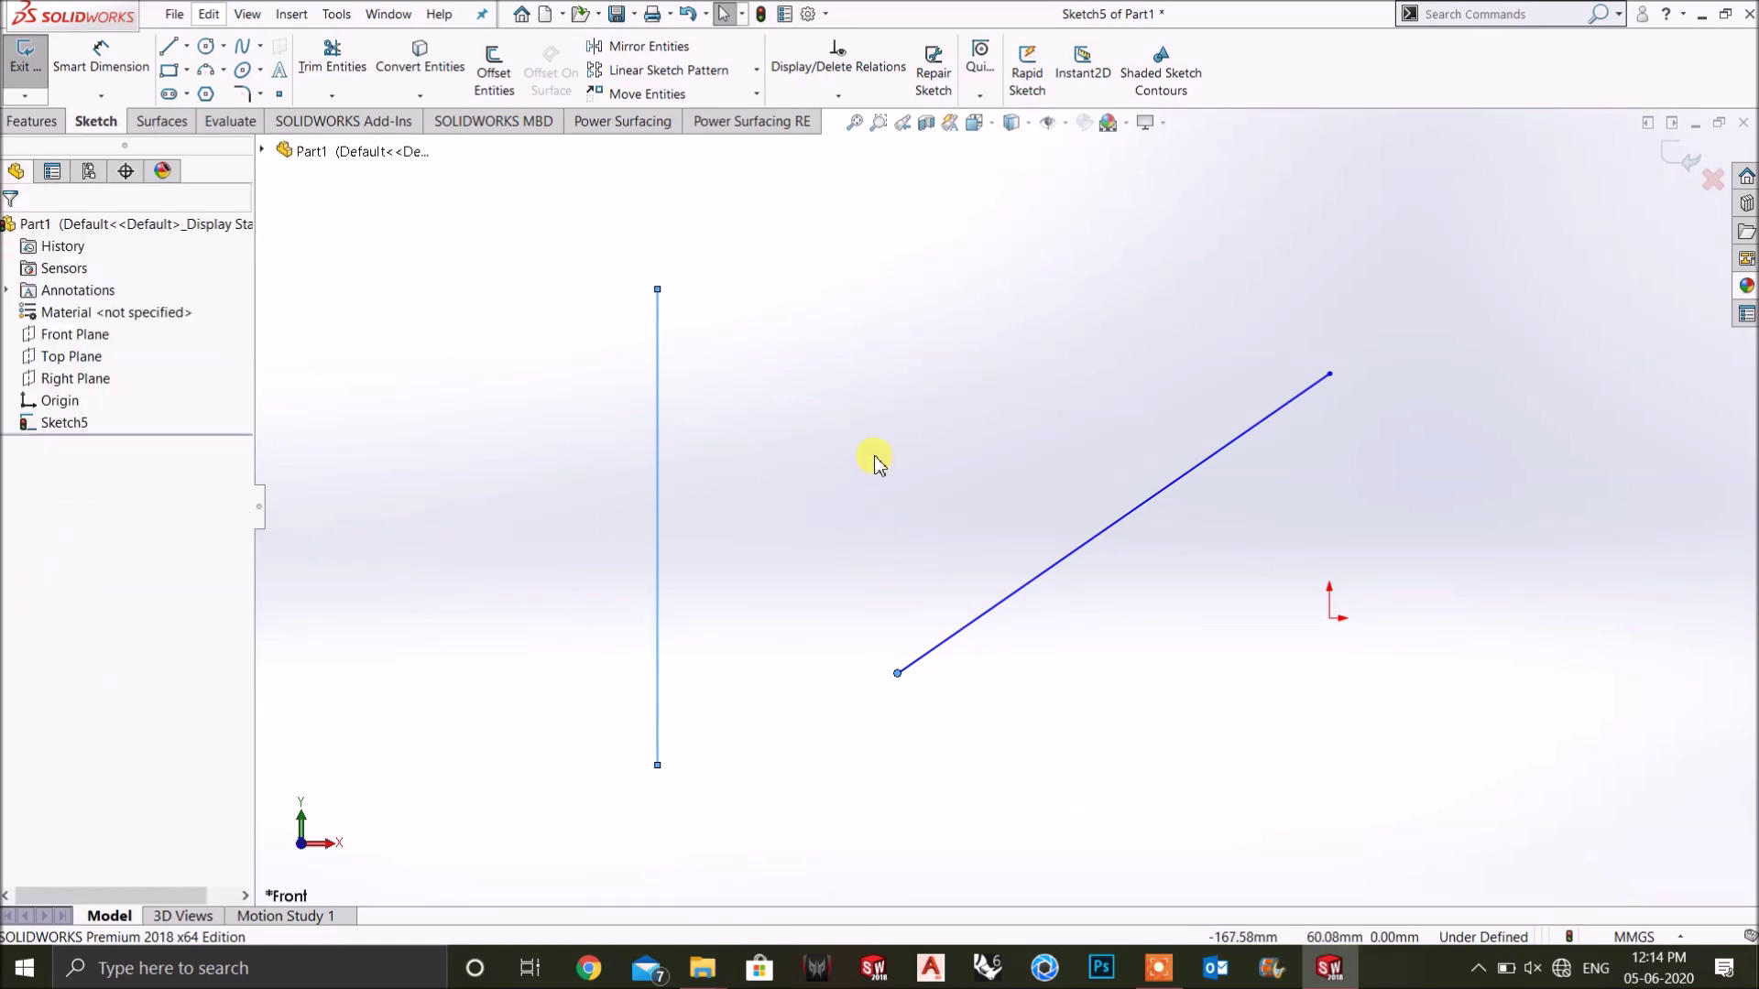
Add a Merge relation between the lower endpoints of the vertical line and the inclined line.
{"action": "left_click", "coordinate": [657, 765]}
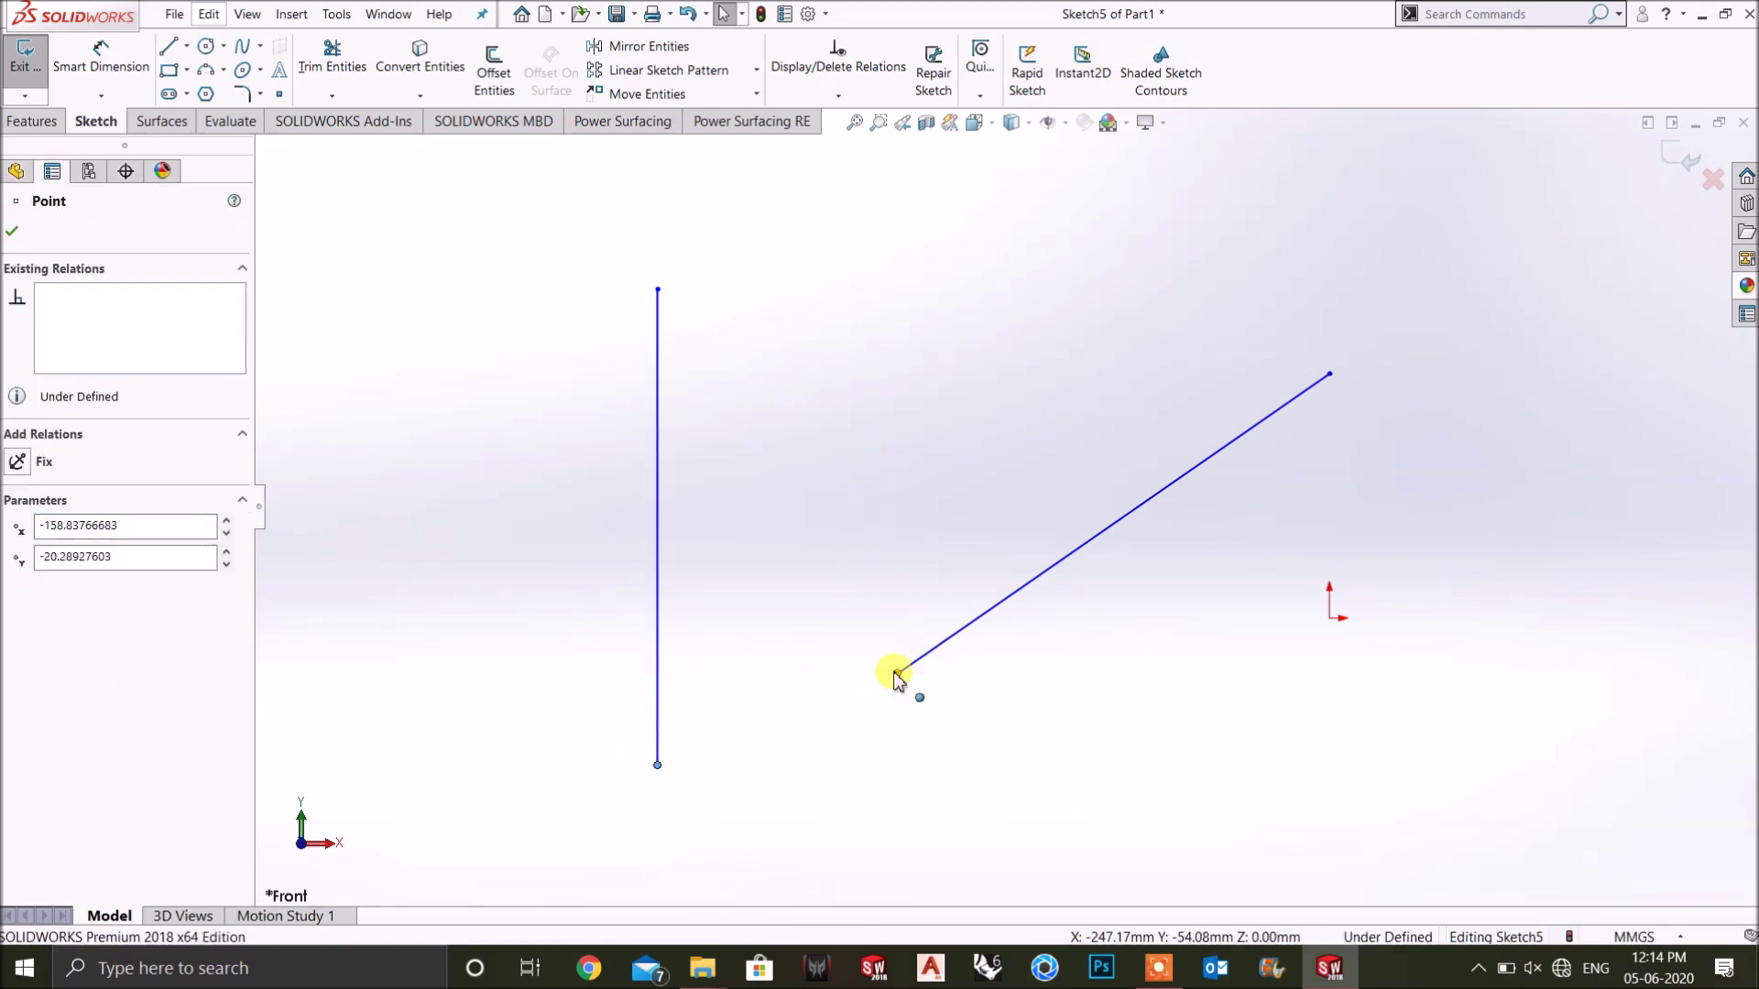
{"action": "left_click", "coordinate": [897, 673], "text": "ctrl"}
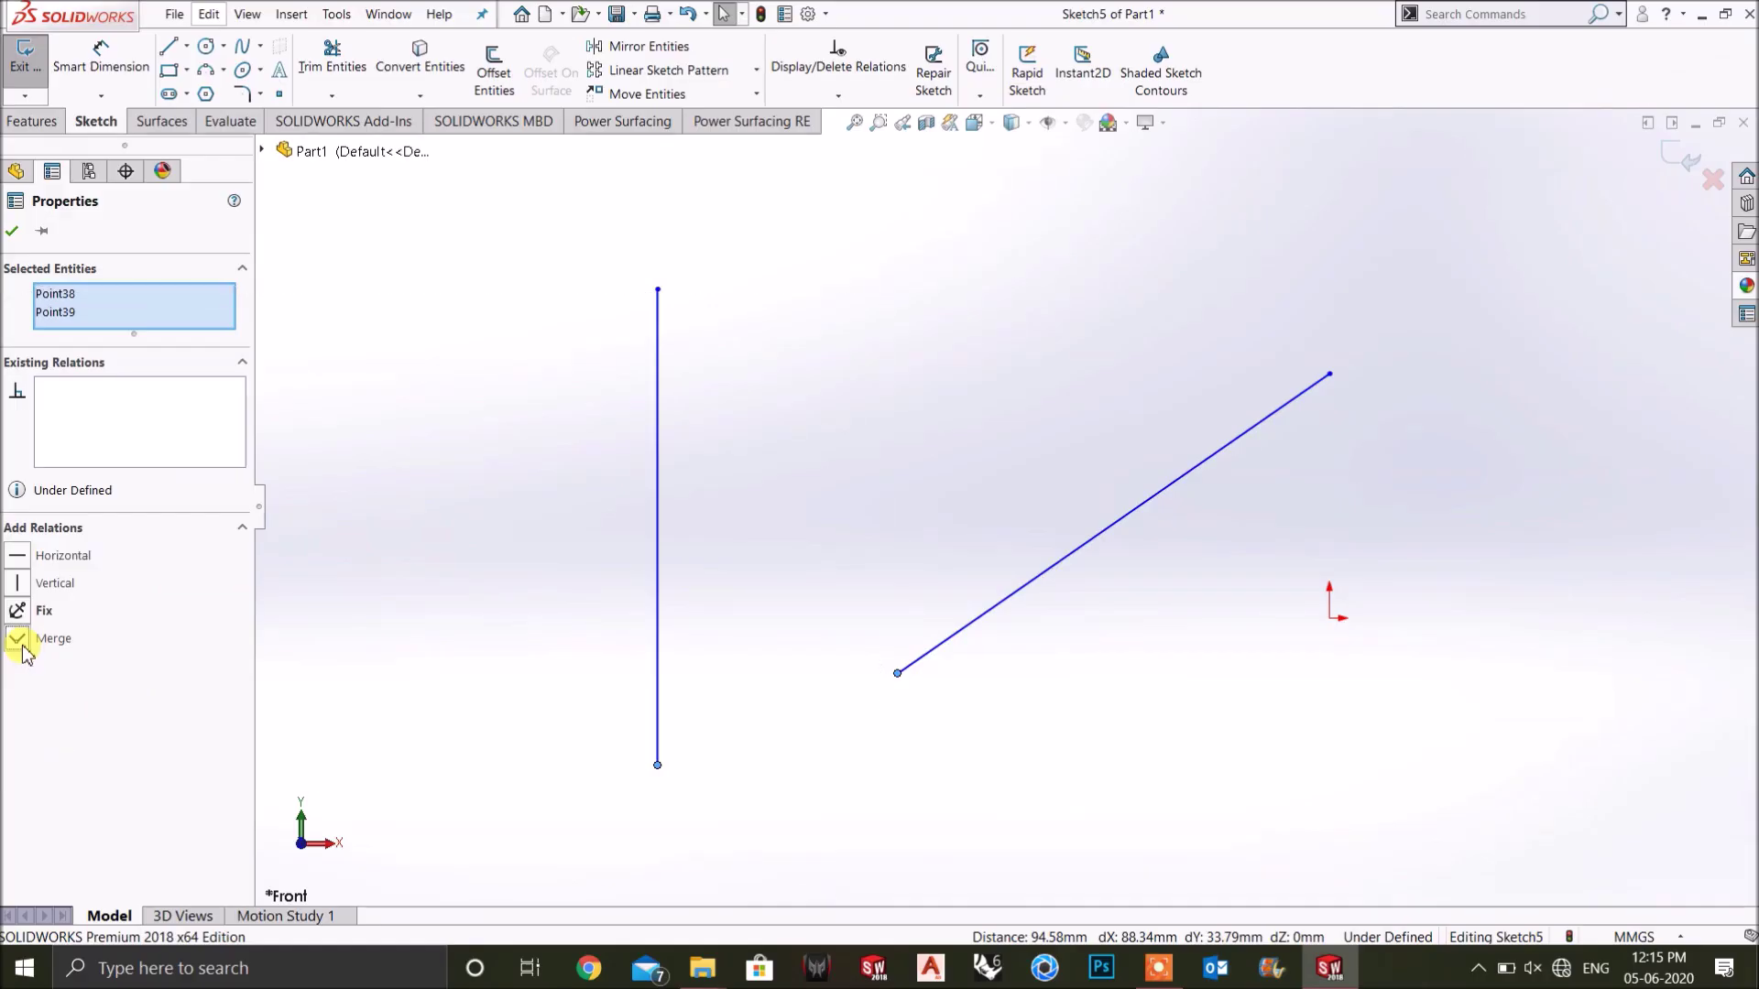
{"action": "left_click", "coordinate": [20, 641]}
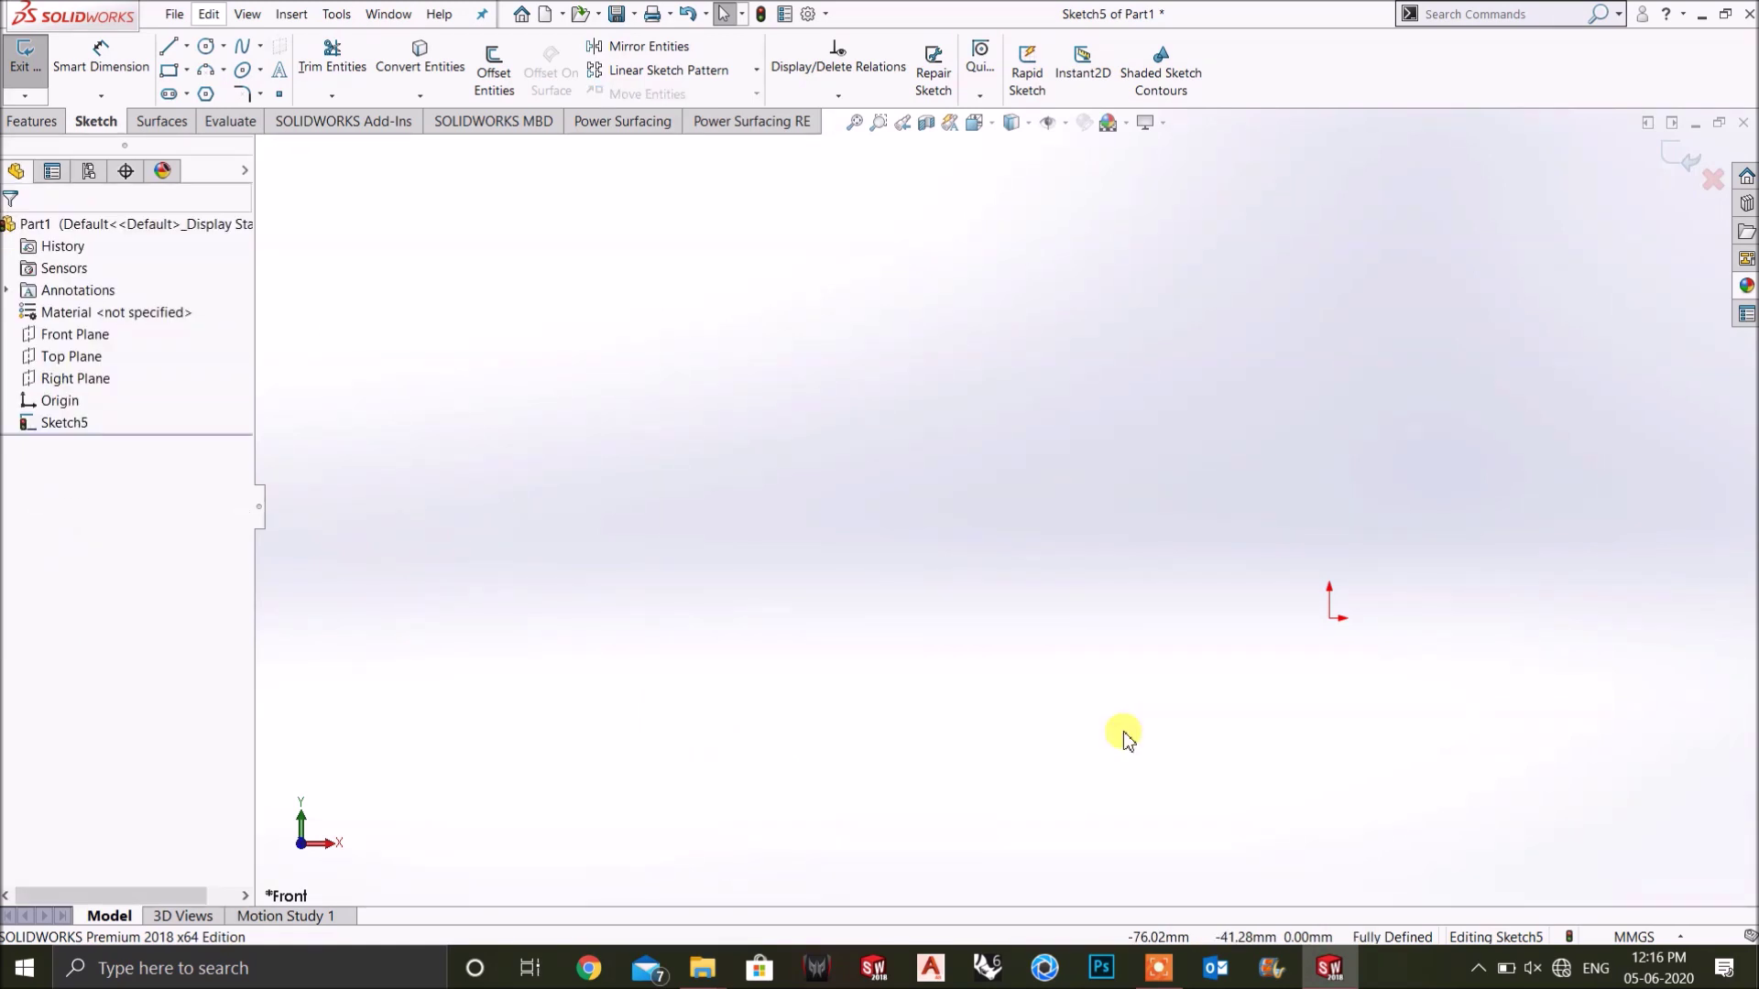
Sketch a vertical line about 166 mm long and a line about 161 mm long crossing it at about 25° from horizontal.
{"action": "left_click", "coordinate": [165, 48]}
{"action": "left_click", "coordinate": [694, 351]}
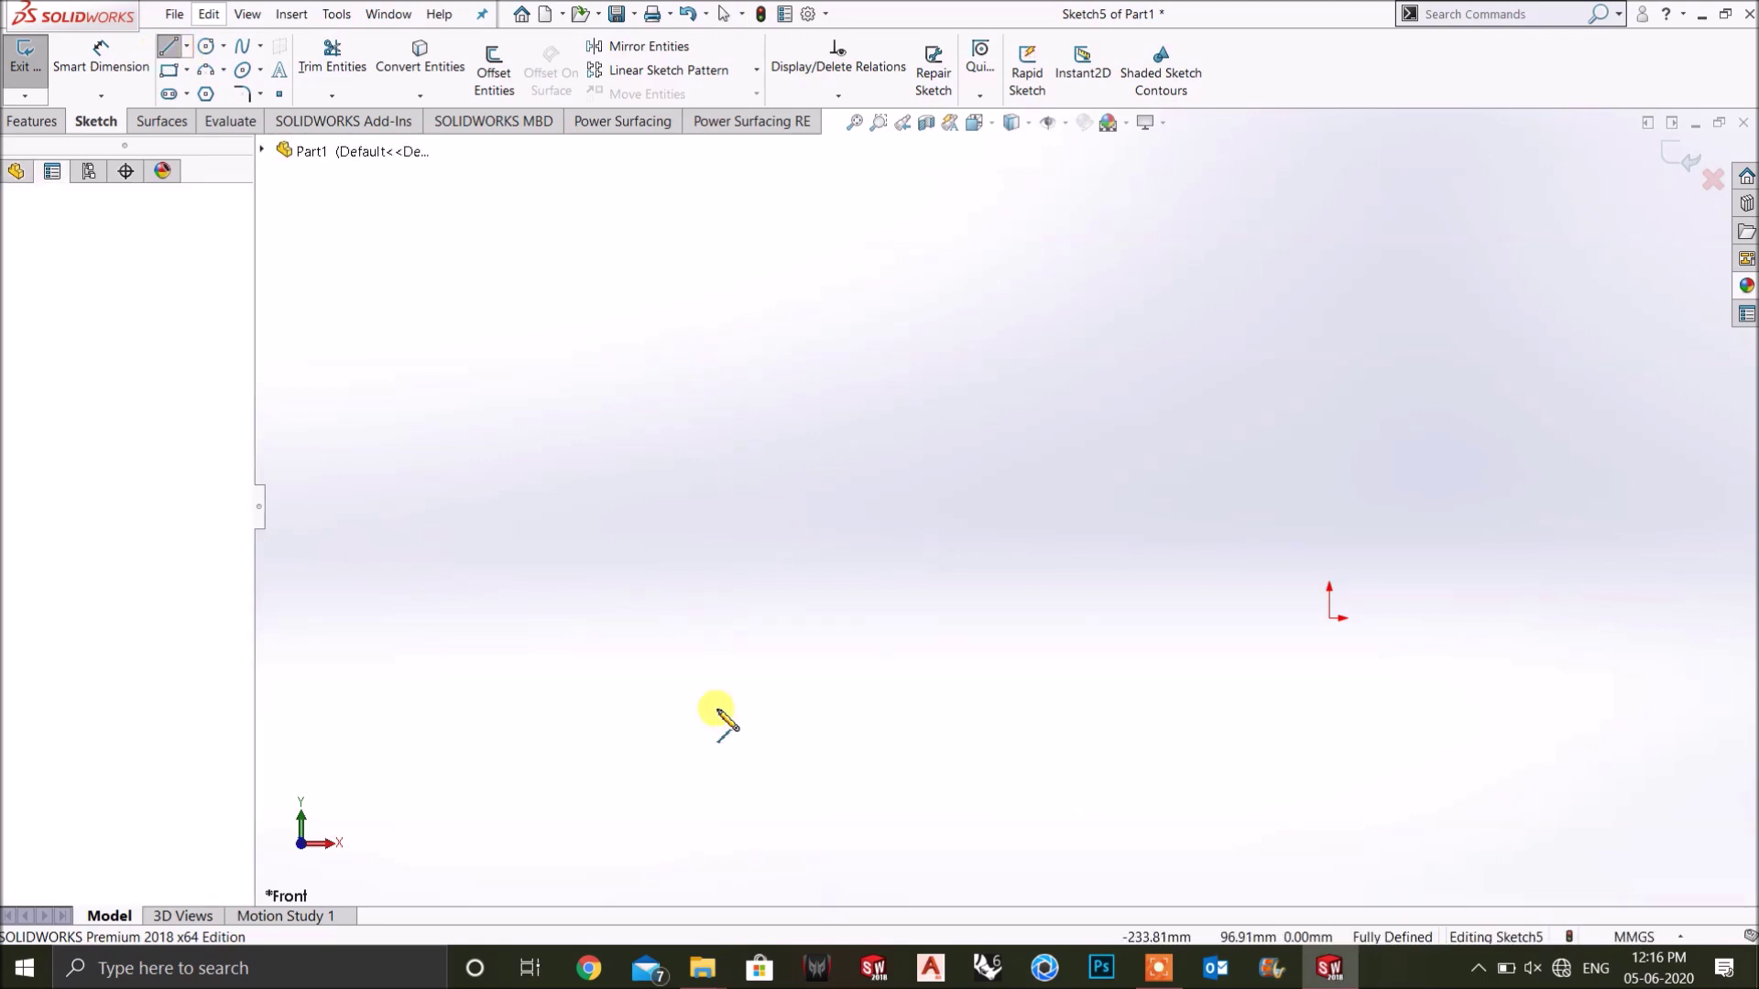
{"action": "double_click", "coordinate": [694, 801]}
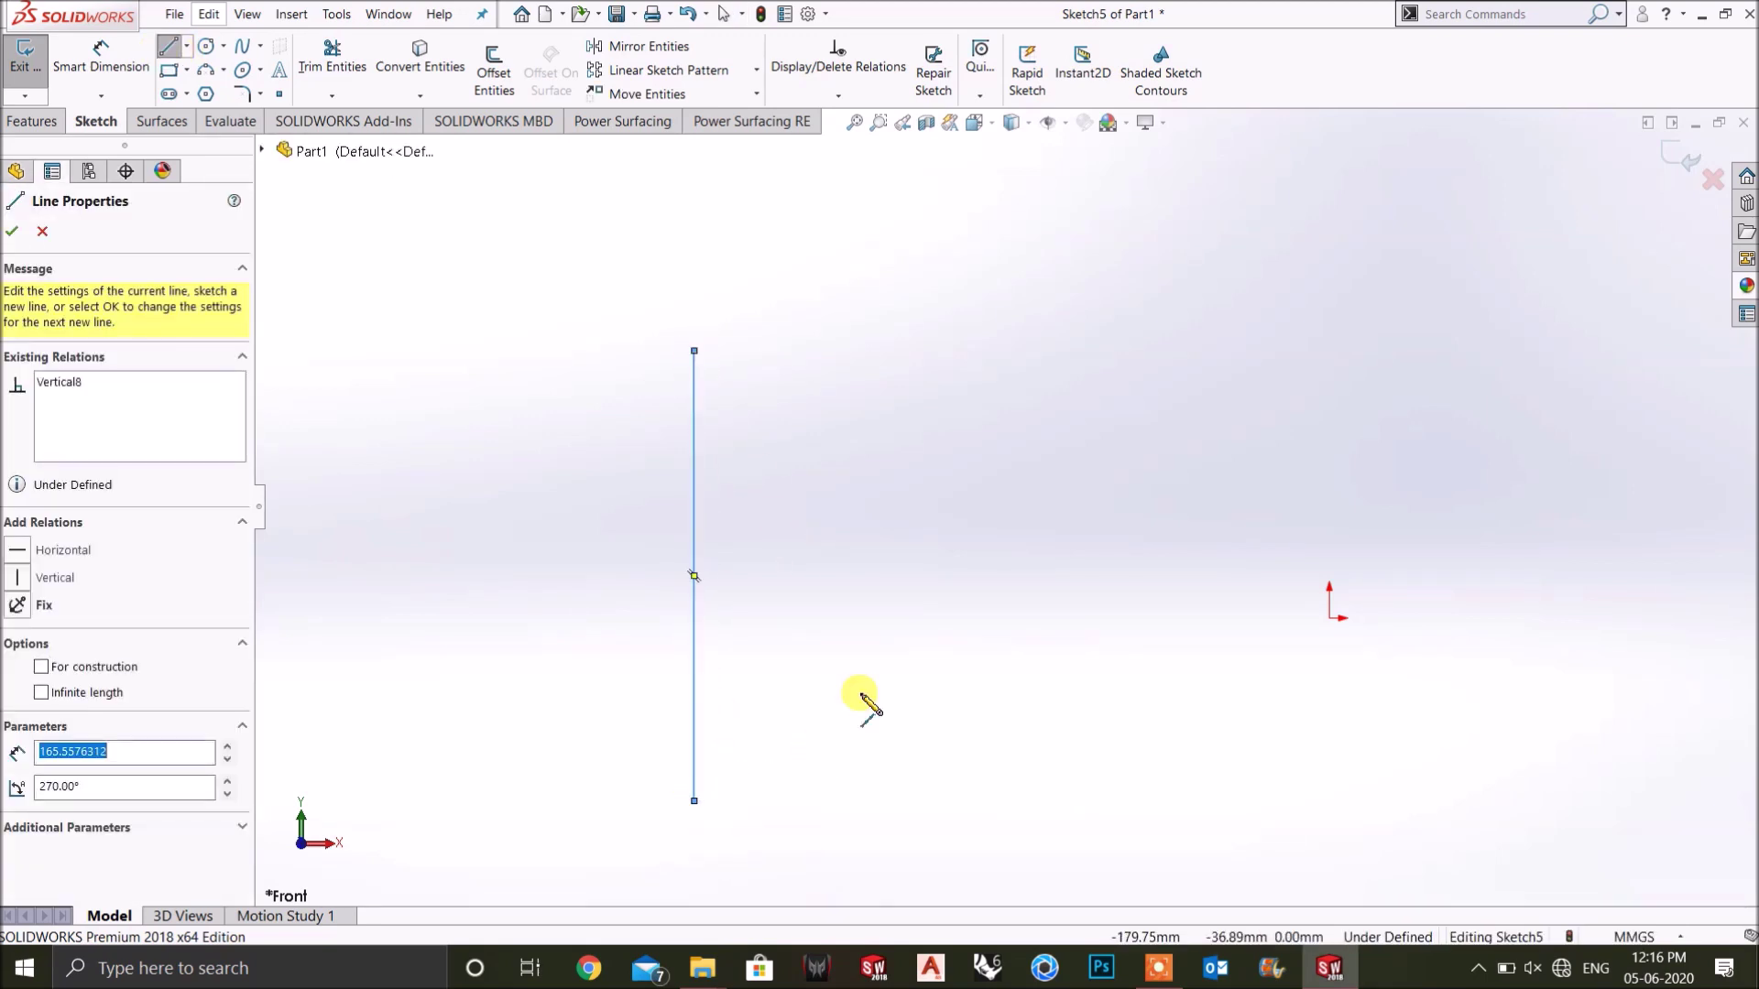
{"action": "left_click", "coordinate": [531, 529]}
{"action": "double_click", "coordinate": [919, 338]}
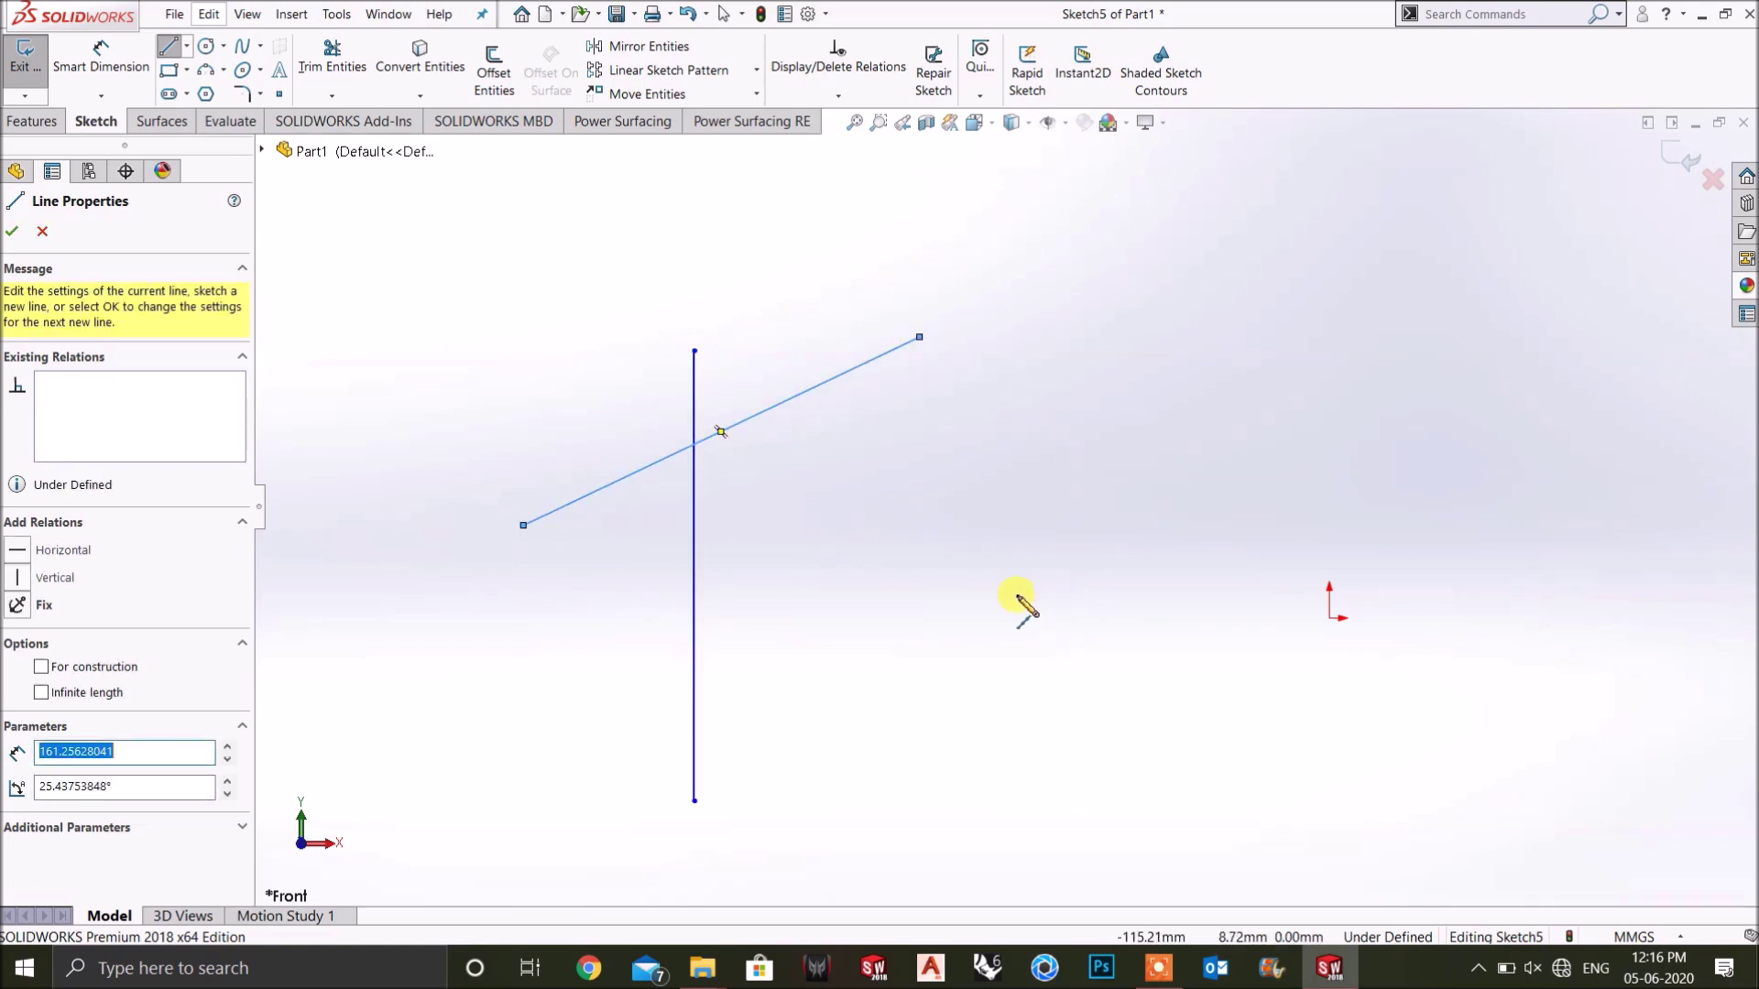
Sketch a separate downward-sloping line about 192 mm long at about 332°, to the right of the crossing lines.
{"action": "left_click", "coordinate": [1476, 833]}
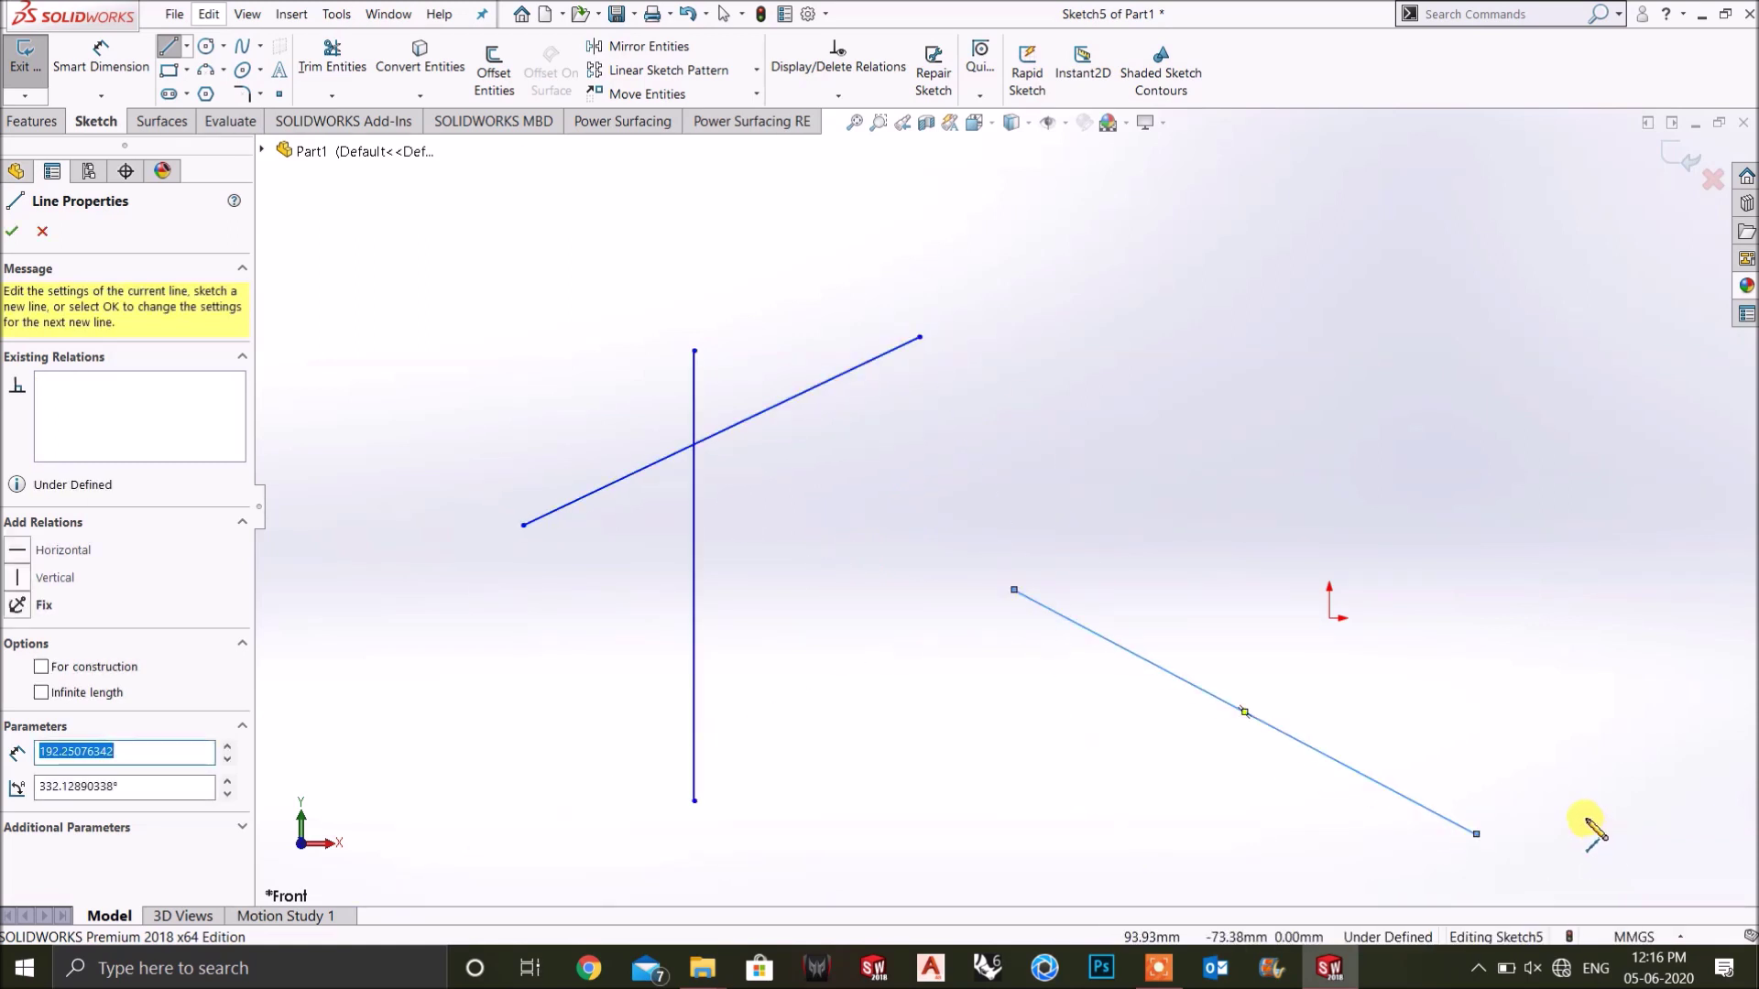
{"action": "key", "text": "Escape"}
{"action": "key", "text": "Escape"}
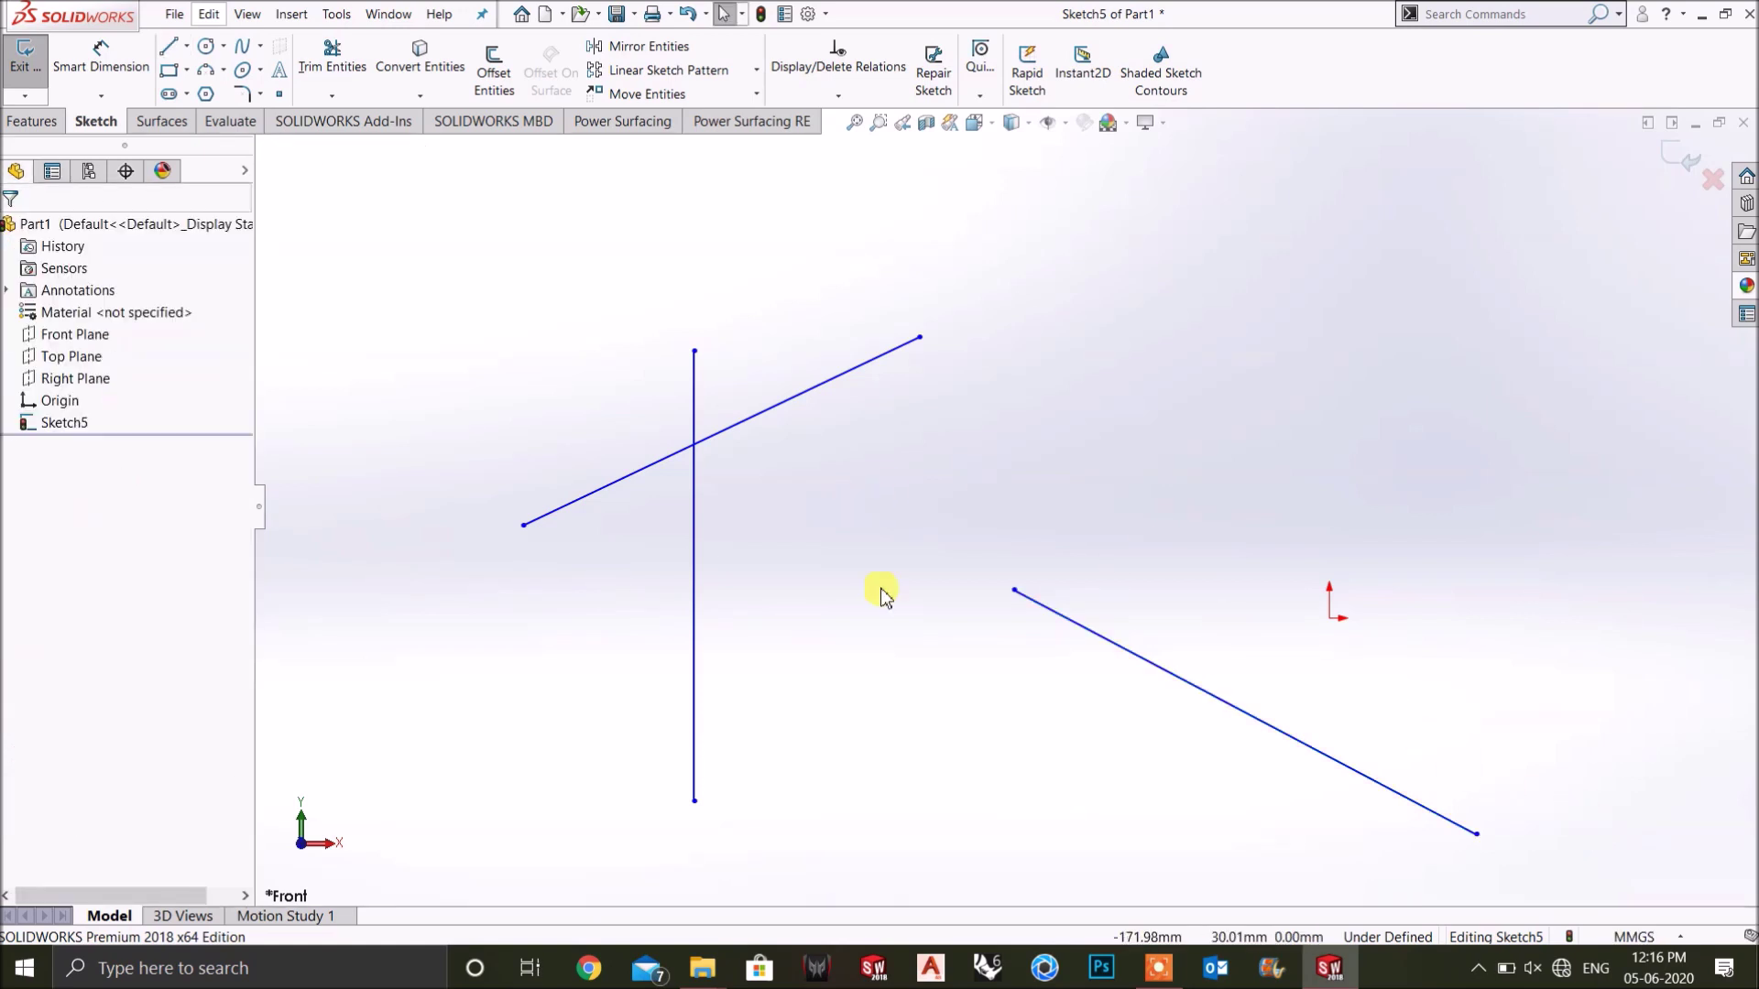
Add an Intersection relation between the two crossing lines and the upper endpoint of the separate sloping line.
{"action": "left_click", "coordinate": [693, 667]}
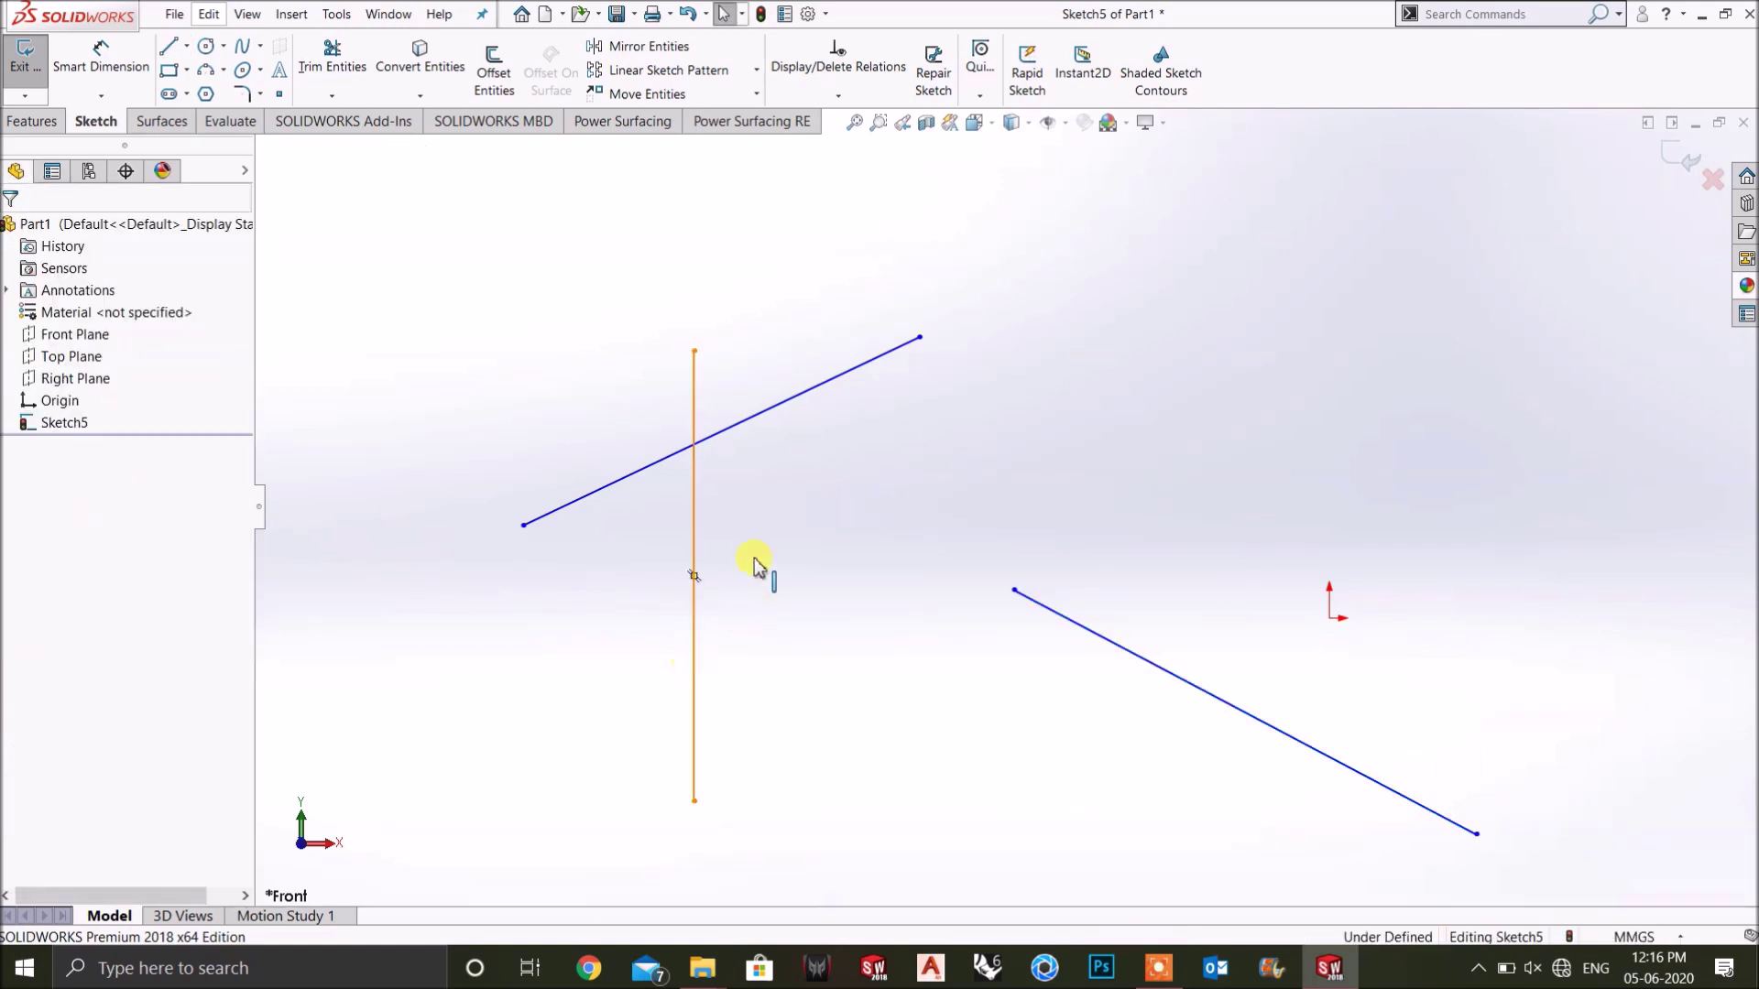
{"action": "left_click", "coordinate": [716, 433], "text": "ctrl"}
{"action": "left_click", "coordinate": [717, 433], "text": "ctrl"}
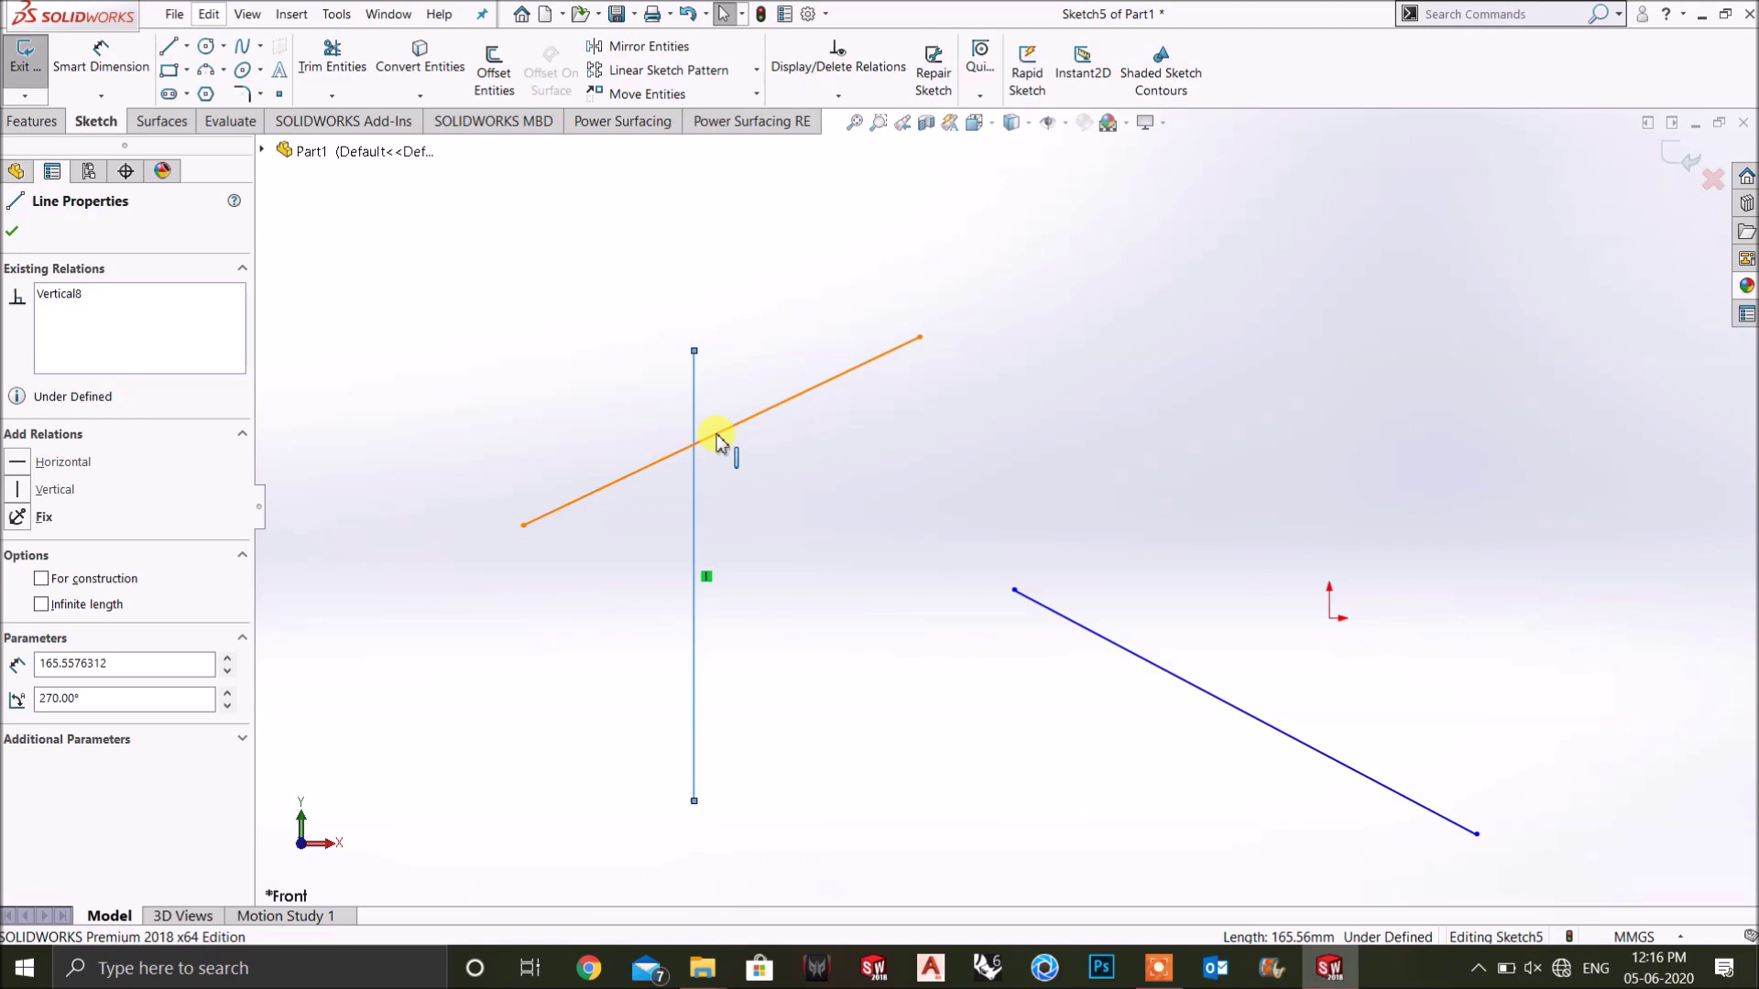
{"action": "left_click", "coordinate": [715, 434], "text": "ctrl"}
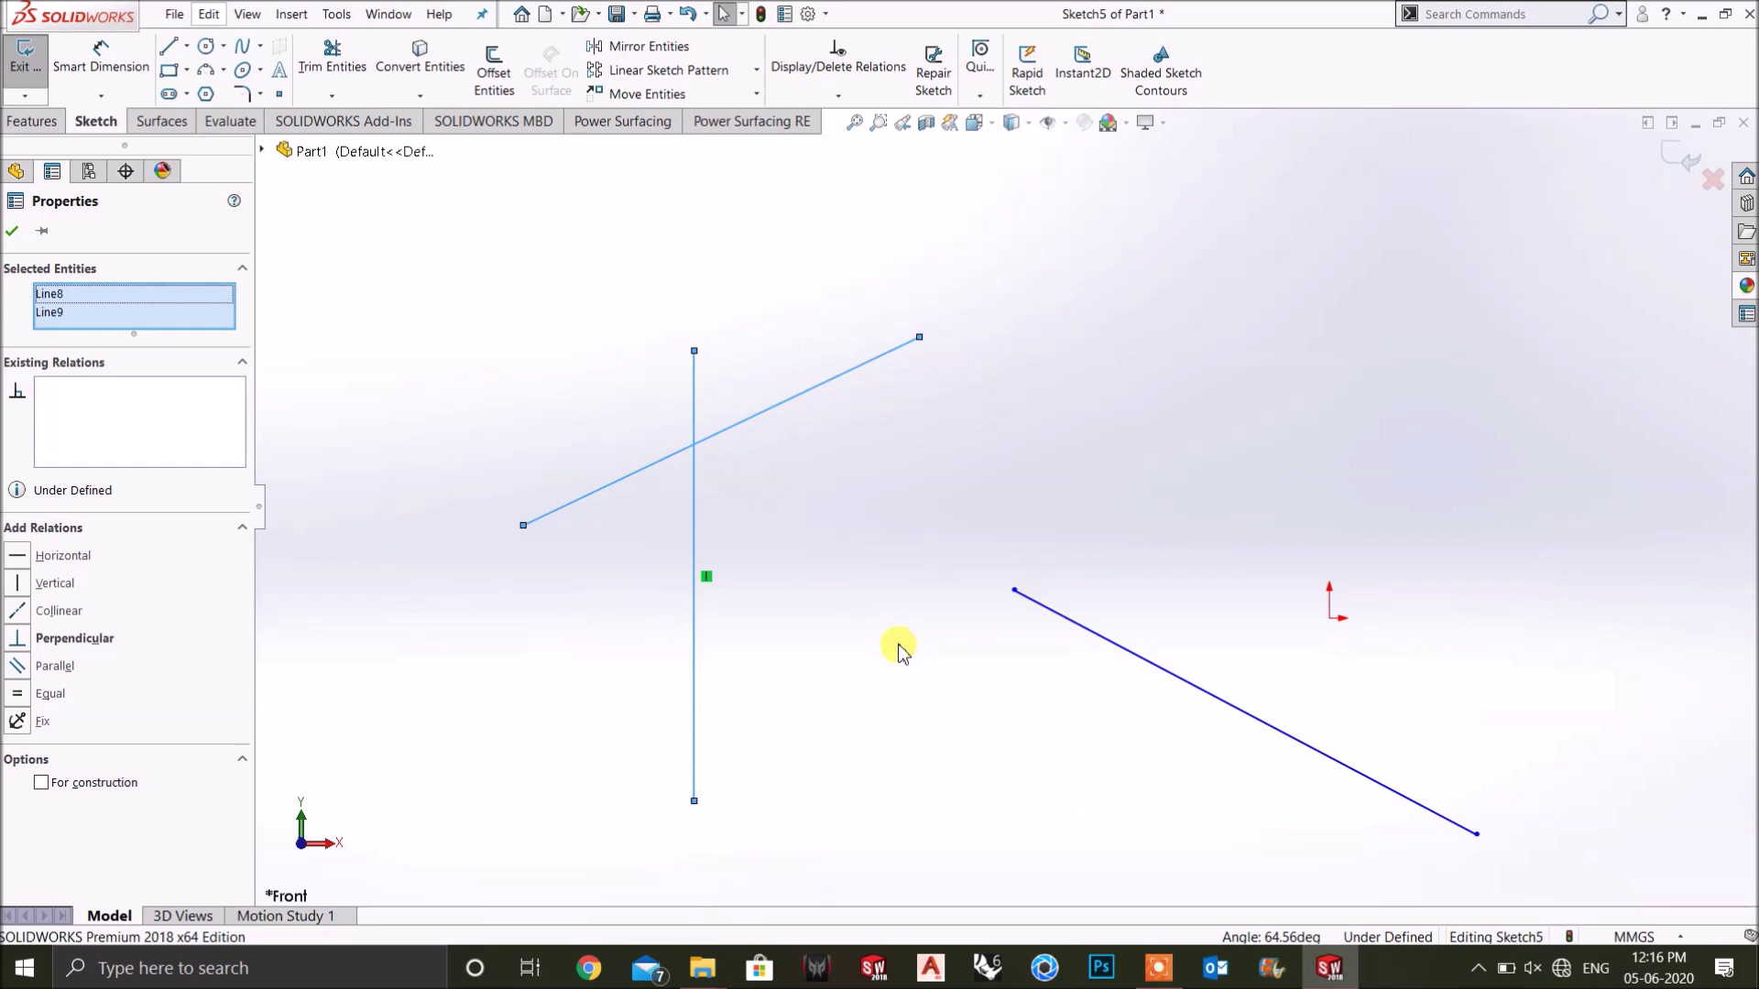
{"action": "left_click", "coordinate": [1014, 592], "text": "ctrl"}
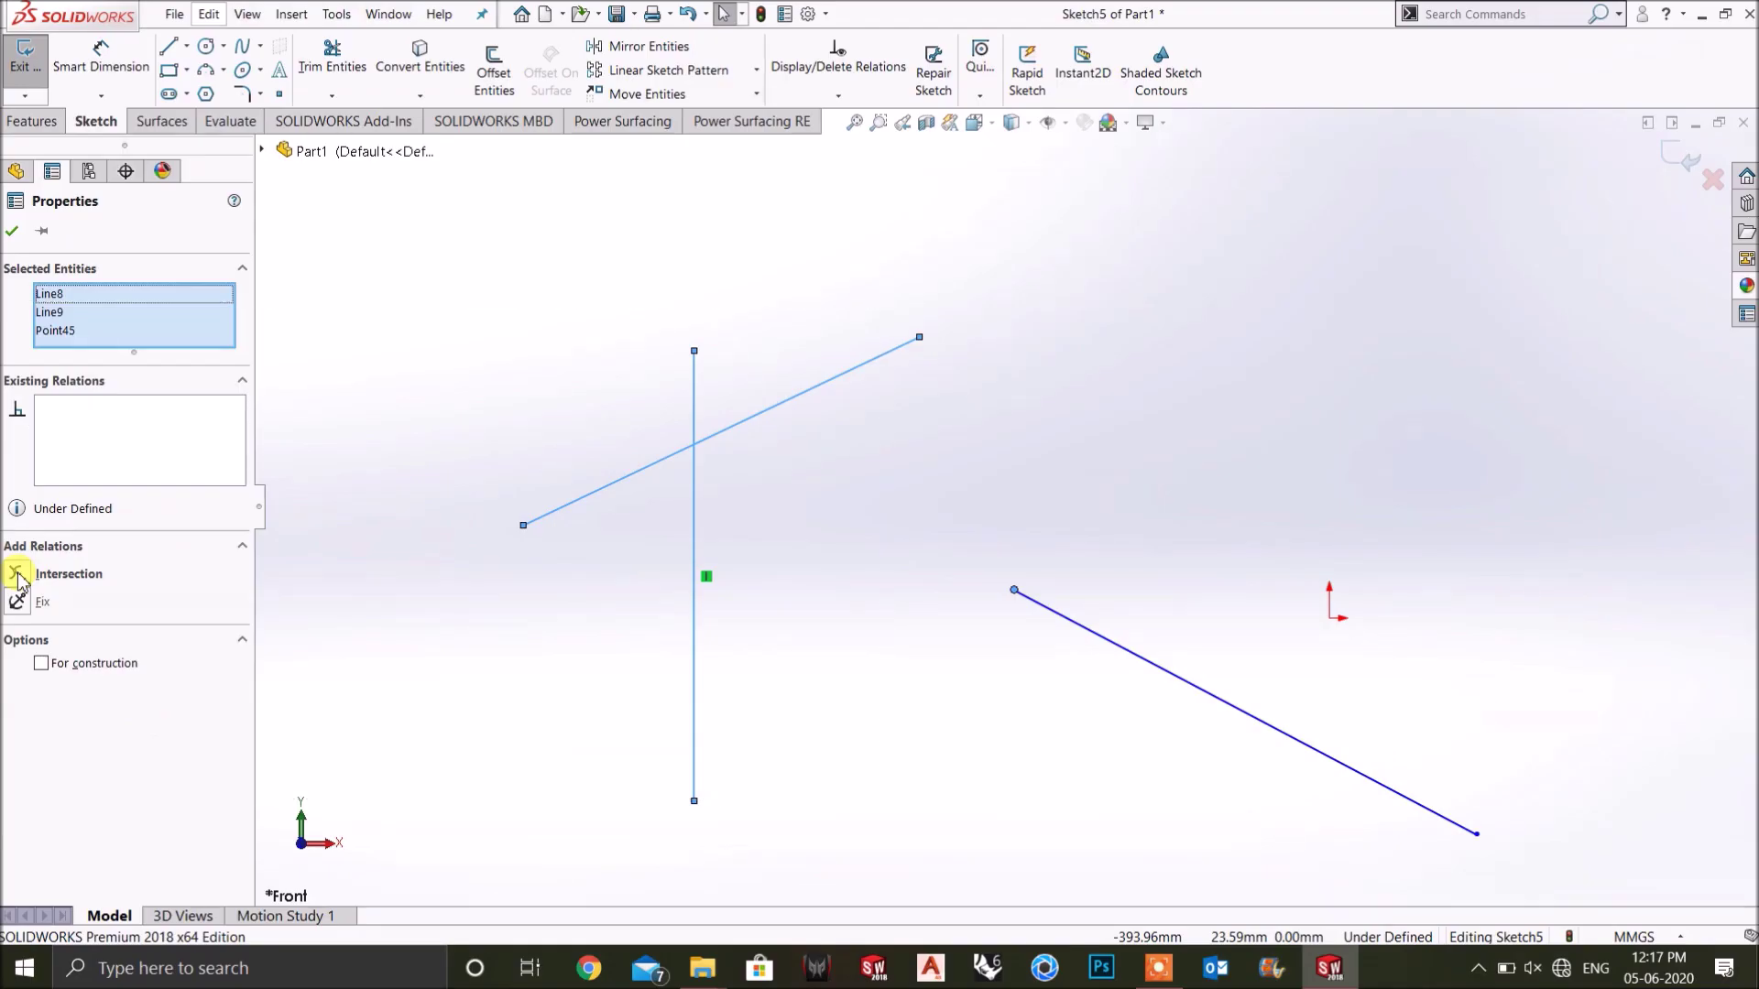
{"action": "left_click", "coordinate": [16, 574]}
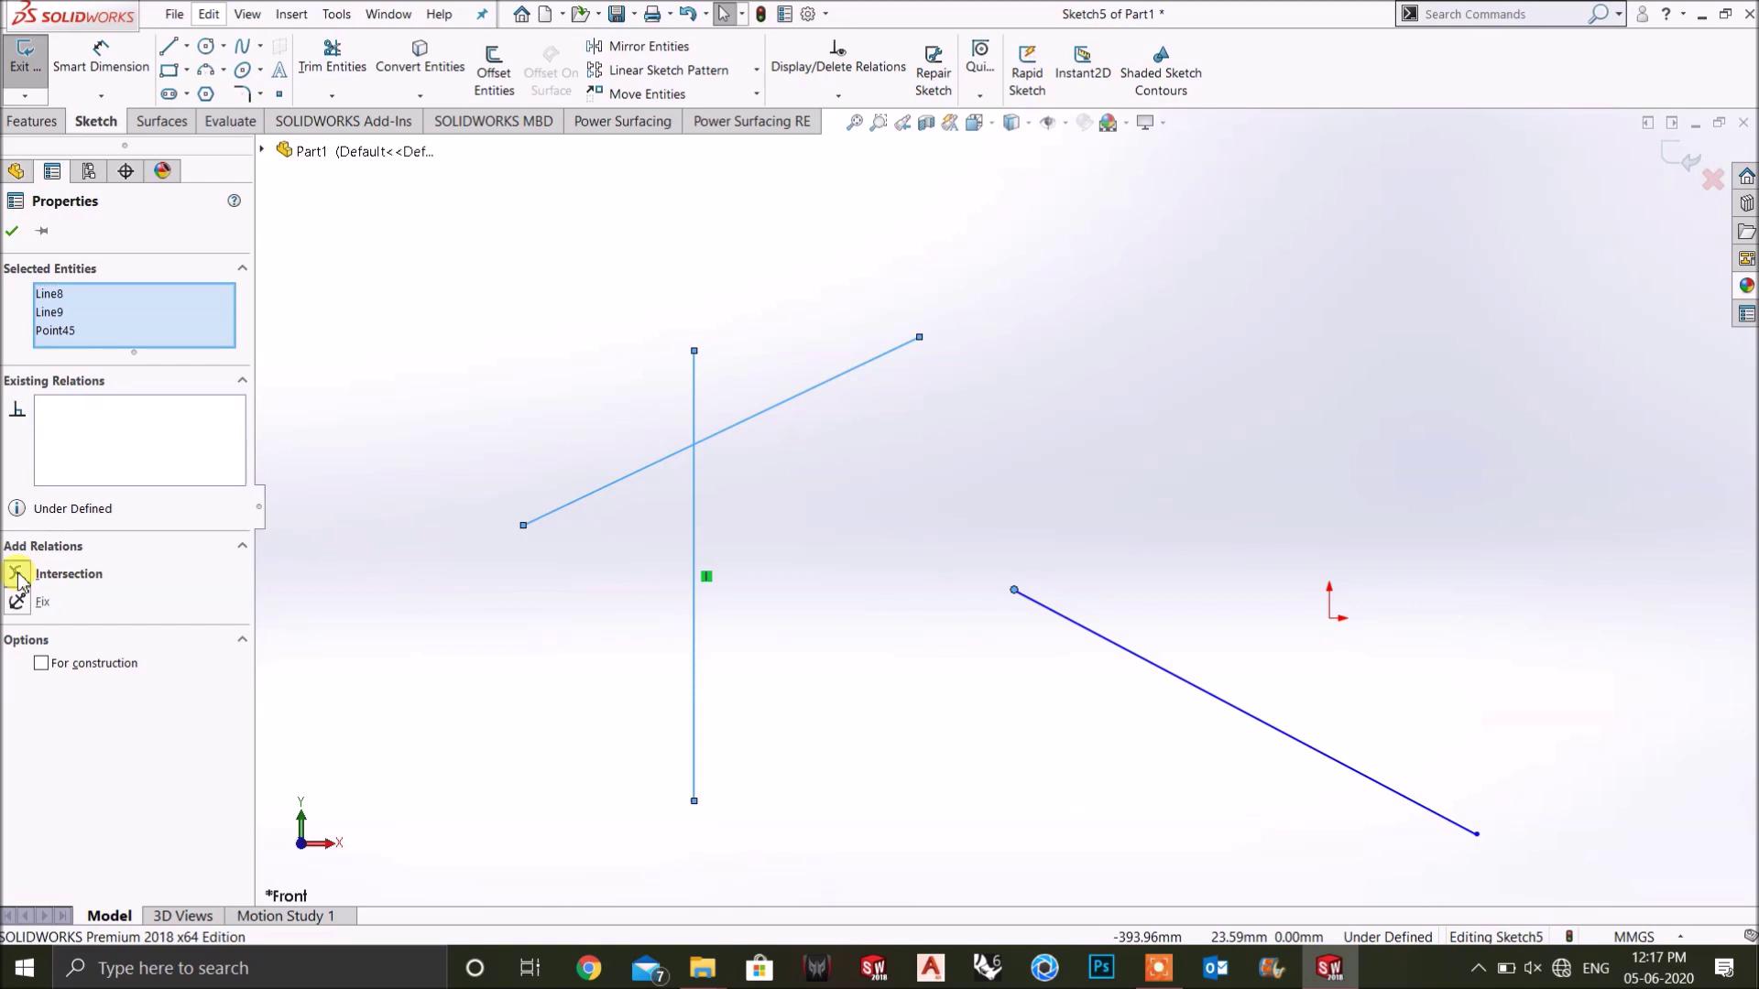
{"action": "left_click", "coordinate": [1088, 707]}
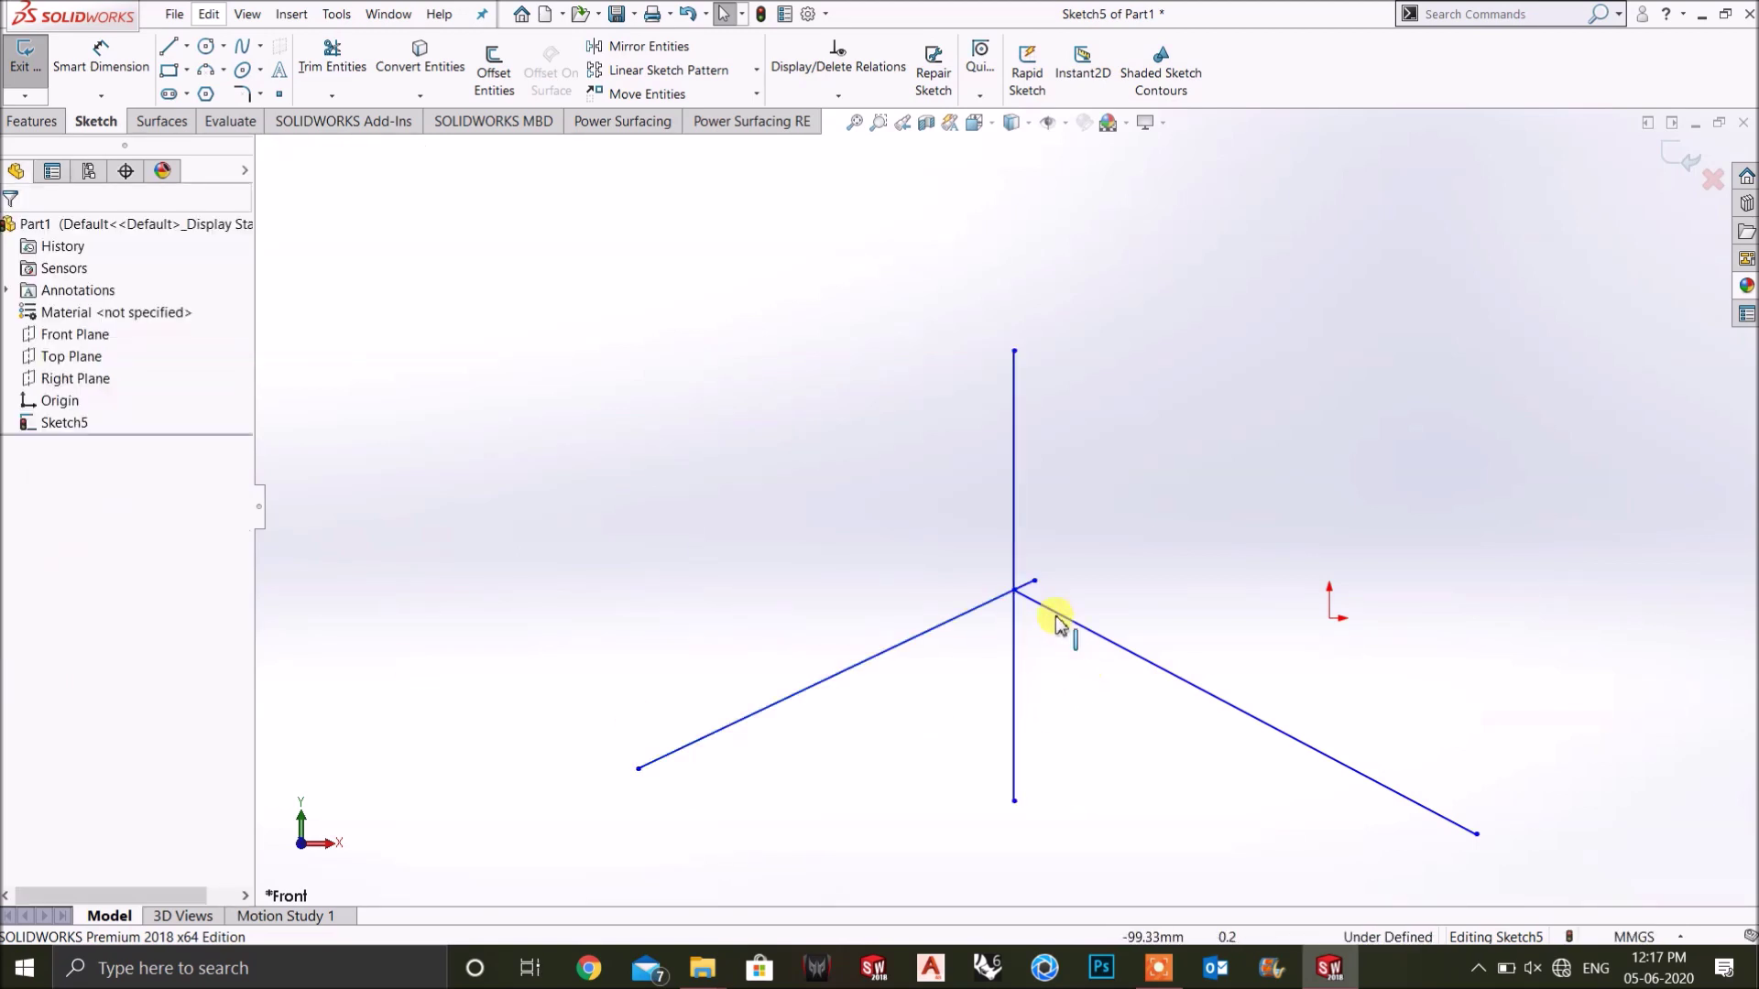
{"action": "scroll", "coordinate": [1013, 577], "scroll_direction": "down", "scroll_amount": 2}
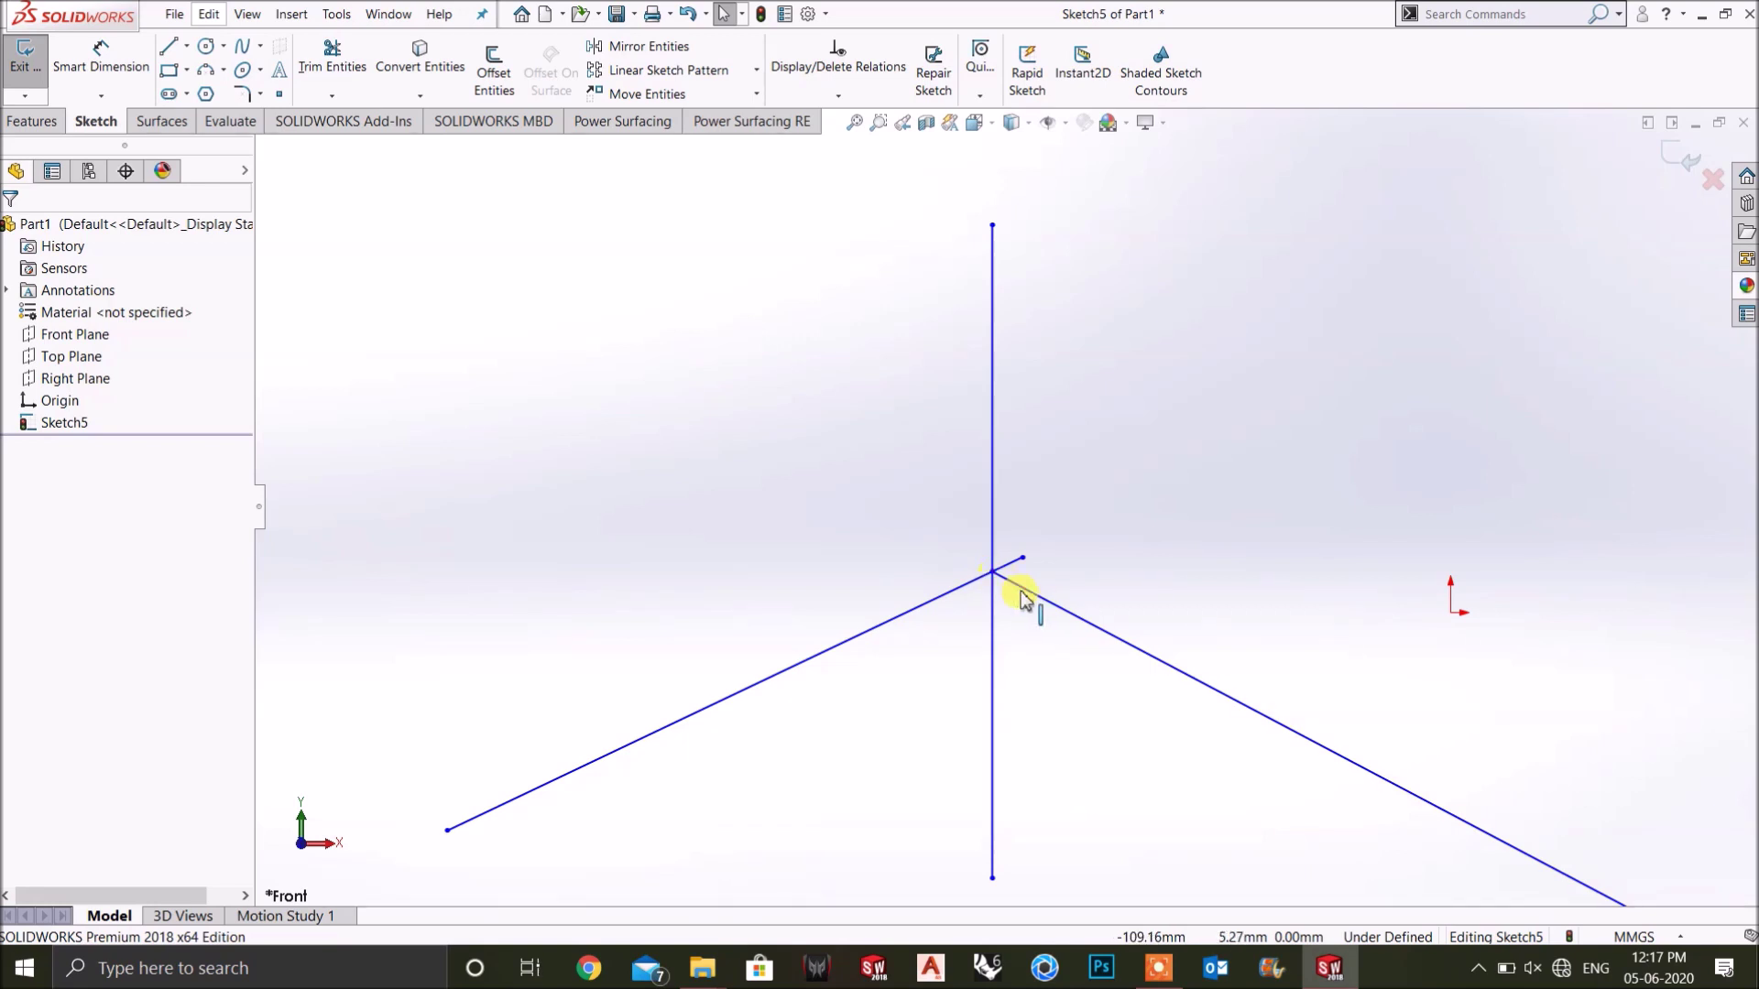
{"action": "scroll", "coordinate": [994, 577], "scroll_direction": "up", "scroll_amount": 2}
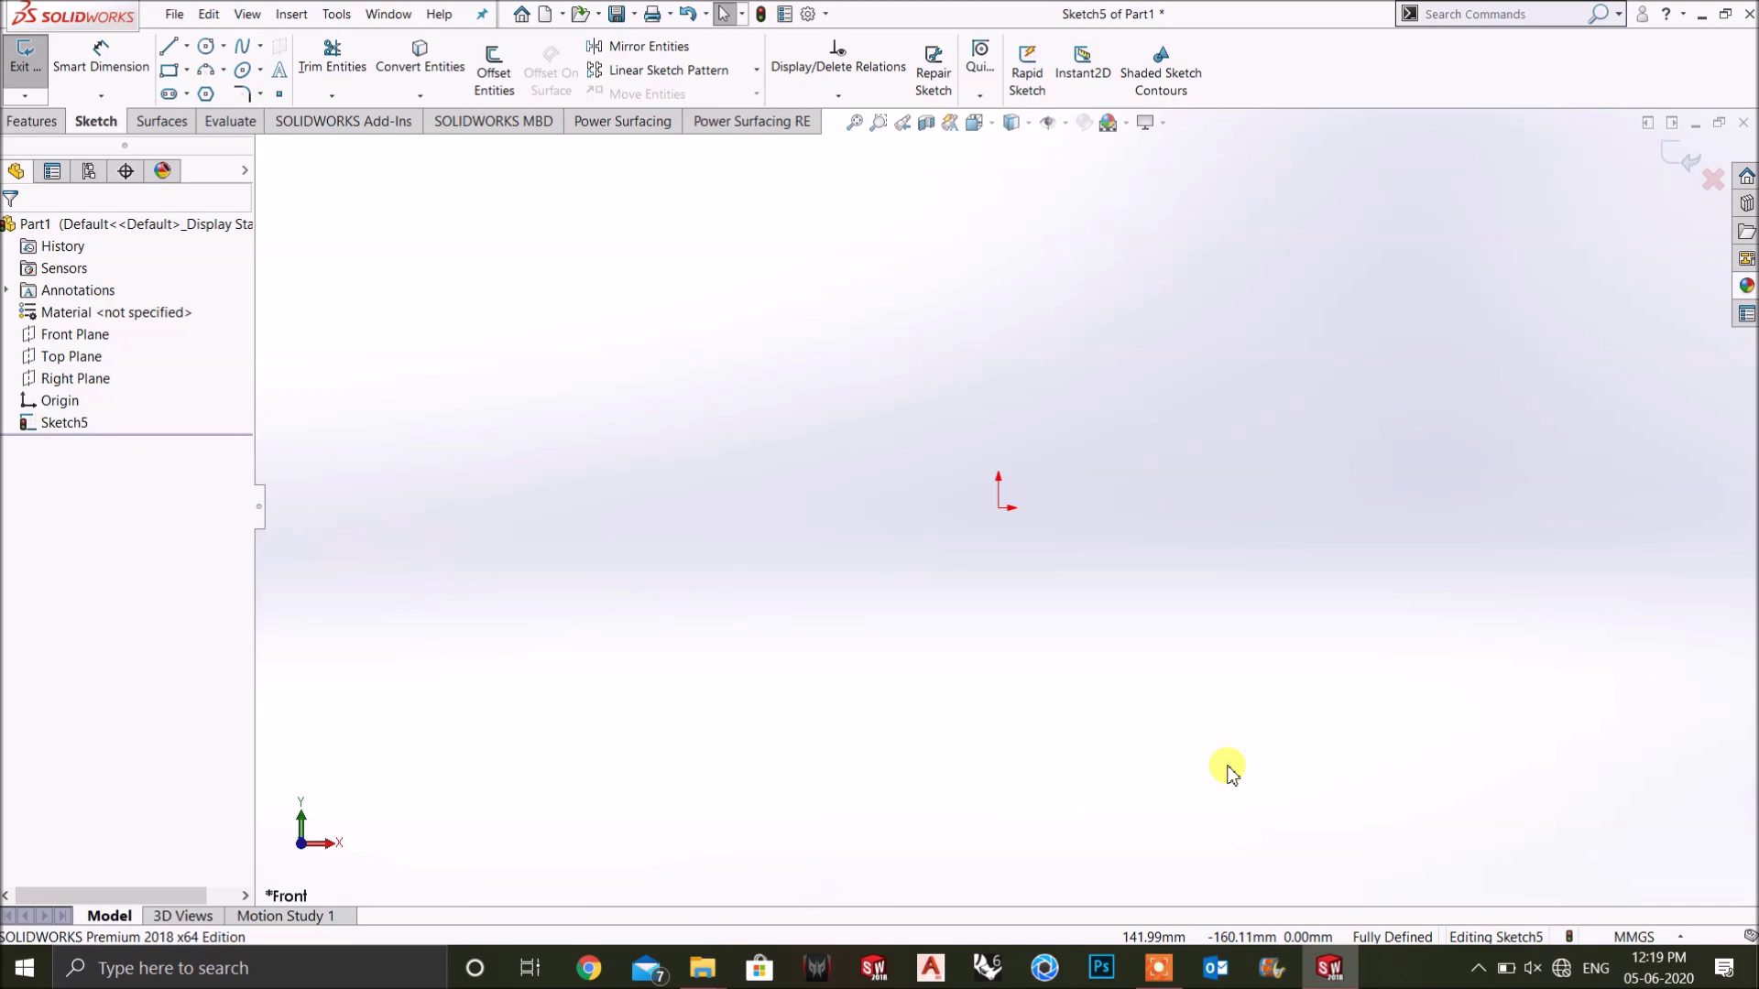
Sketch a vertical centerline upward from the origin.
{"action": "left_click", "coordinate": [186, 46]}
{"action": "left_click", "coordinate": [205, 95]}
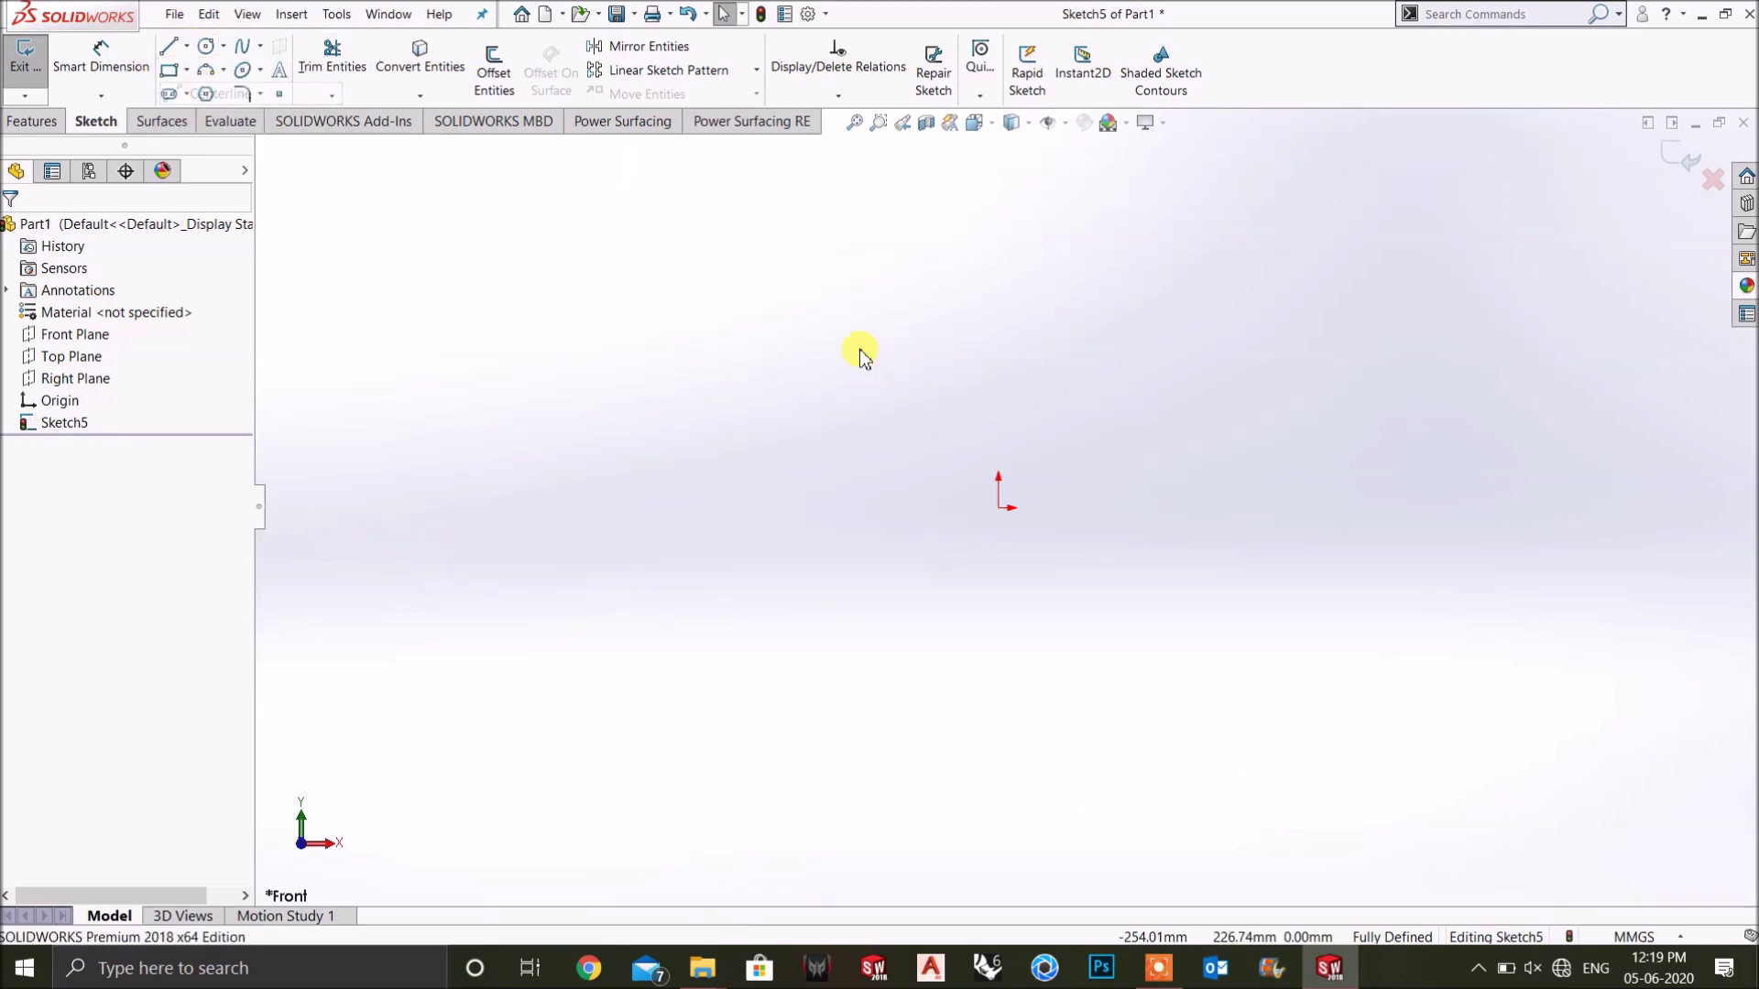
{"action": "left_click", "coordinate": [998, 505]}
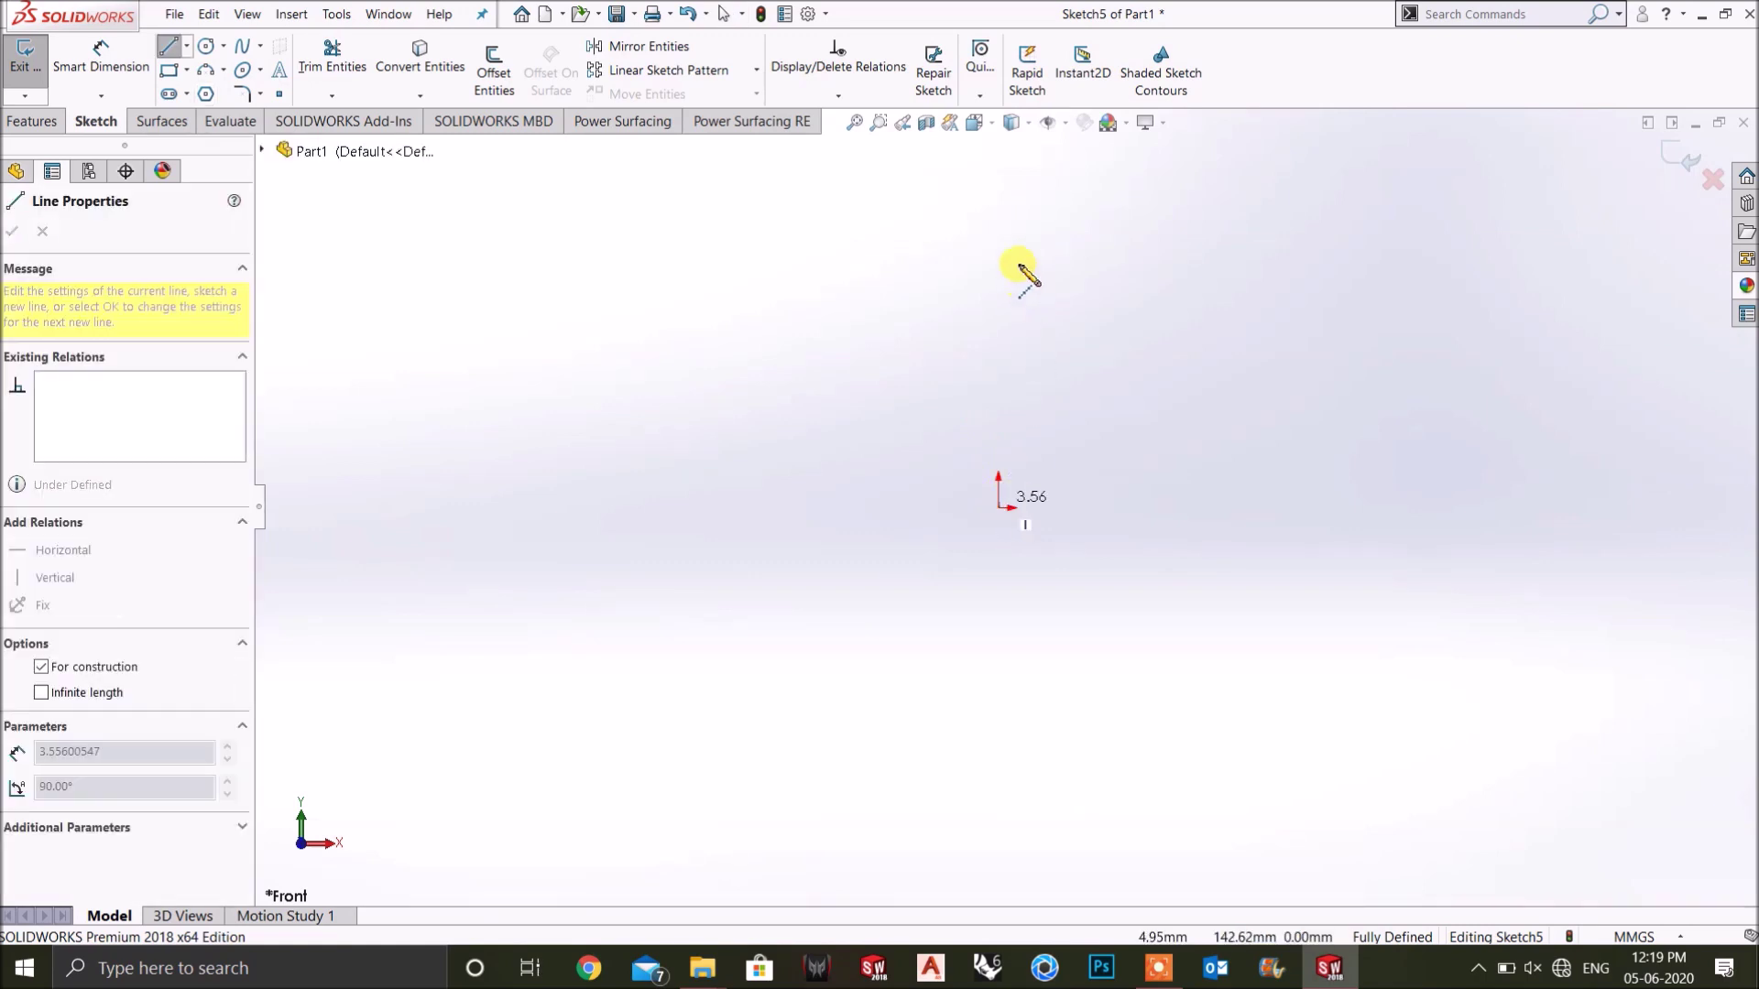
{"action": "left_click", "coordinate": [998, 217]}
{"action": "right_click", "coordinate": [1040, 236]}
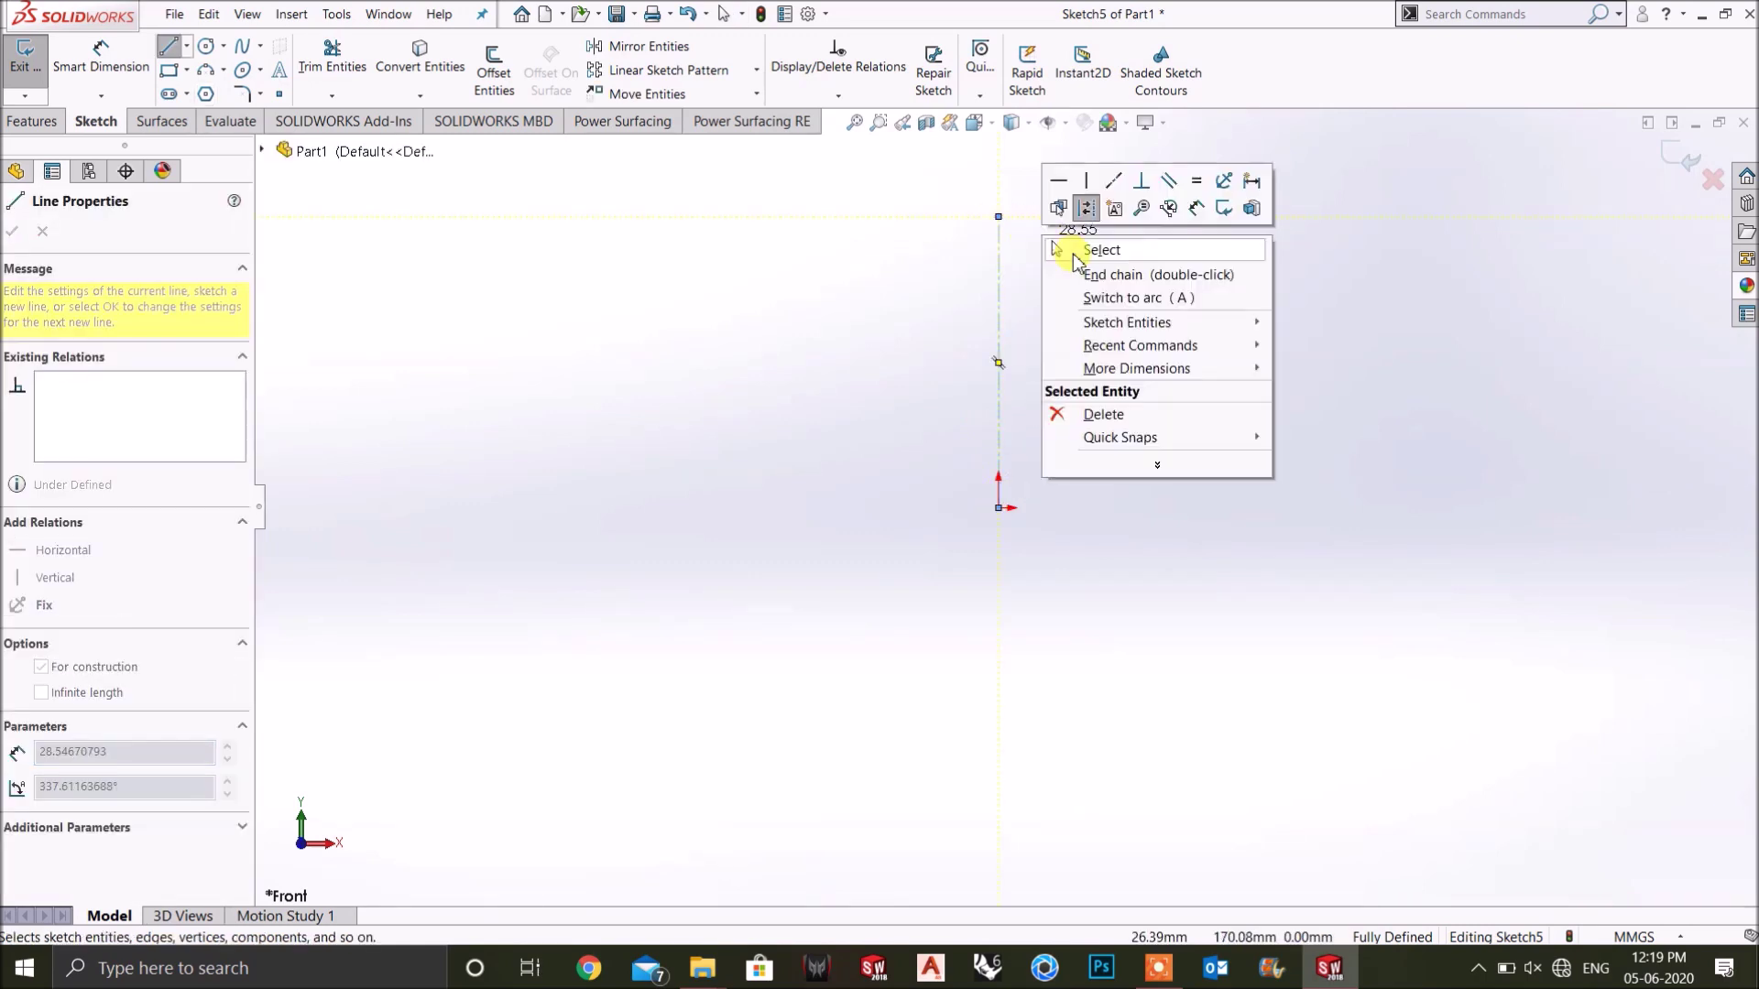
{"action": "left_click", "coordinate": [1072, 249]}
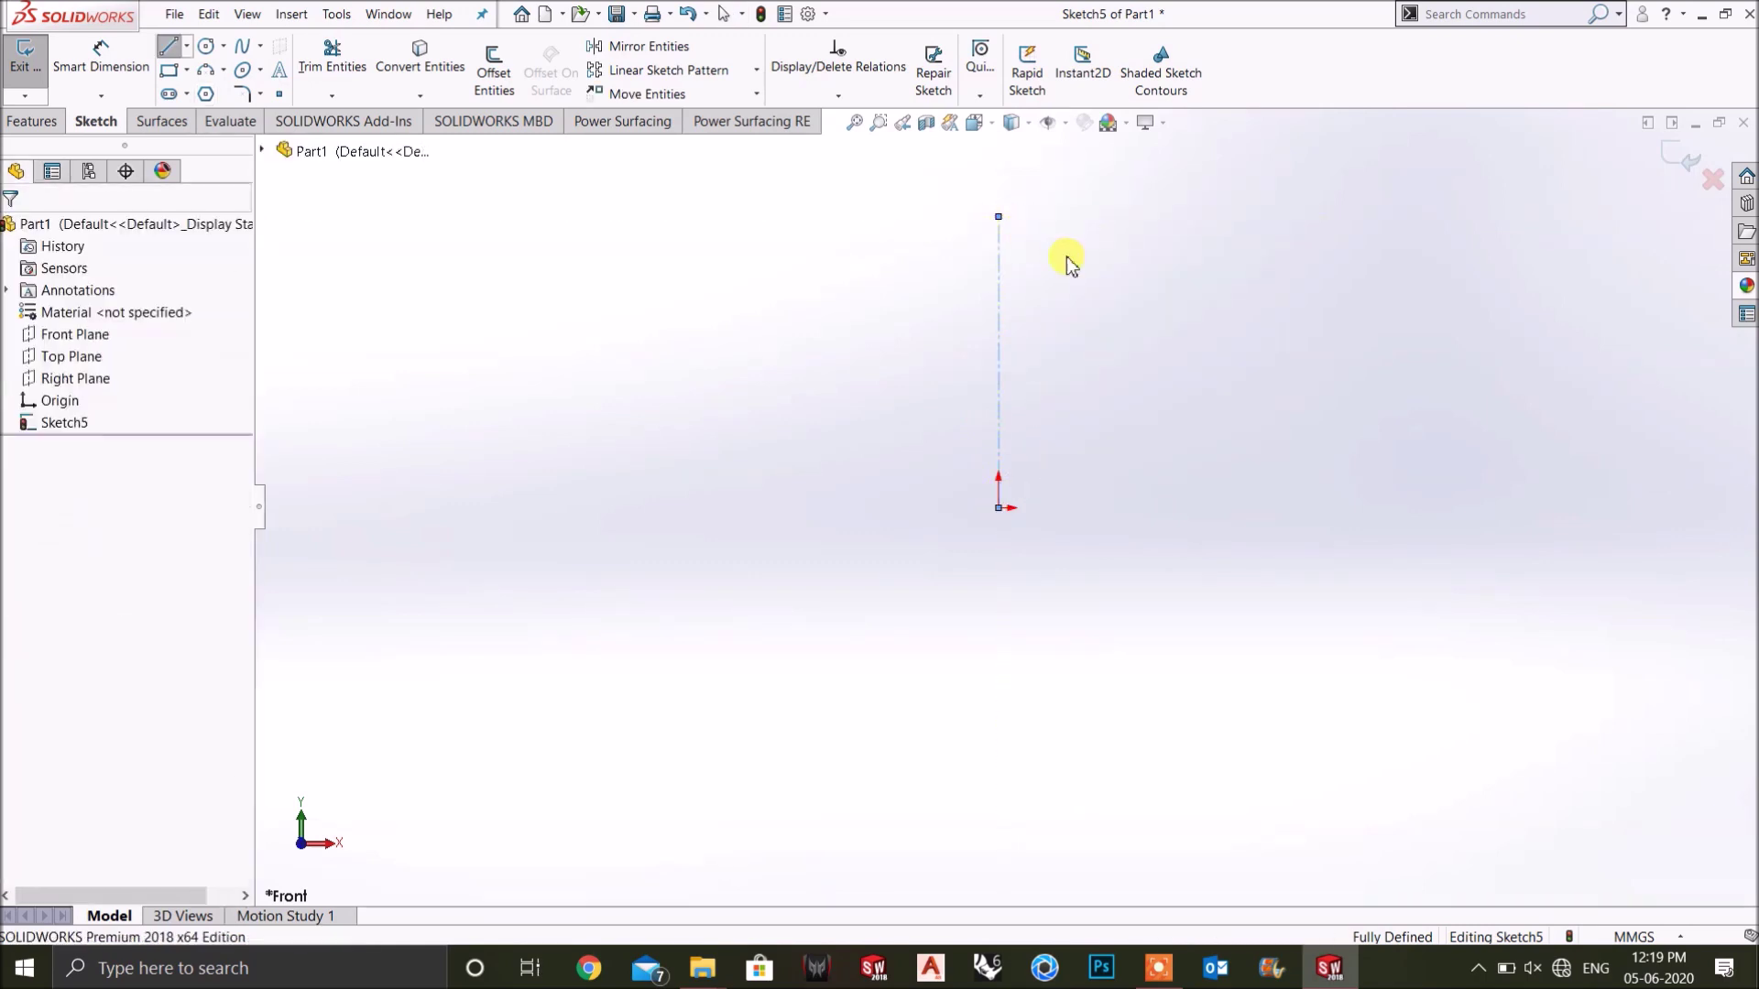
Sketch a large circle left of the centerline and a smaller circle of about 56 mm radius right of it.
{"action": "left_click", "coordinate": [207, 46]}
{"action": "left_click", "coordinate": [552, 367]}
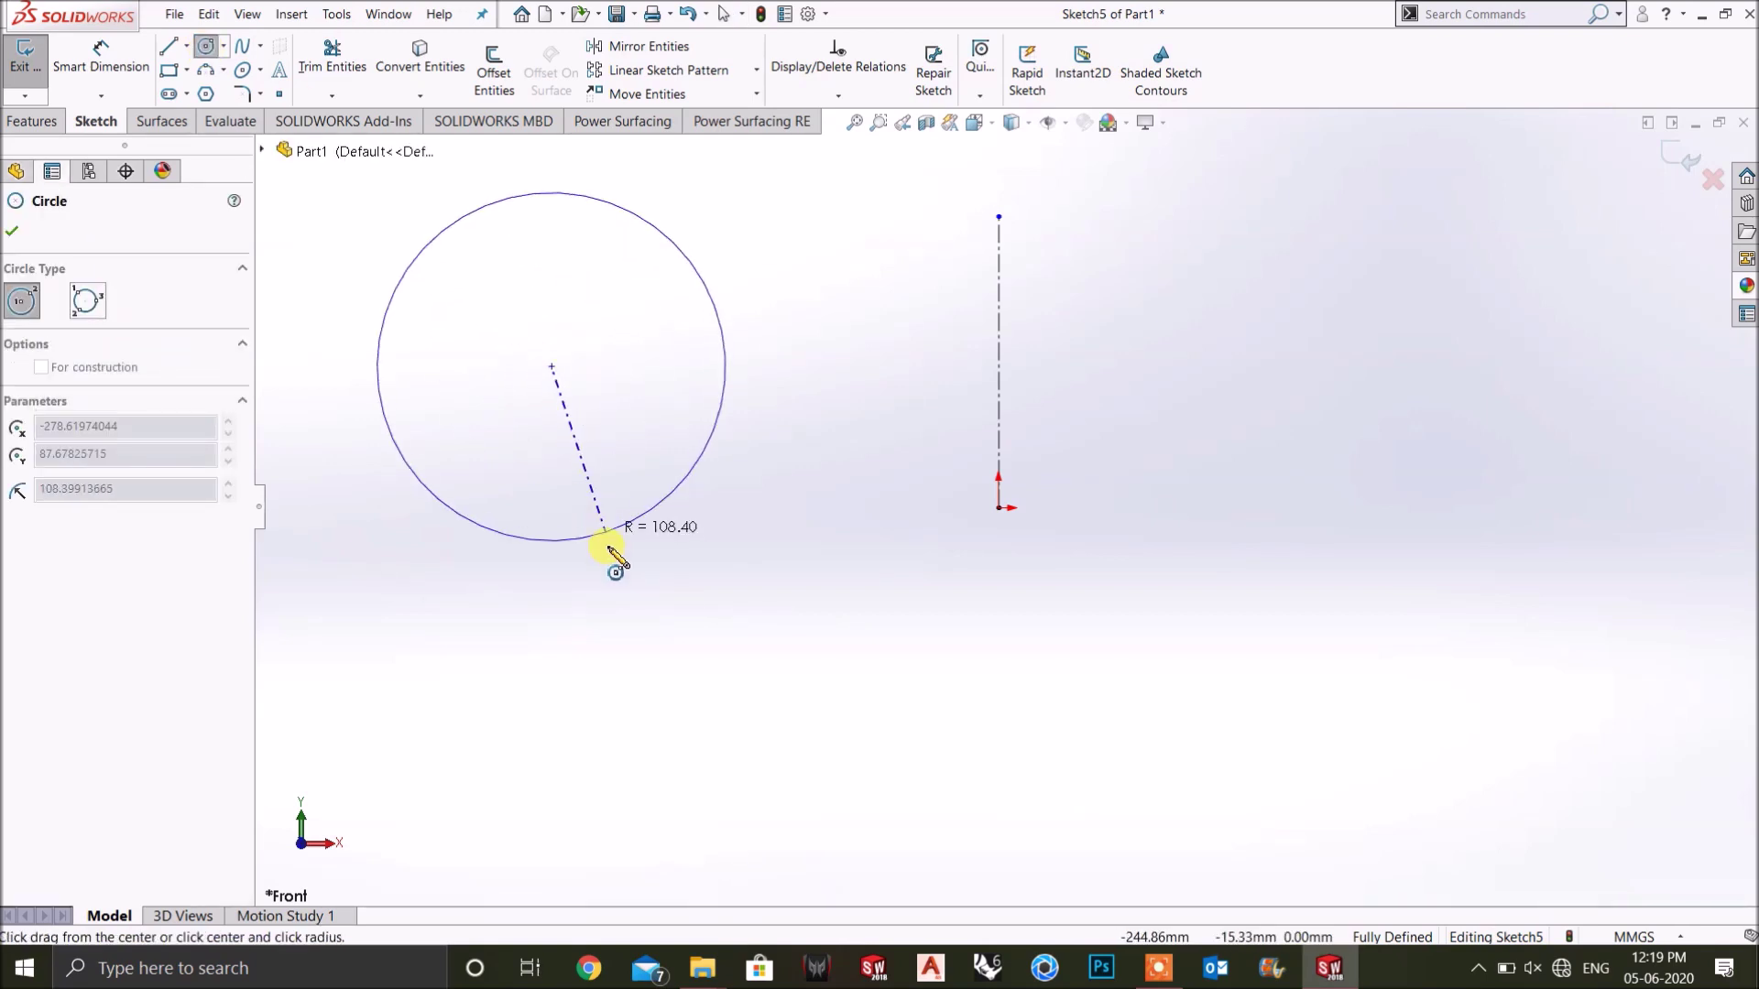
{"action": "left_click", "coordinate": [616, 565]}
{"action": "left_click", "coordinate": [1430, 376]}
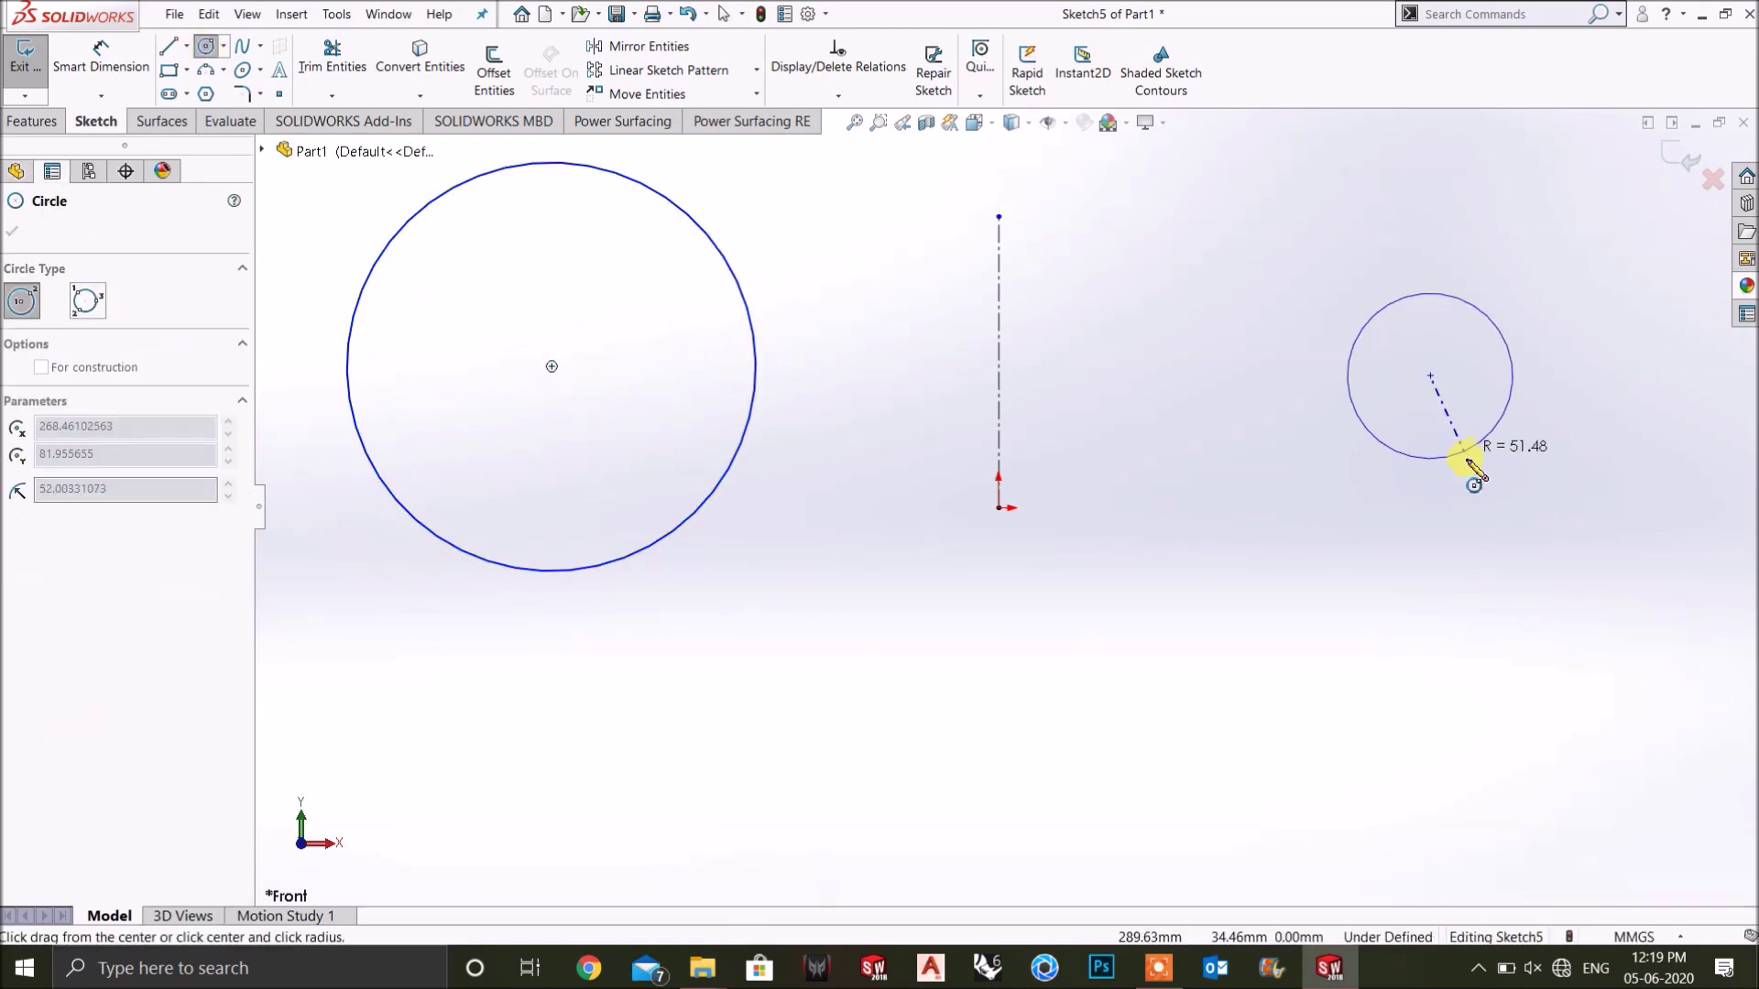
{"action": "left_click", "coordinate": [1465, 455]}
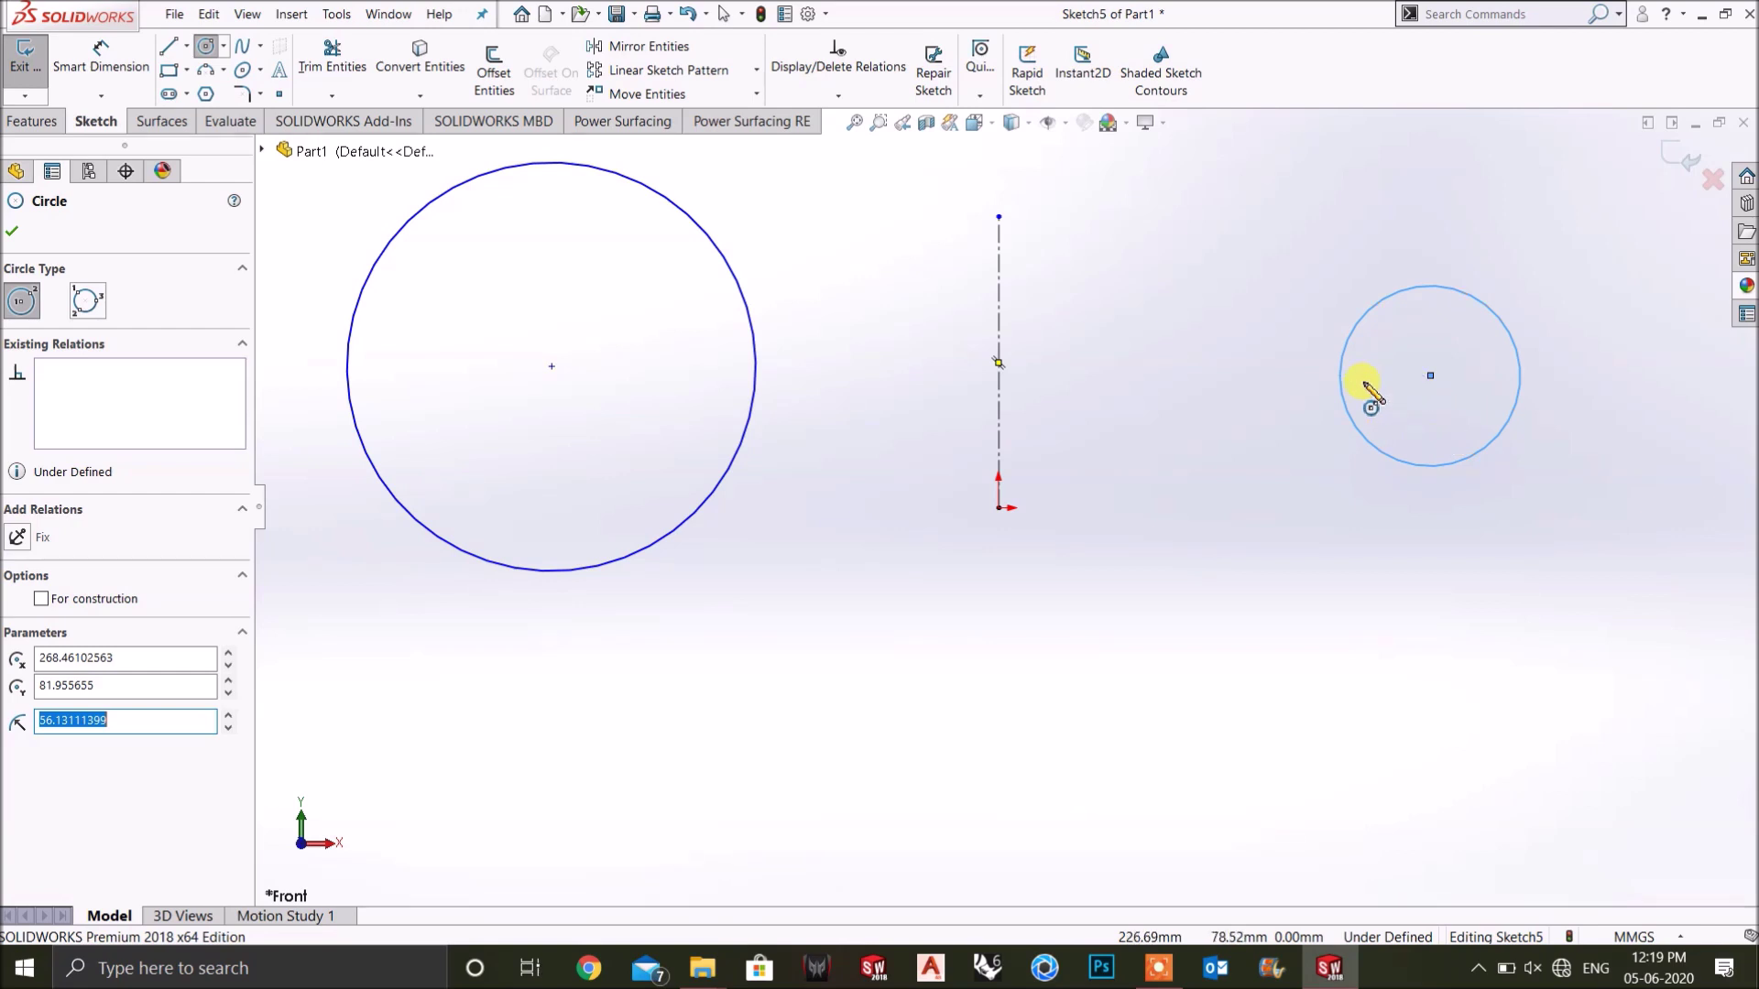
{"action": "scroll", "coordinate": [1017, 330], "scroll_direction": "up", "scroll_amount": 2}
{"action": "scroll", "coordinate": [1007, 325], "scroll_direction": "down", "scroll_amount": 2}
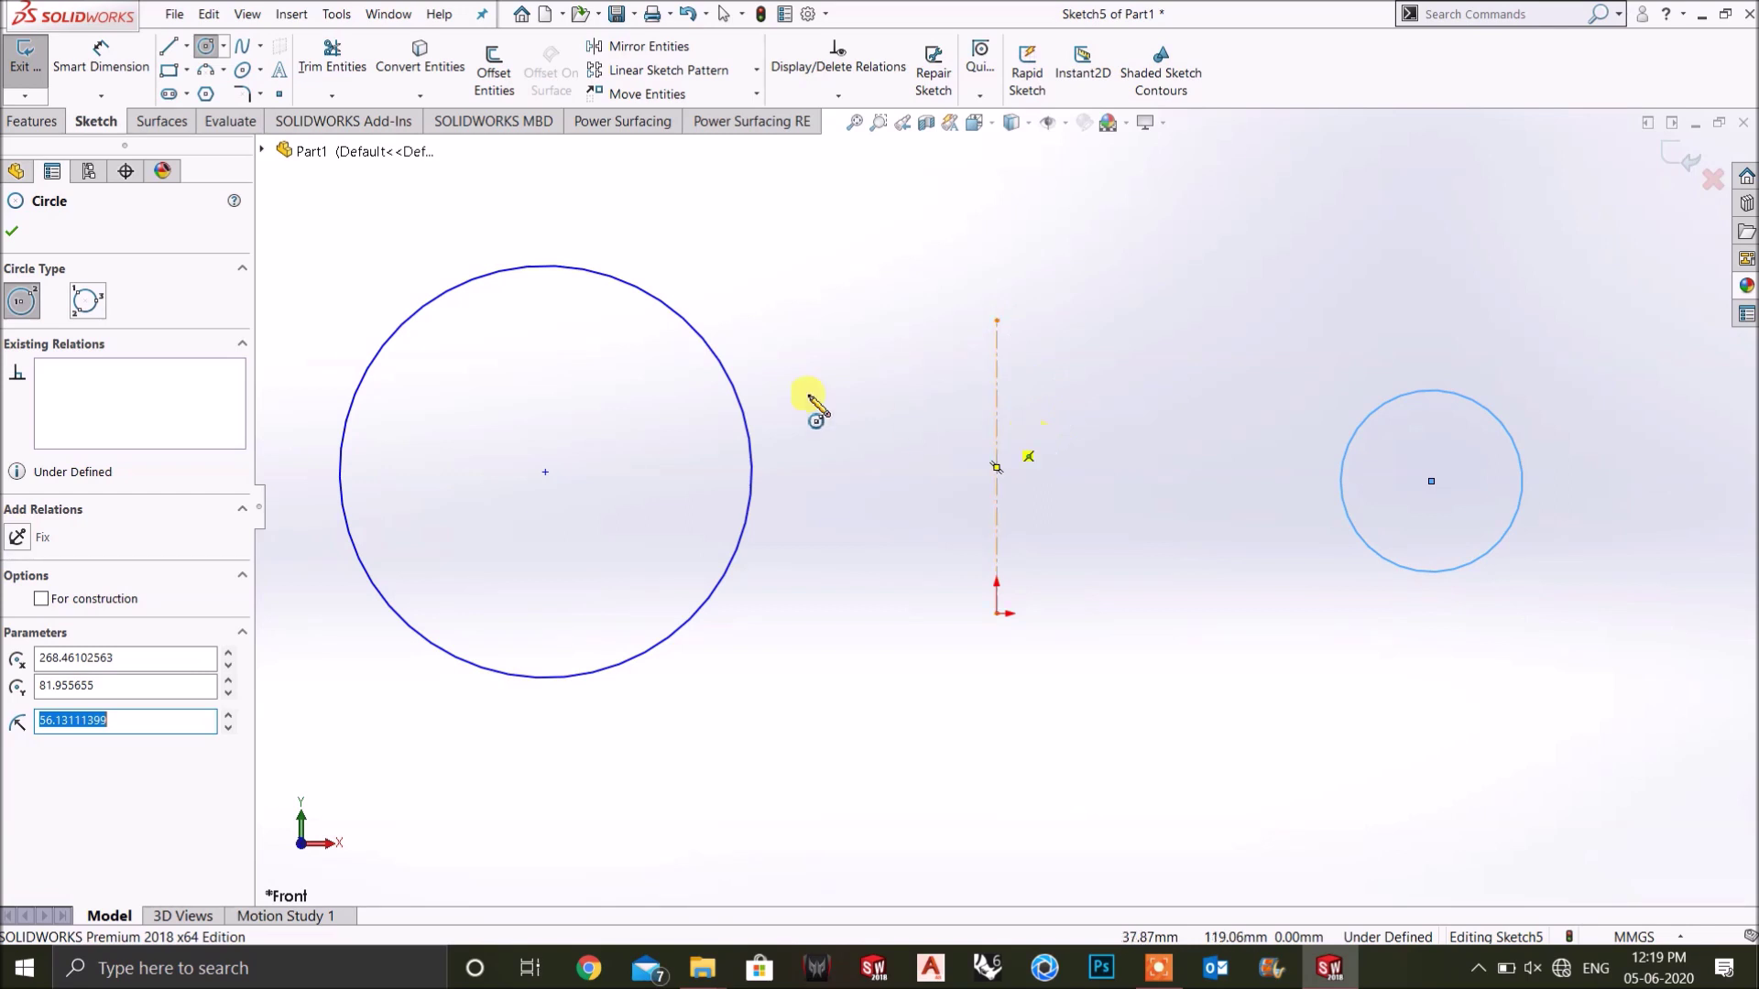
{"action": "left_click", "coordinate": [206, 45]}
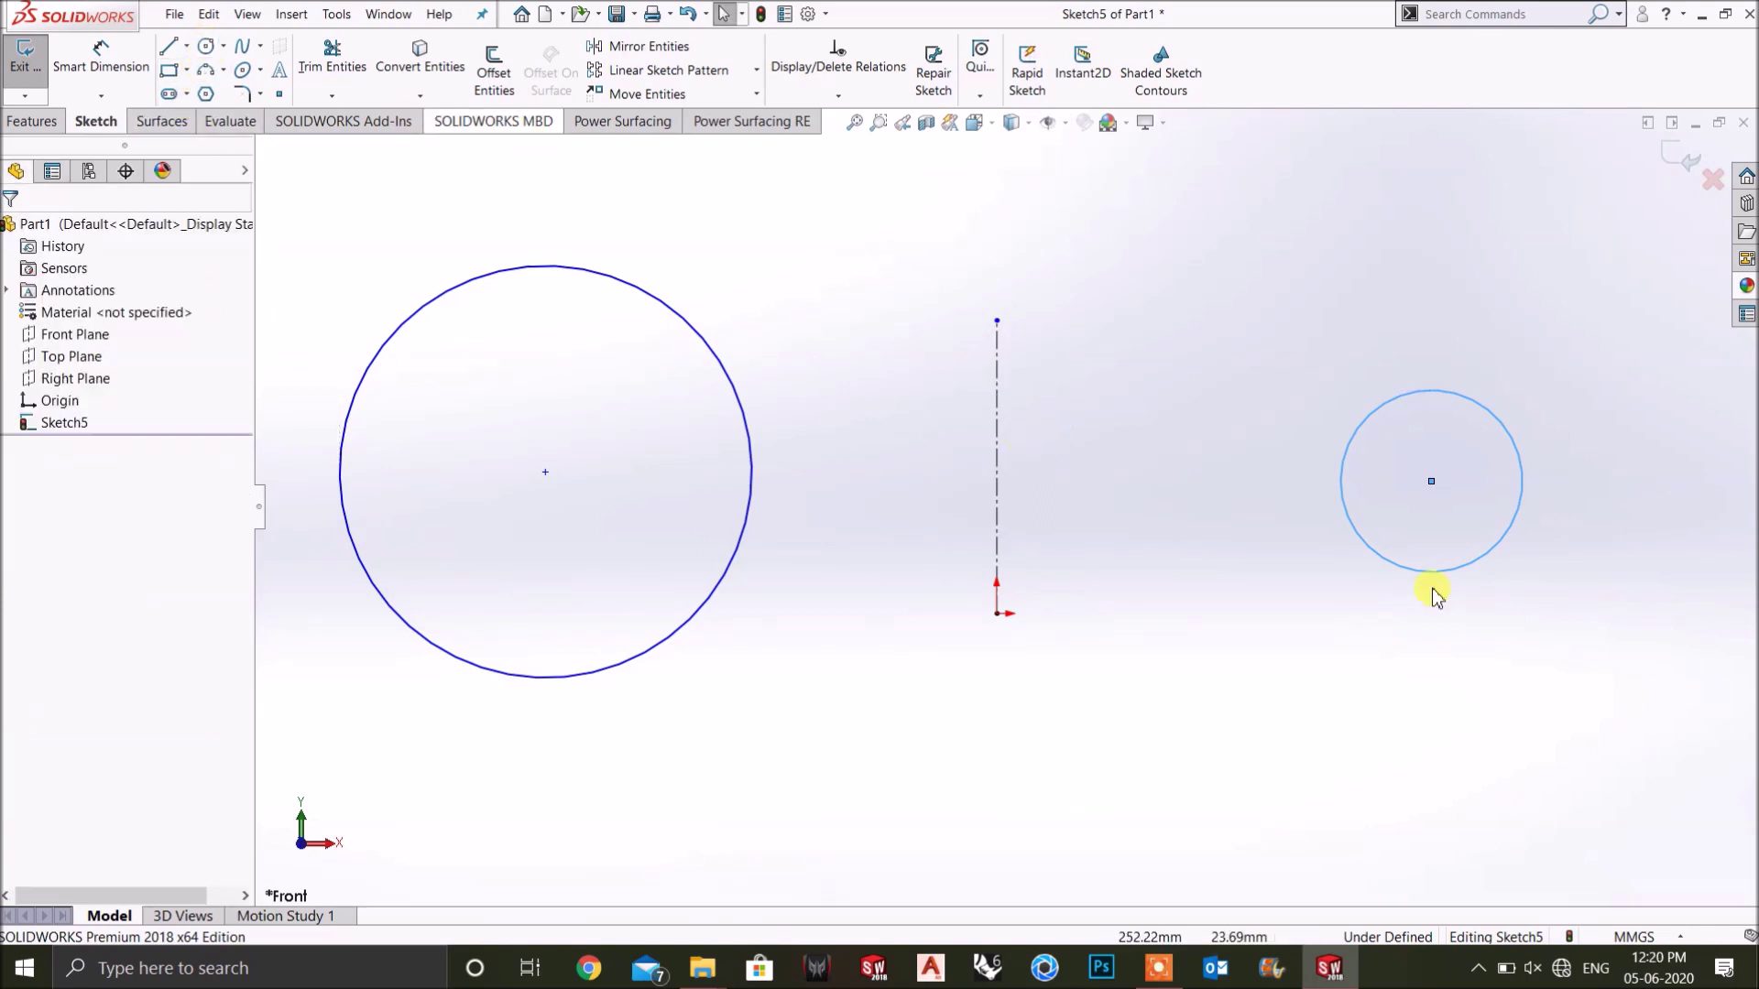
Add a Symmetric relation between the two circles about the centerline.
{"action": "mouse_move", "coordinate": [1616, 781]}
{"action": "left_mouse_down"}
{"action": "mouse_move", "coordinate": [616, 179]}
{"action": "mouse_move", "coordinate": [269, 170]}
{"action": "left_mouse_up"}
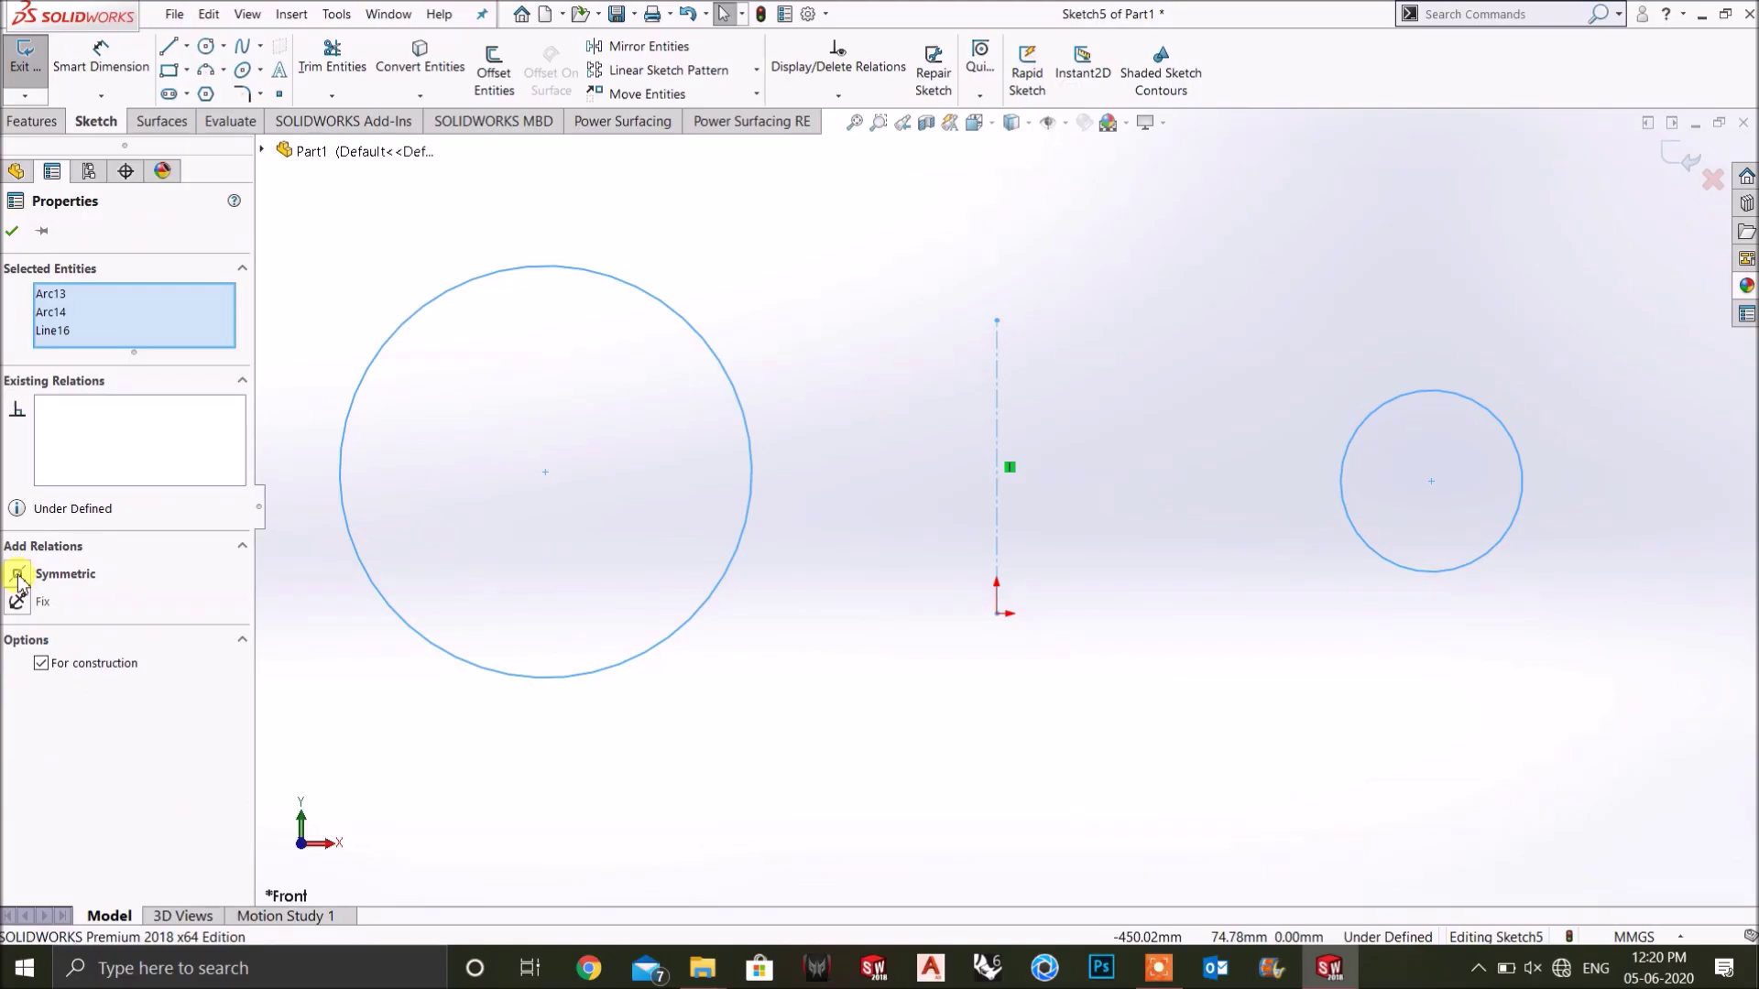
{"action": "left_click", "coordinate": [19, 575]}
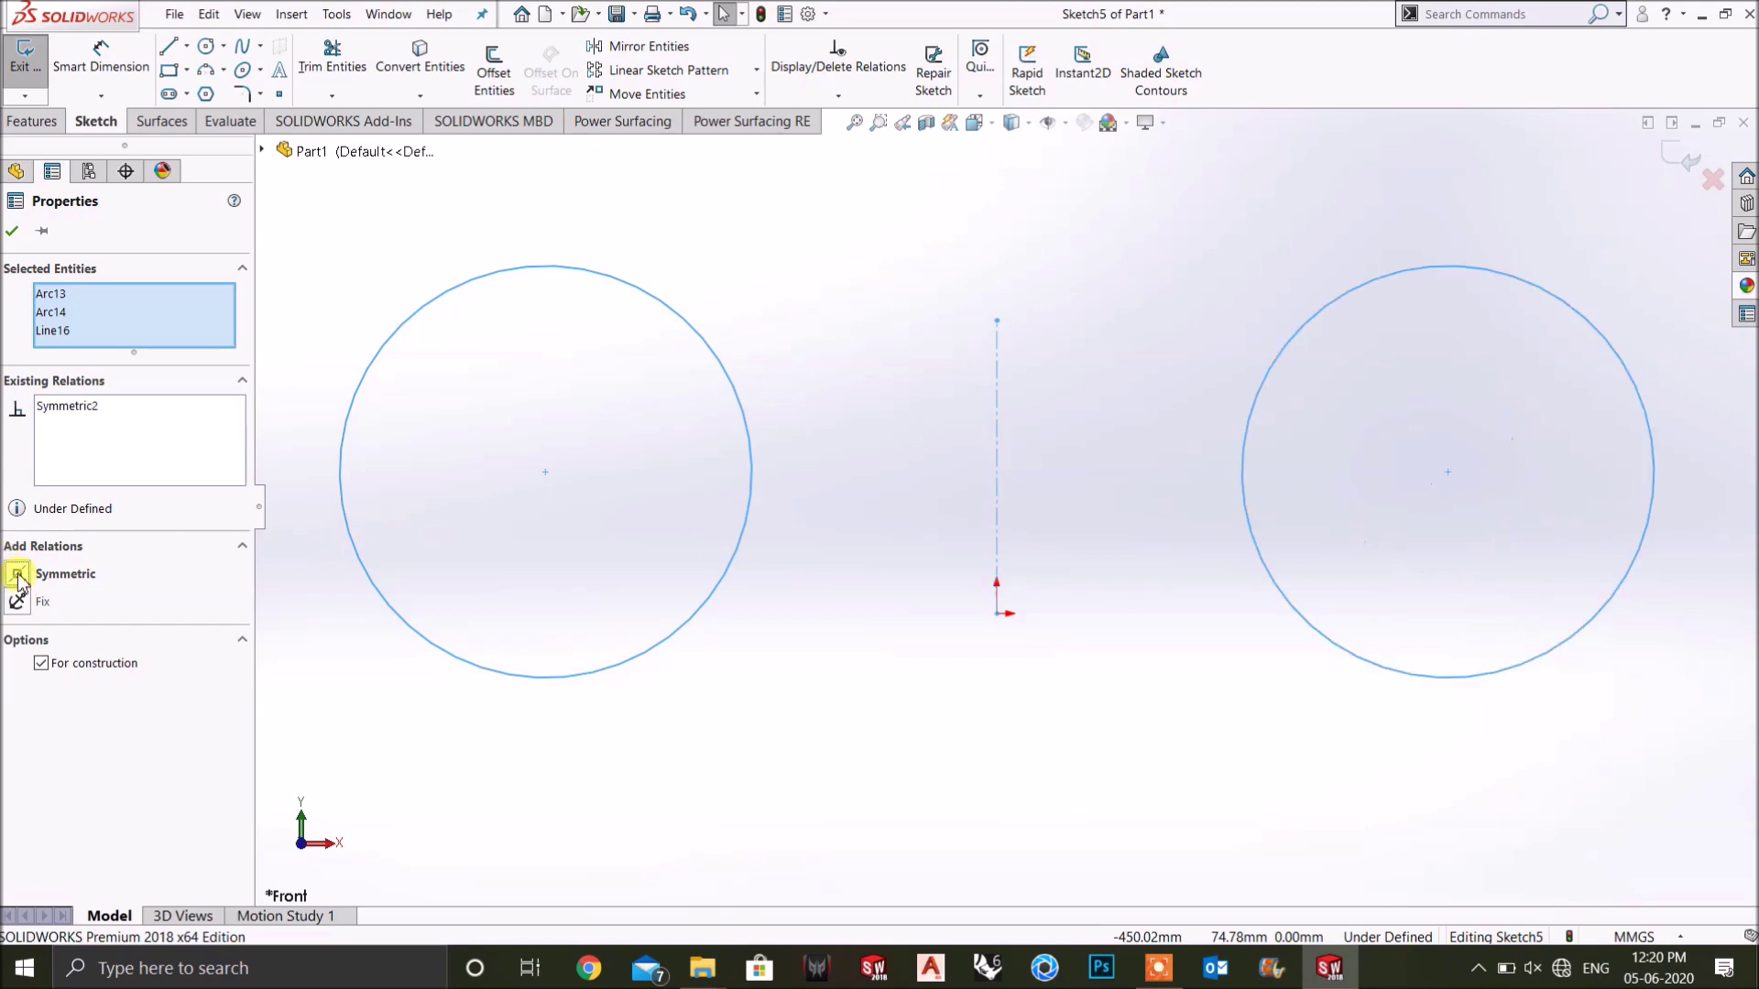
{"action": "left_click", "coordinate": [697, 793]}
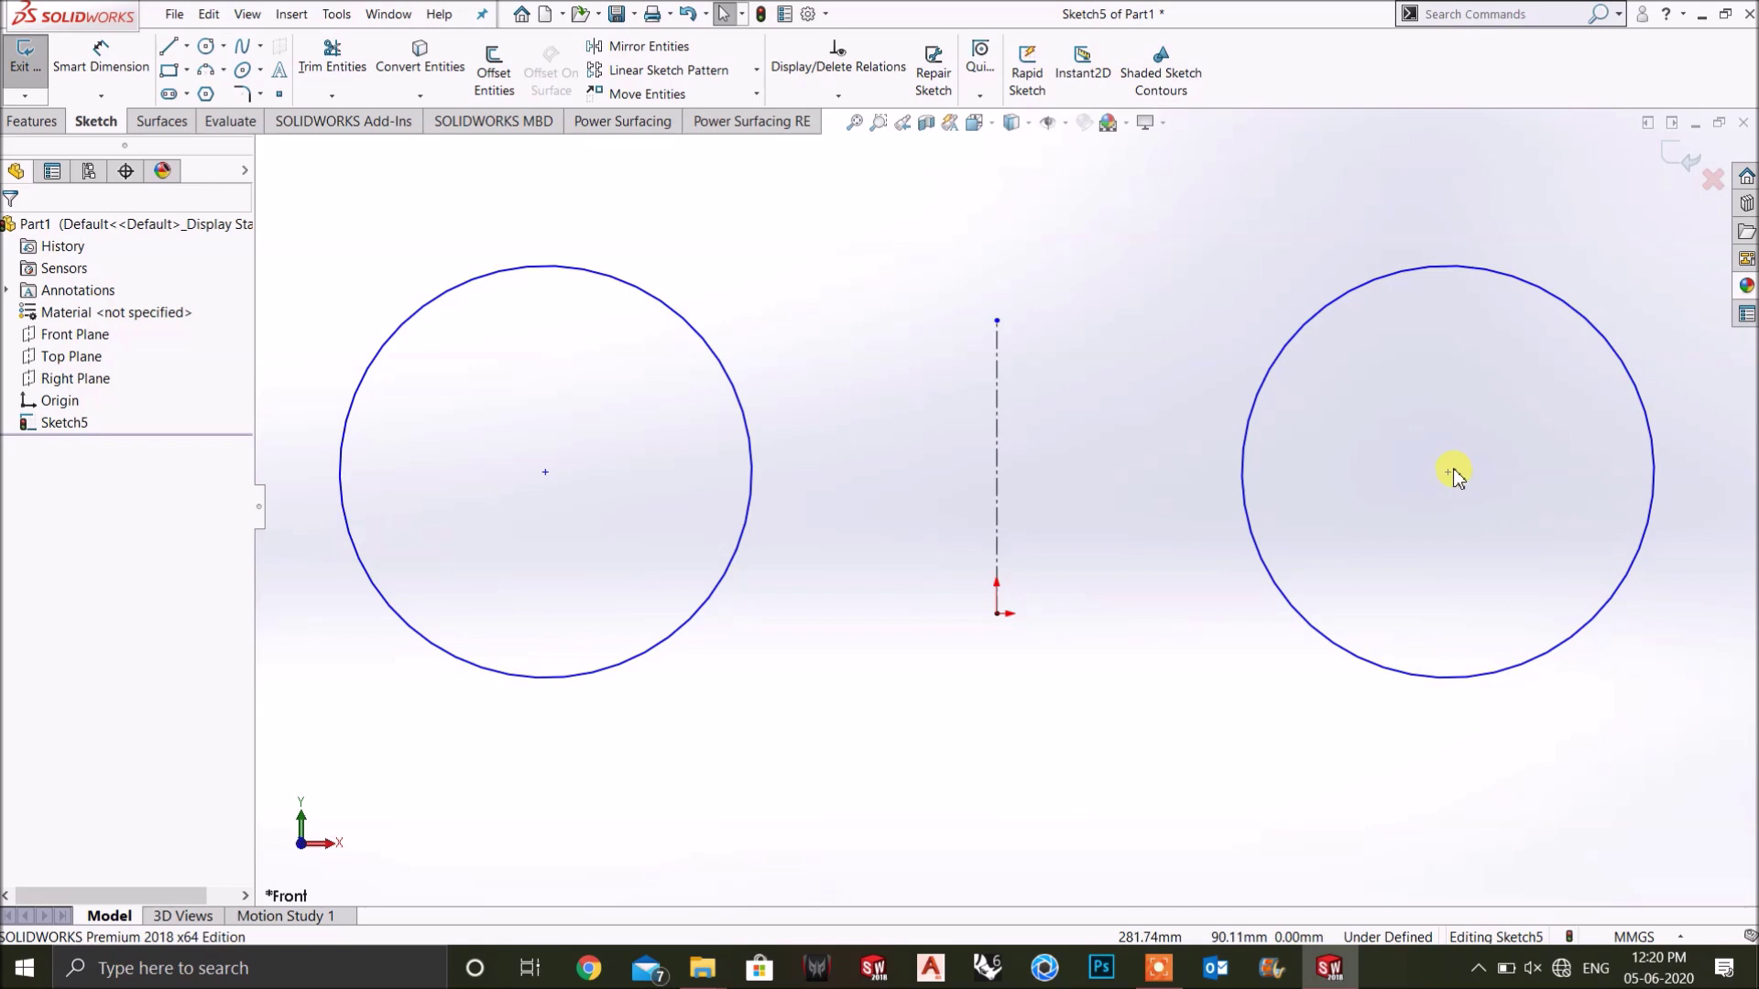
Enlarge the left circle to a radius of about 217 mm and move its center farther from the centerline.
{"action": "scroll", "coordinate": [1282, 503], "scroll_direction": "up", "scroll_amount": 4}
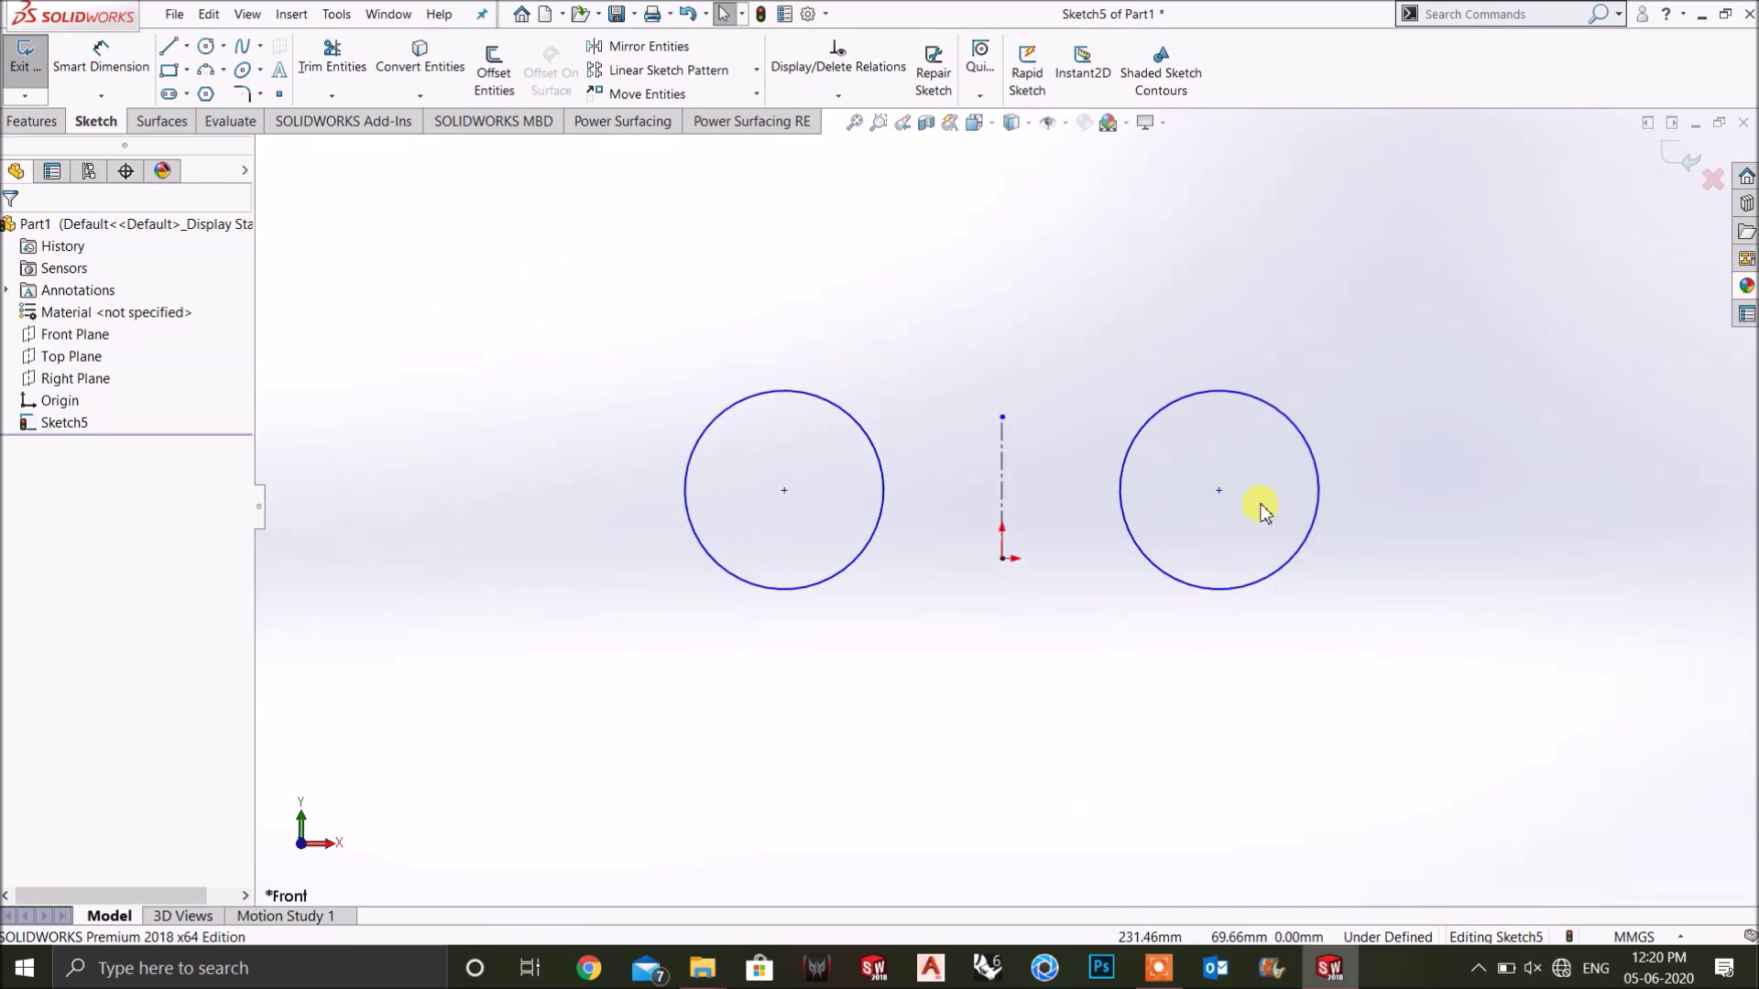
{"action": "left_click", "coordinate": [798, 587]}
{"action": "left_click_drag", "start_coordinate": [796, 609], "coordinate": [786, 662]}
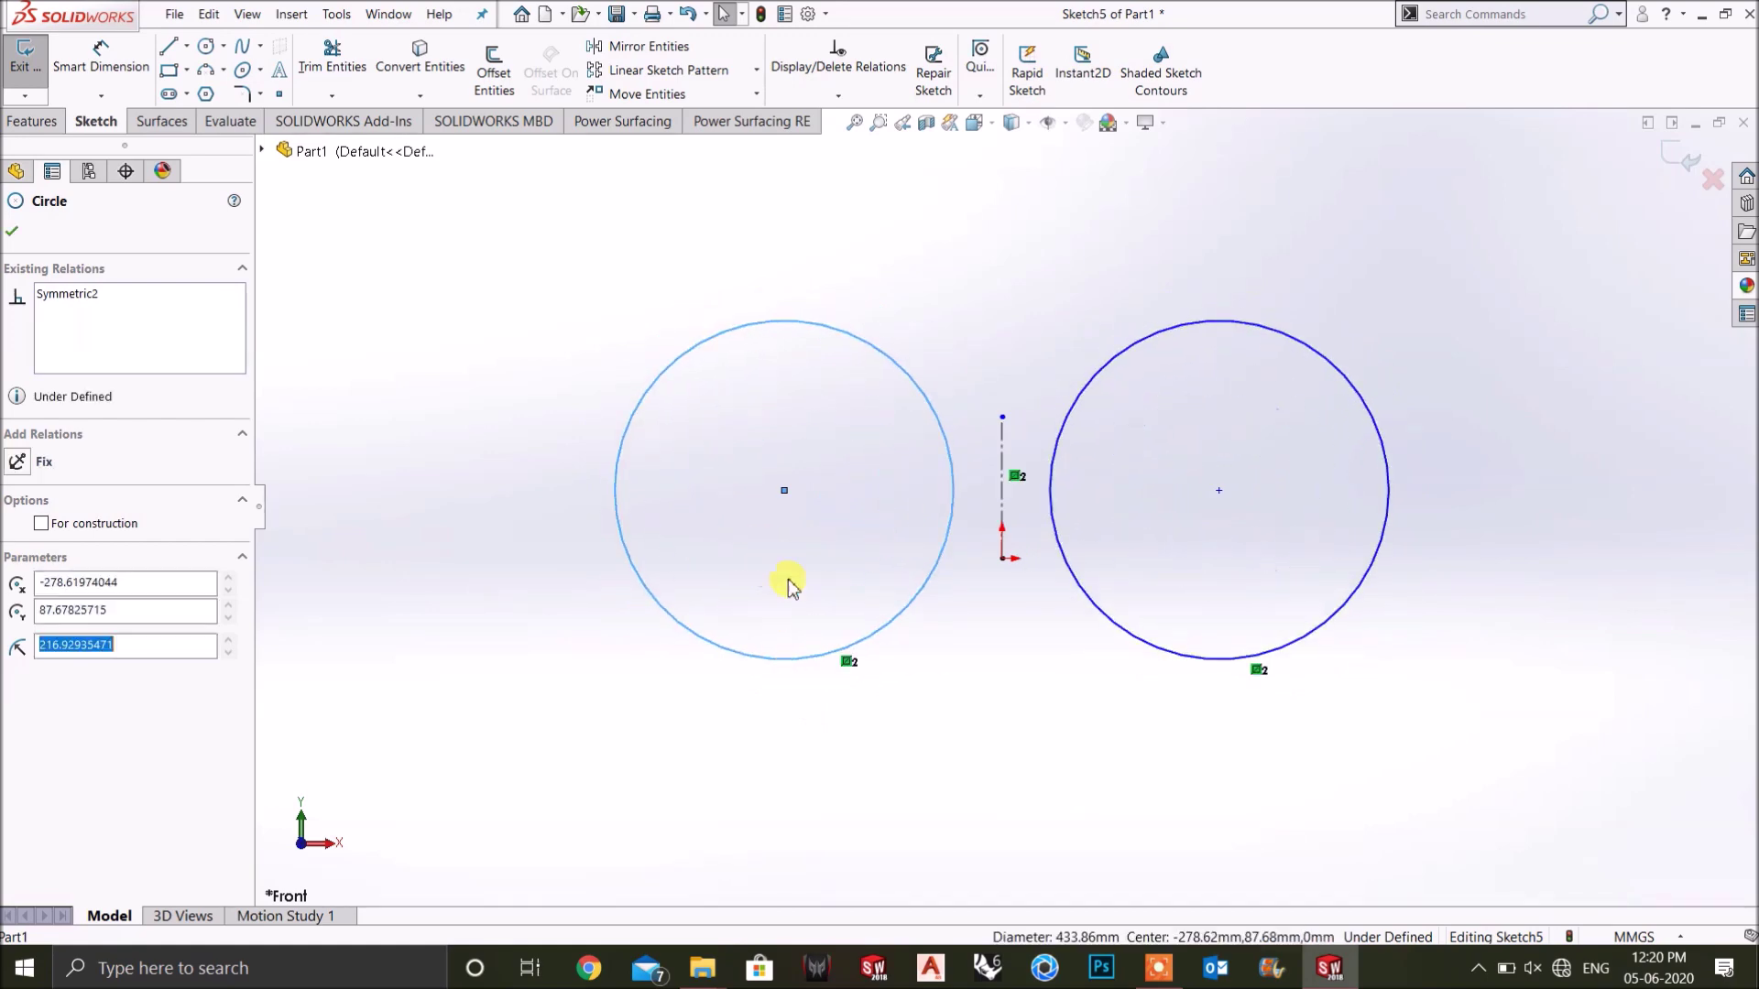
{"action": "left_click_drag", "start_coordinate": [785, 492], "coordinate": [632, 475]}
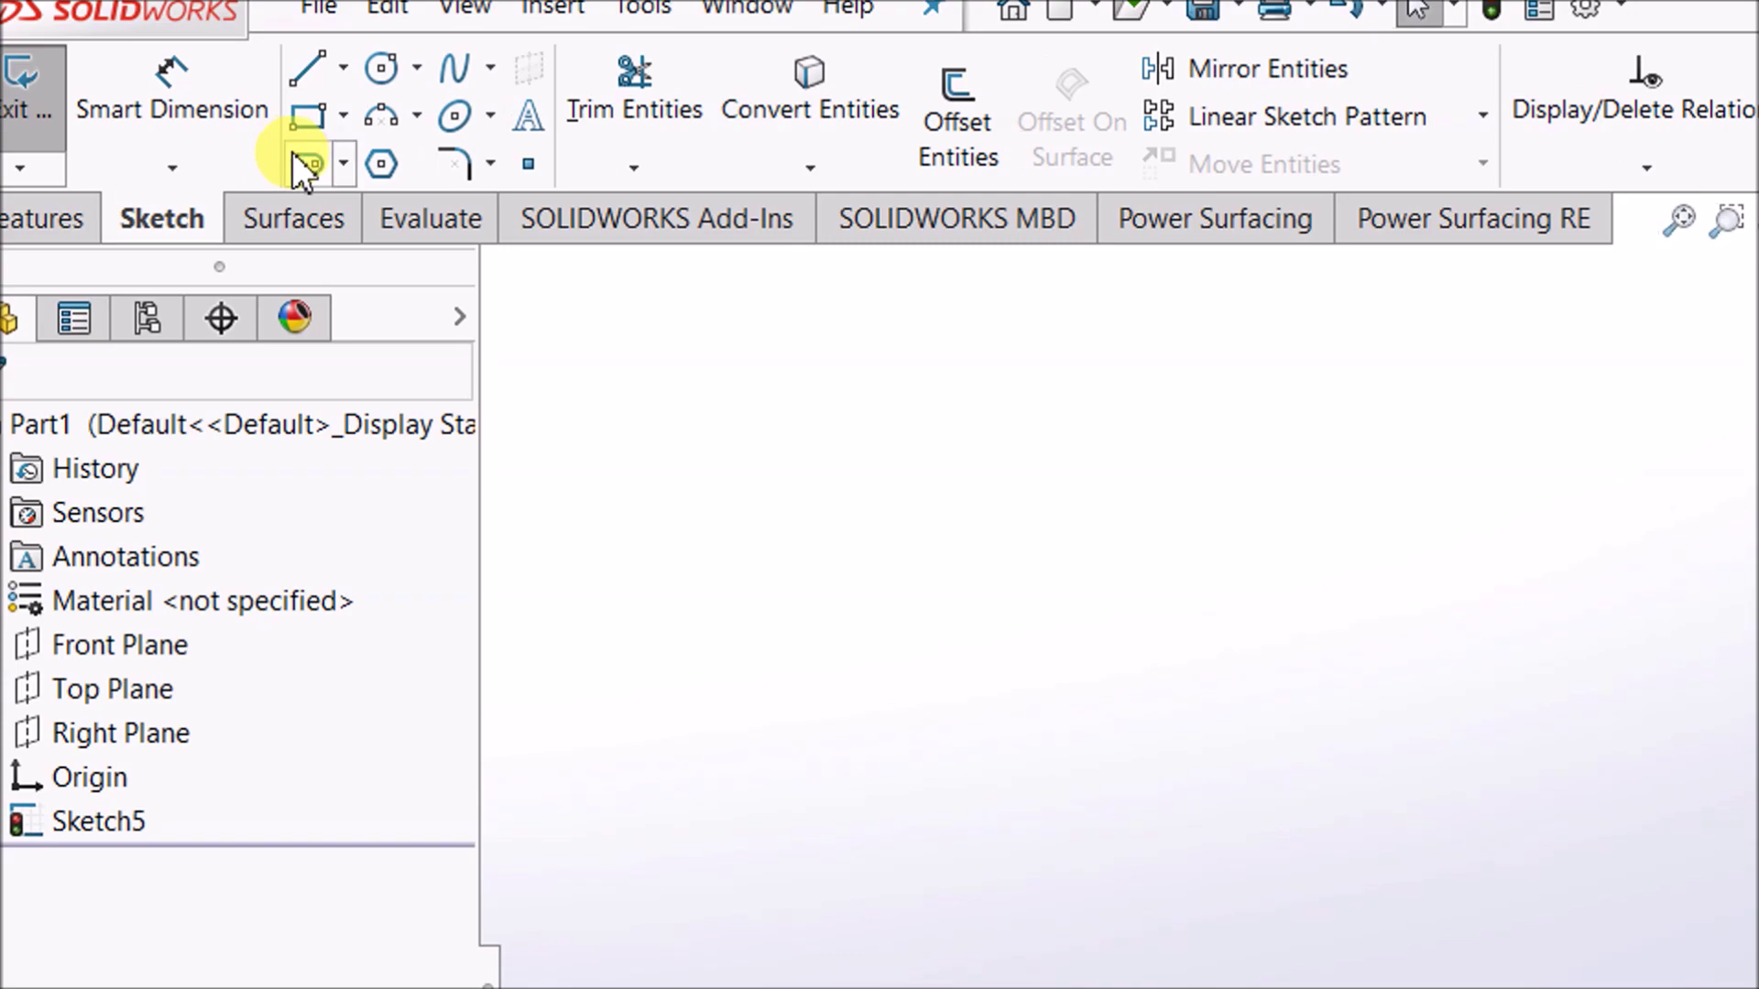
Sketch a horizontal straight slot above the origin, about 299 mm between arc centers and about 111 mm wide.
{"action": "left_click", "coordinate": [306, 165]}
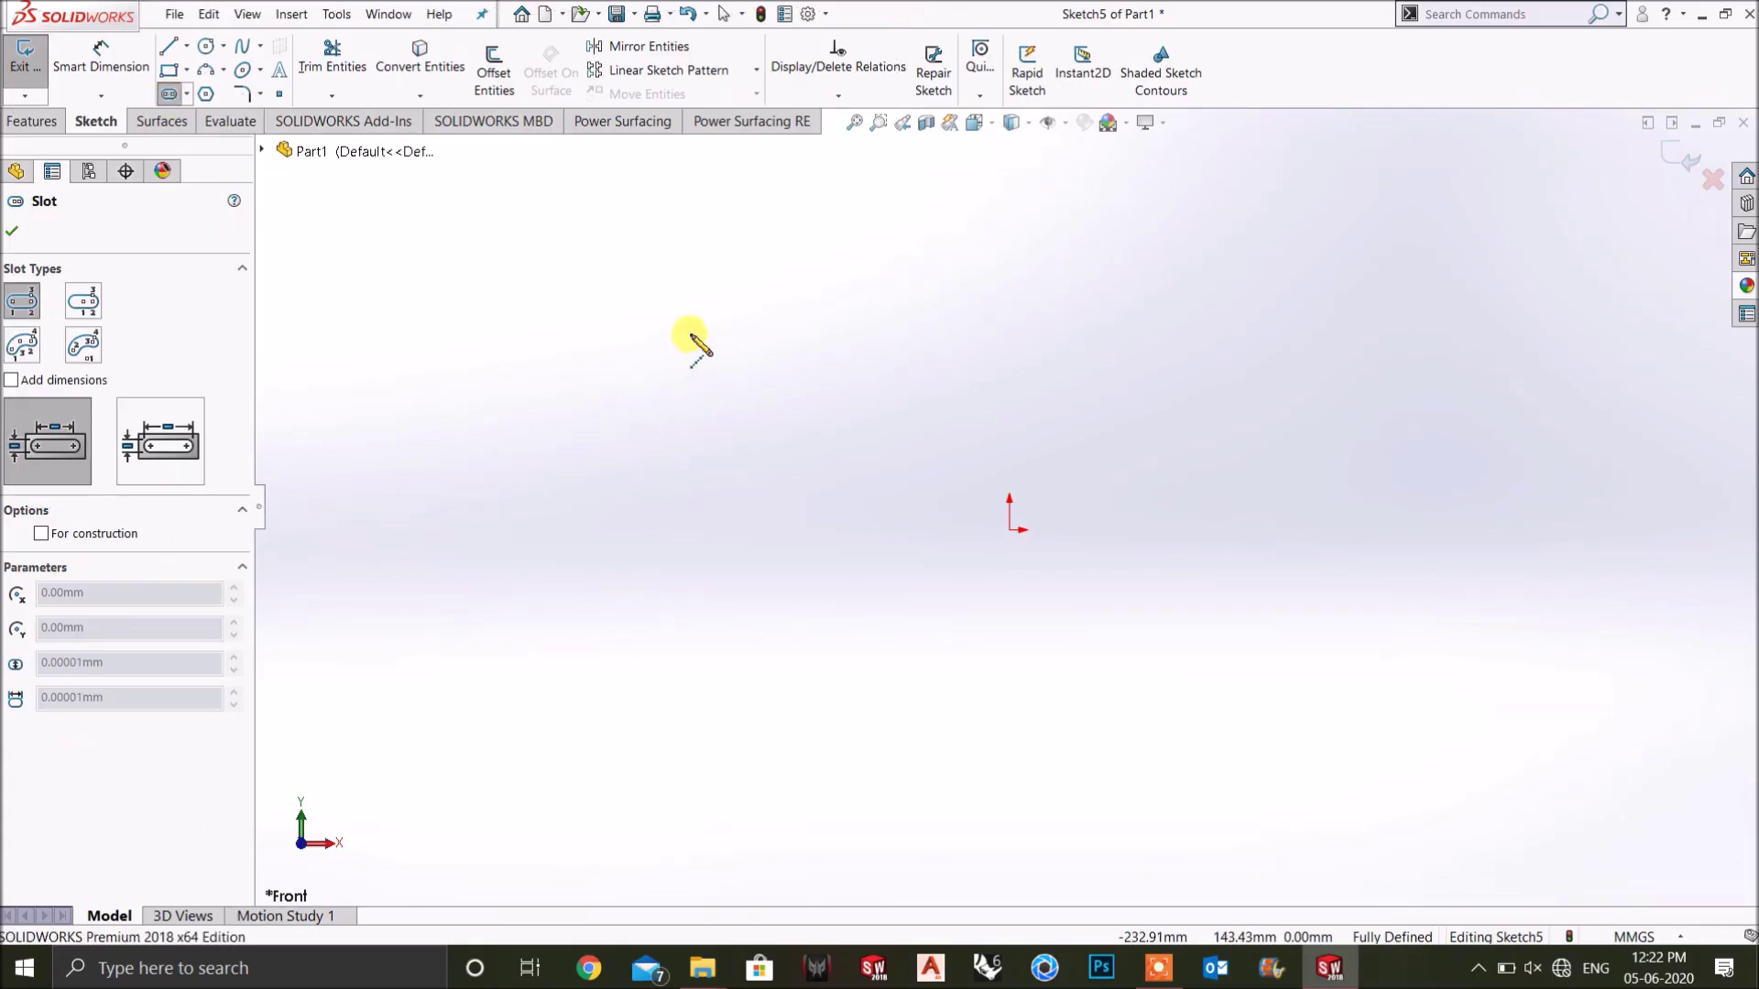
{"action": "left_click", "coordinate": [690, 334]}
{"action": "left_click", "coordinate": [1100, 333]}
{"action": "left_click", "coordinate": [1111, 394]}
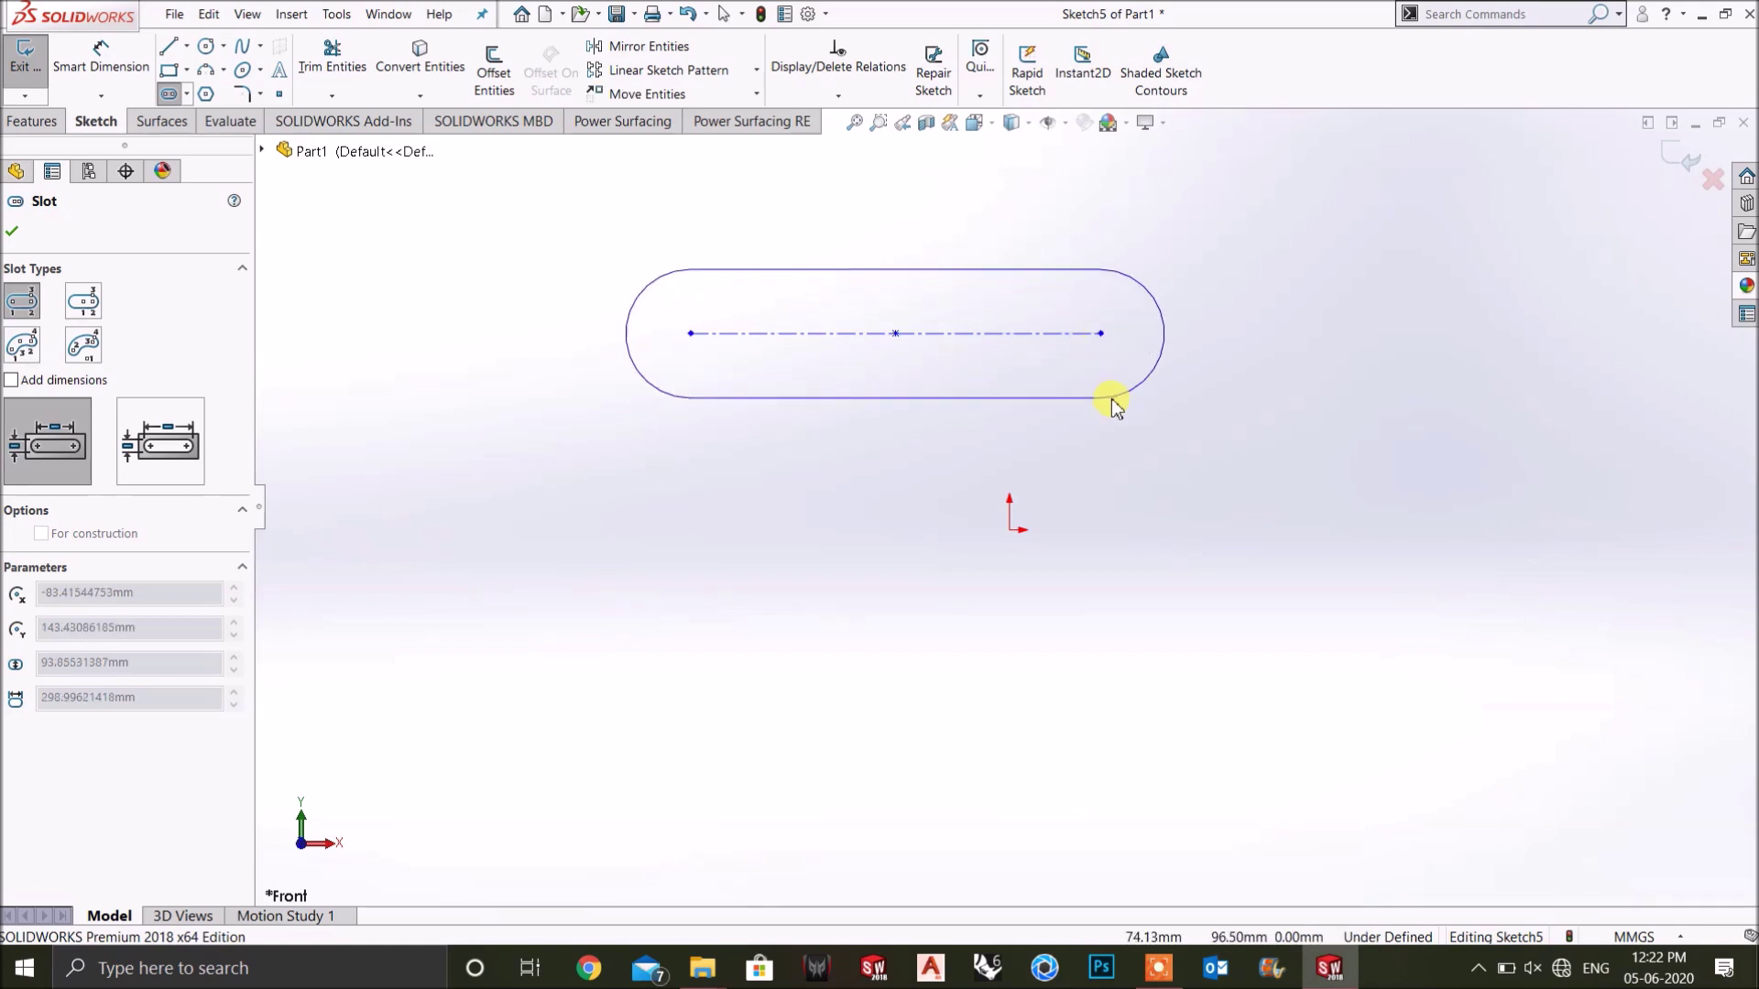
{"action": "left_click", "coordinate": [1113, 409]}
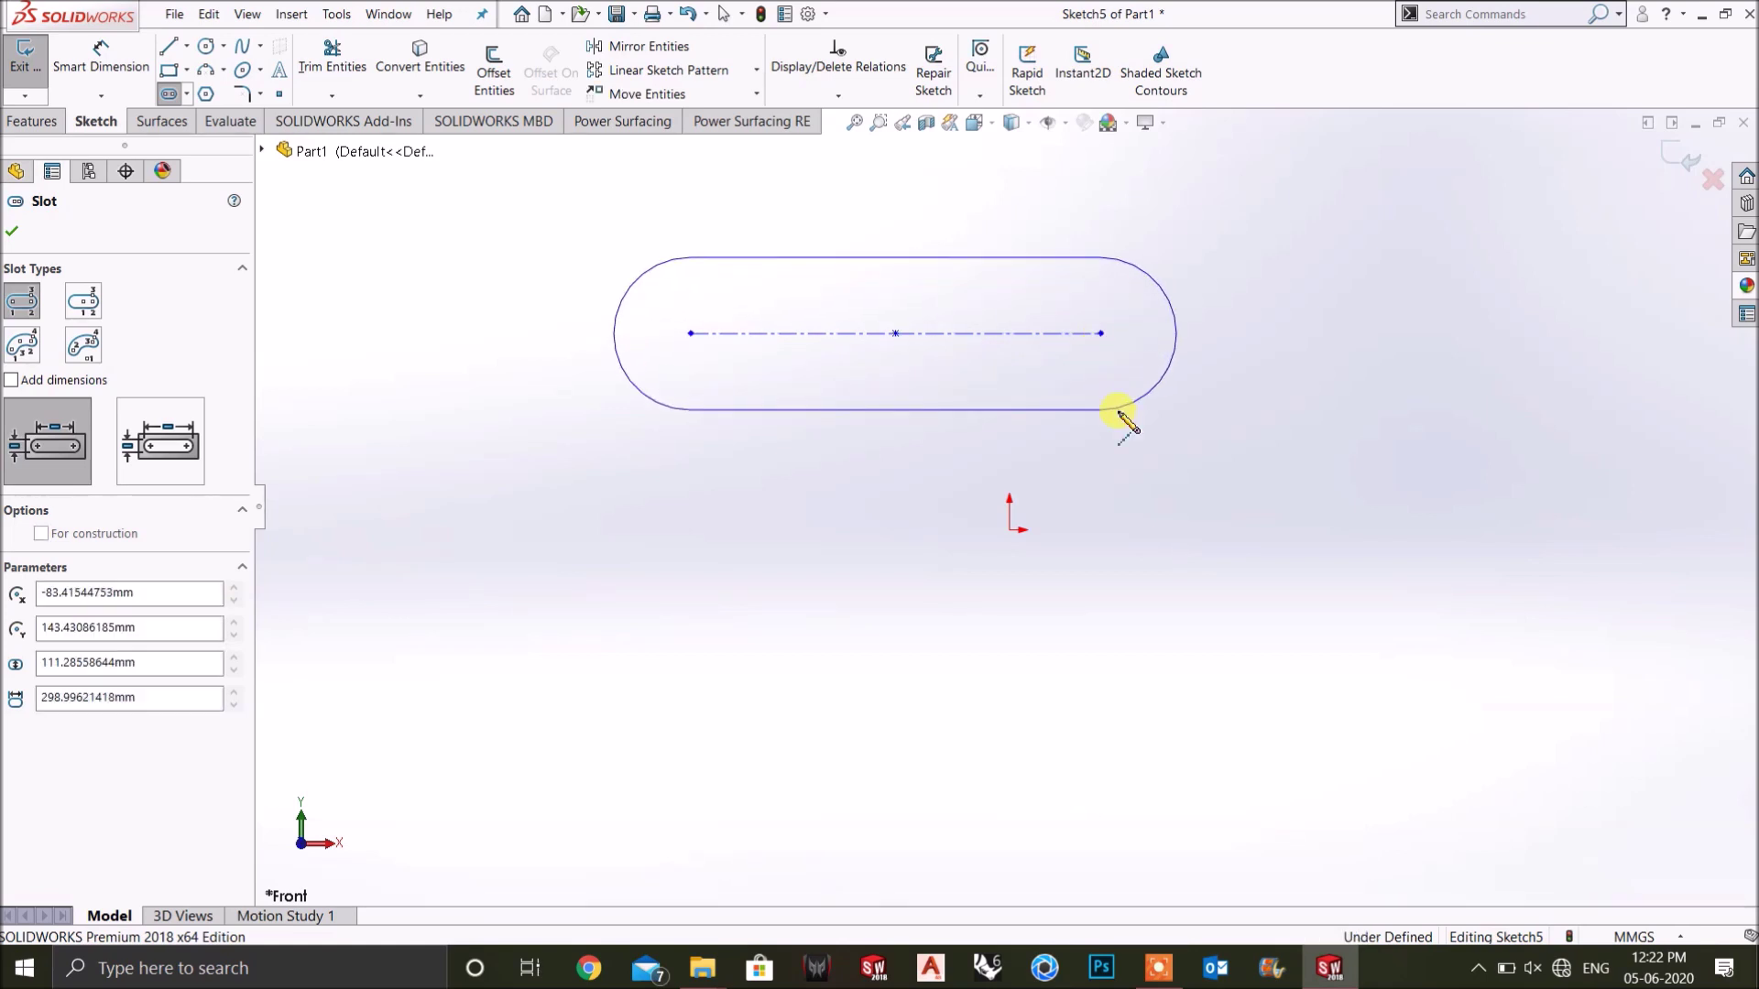
Sketch a second horizontal straight slot below and right of the origin, about 194 mm between arc centers and about 56 mm wide.
{"action": "left_click", "coordinate": [1039, 654]}
{"action": "left_click", "coordinate": [1306, 654]}
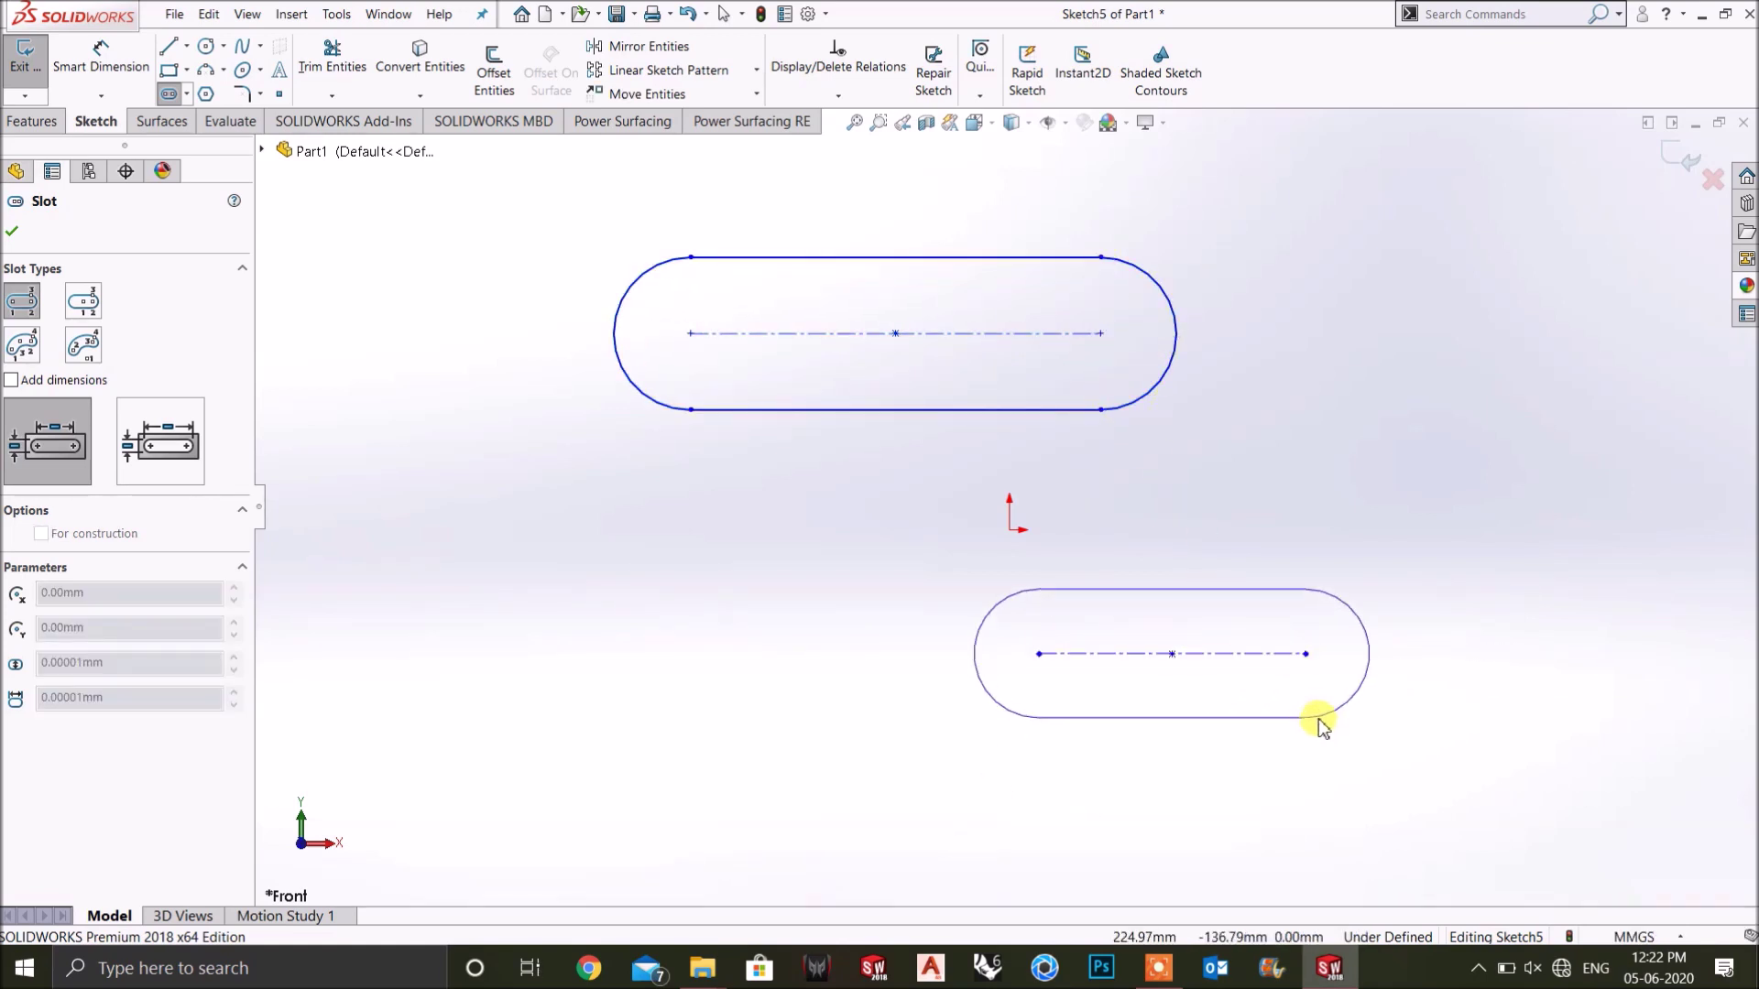
{"action": "left_click", "coordinate": [1301, 694]}
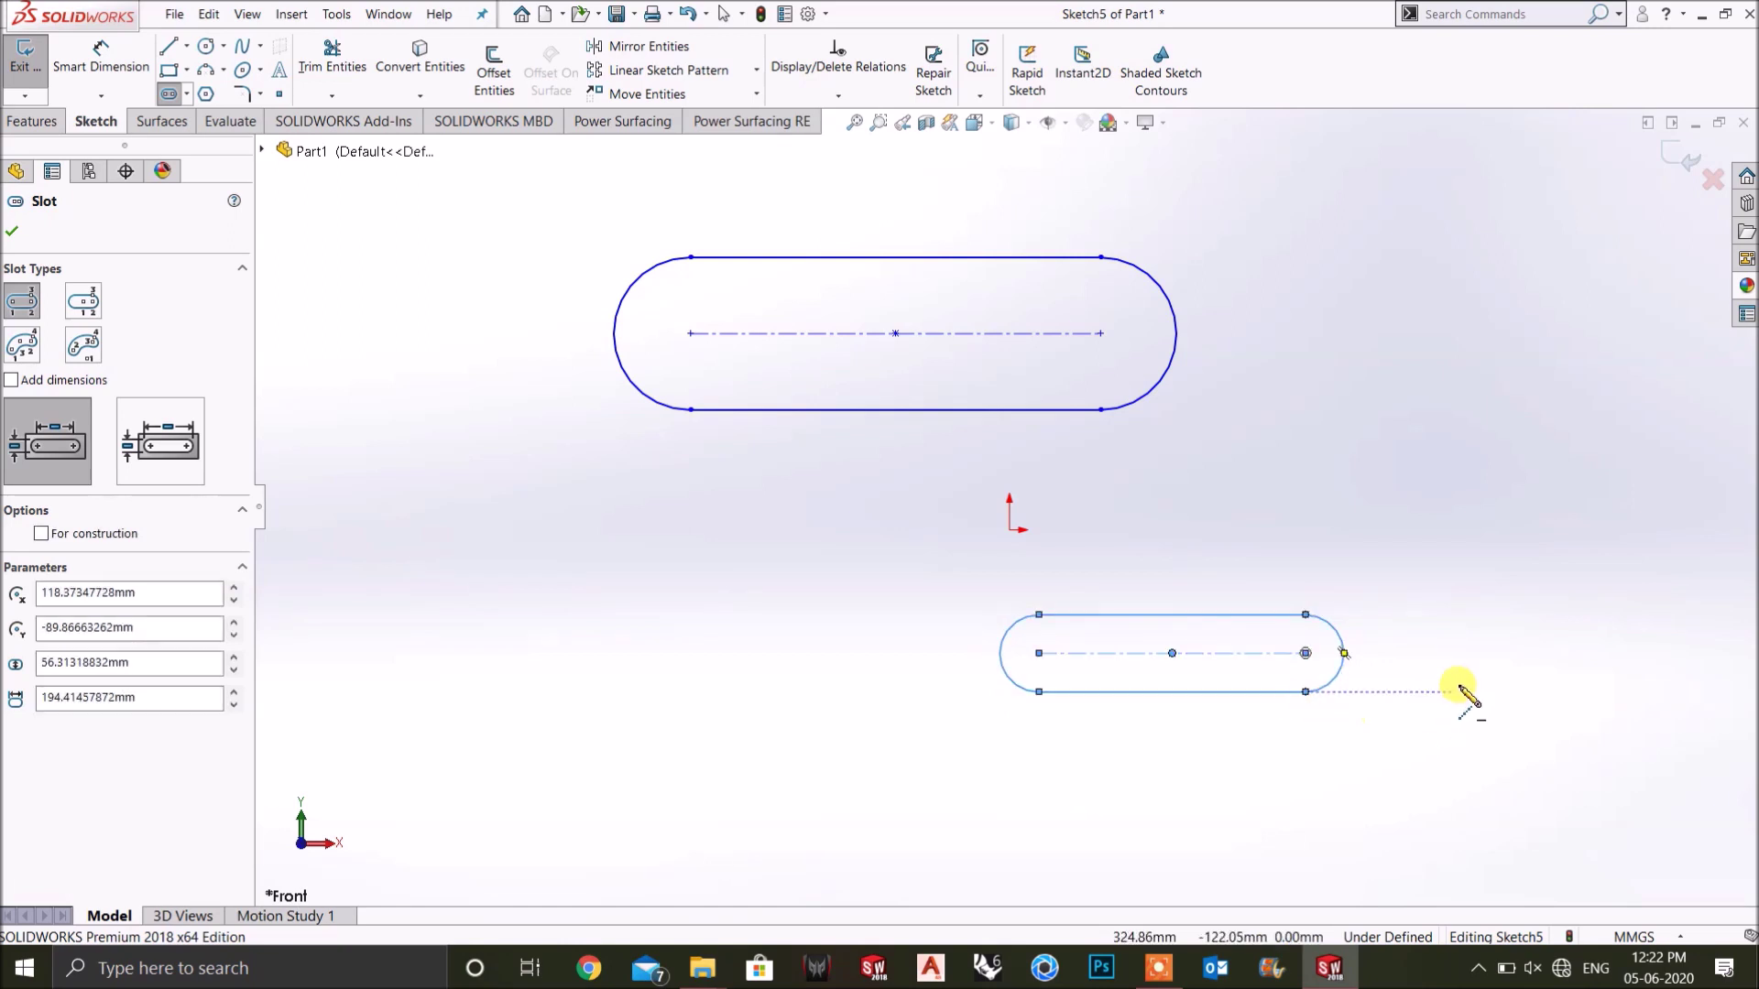
{"action": "right_click", "coordinate": [1470, 657]}
{"action": "left_click", "coordinate": [1516, 669]}
Select both slots together and add an Equal Slots relation.
{"action": "left_click_drag", "start_coordinate": [1499, 790], "coordinate": [552, 152]}
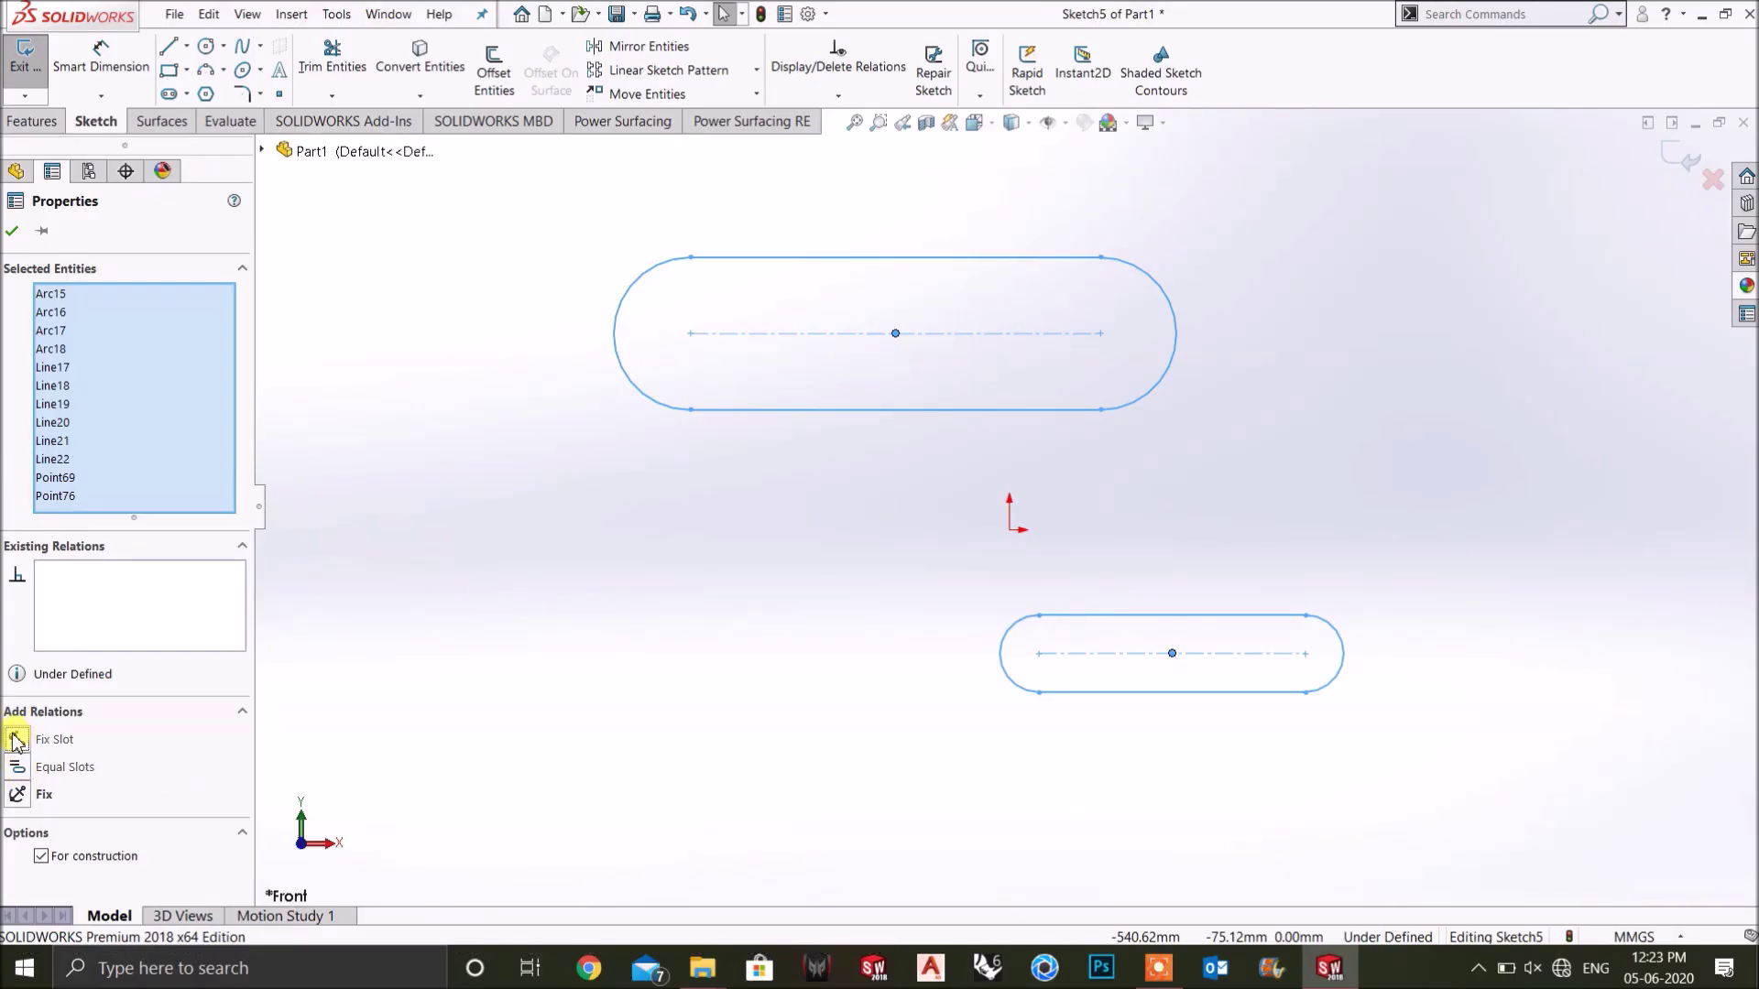
{"action": "left_click", "coordinate": [568, 714]}
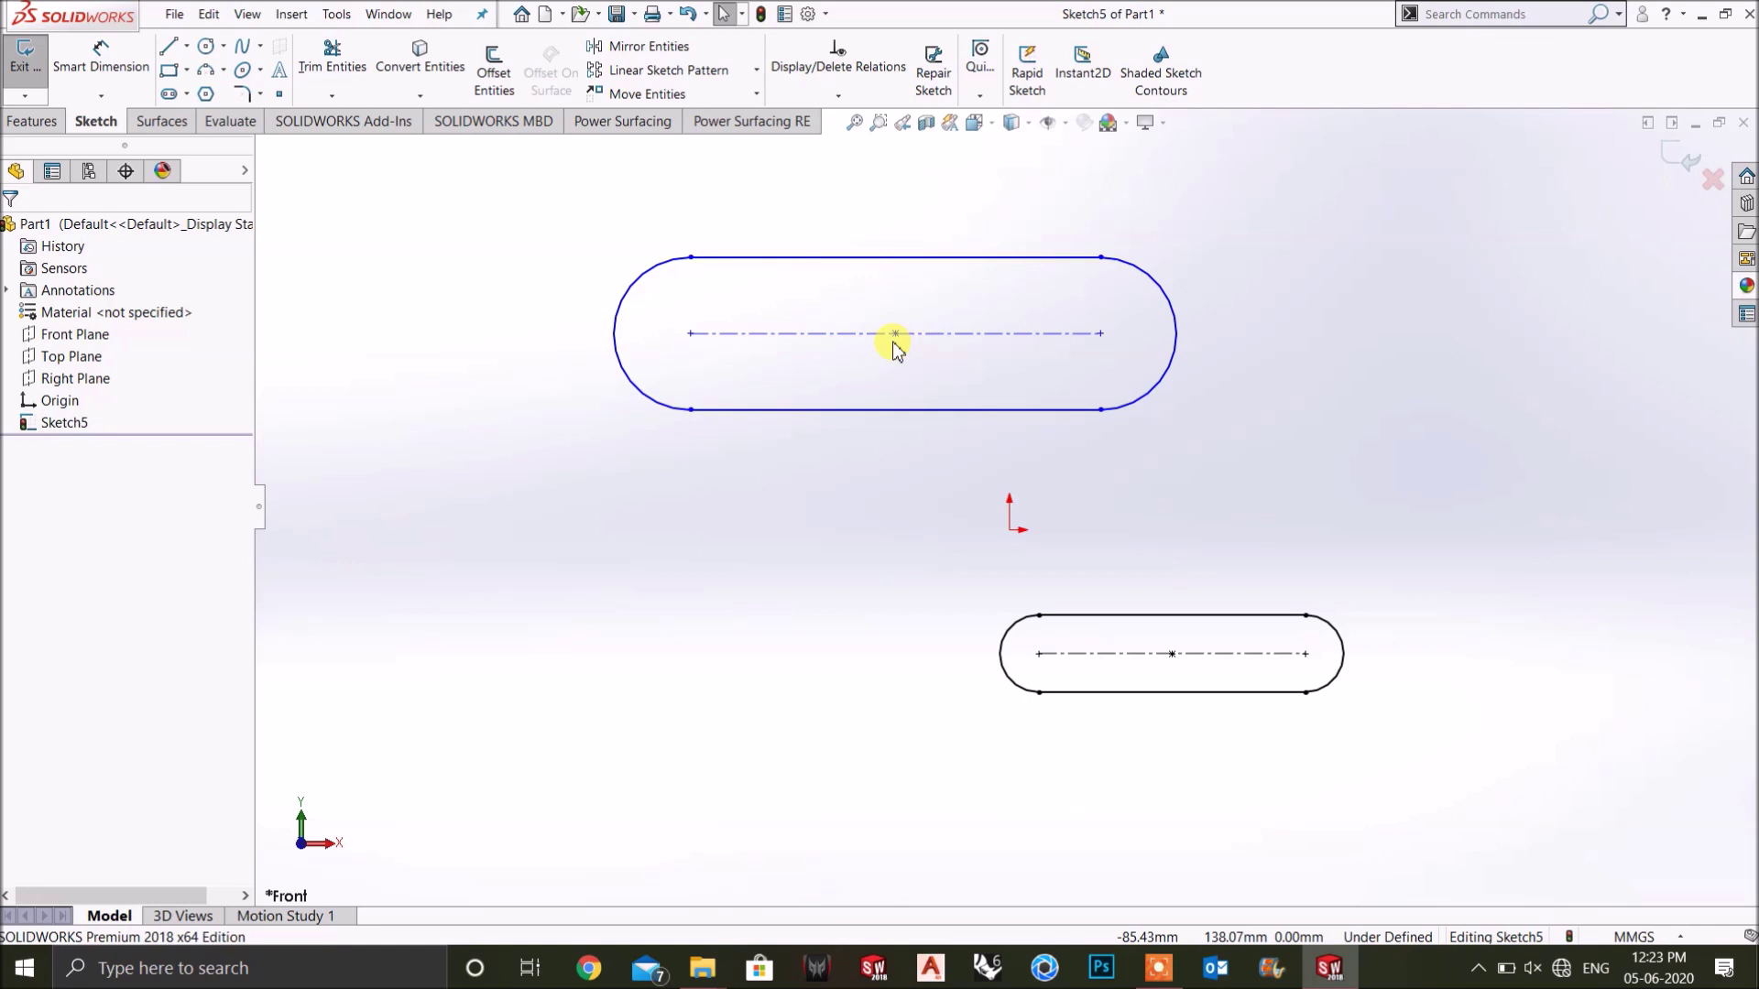
{"action": "key", "text": "ctrl+a"}
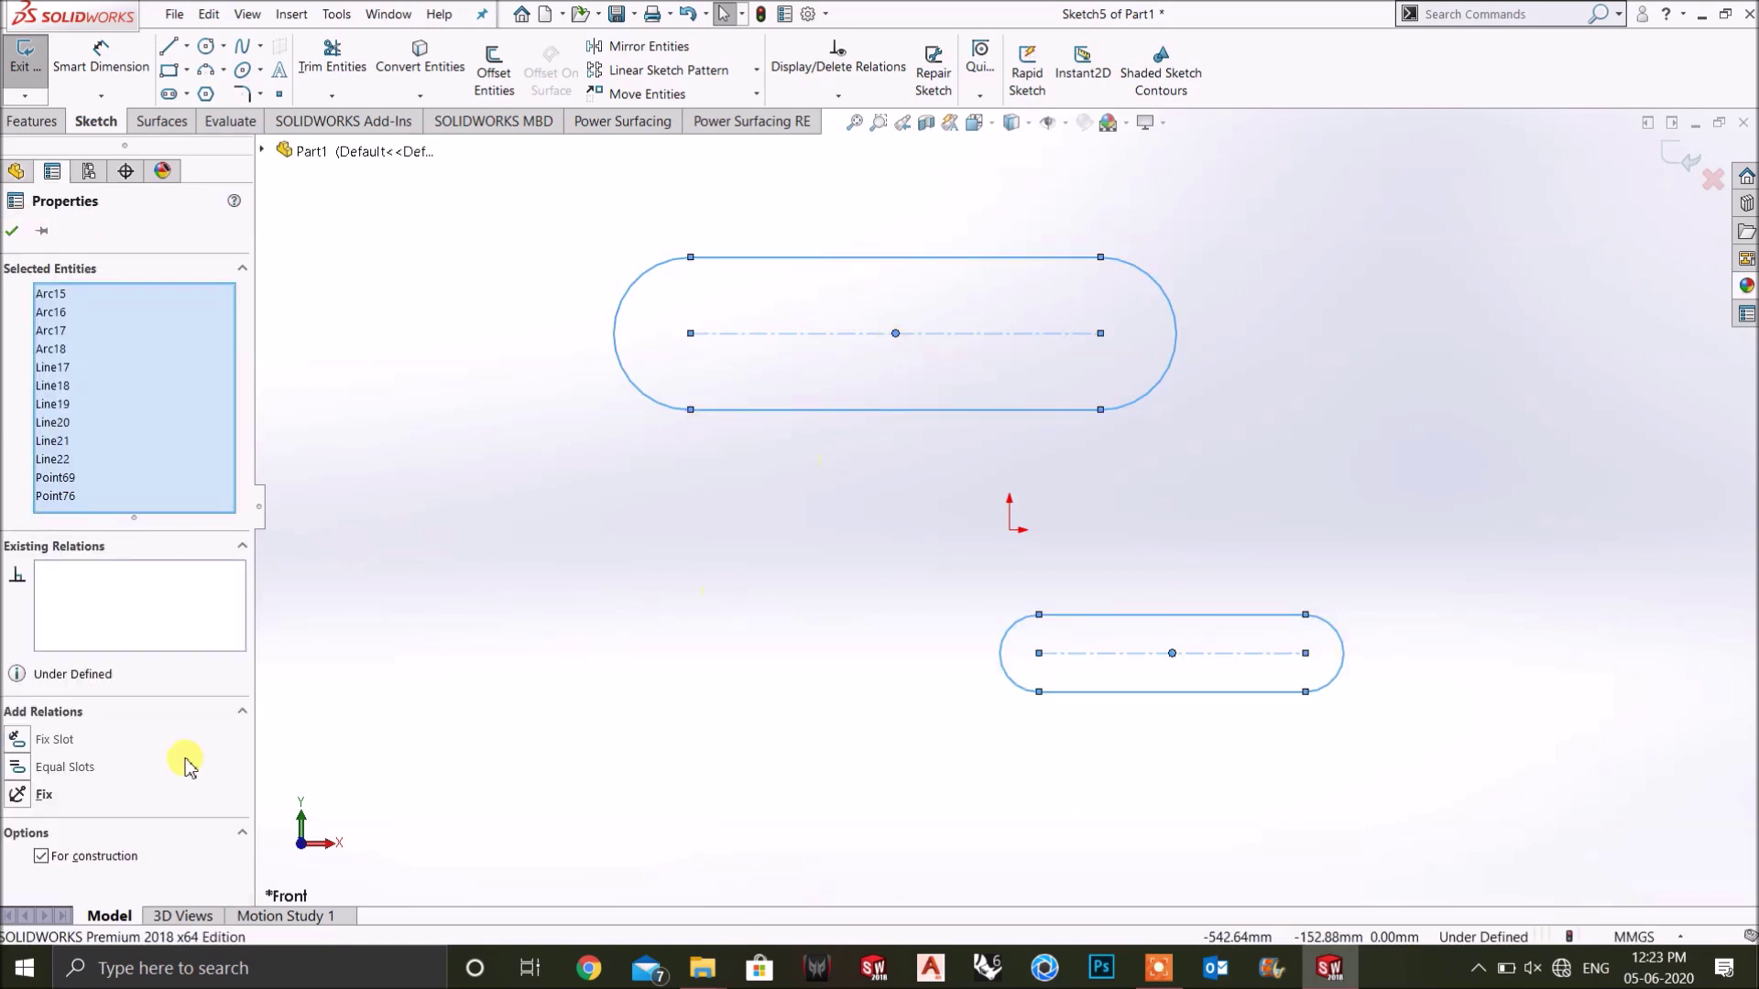
{"action": "left_click", "coordinate": [28, 770]}
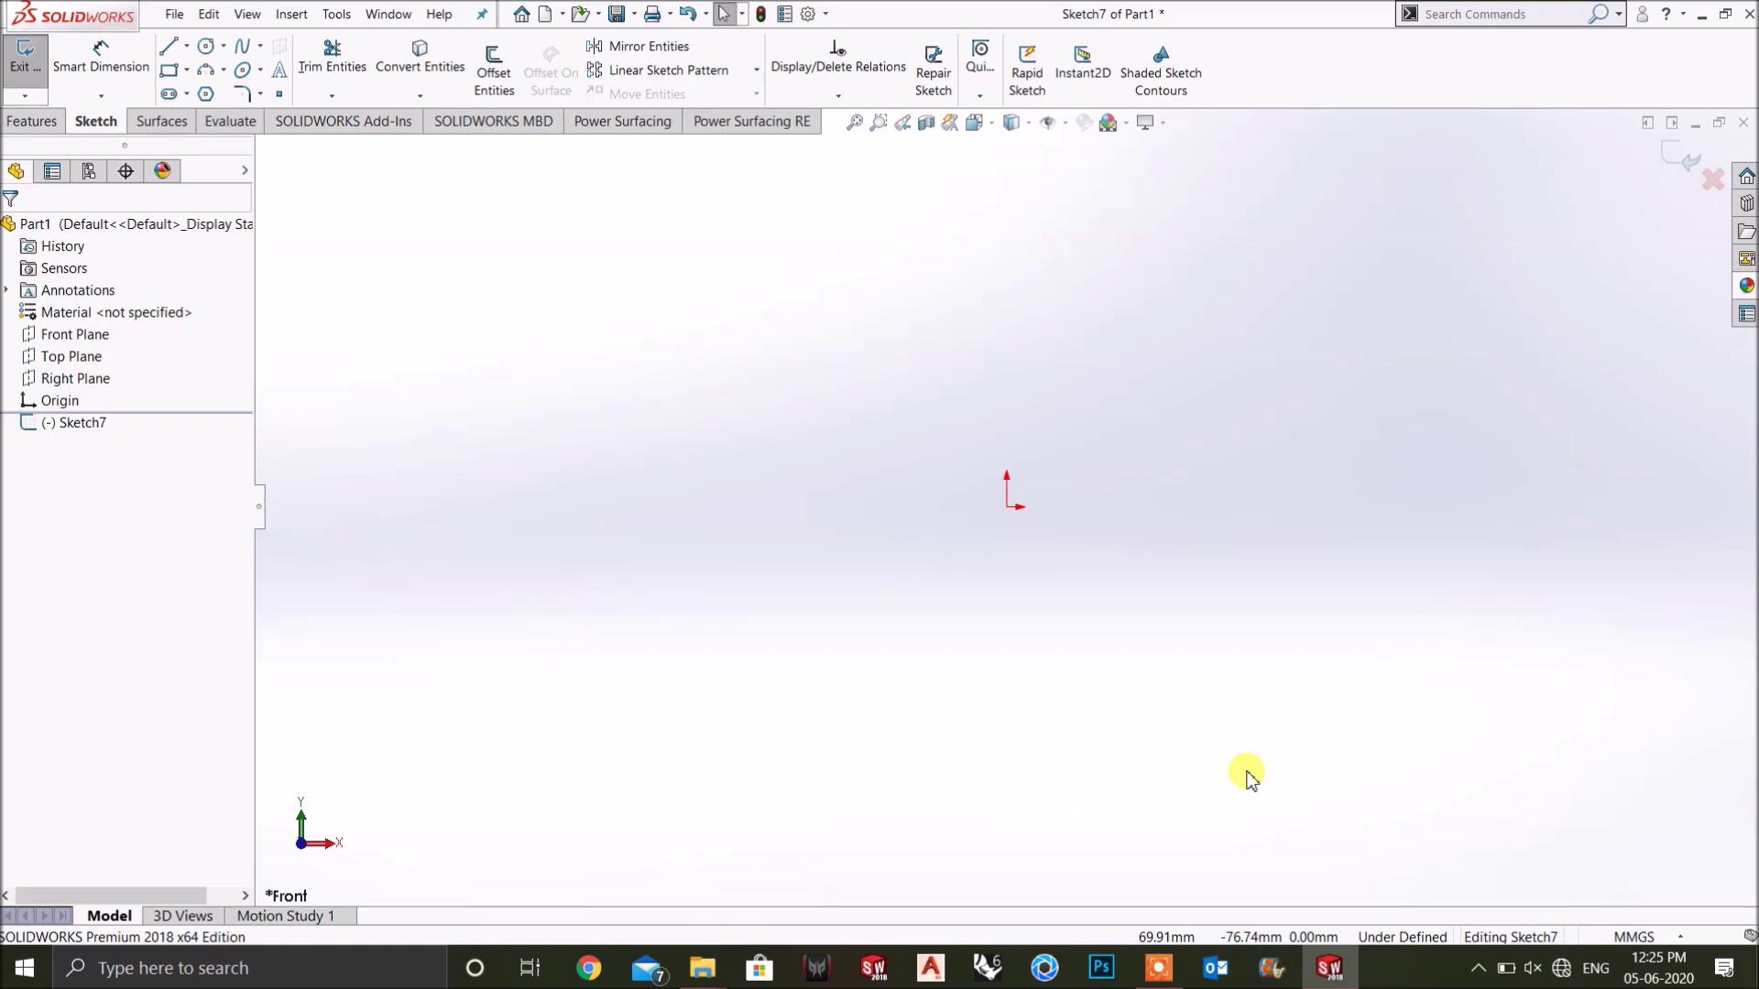
Sketch a circle centered on the origin with a radius of about 65 mm.
{"action": "left_click", "coordinate": [207, 45]}
{"action": "left_click", "coordinate": [1007, 506]}
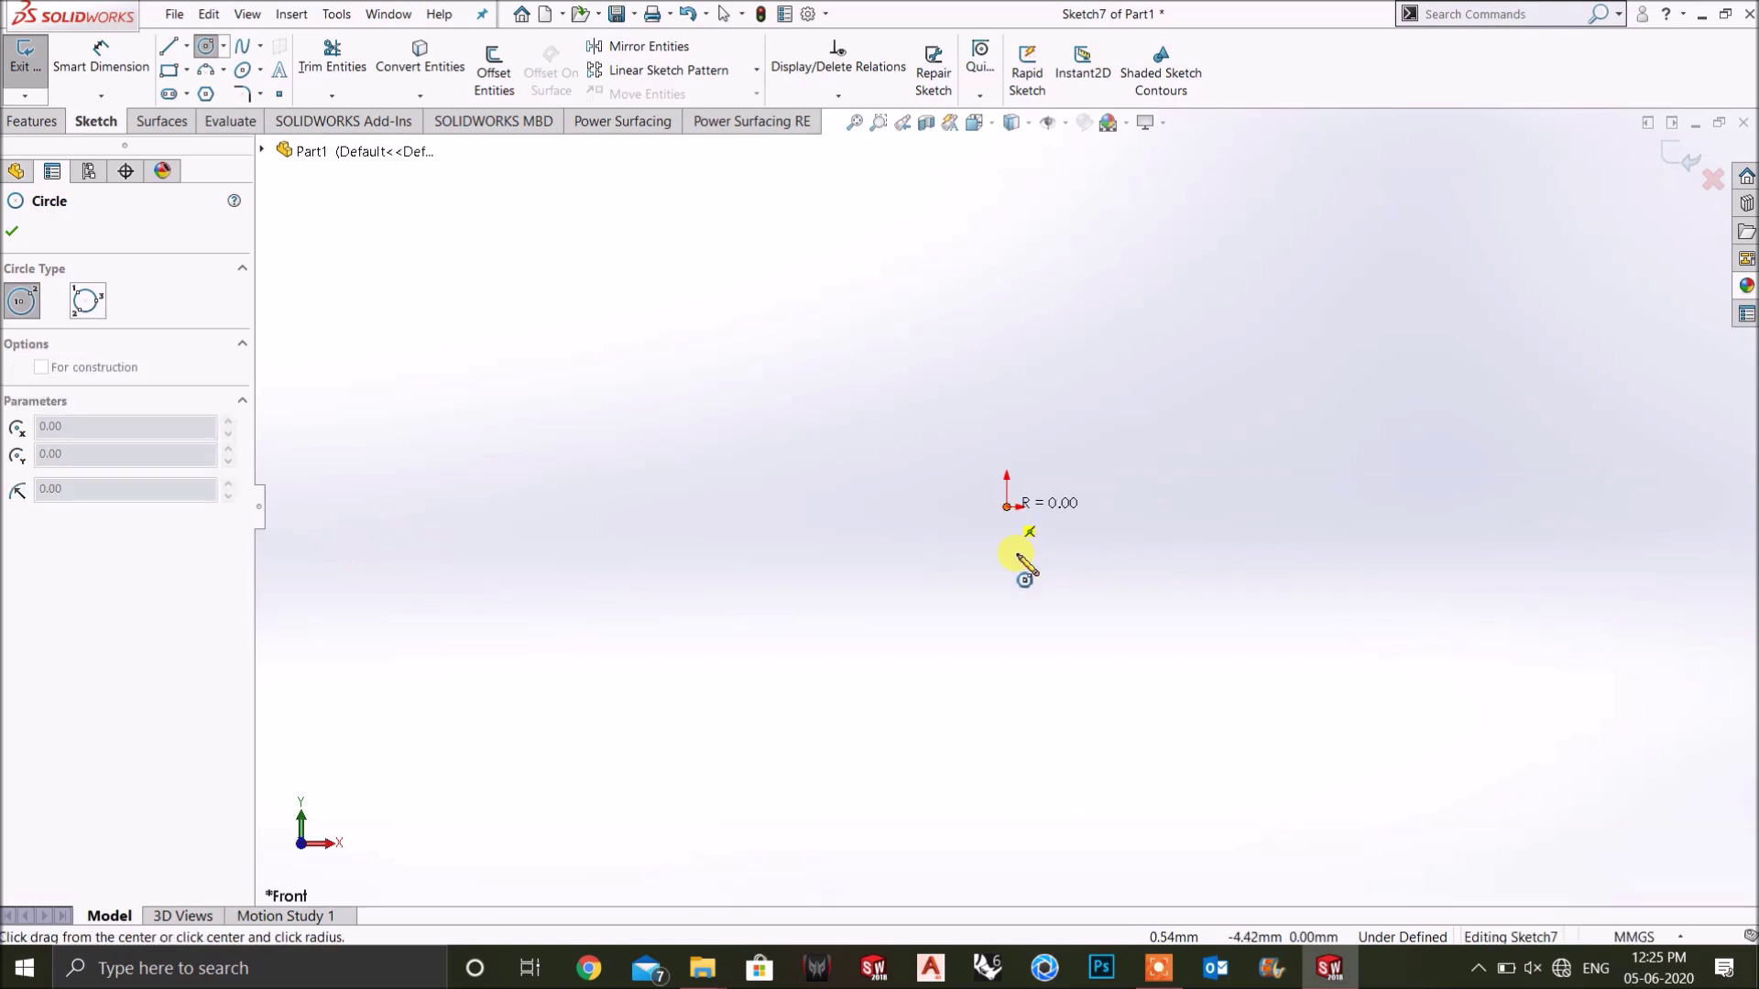
{"action": "left_click", "coordinate": [1041, 728]}
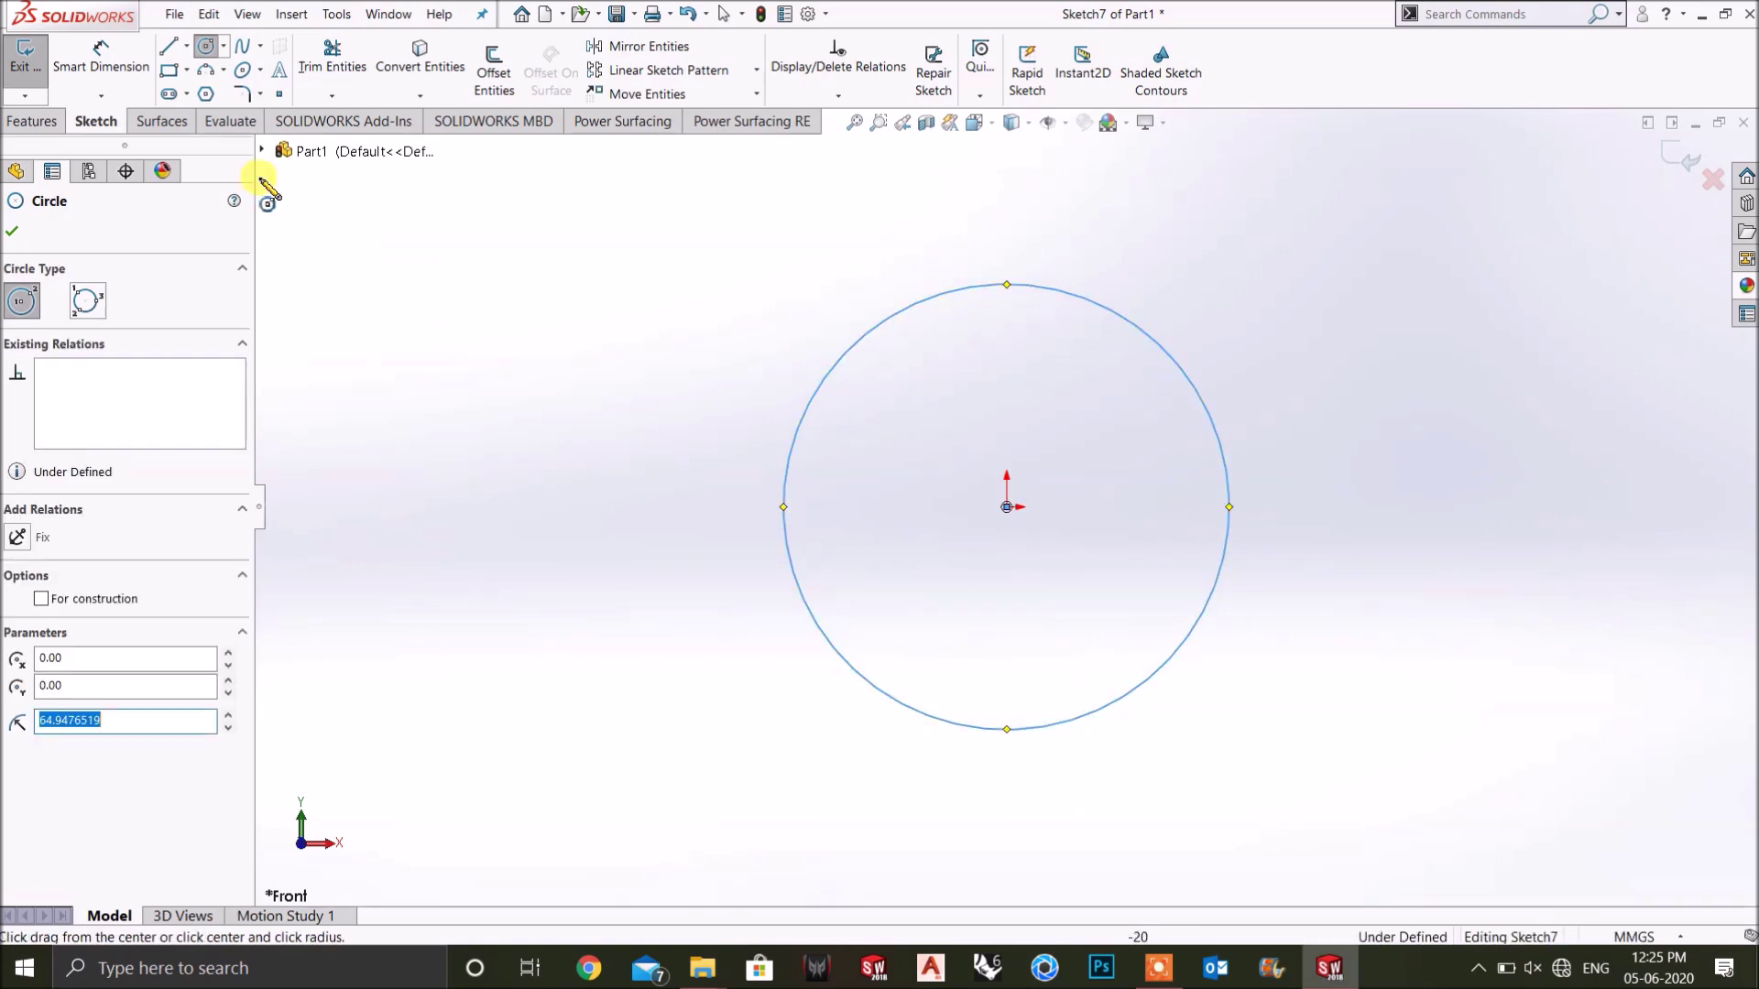
Finish the circle sketch and start a new sketch on the Top Plane.
{"action": "left_click", "coordinate": [42, 73]}
{"action": "middle_click_drag", "start_coordinate": [1021, 767], "coordinate": [1016, 531]}
{"action": "left_click", "coordinate": [83, 357]}
{"action": "left_click", "coordinate": [96, 327]}
{"action": "mouse_move", "coordinate": [1001, 699]}
{"action": "middle_mouse_down"}
{"action": "mouse_move", "coordinate": [1013, 535]}
{"action": "mouse_move", "coordinate": [1008, 582]}
{"action": "middle_mouse_up"}
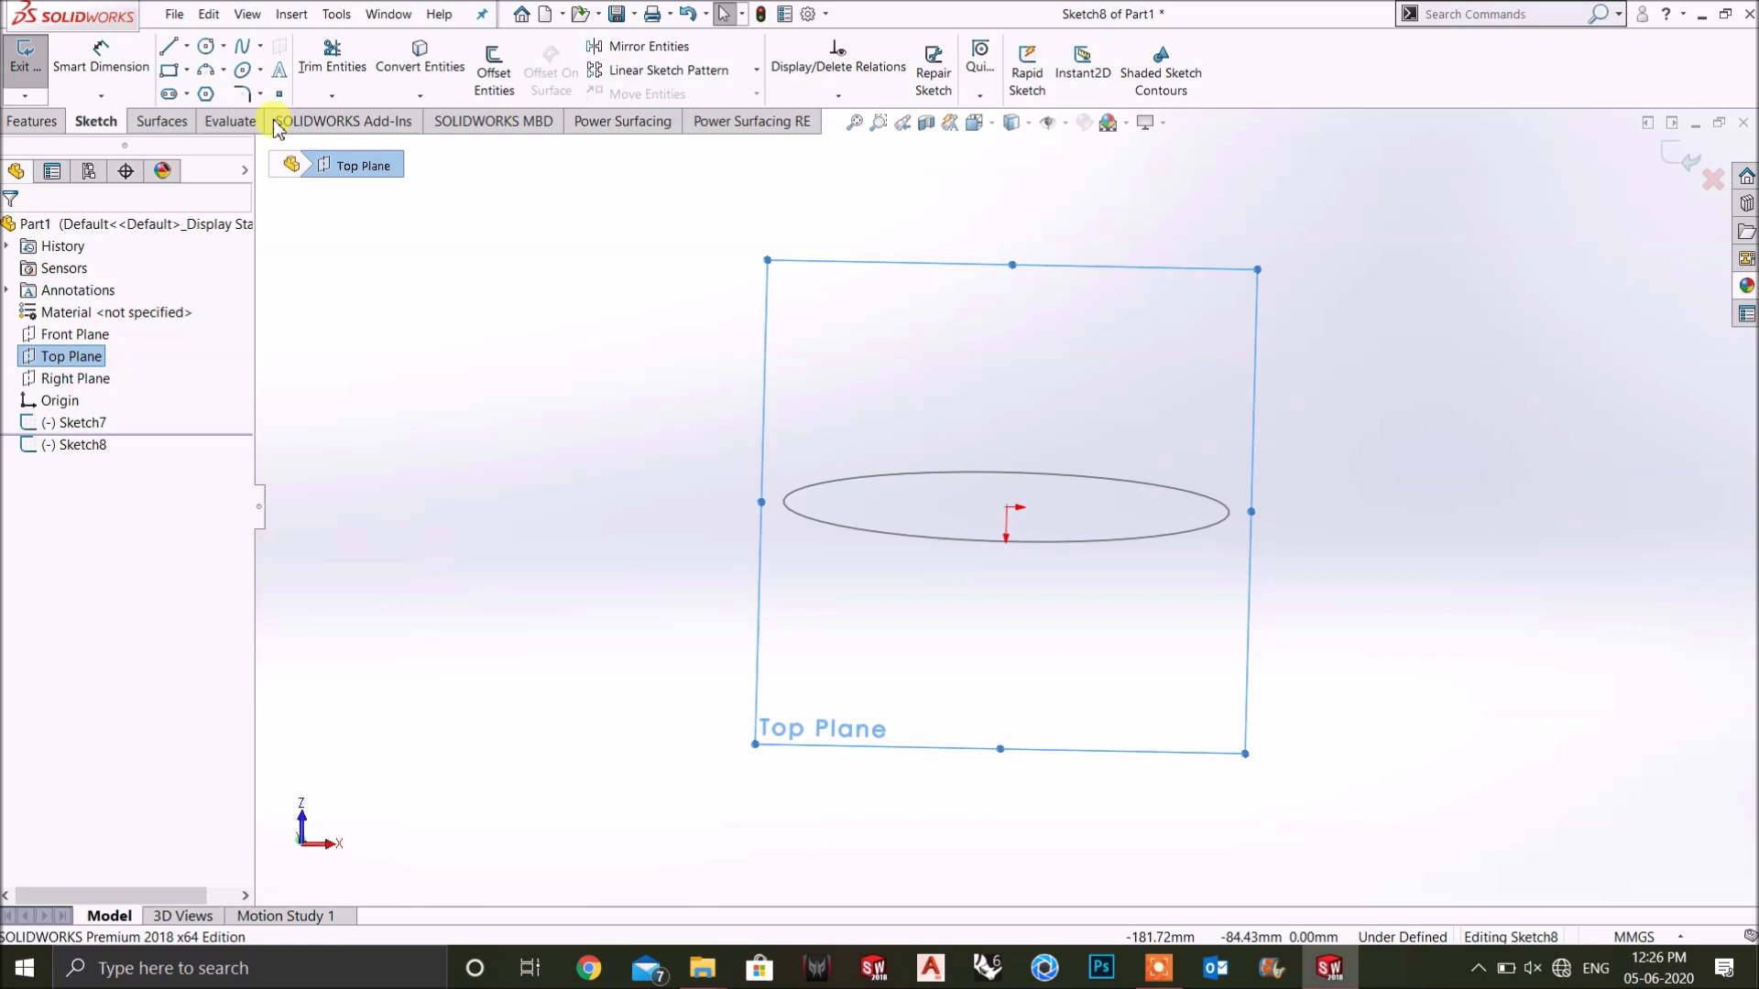
Sketch a single inclined line on the Top Plane, starting near the circle's left edge and rising to the right.
{"action": "left_click", "coordinate": [168, 46]}
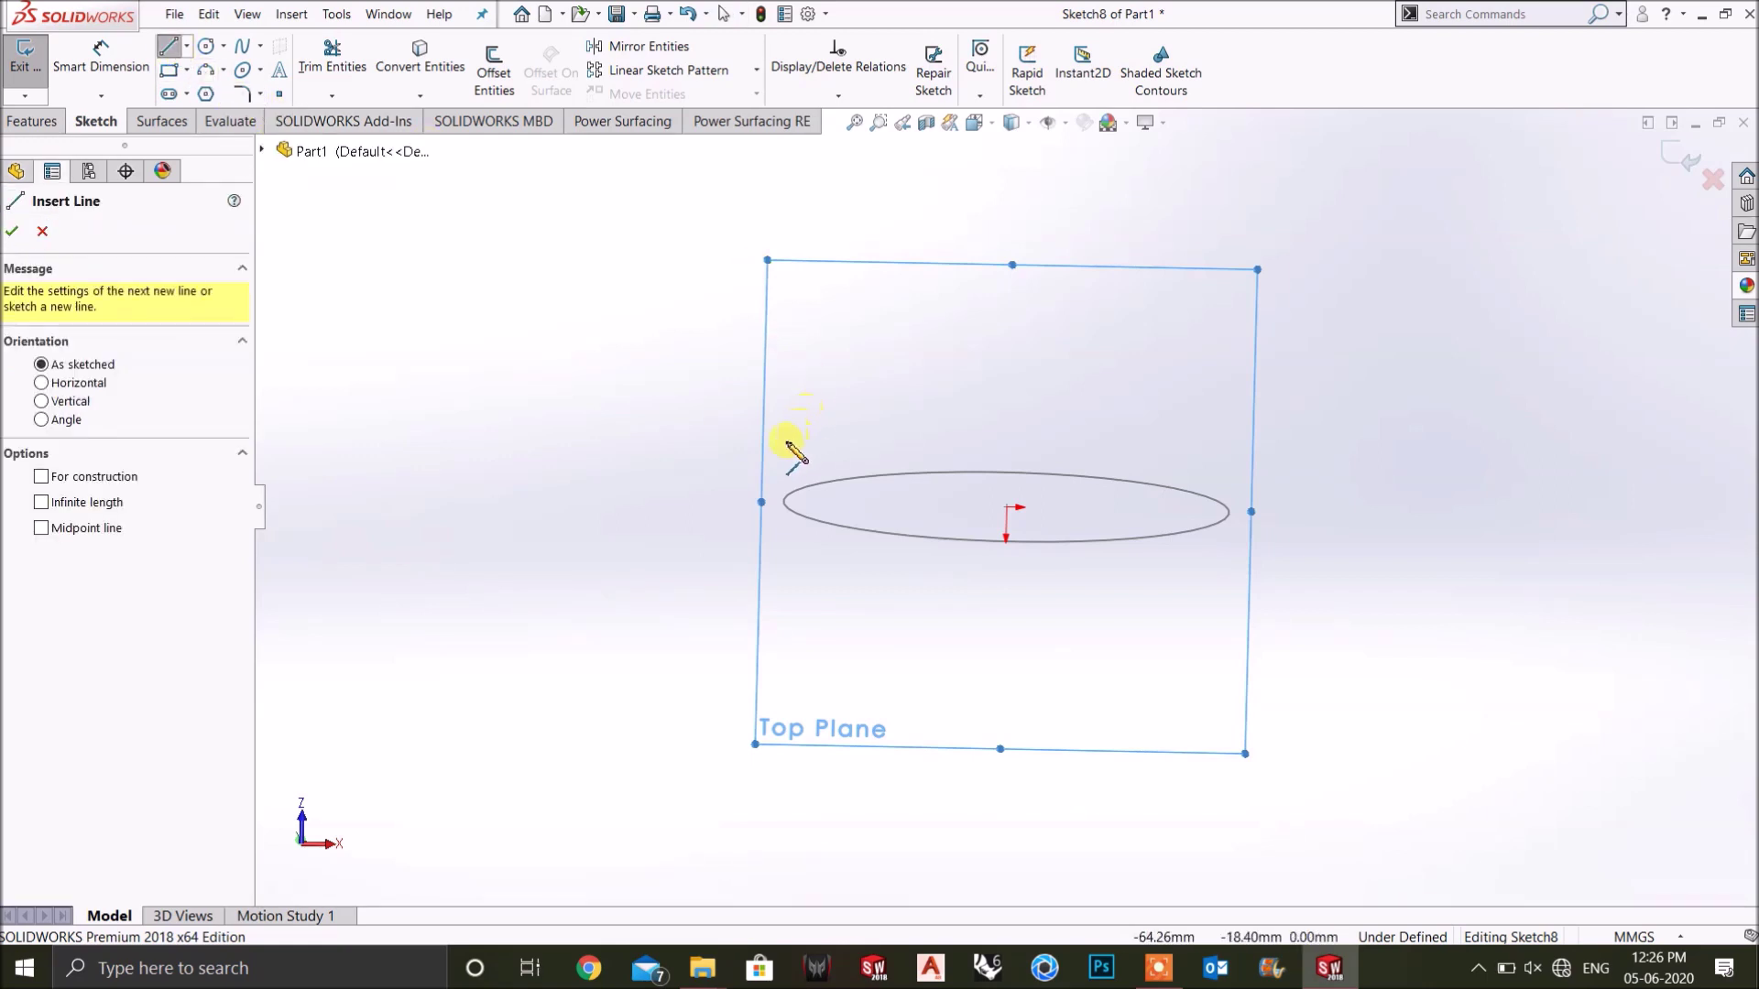
{"action": "left_click", "coordinate": [784, 441]}
{"action": "left_click", "coordinate": [1113, 200]}
{"action": "right_click", "coordinate": [1154, 235]}
{"action": "left_click", "coordinate": [1215, 252]}
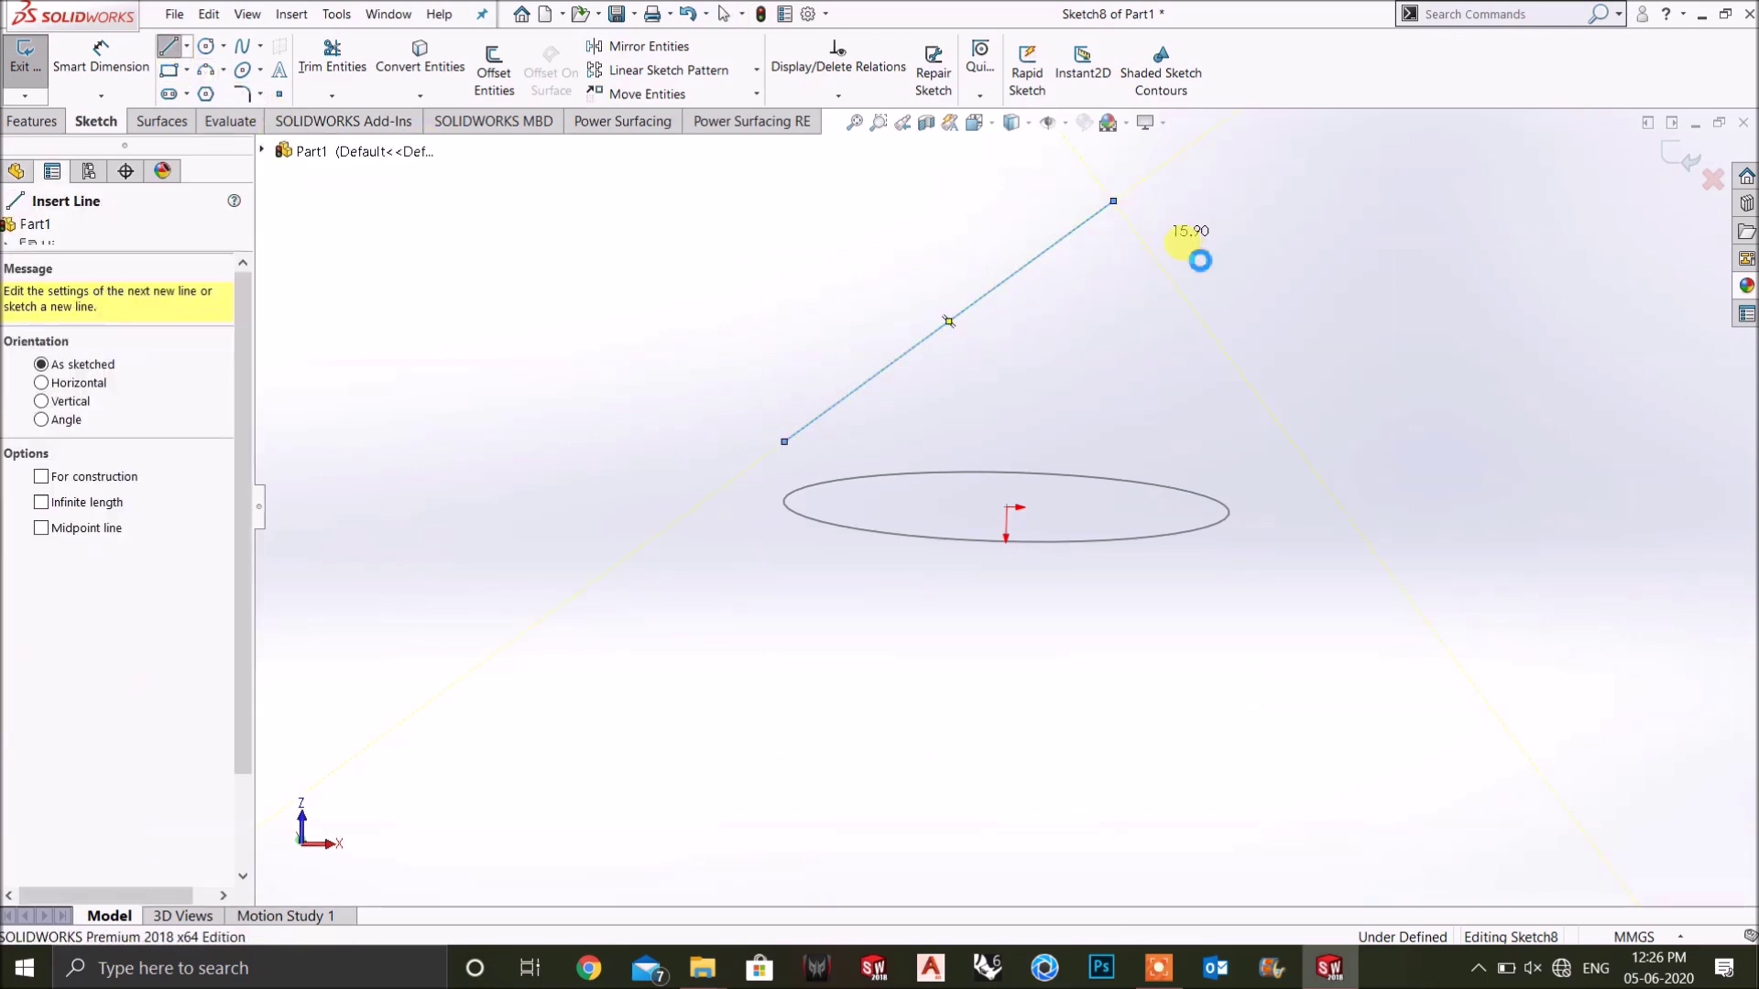
Add a Coincident relation between the line's lower endpoint and the circle.
{"action": "left_click", "coordinate": [811, 515]}
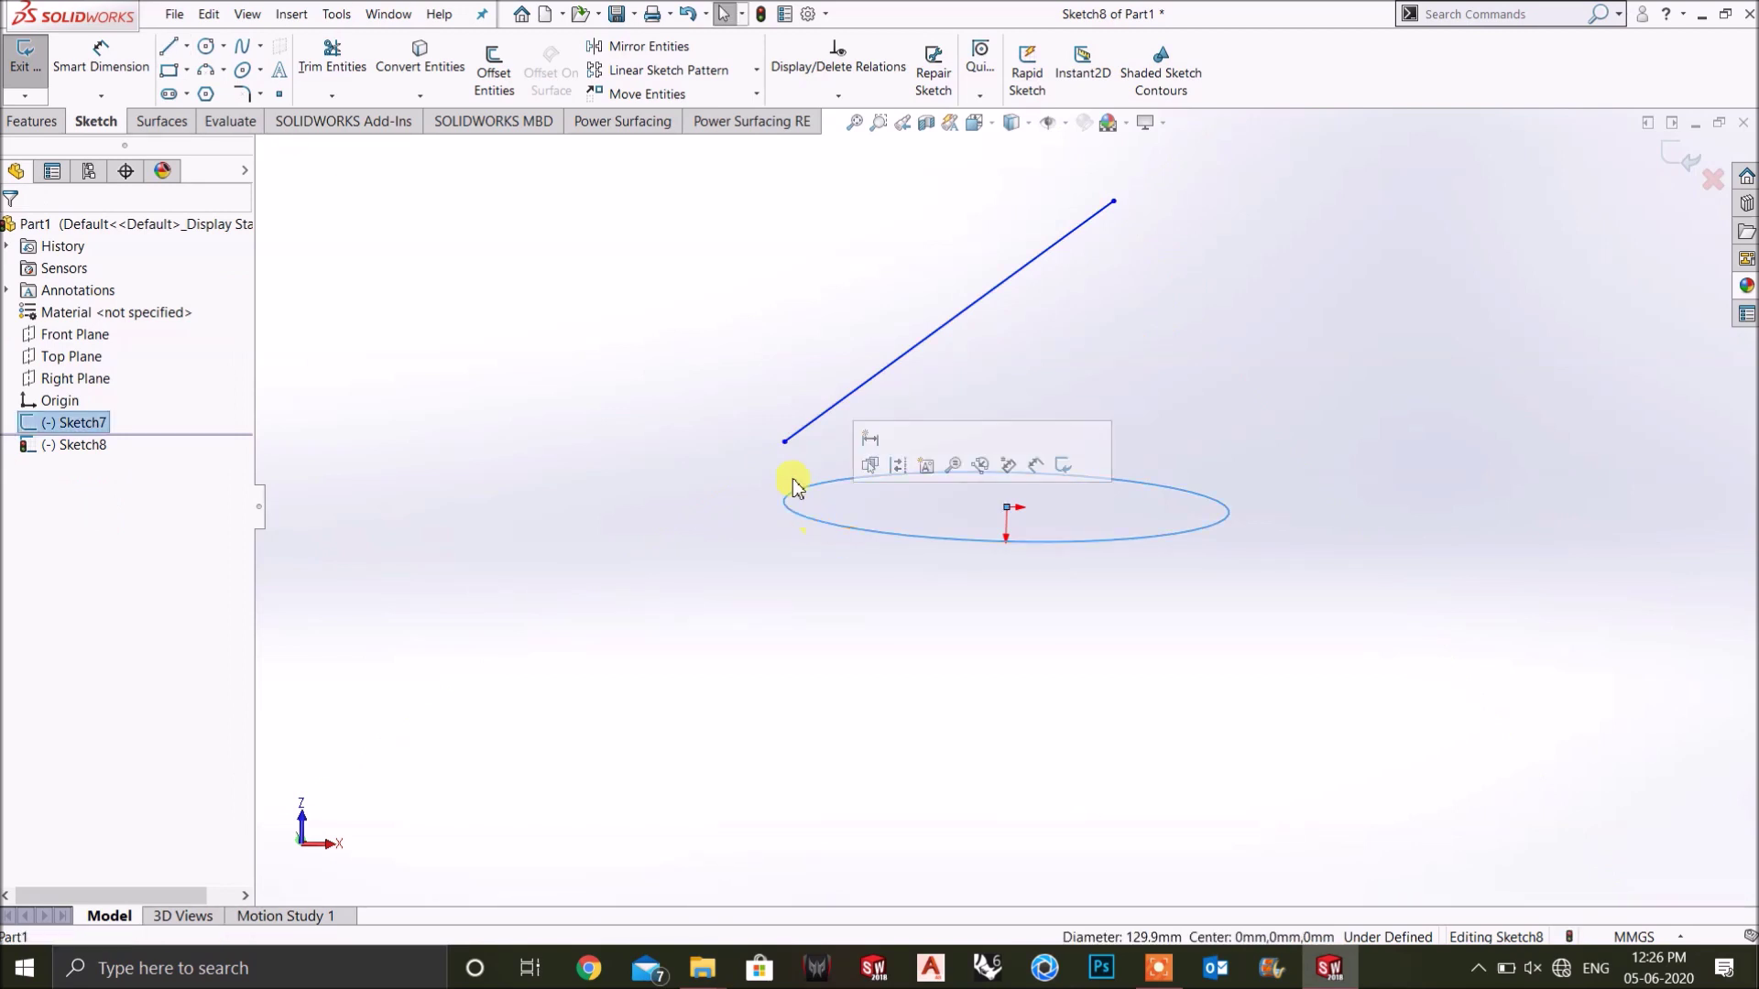
{"action": "left_click", "coordinate": [785, 443], "text": "ctrl"}
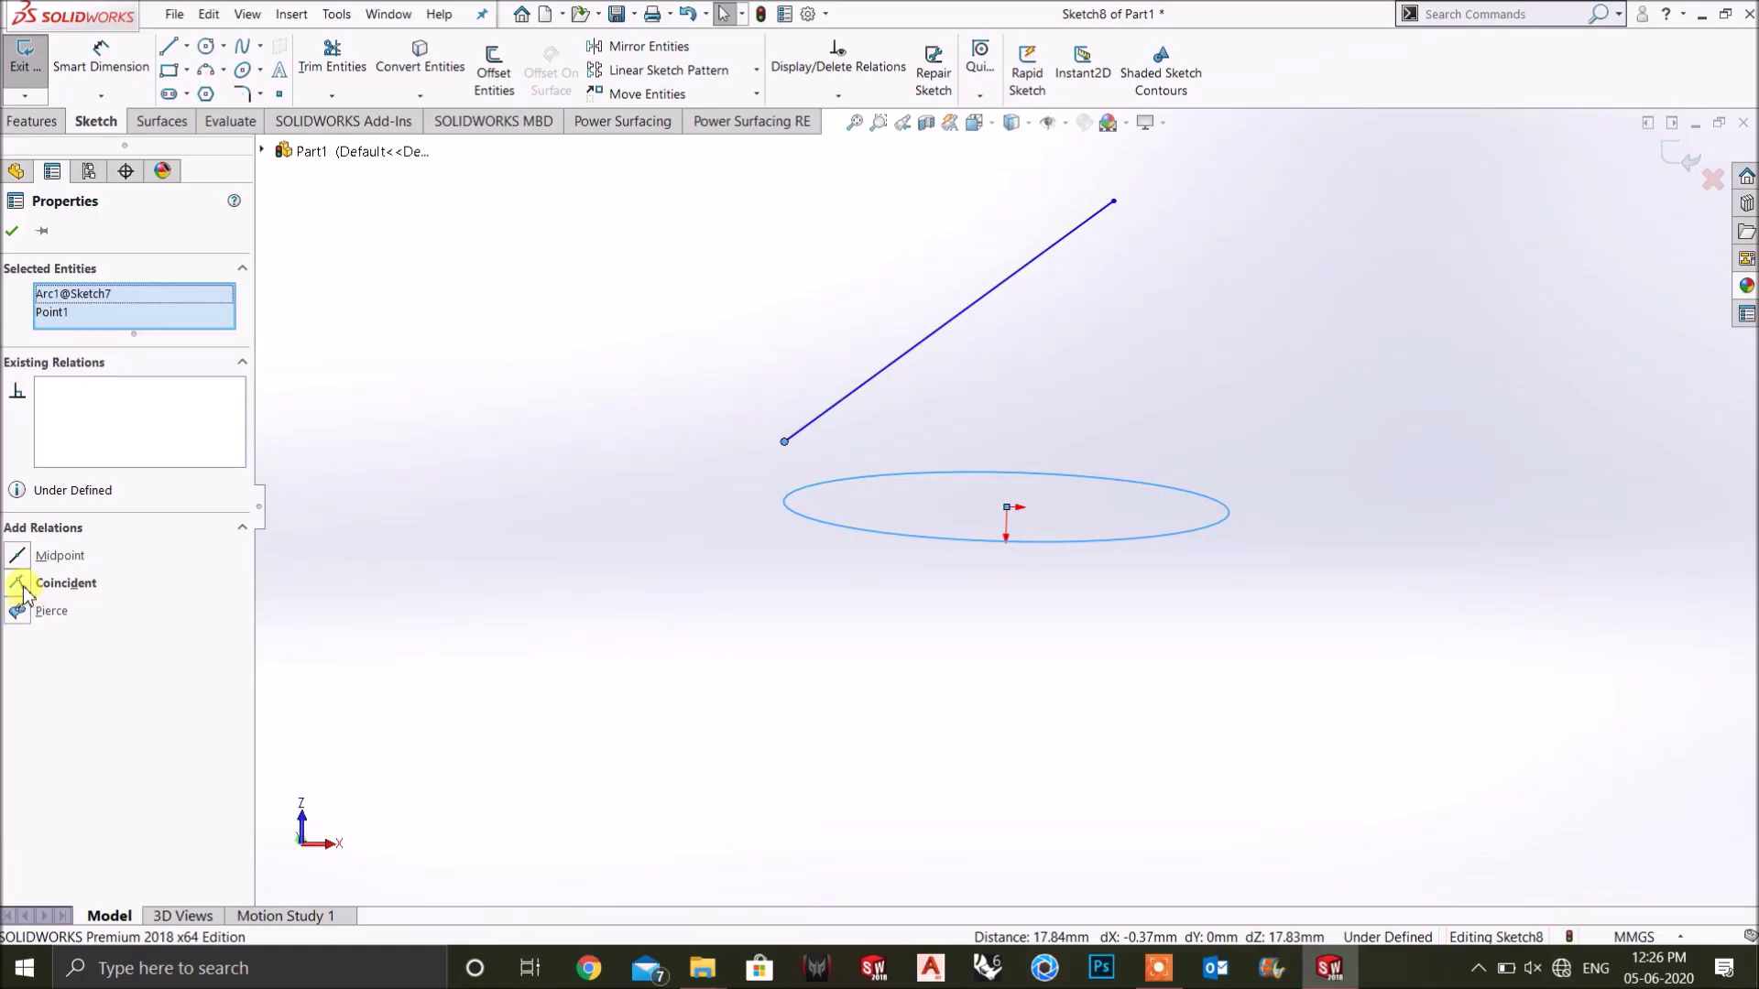
{"action": "left_click", "coordinate": [20, 584]}
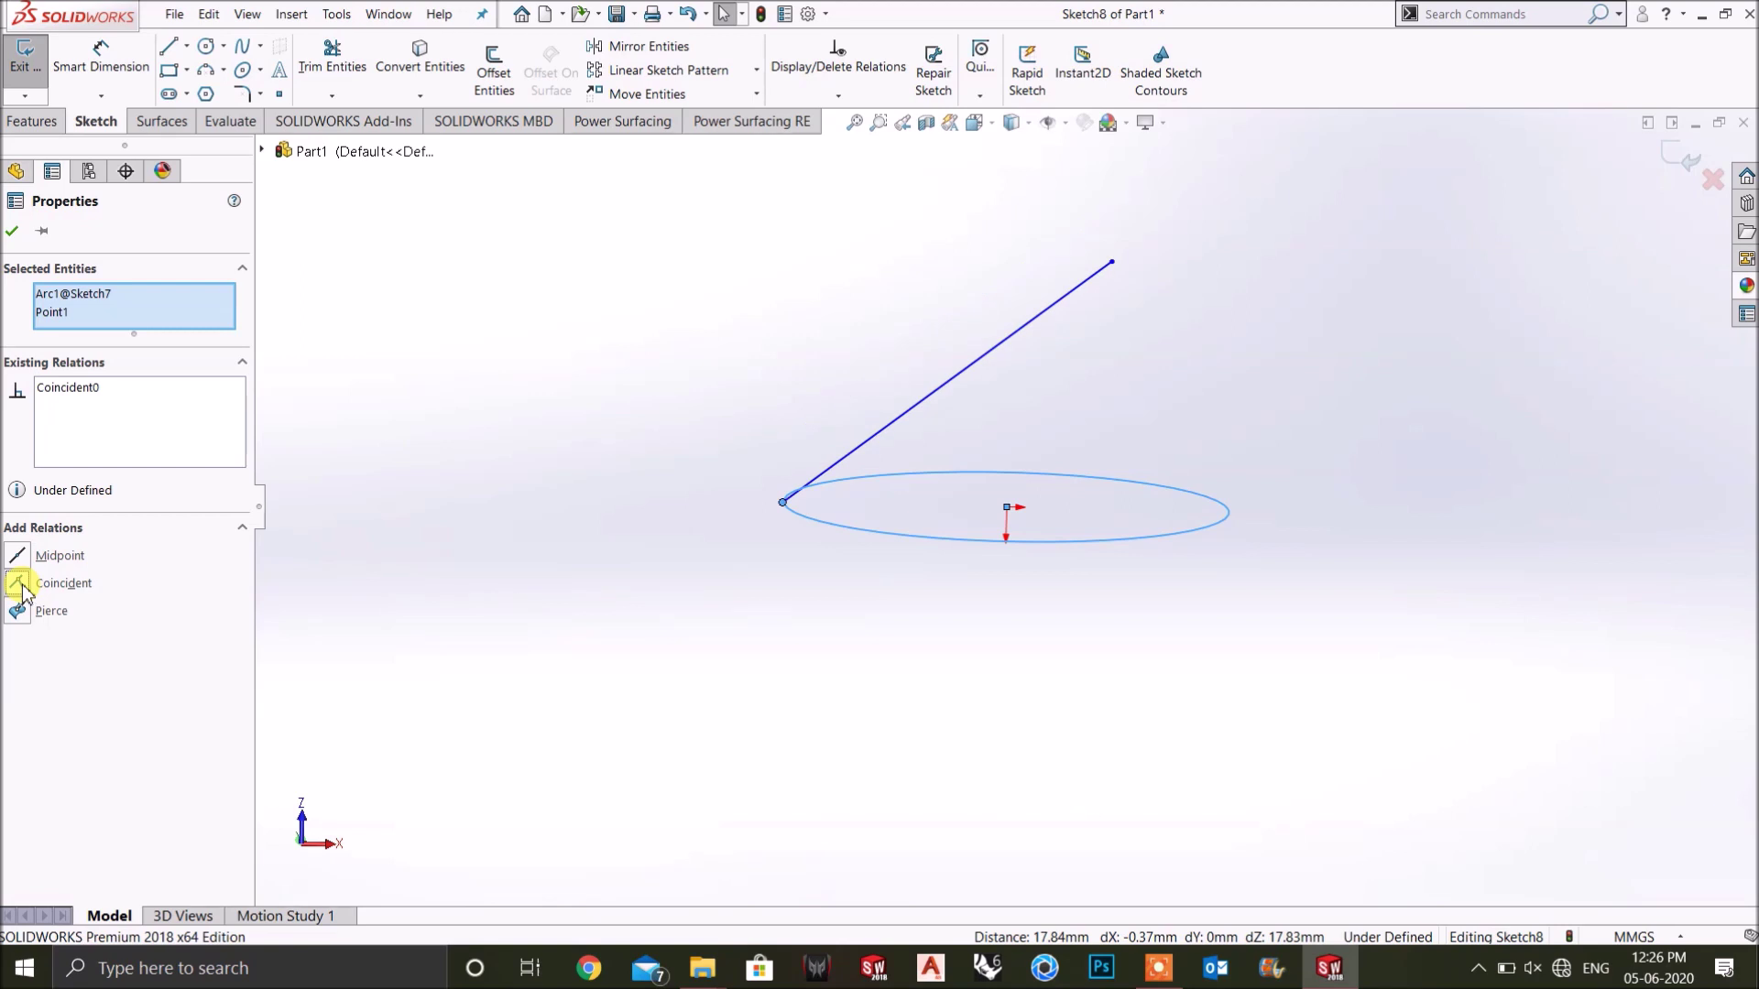
Switch to the Bottom view and move the line's lower endpoint outside the circle's left edge, to about X -77.6 mm.
{"action": "left_click", "coordinate": [950, 676]}
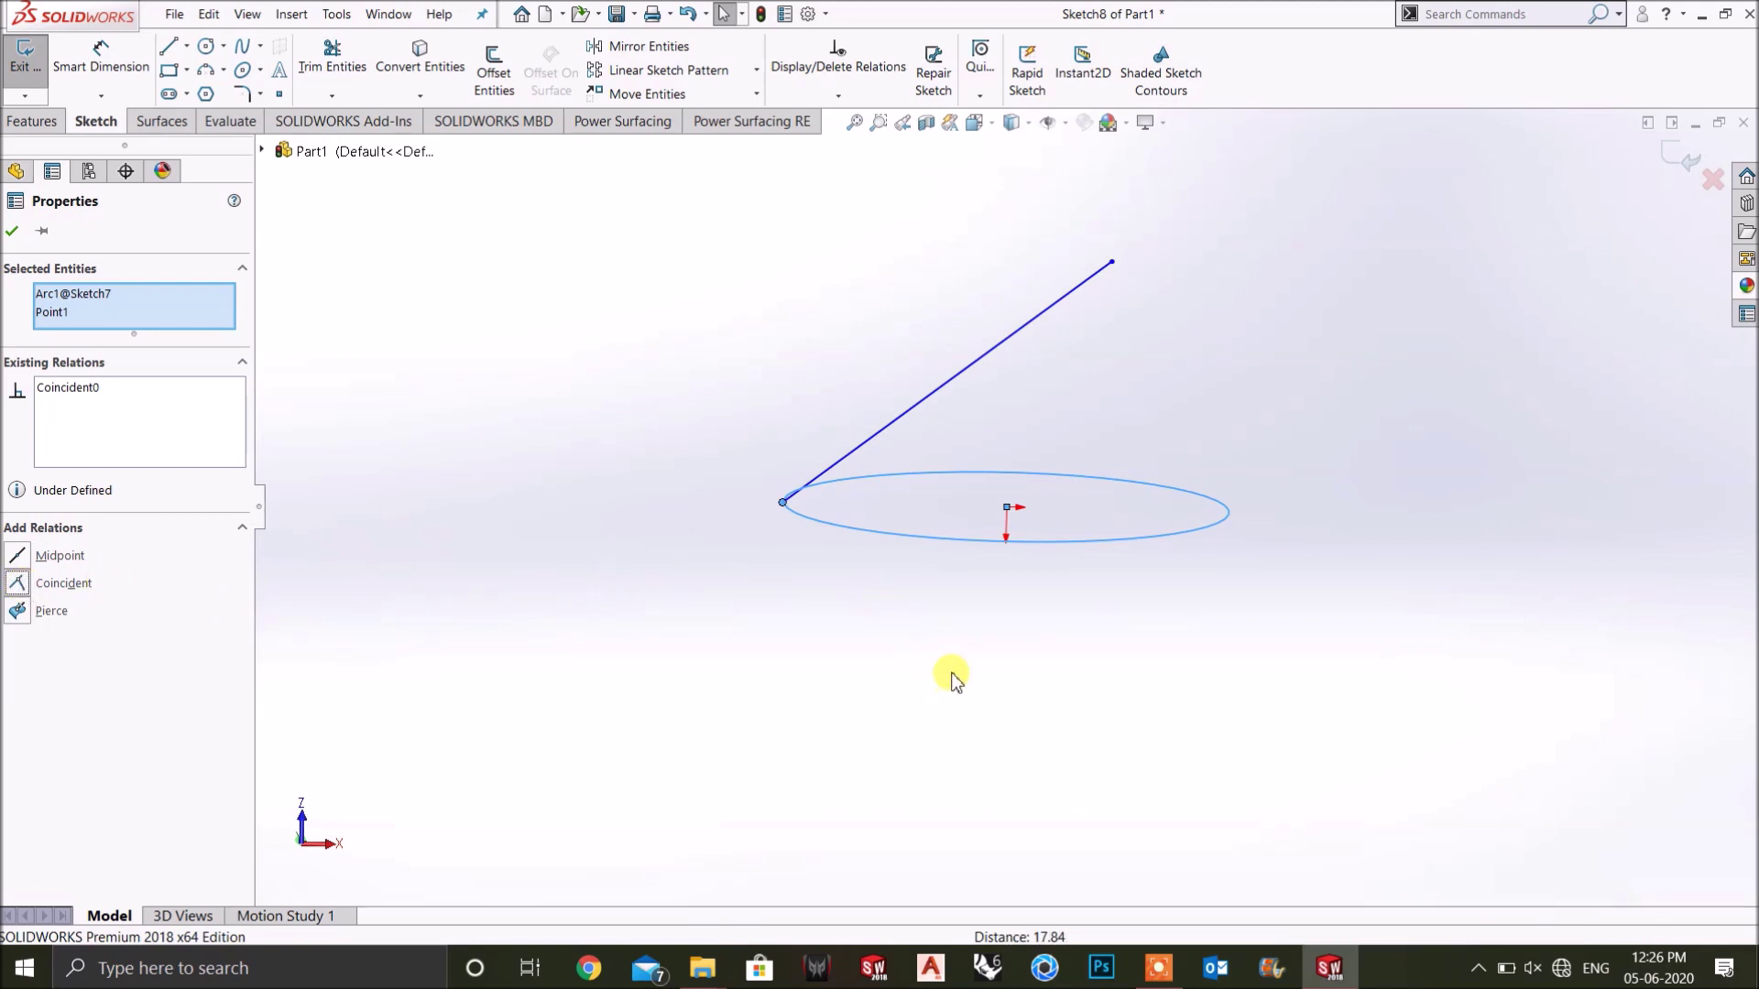
{"action": "key", "text": "space"}
{"action": "left_click", "coordinate": [795, 579]}
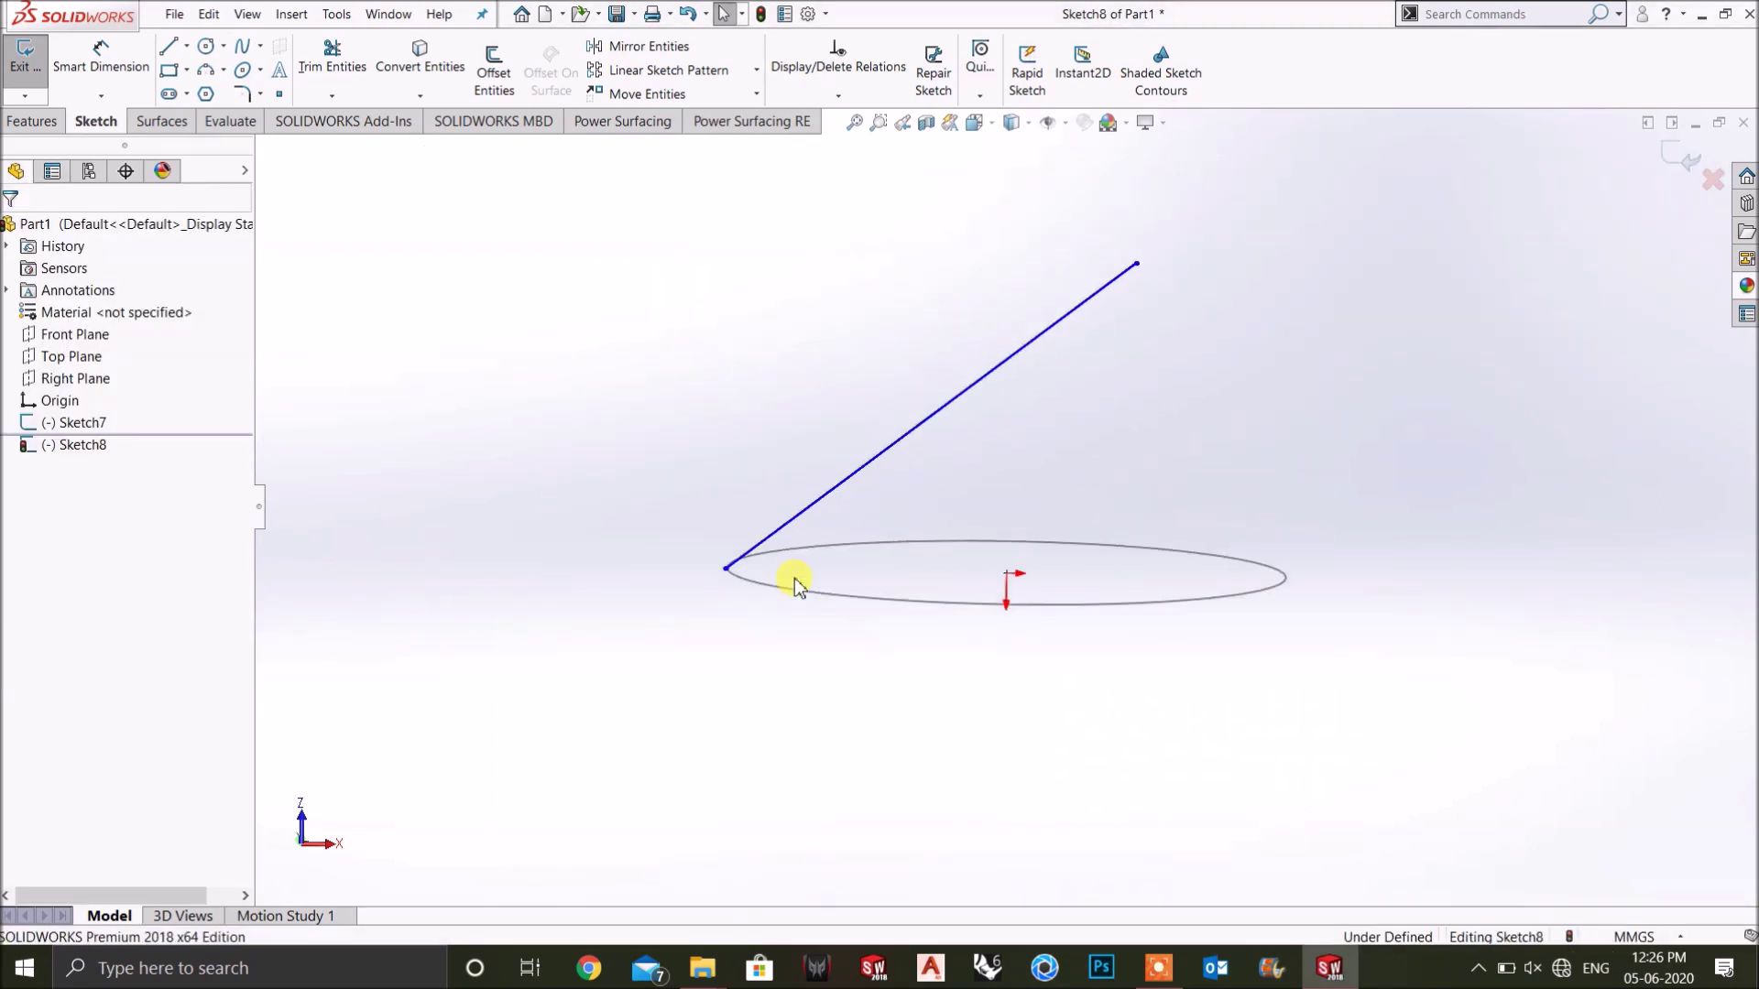
{"action": "scroll", "coordinate": [646, 770], "scroll_direction": "down", "scroll_amount": 2}
{"action": "left_click_drag", "start_coordinate": [585, 710], "coordinate": [461, 707]}
{"action": "left_click", "coordinate": [568, 772]}
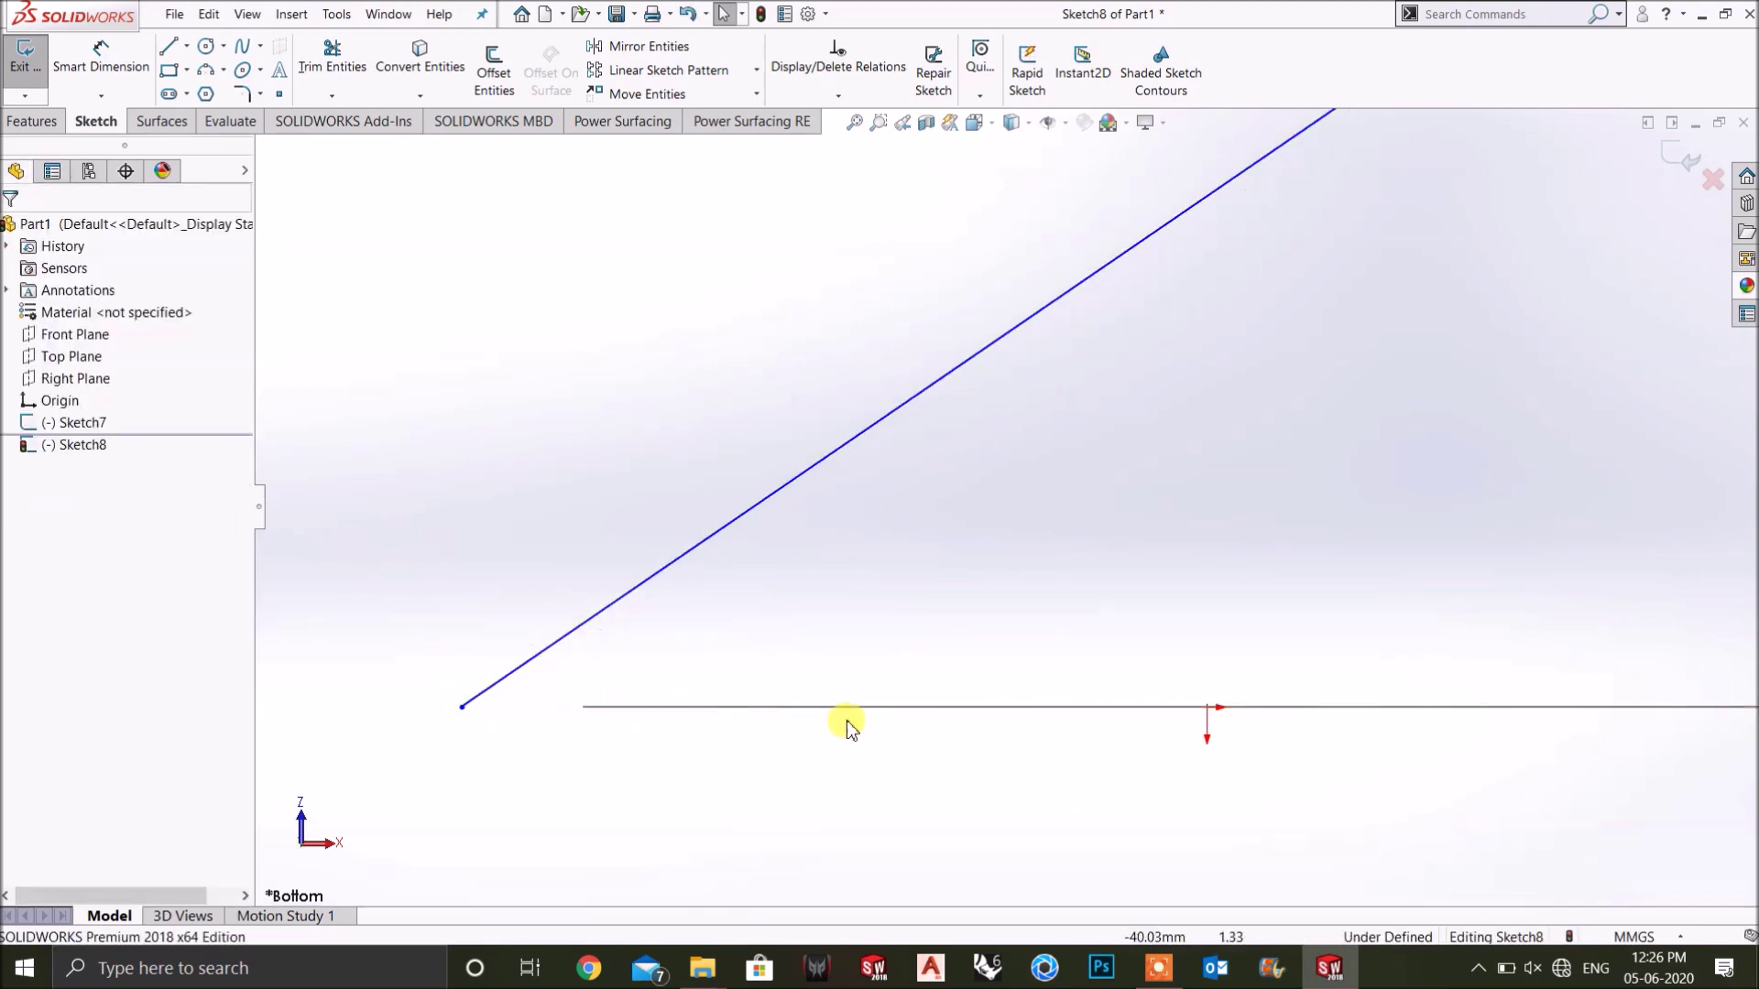
Delete the Coincident relation between the line's lower endpoint and the circle.
{"action": "left_click", "coordinate": [460, 708]}
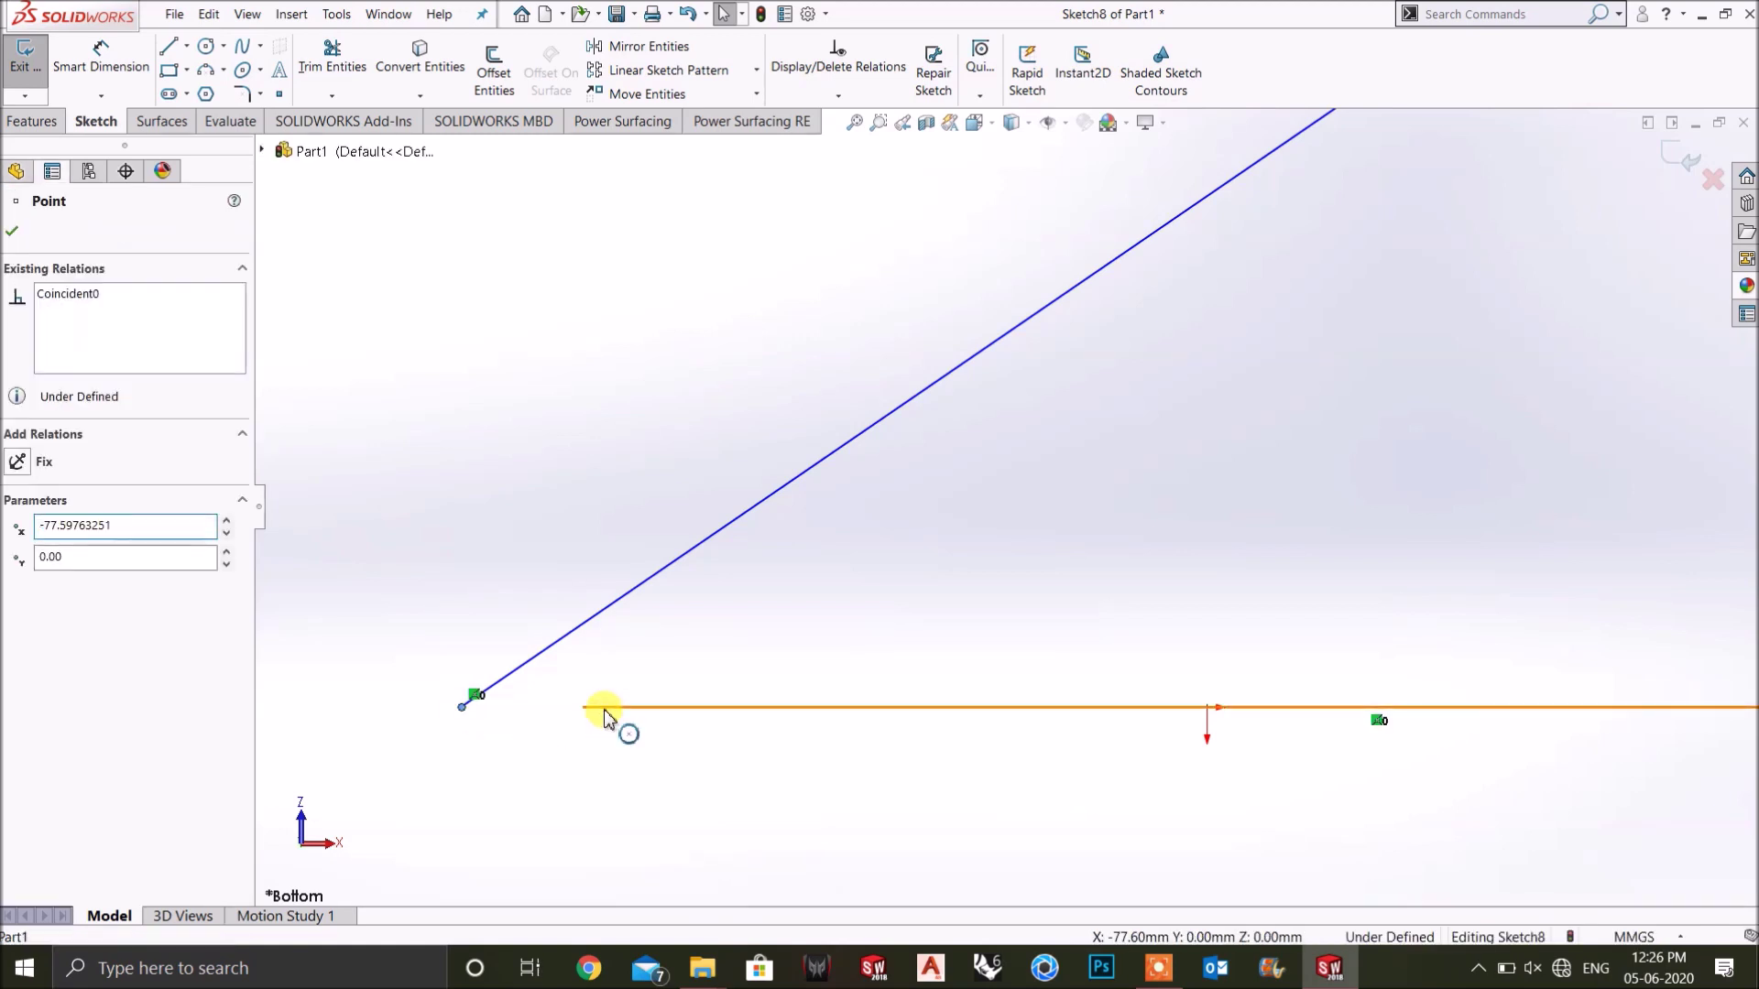
{"action": "left_click", "coordinate": [604, 711], "text": "ctrl"}
{"action": "right_click", "coordinate": [87, 395]}
{"action": "left_click", "coordinate": [110, 423]}
Try a Midpoint relation between the line's lower endpoint and the circle, and undo it.
{"action": "left_click", "coordinate": [18, 556]}
{"action": "mouse_move", "coordinate": [1151, 699]}
{"action": "middle_mouse_down"}
{"action": "mouse_move", "coordinate": [1174, 687]}
{"action": "mouse_move", "coordinate": [1184, 786]}
{"action": "mouse_move", "coordinate": [1166, 668]}
{"action": "middle_mouse_up"}
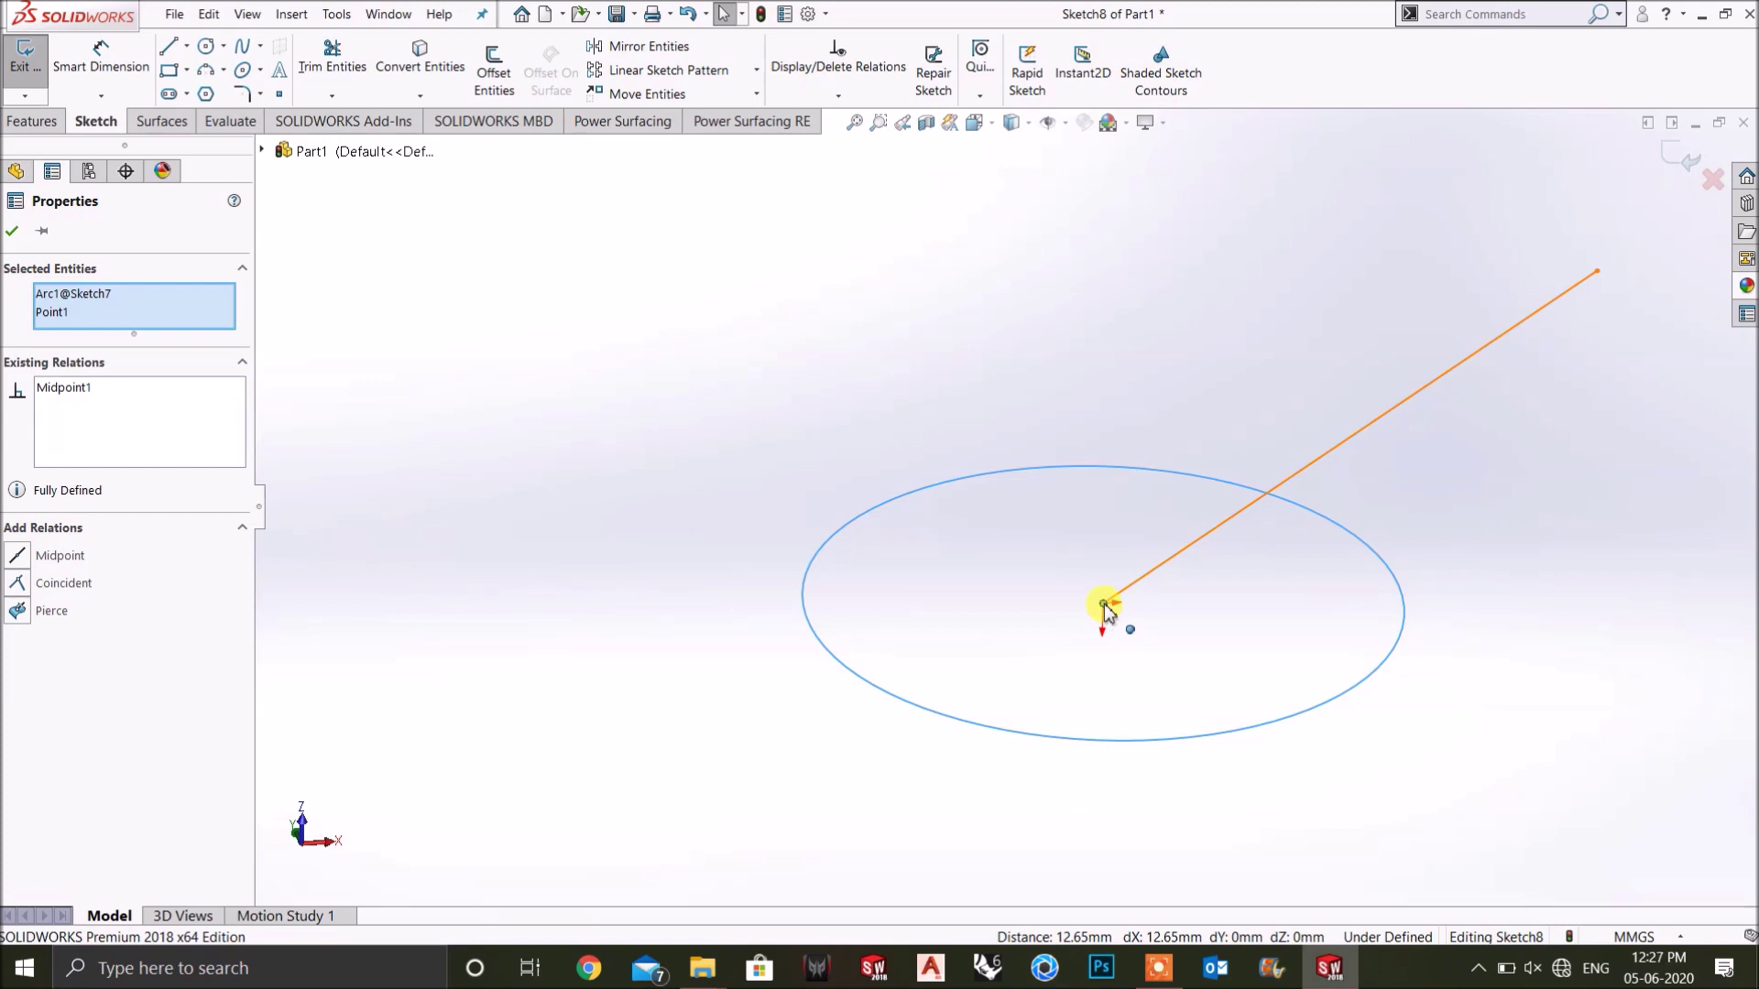
{"action": "key", "text": "ctrl+z"}
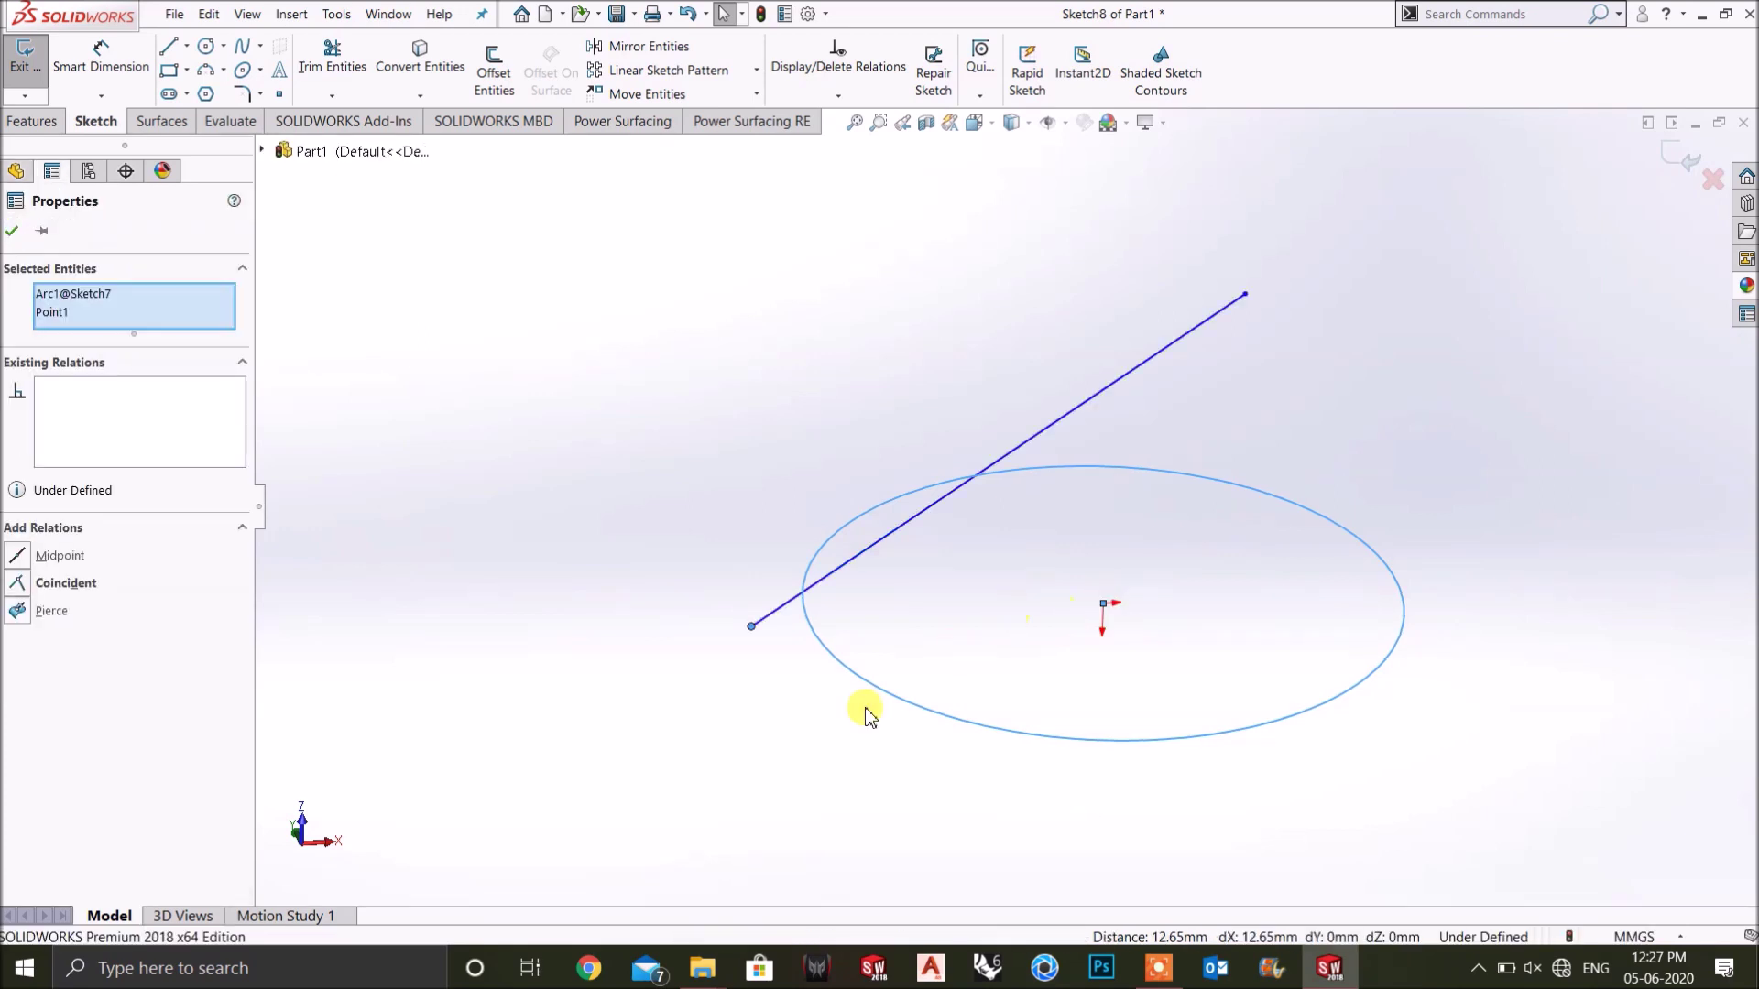
{"action": "left_click", "coordinate": [854, 749]}
{"action": "middle_click_drag", "start_coordinate": [893, 753], "coordinate": [921, 661]}
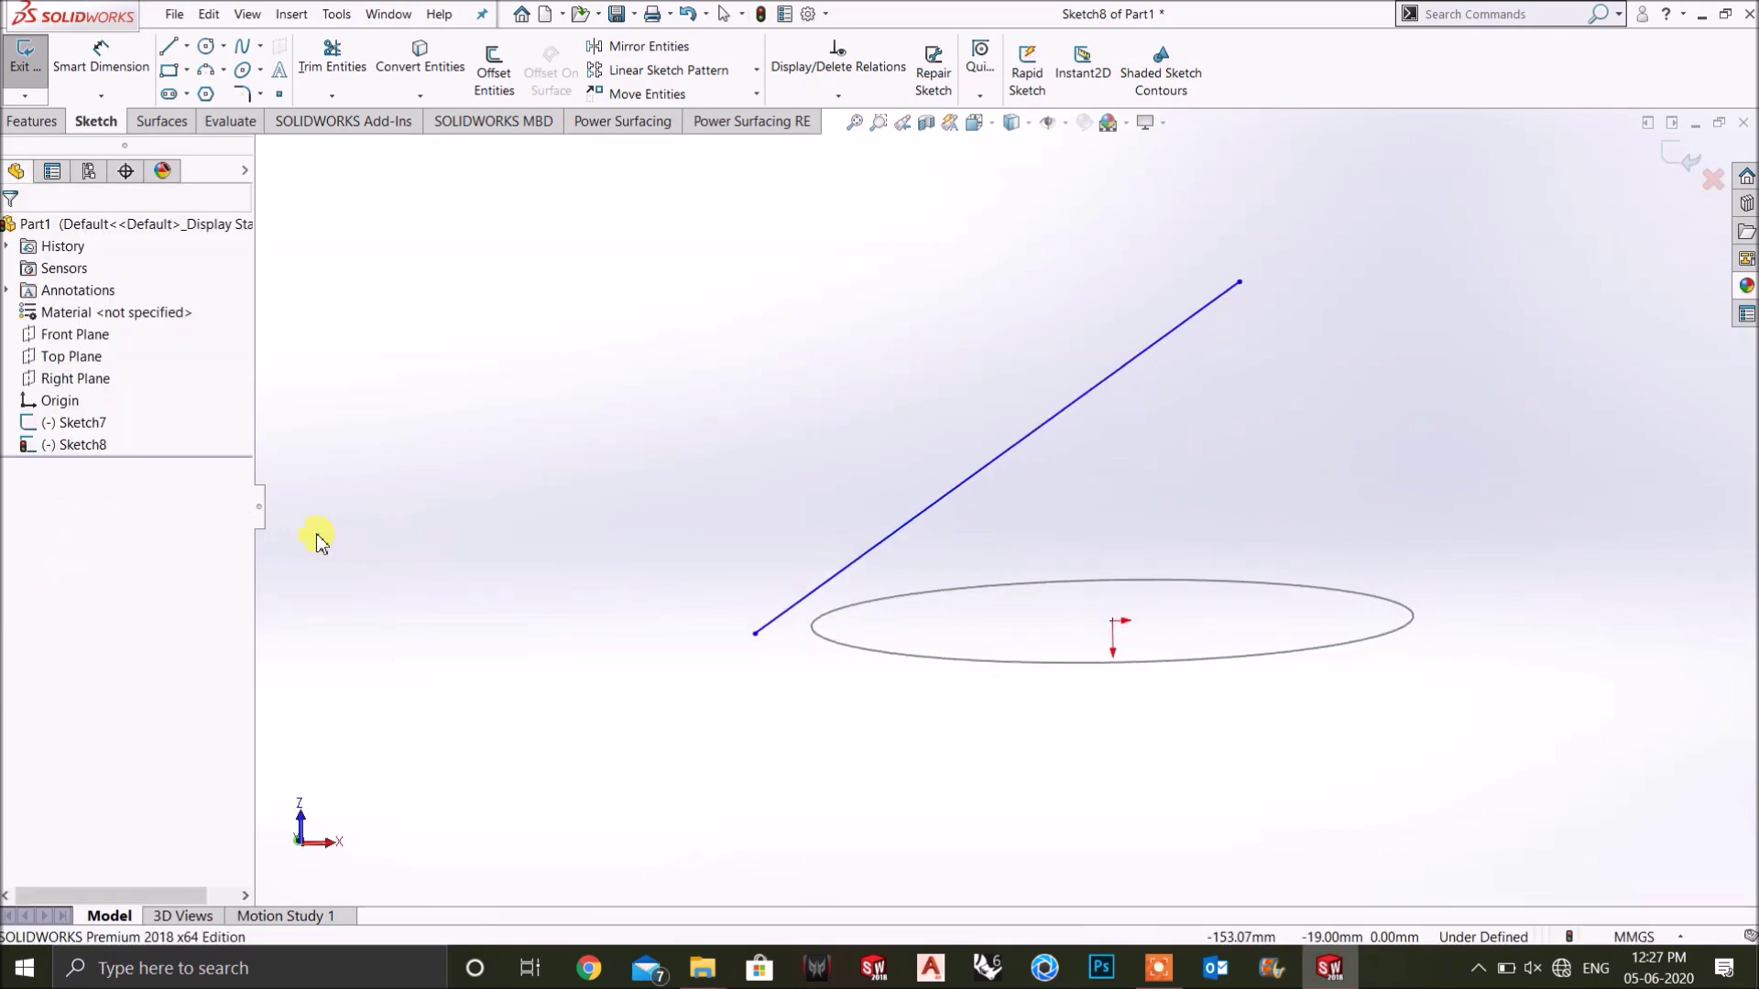
Add a Pierce relation between the line's lower endpoint and the circle, and inspect where they meet.
{"action": "left_click", "coordinate": [755, 633]}
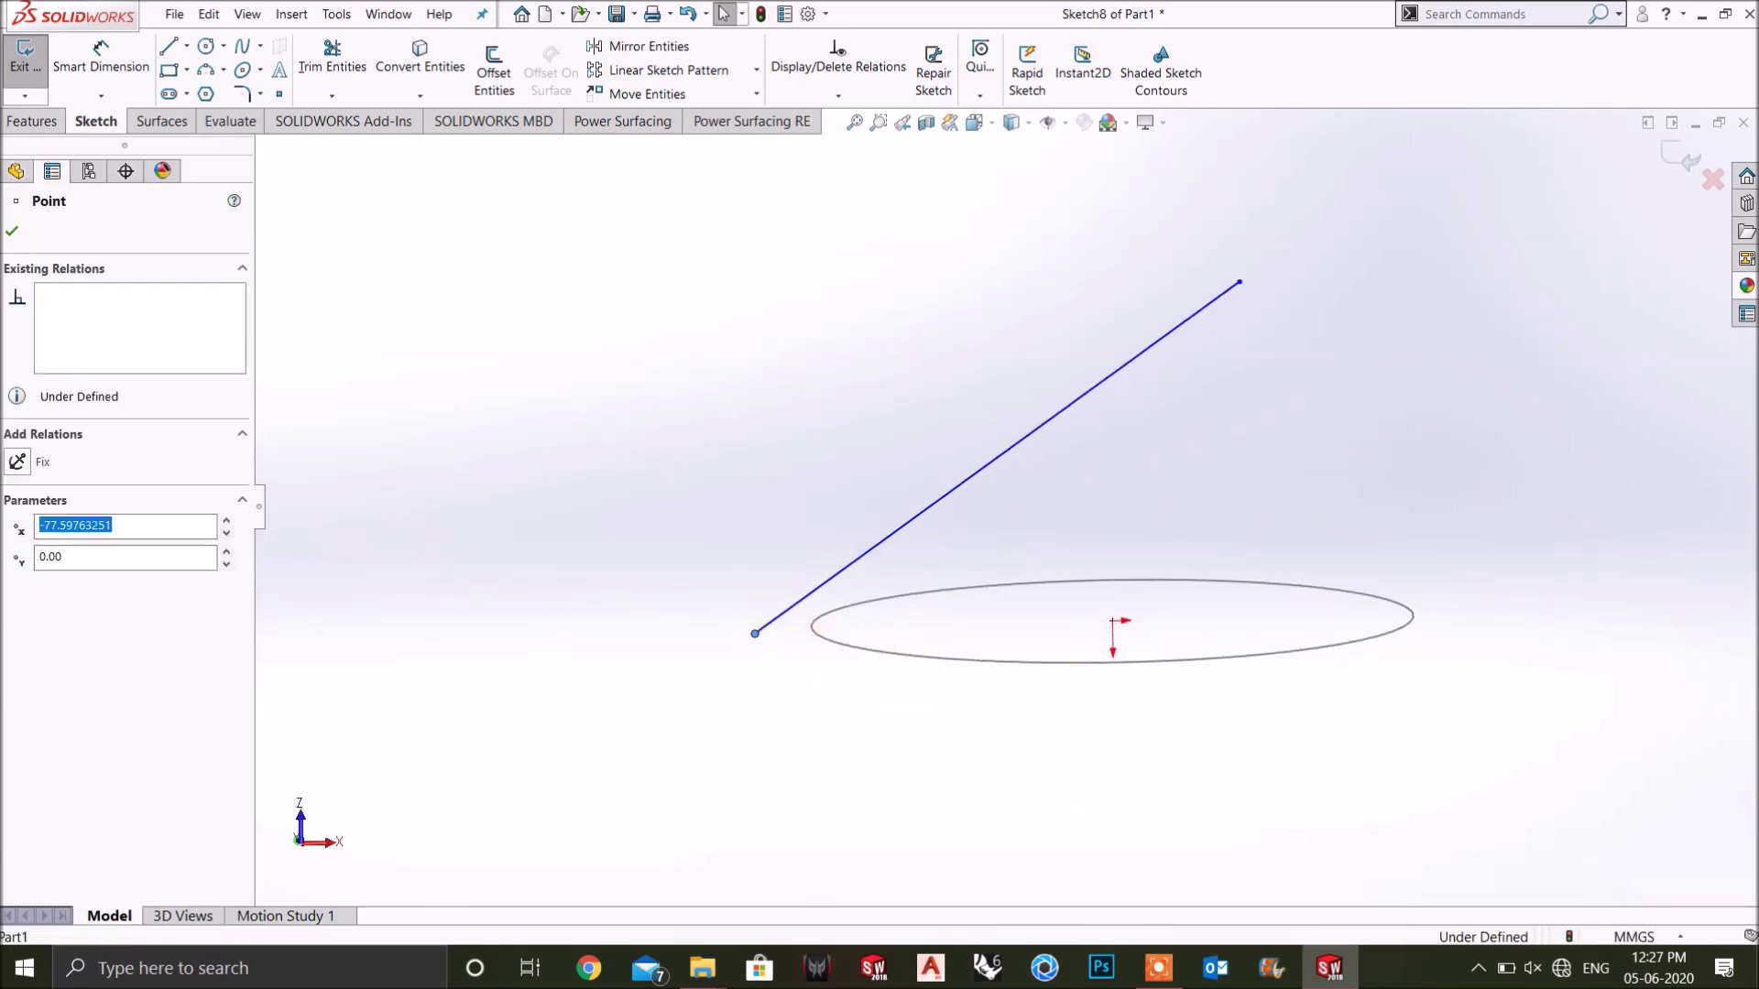
{"action": "left_click", "coordinate": [852, 658], "text": "ctrl"}
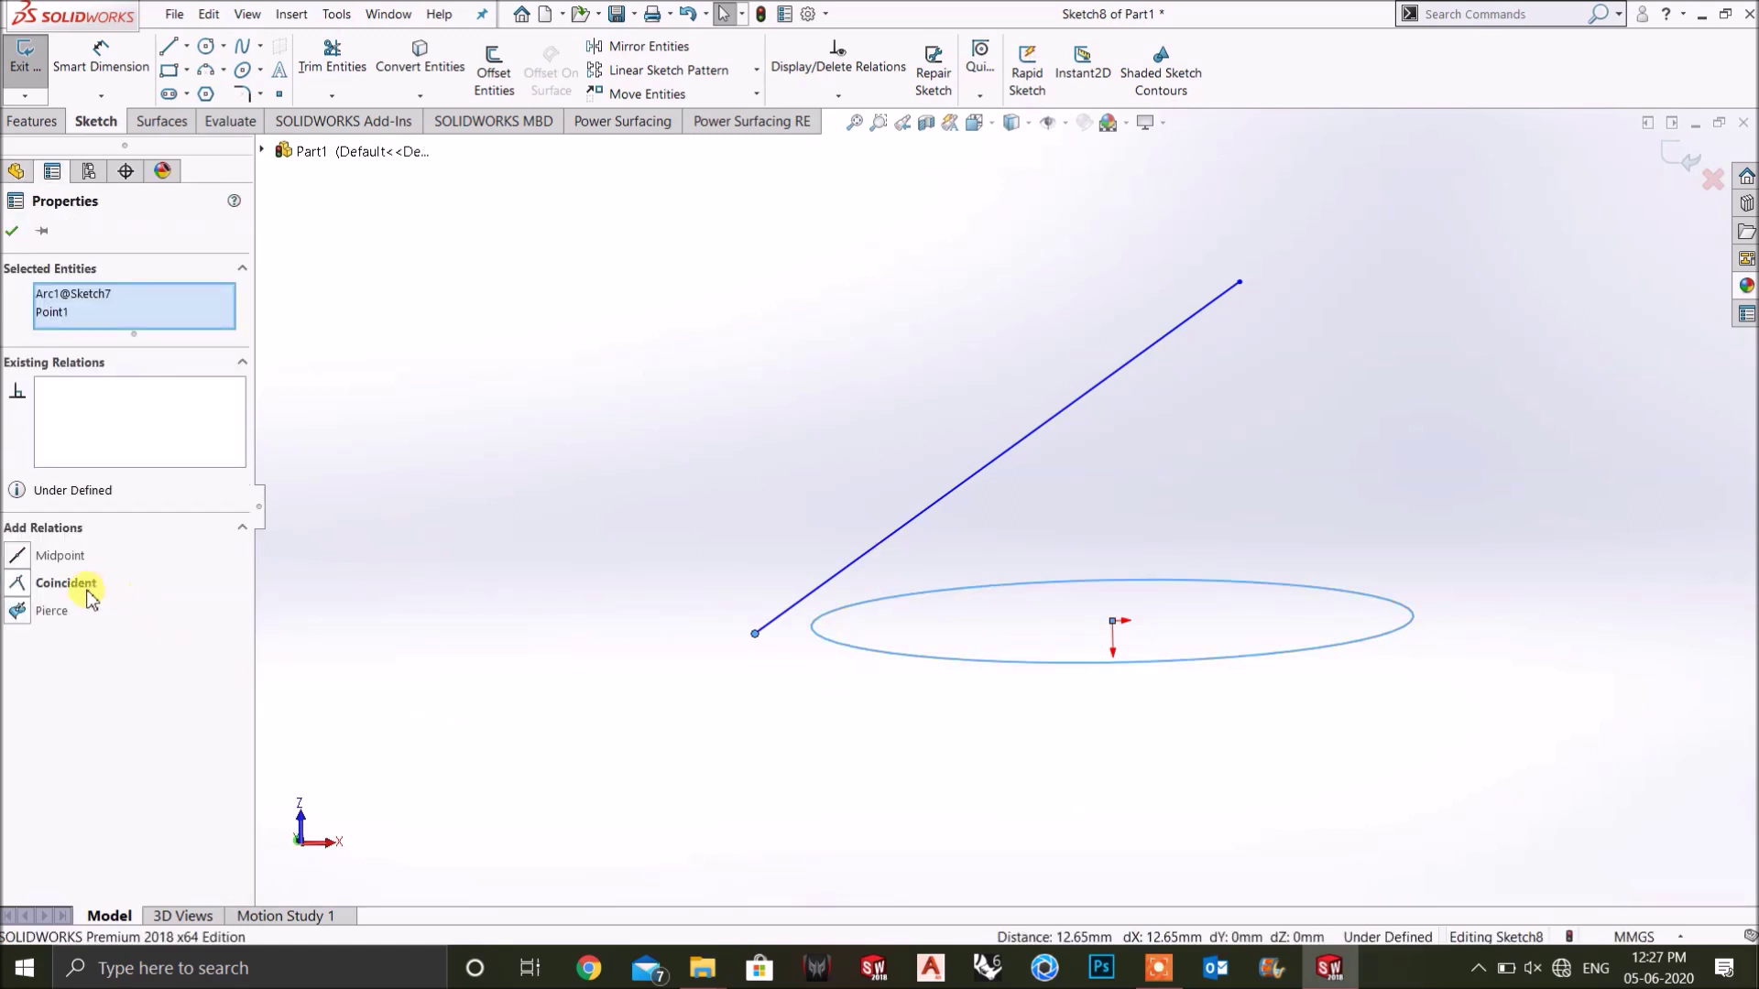
{"action": "left_click", "coordinate": [20, 611]}
{"action": "left_click", "coordinate": [793, 782]}
{"action": "scroll", "coordinate": [854, 662], "scroll_direction": "down", "scroll_amount": 3}
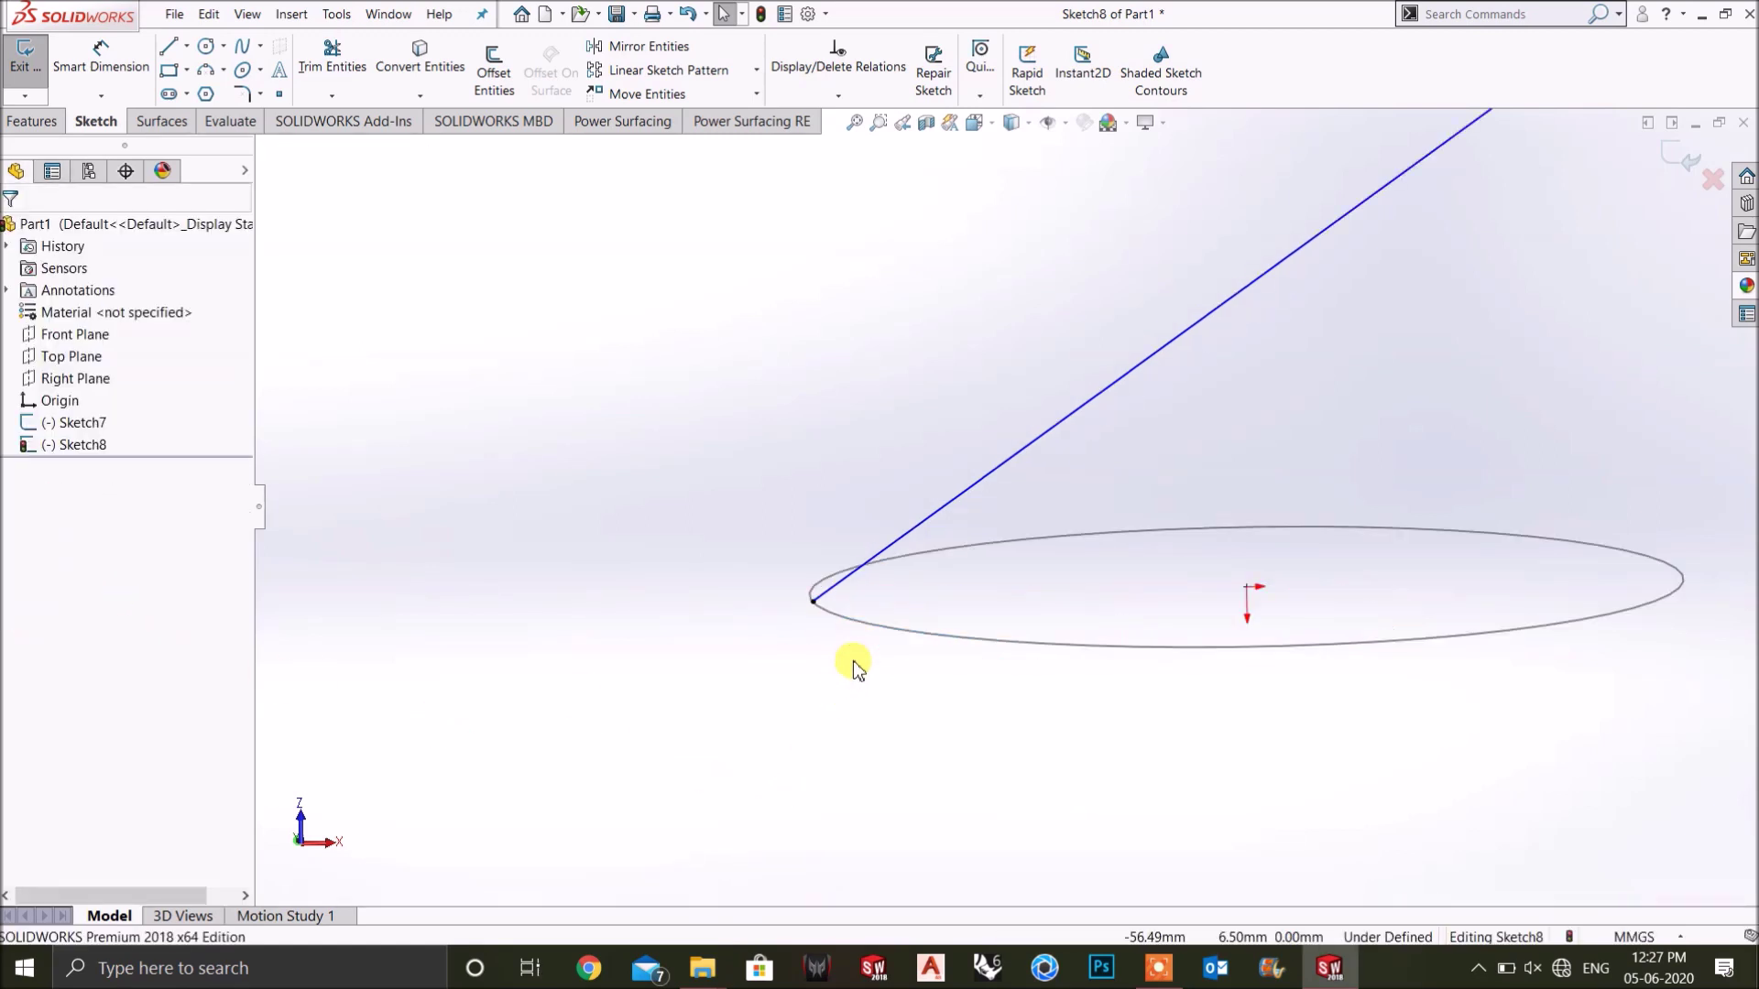
{"action": "middle_click_drag", "start_coordinate": [850, 614], "coordinate": [895, 577]}
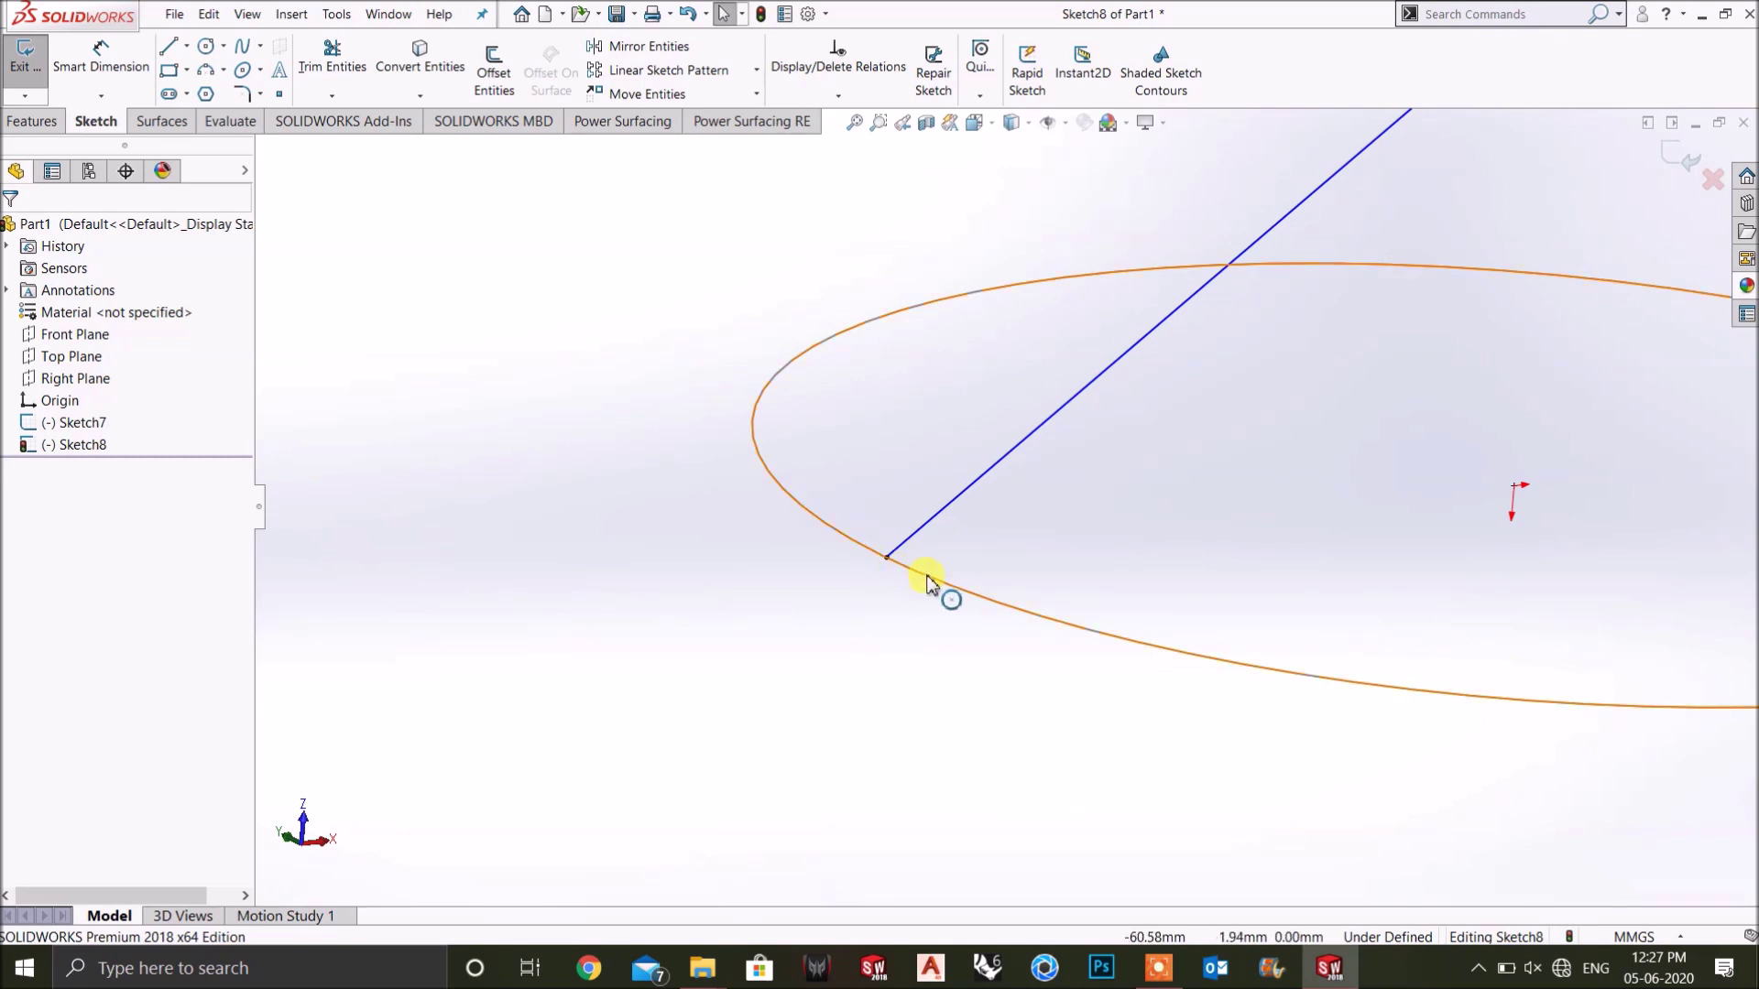
{"action": "scroll", "coordinate": [972, 616], "scroll_direction": "up", "scroll_amount": 5}
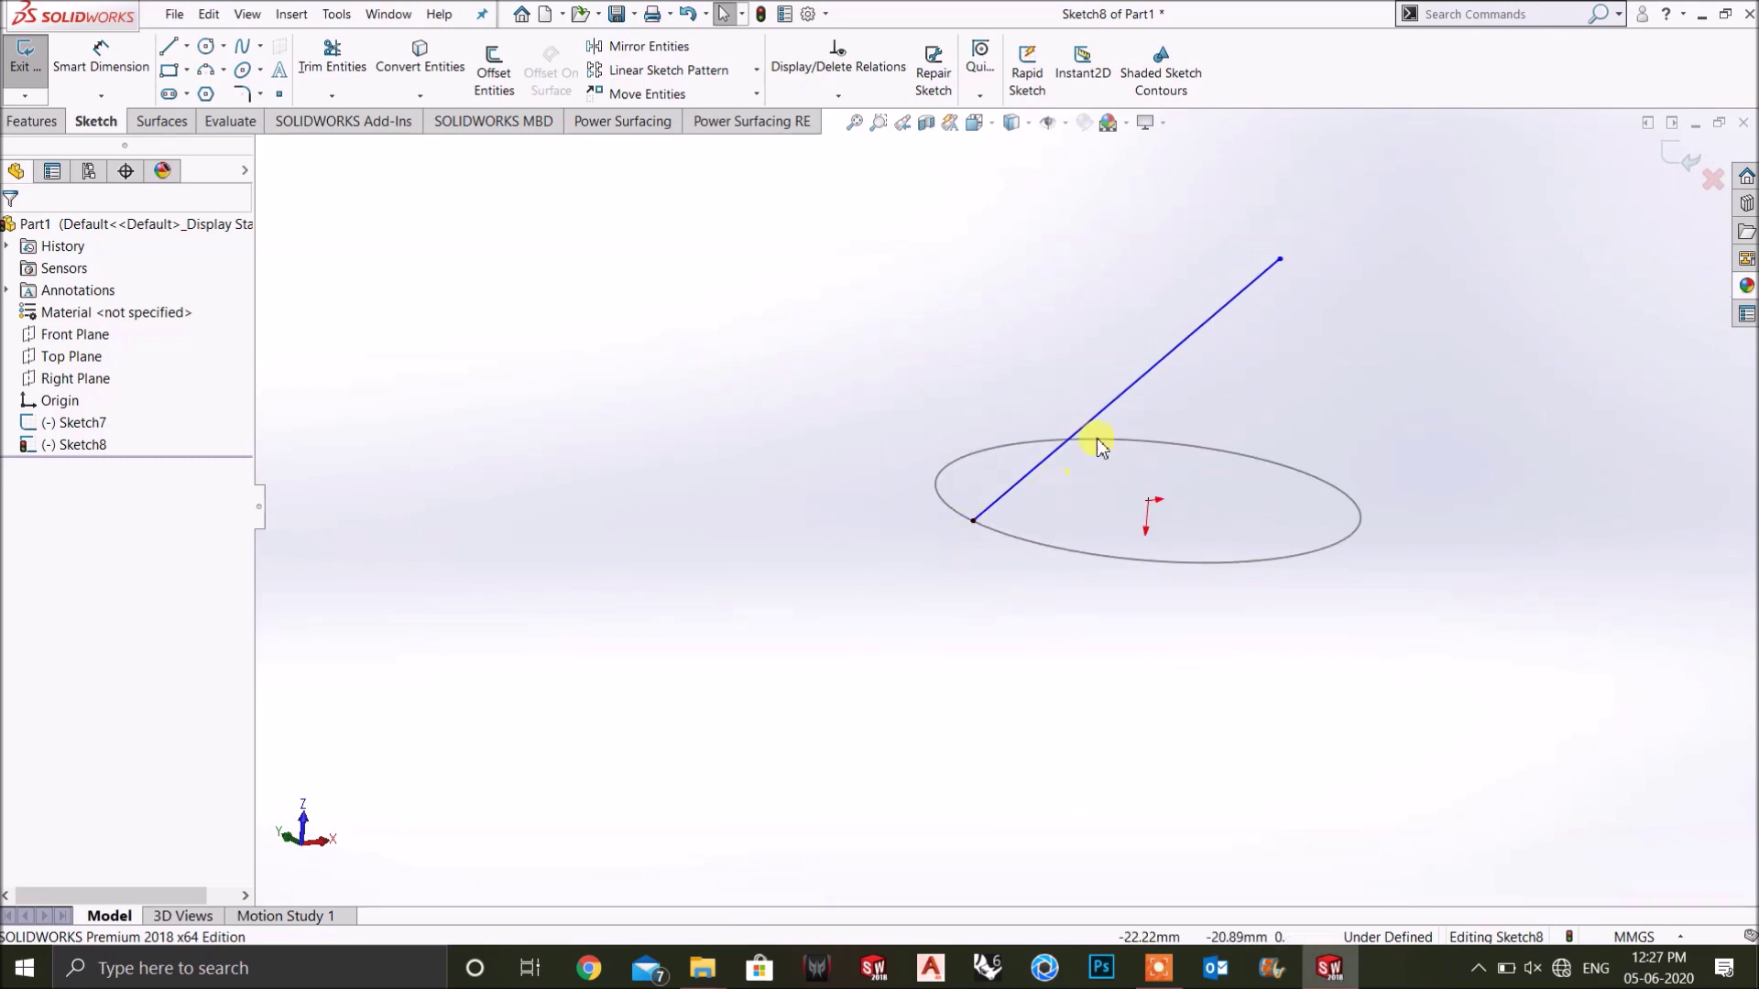